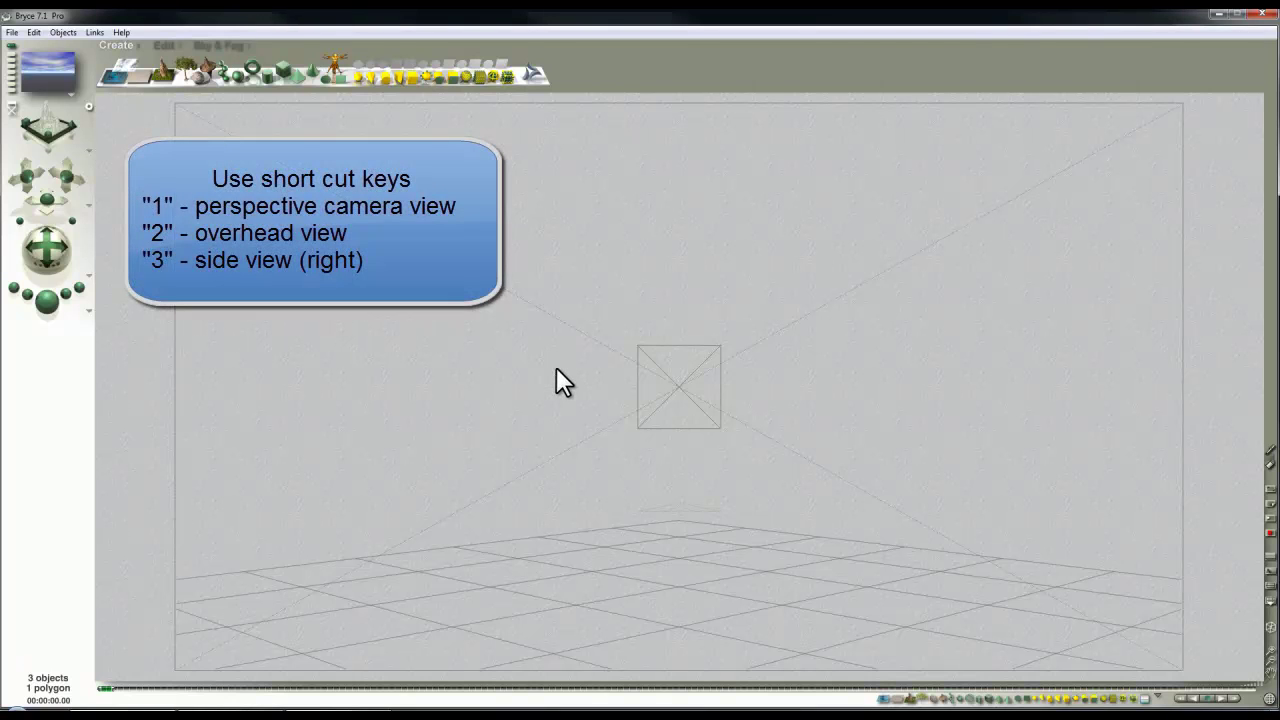
In the overhead view, place the camera just outside the ground grid's front edge and rotate it around the Y axis to face the grid
key("2")
left_click_drag(440, 162, 679, 609)
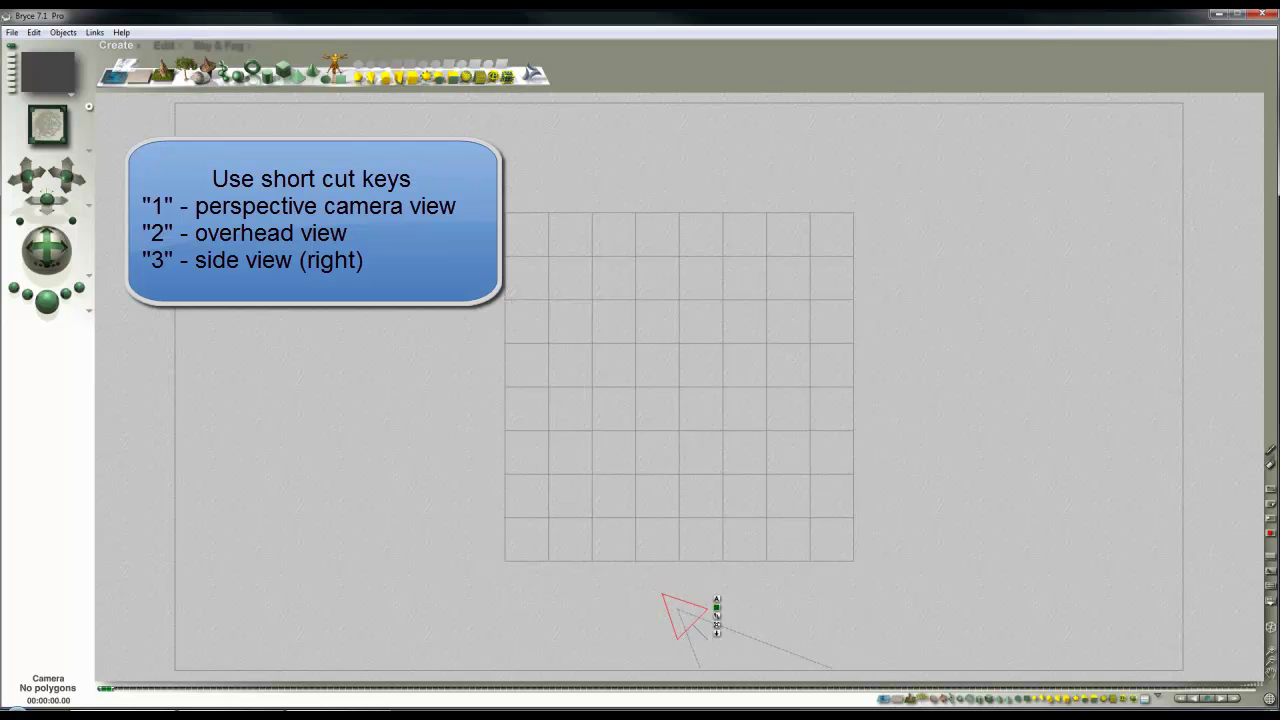
left_click(161, 46)
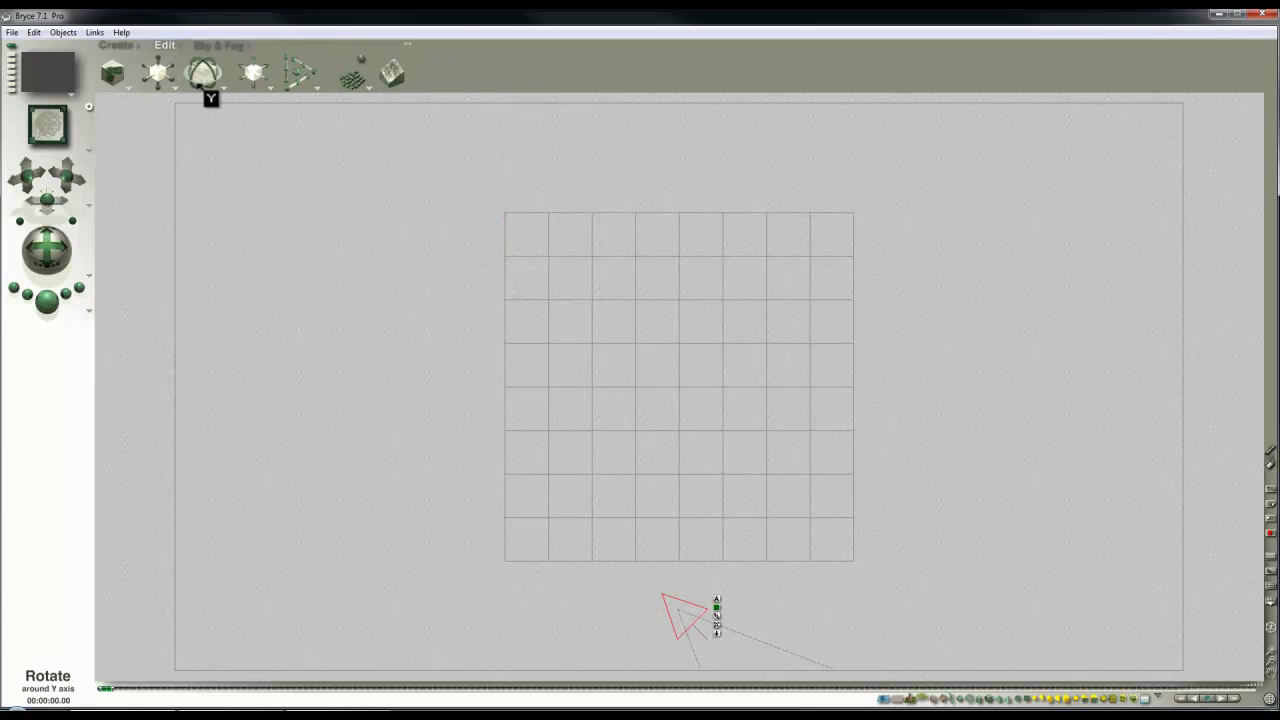
left_click_drag(203, 72, 290, 72)
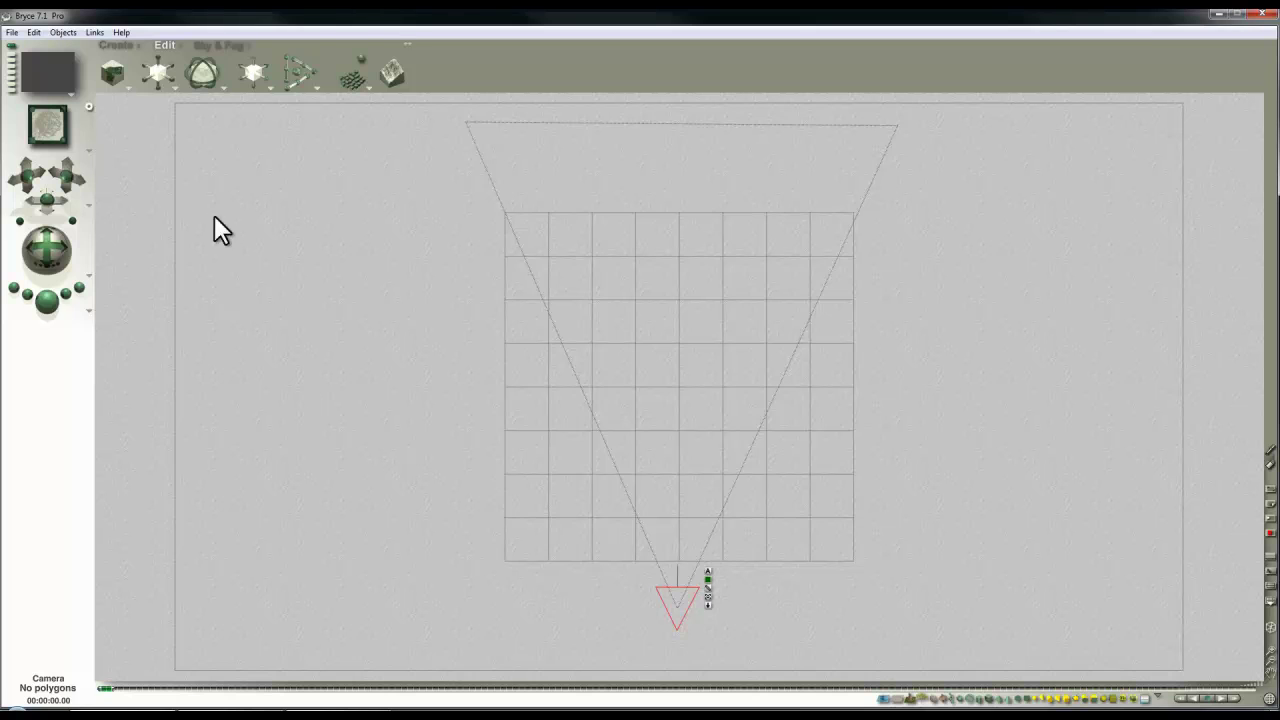
Create a terrain at the centre of the grid and angle the perspective camera down onto it
left_click(215, 45)
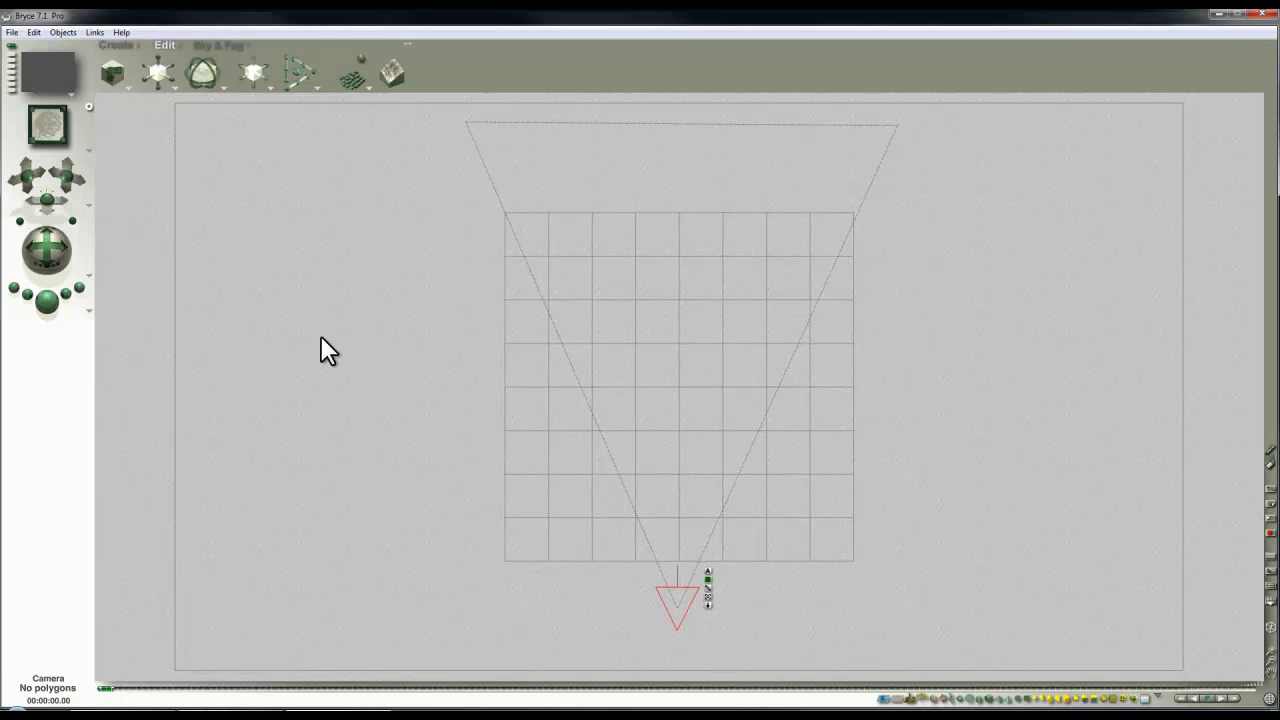
left_click(230, 46)
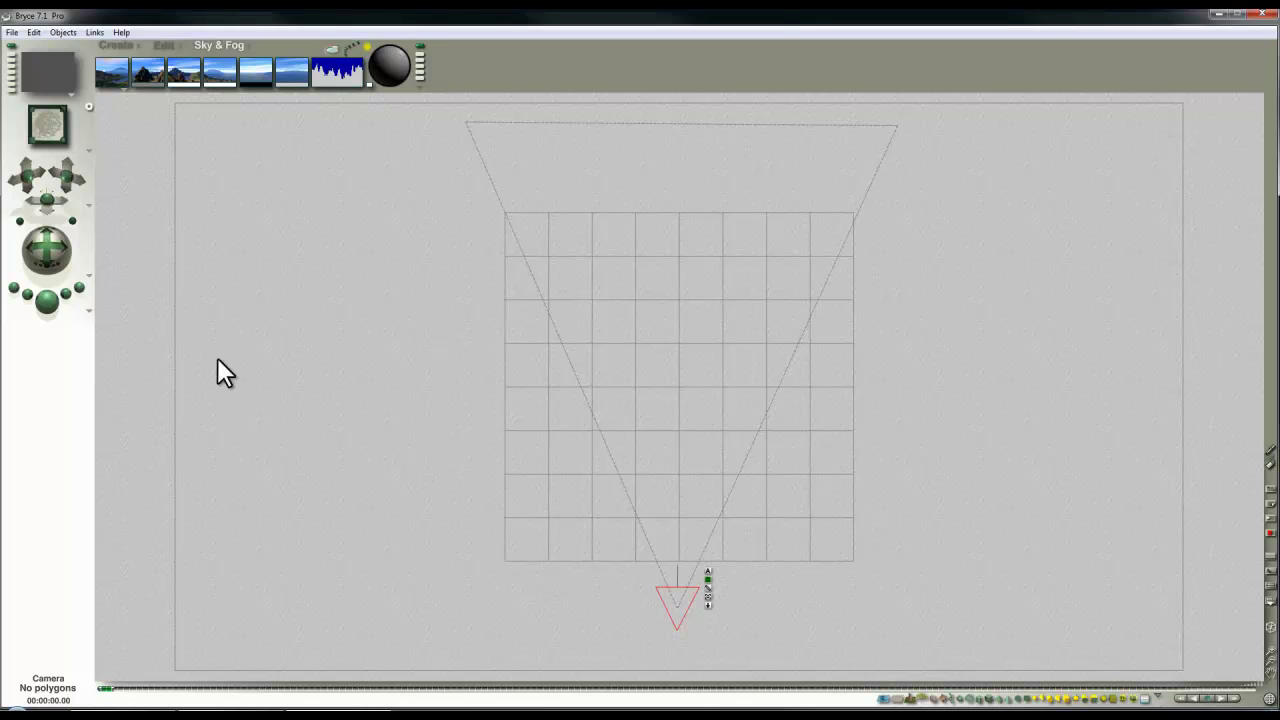
left_click(119, 43)
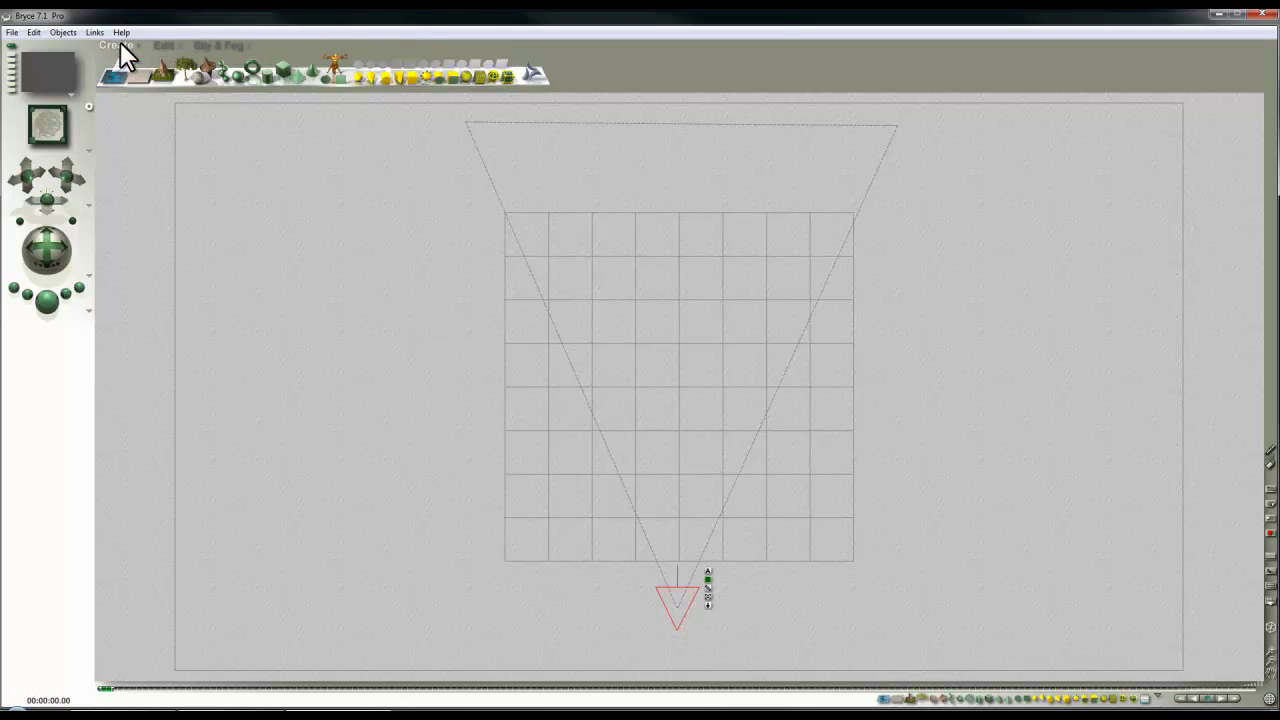
left_click(166, 74)
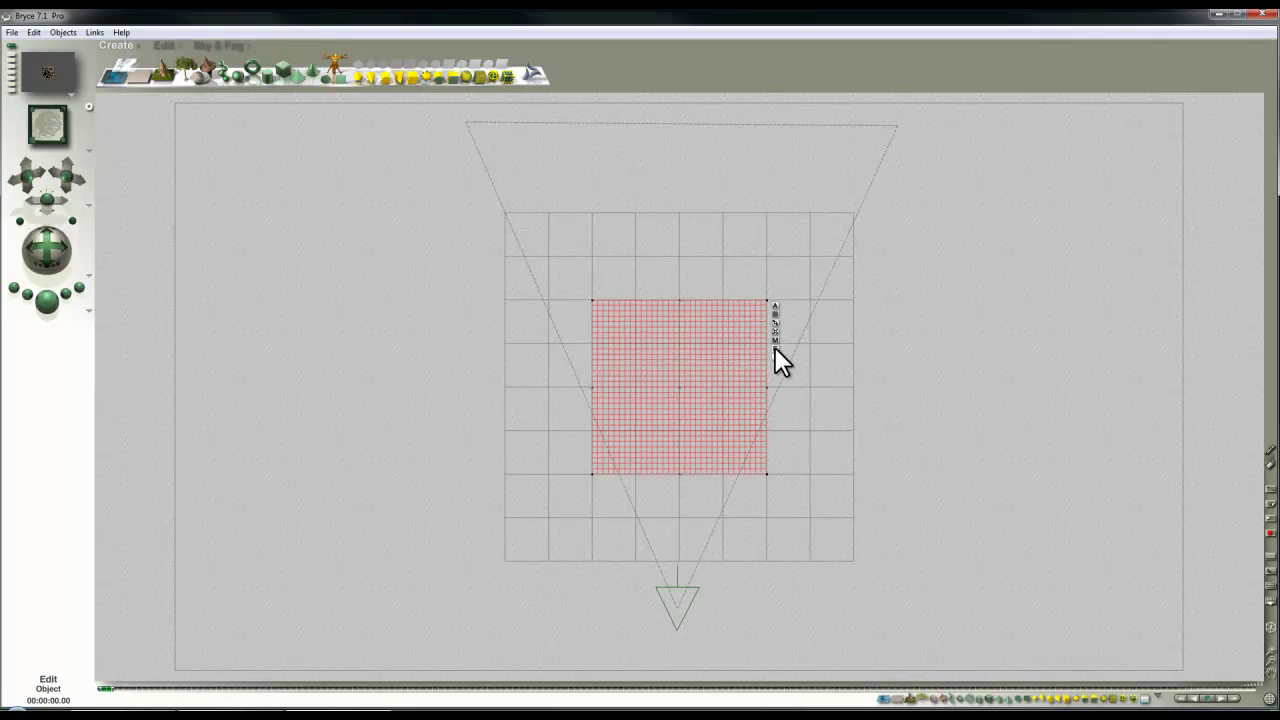
key("1")
left_click_drag(48, 250, 63, 320)
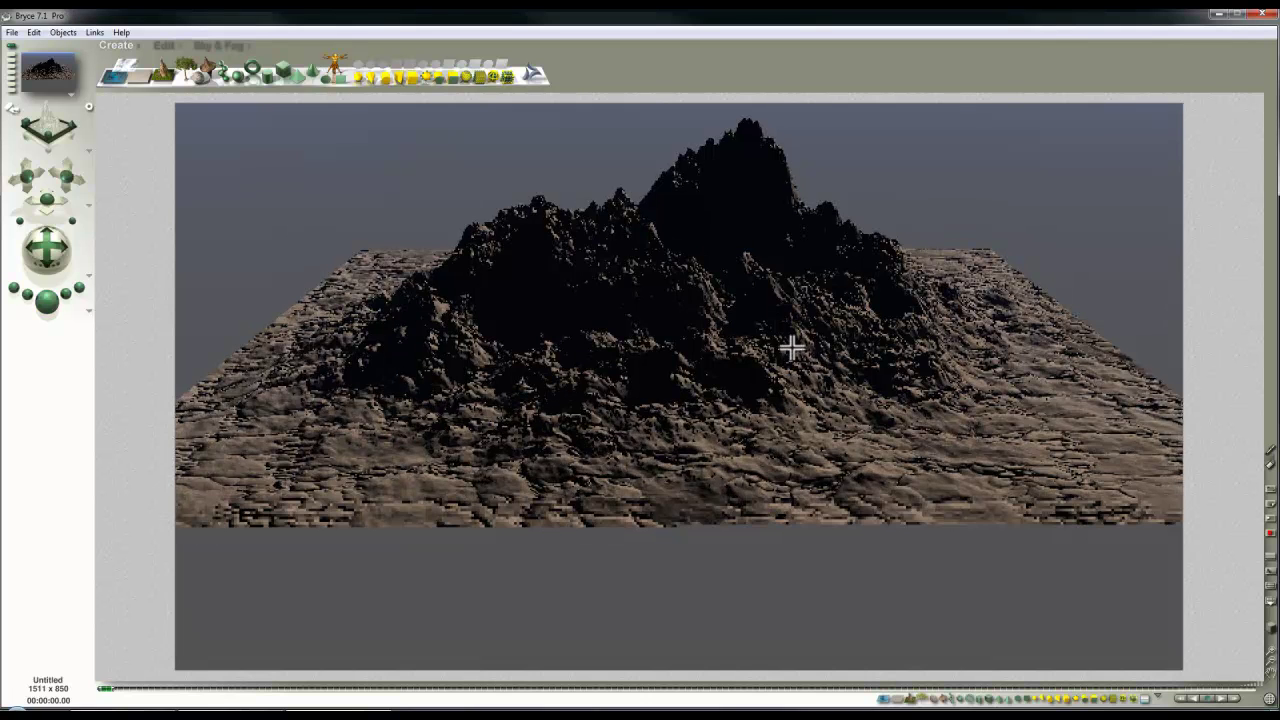
Open the terrain in the Terrain Editor and make it Solid
left_click(787, 365)
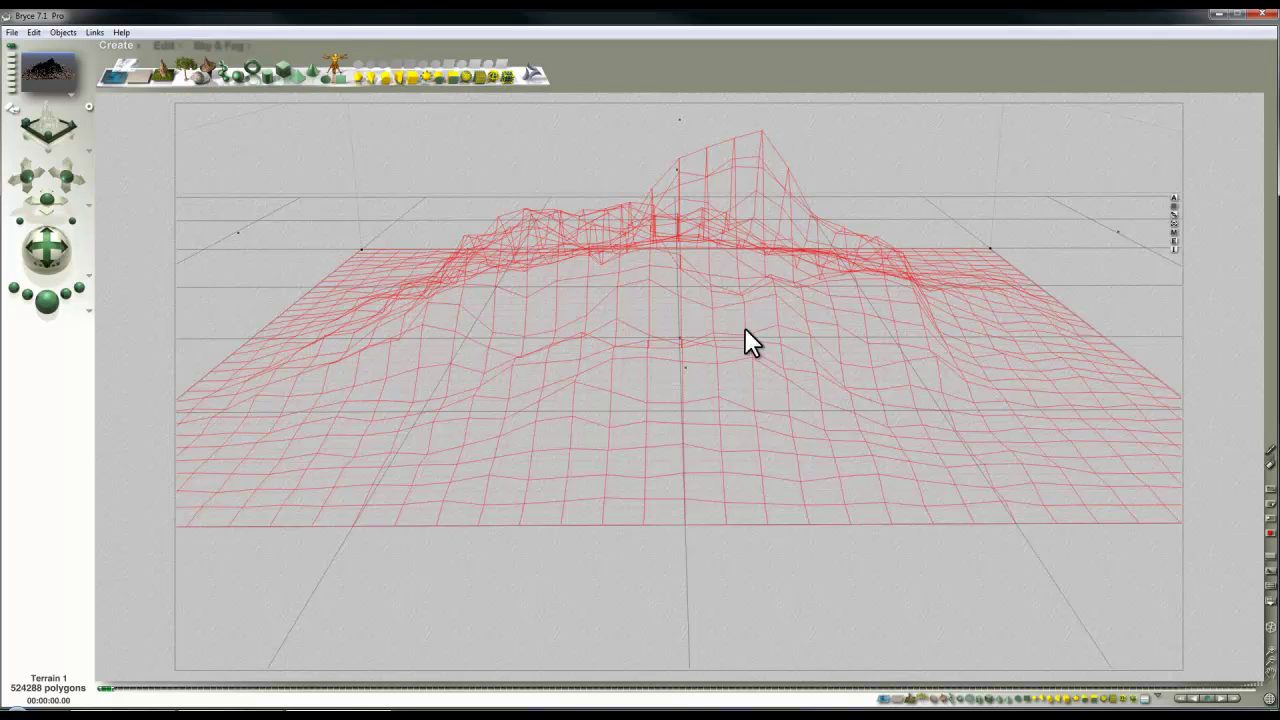
left_click(1174, 242)
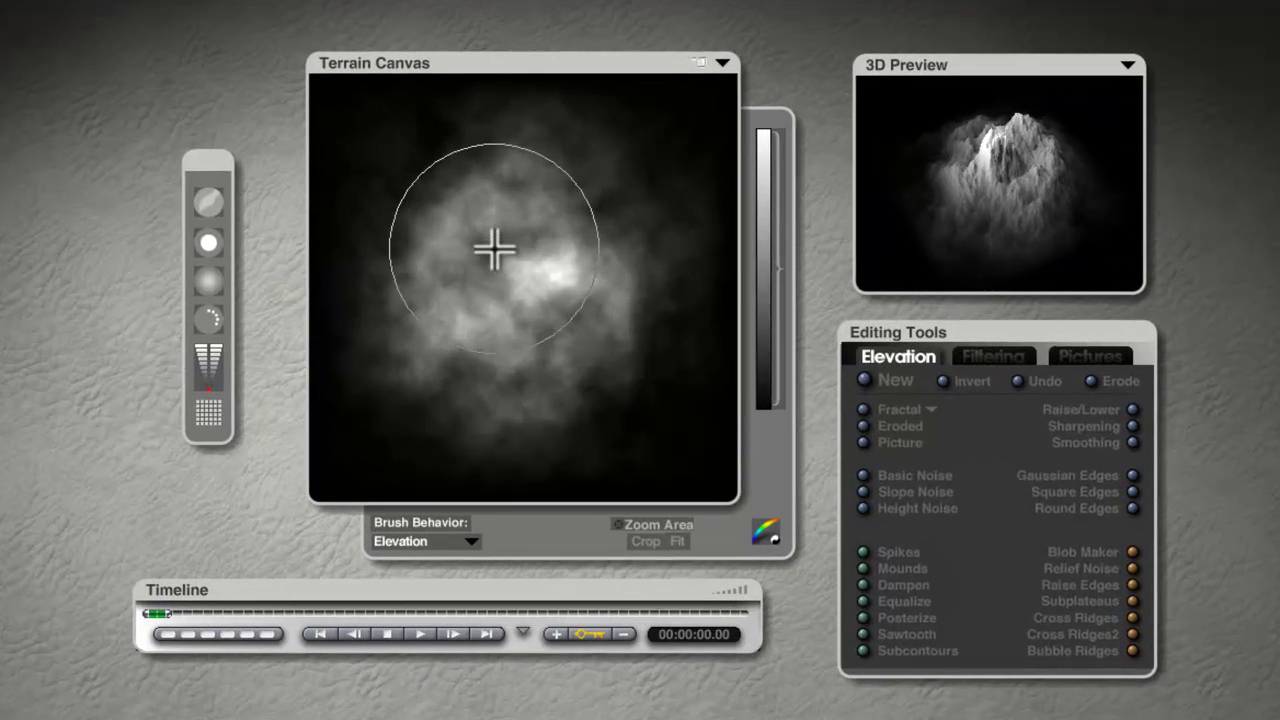
left_click(722, 63)
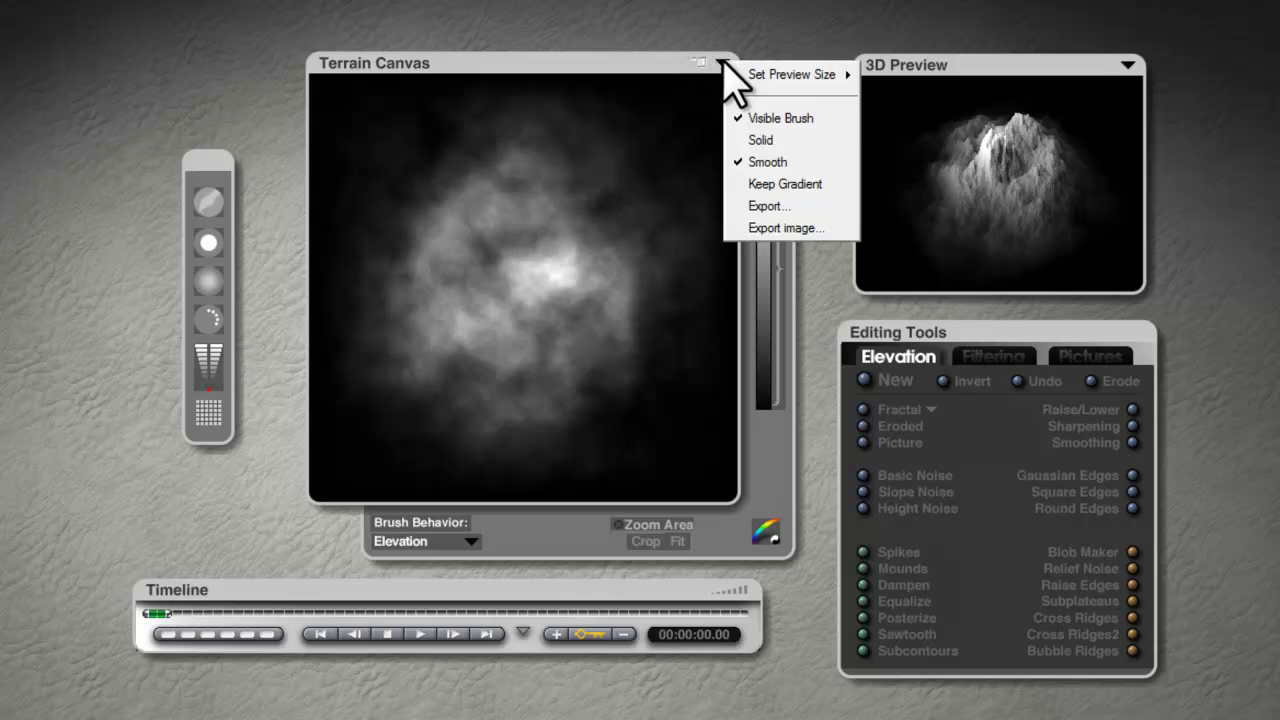
left_click(775, 140)
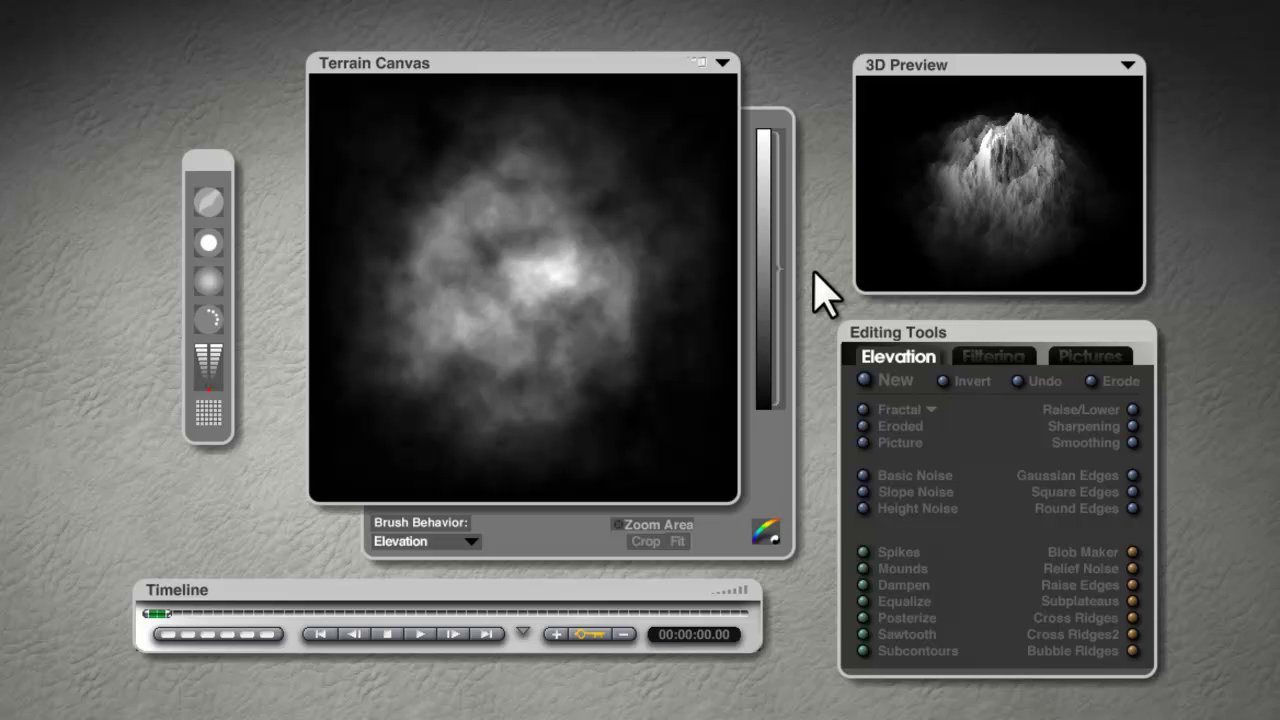
Invert the terrain's elevation into a basin and apply the Eroded effect to it
left_click(943, 381)
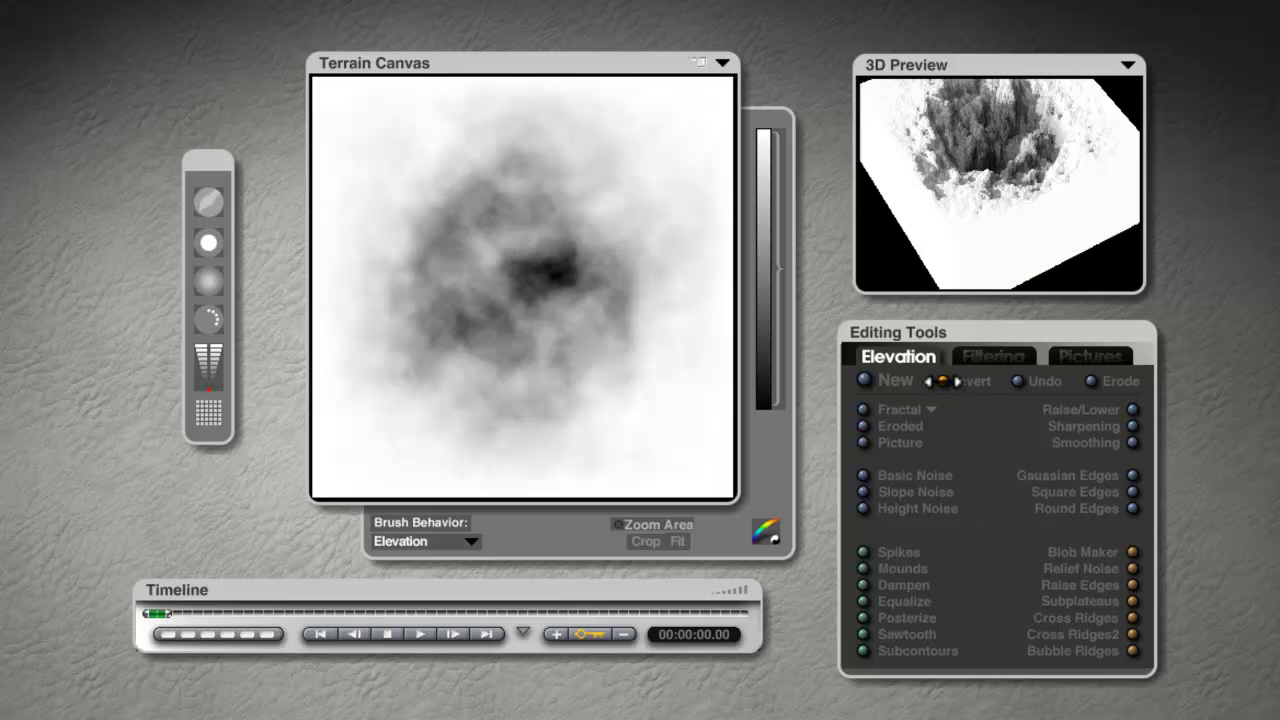
left_click(862, 428)
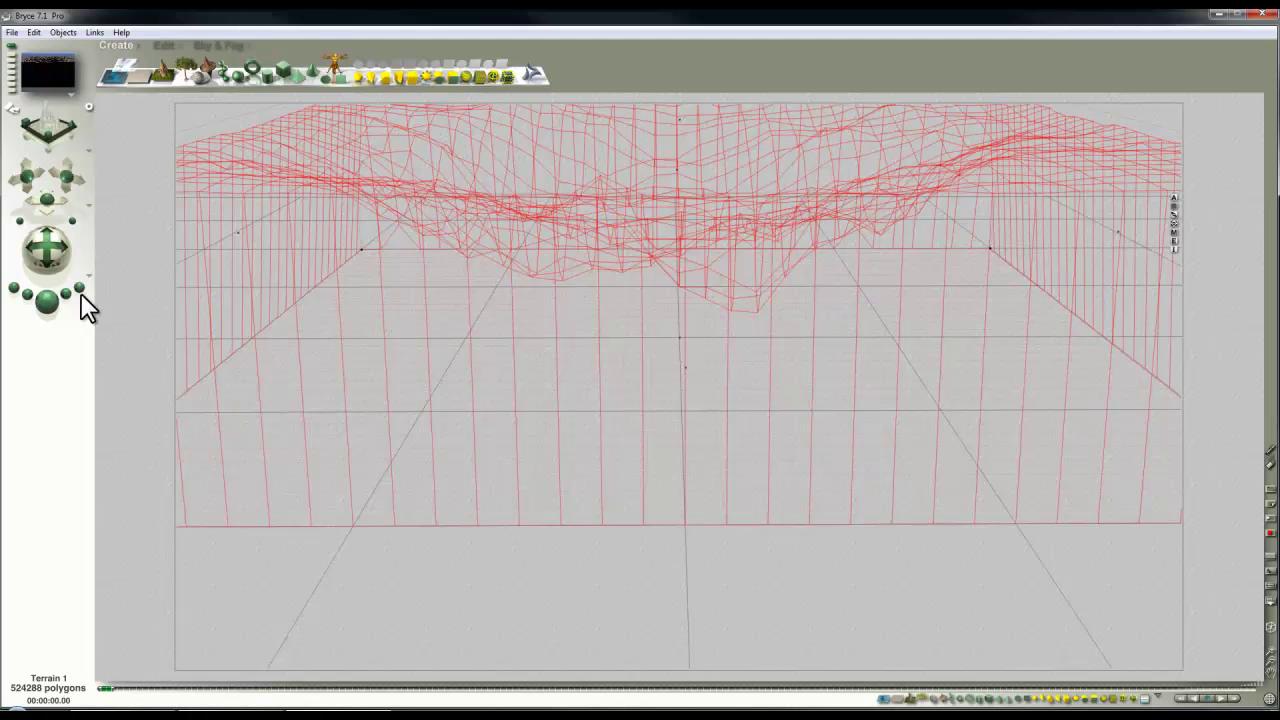
Raise the camera so it looks down into the inverted terrain and render the scene
left_click(48, 302)
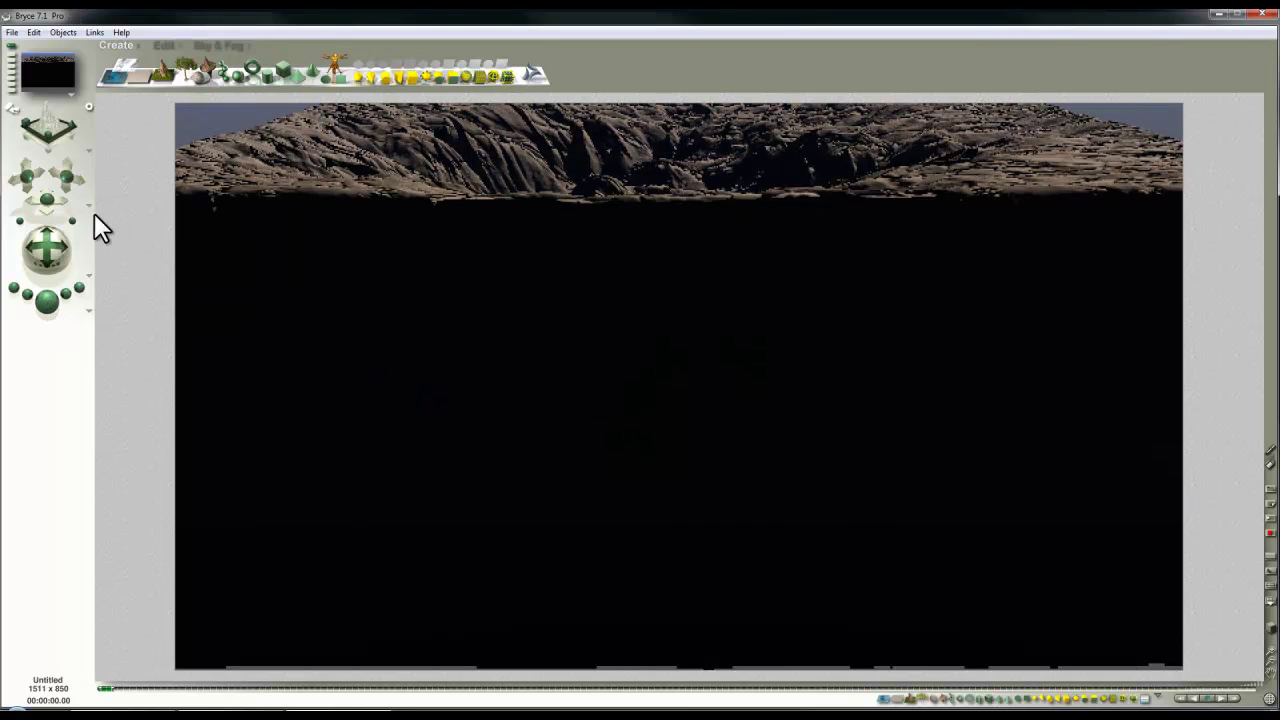
left_click_drag(62, 180, 64, 186)
left_click(45, 302)
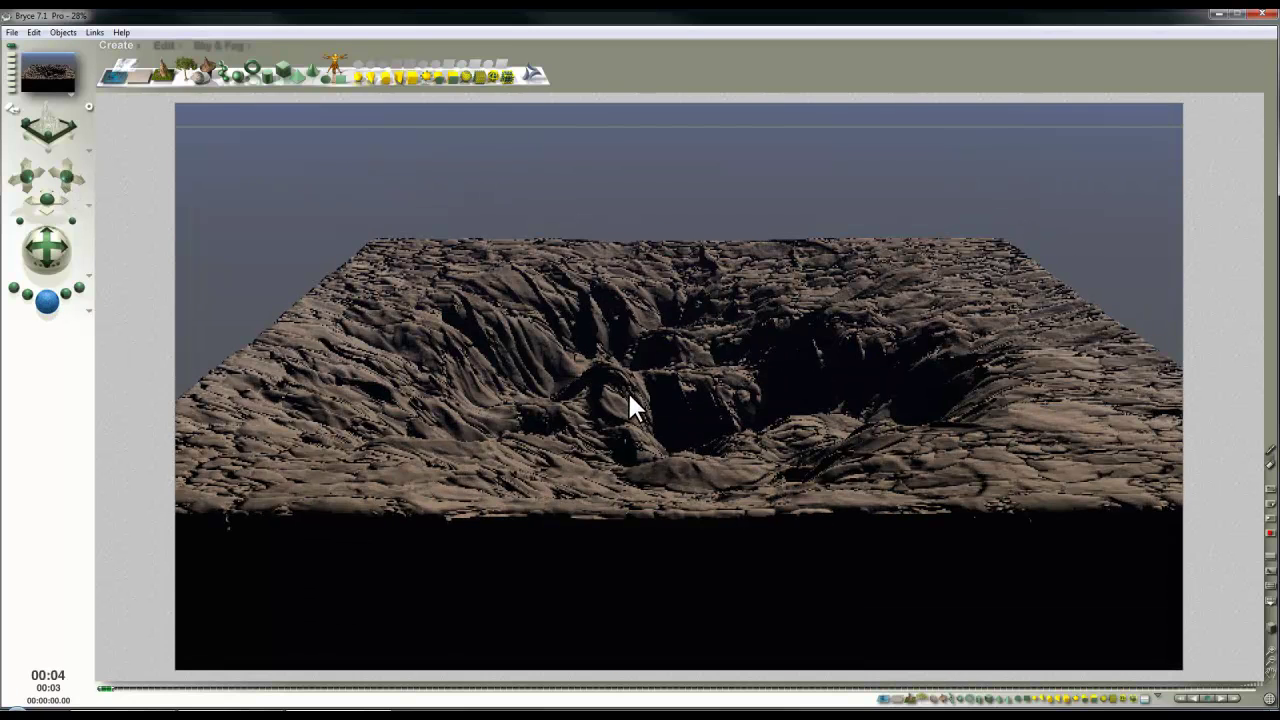
From the overhead view, select the ground plane beneath the terrain and open its material in the Materials Lab
left_click(715, 316)
key("3")
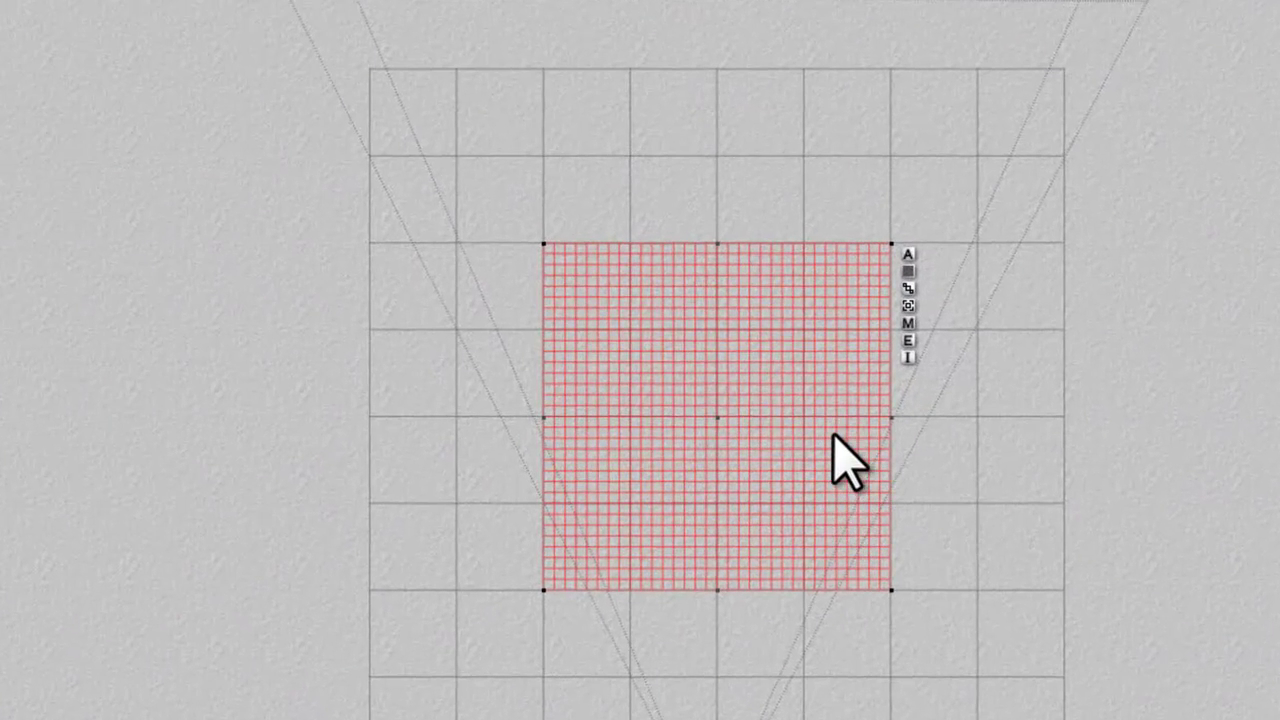
right_click(833, 436)
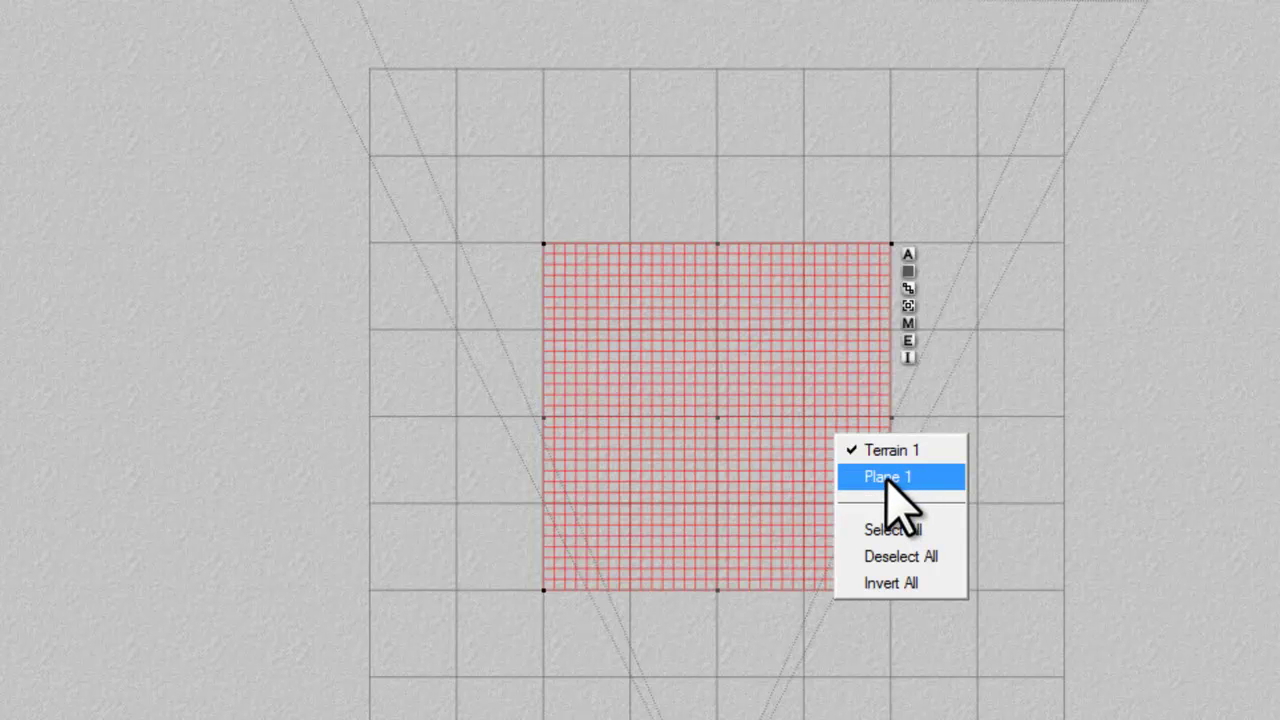
left_click(885, 478)
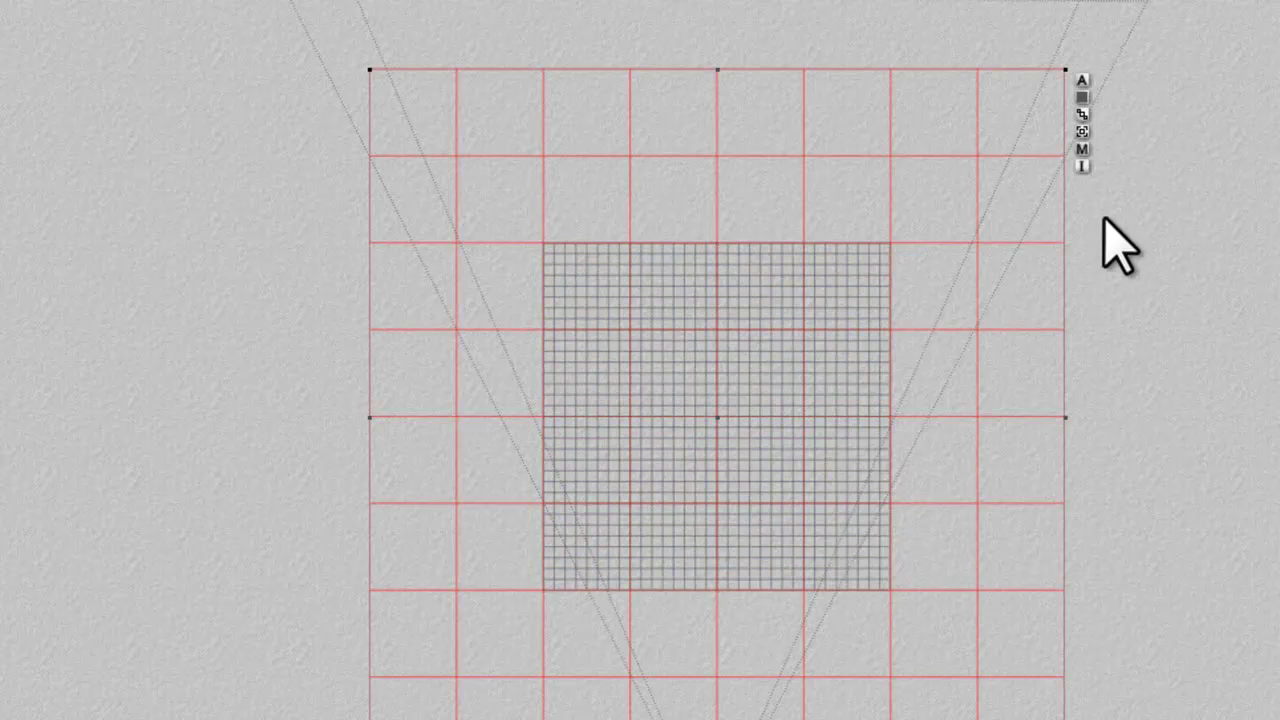
left_click(1081, 148)
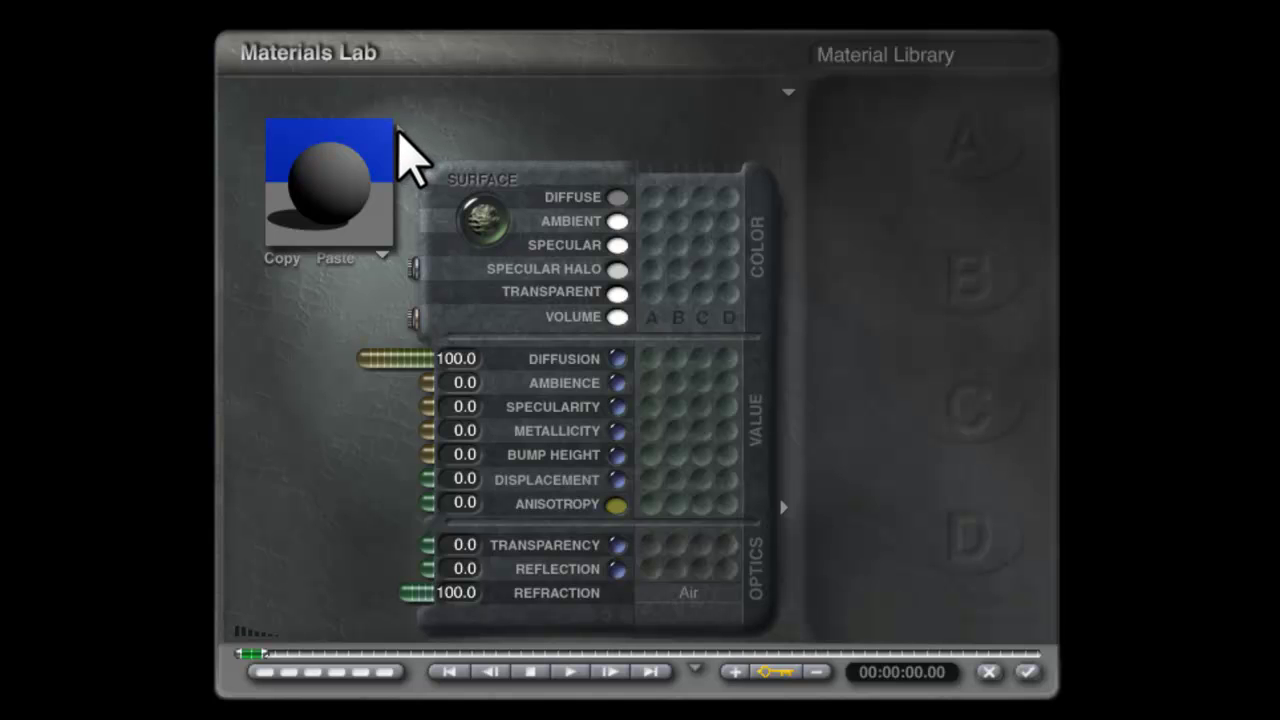
Assign the Shallow Water preset from the Water surfaces category of Pro Materials to the ground plane
left_click(399, 132)
scroll(370, 432, "down", 1)
scroll(375, 400, "up", 1)
left_click(354, 612)
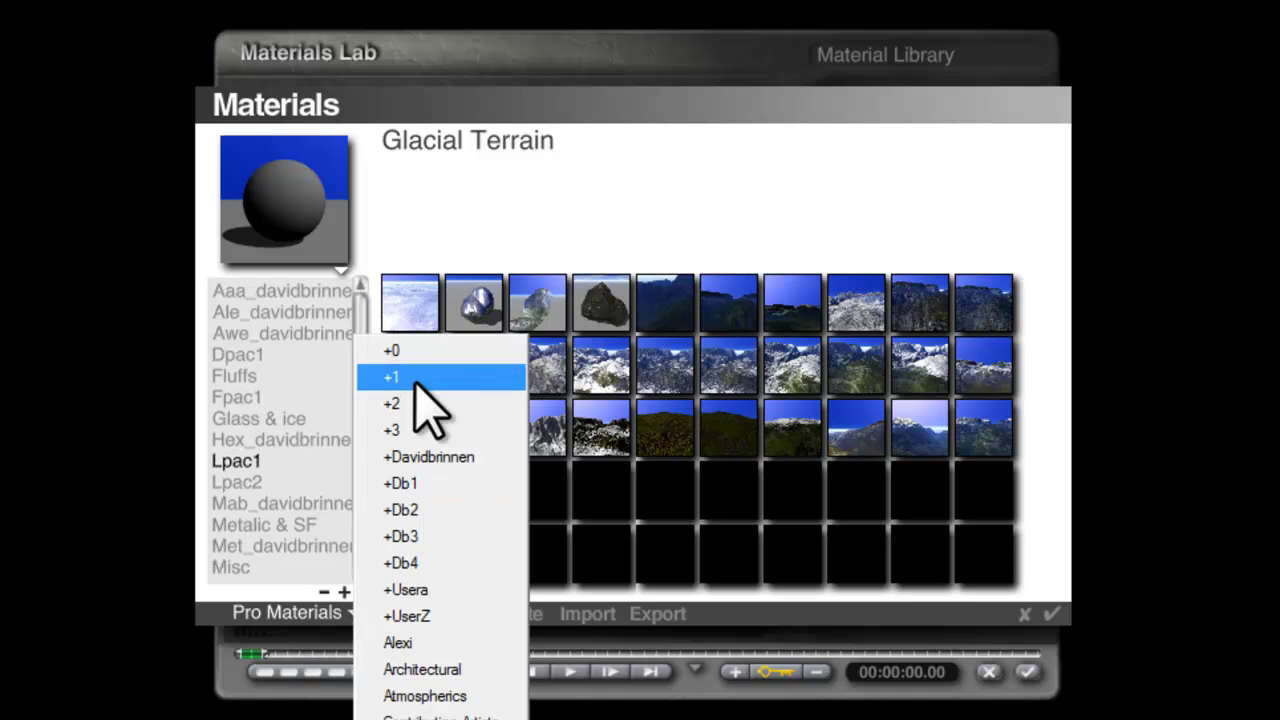
left_click(514, 680)
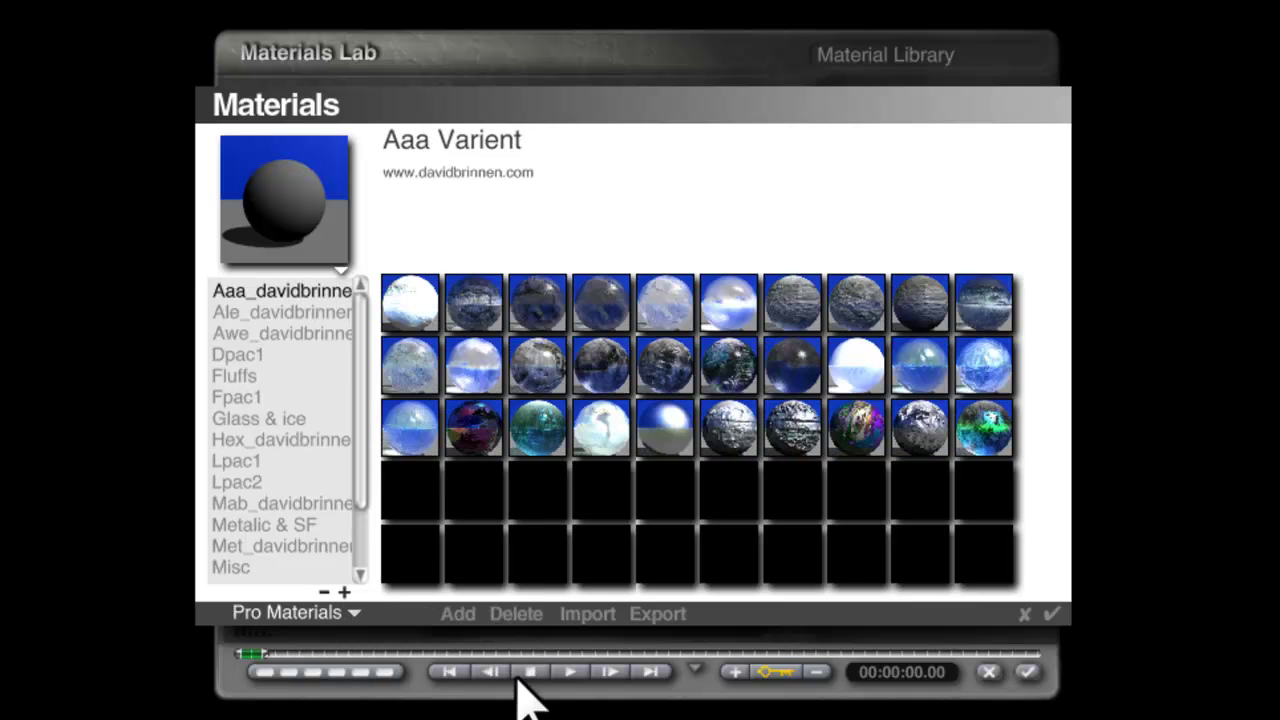
left_click_drag(360, 430, 340, 580)
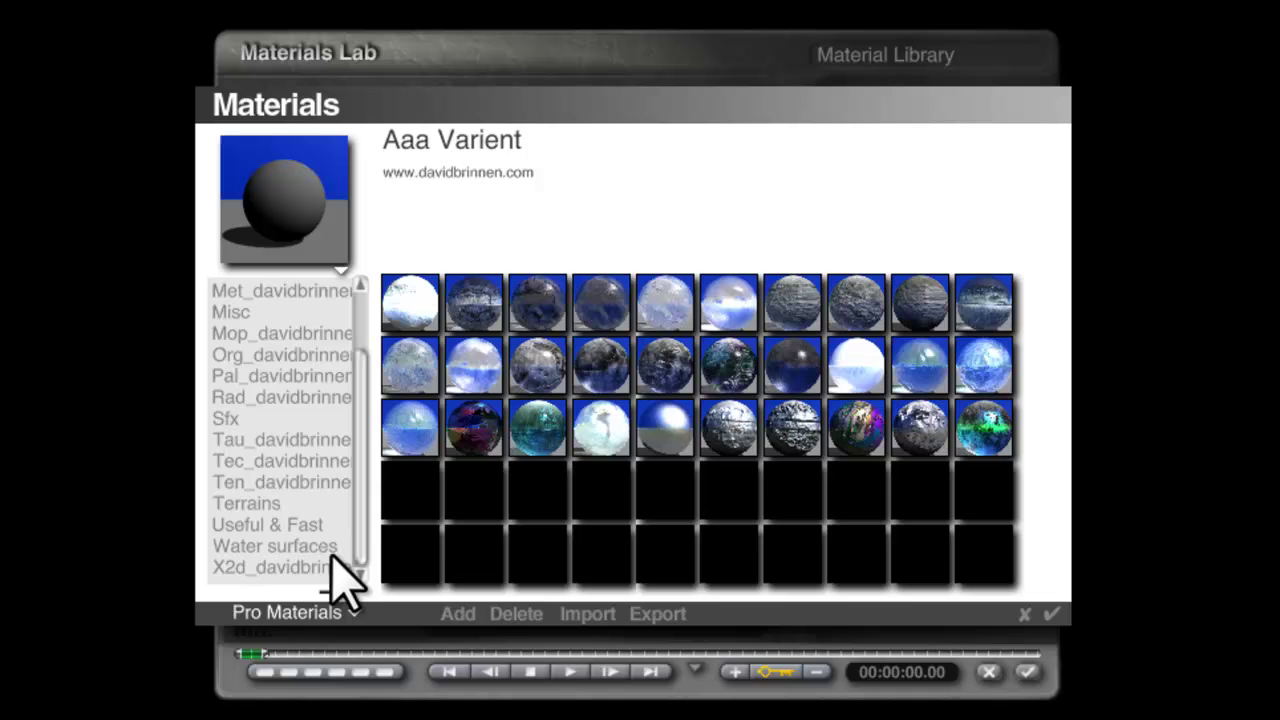
left_click(264, 546)
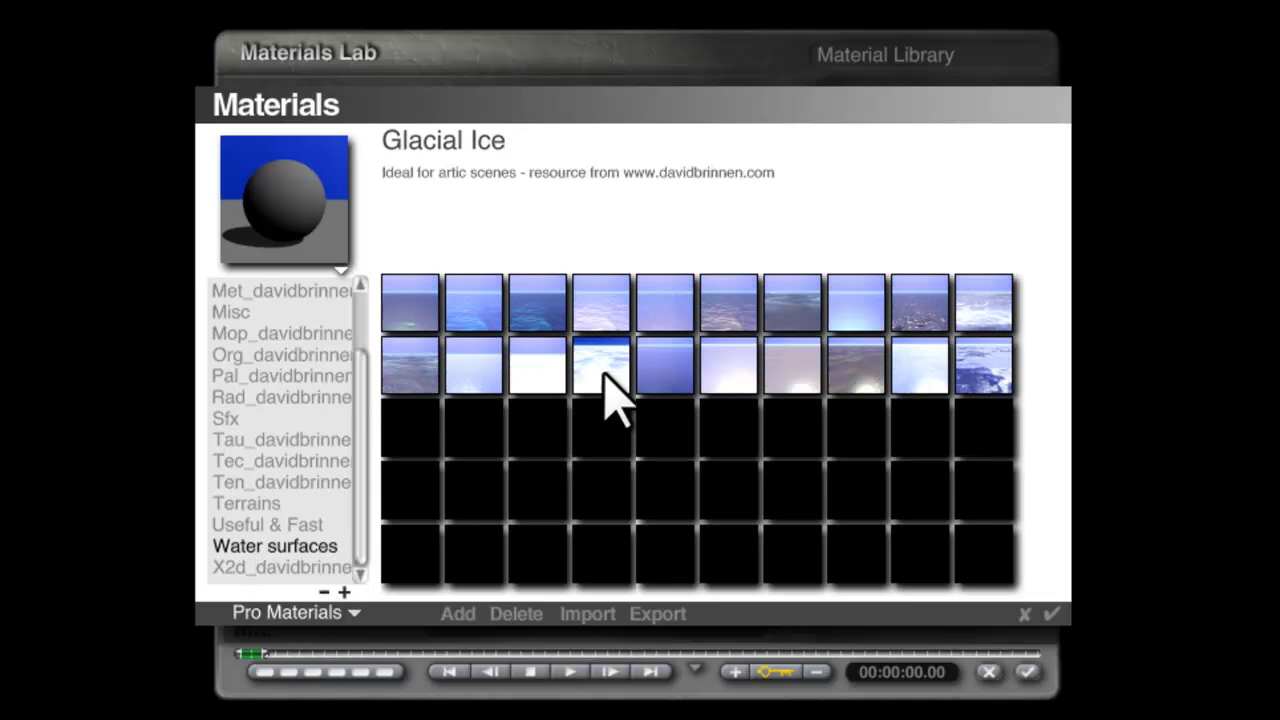
left_click(668, 378)
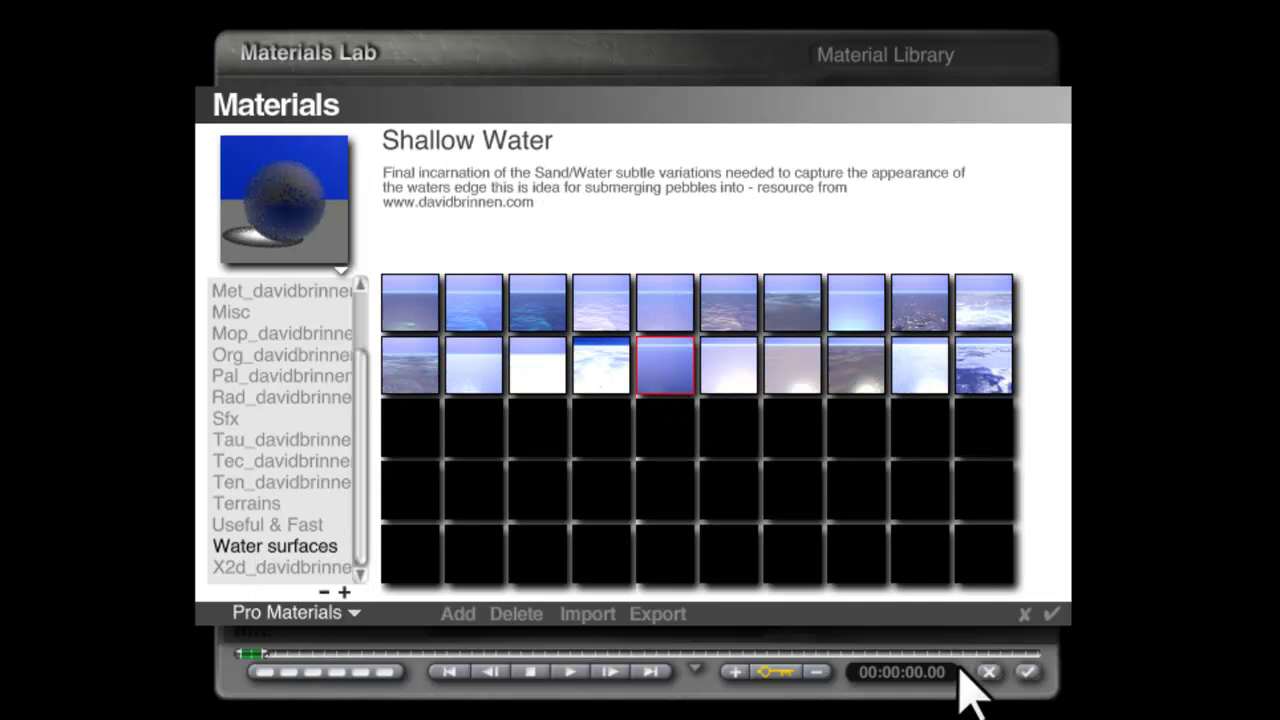
left_click(1052, 613)
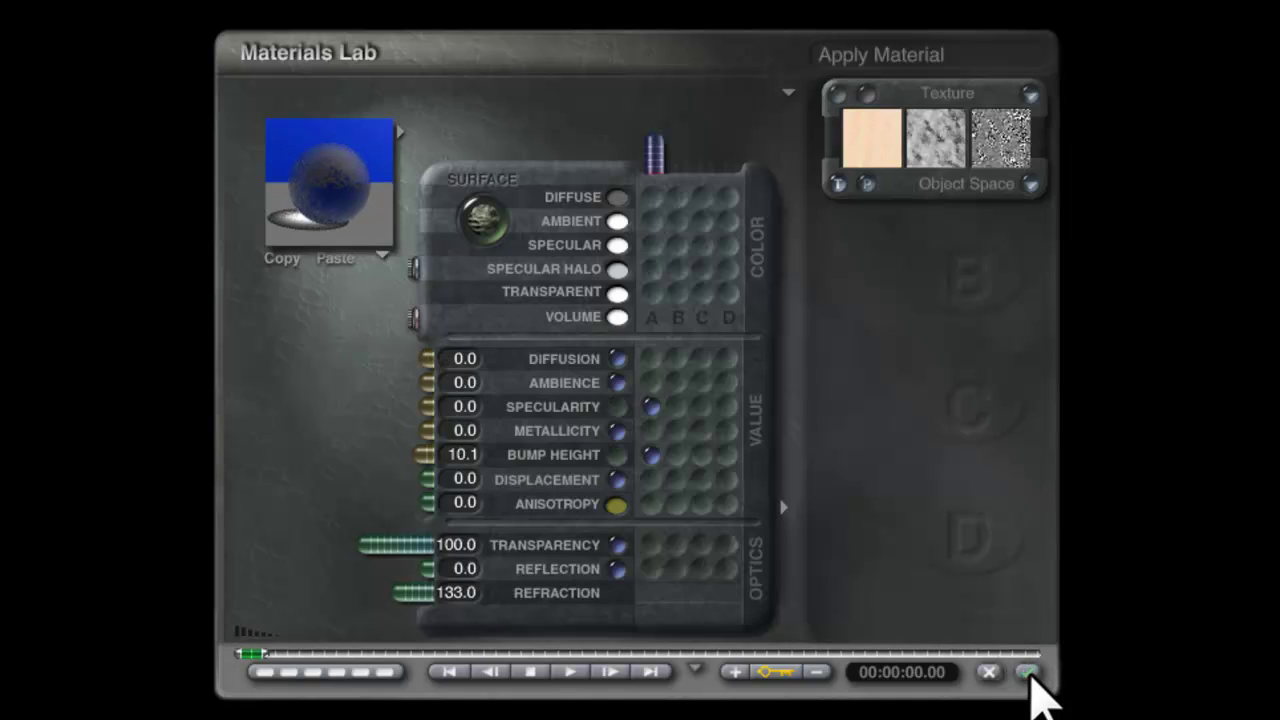
left_click(1028, 674)
Render the scene from the camera view to check the water plane around the terrain
key("1")
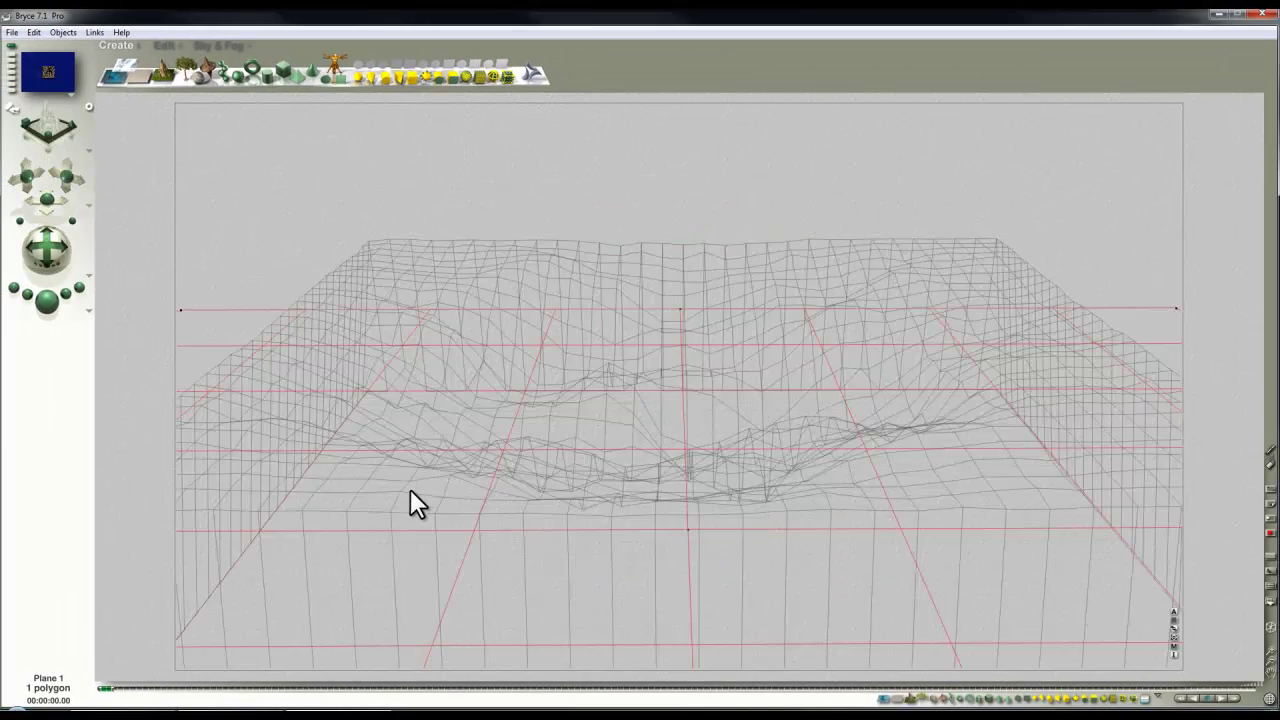
key("ctrl+r")
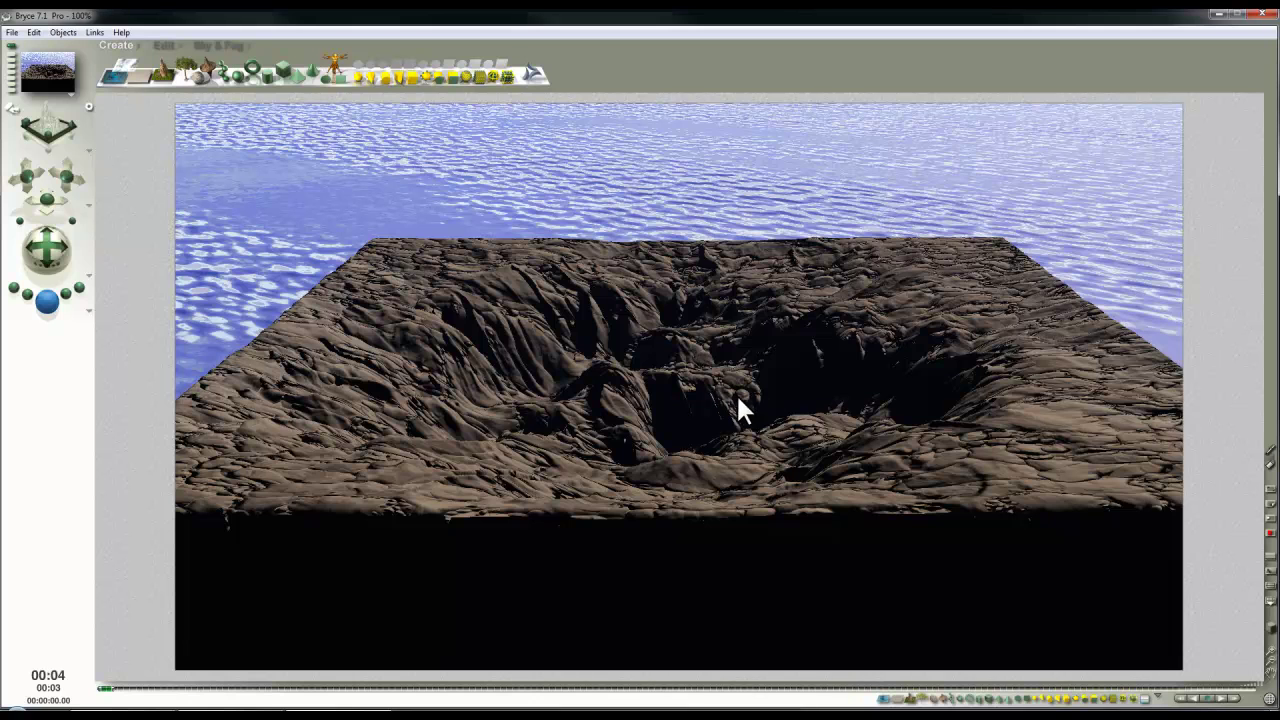
left_click(680, 385)
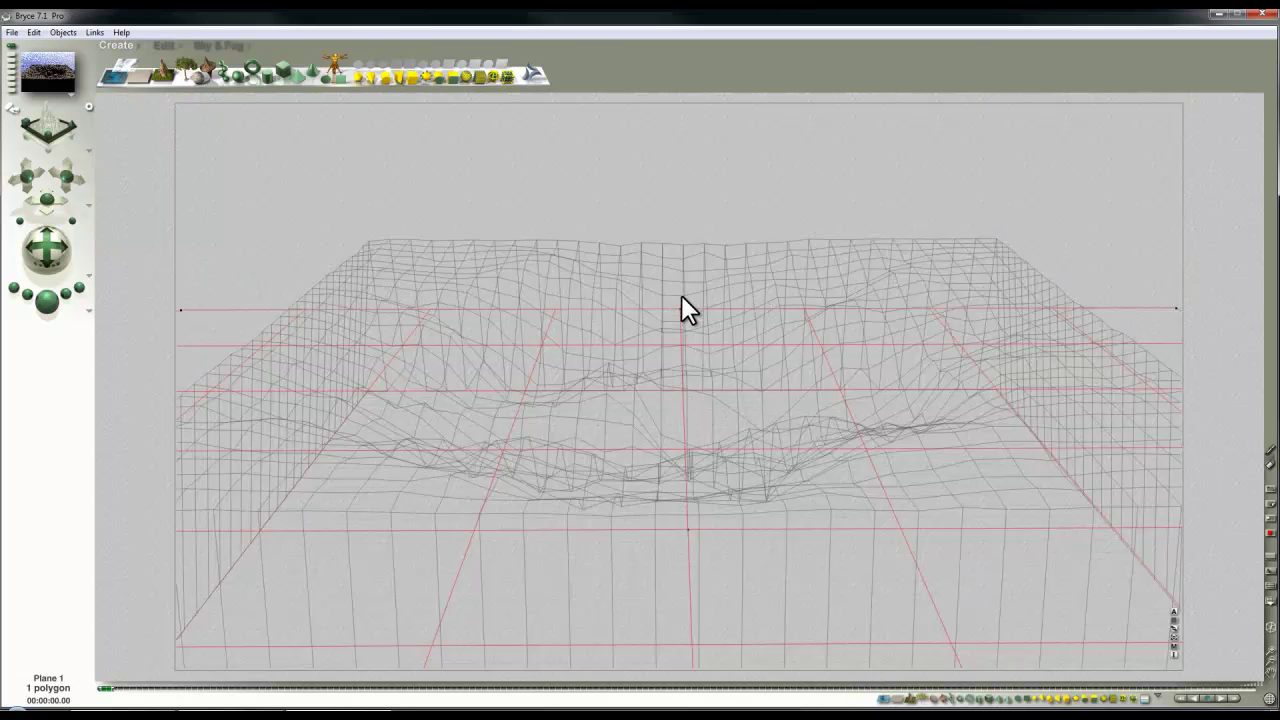
Select the terrain and scale it up in the overhead view until it extends far beyond the ground grid and camera
left_click(703, 278)
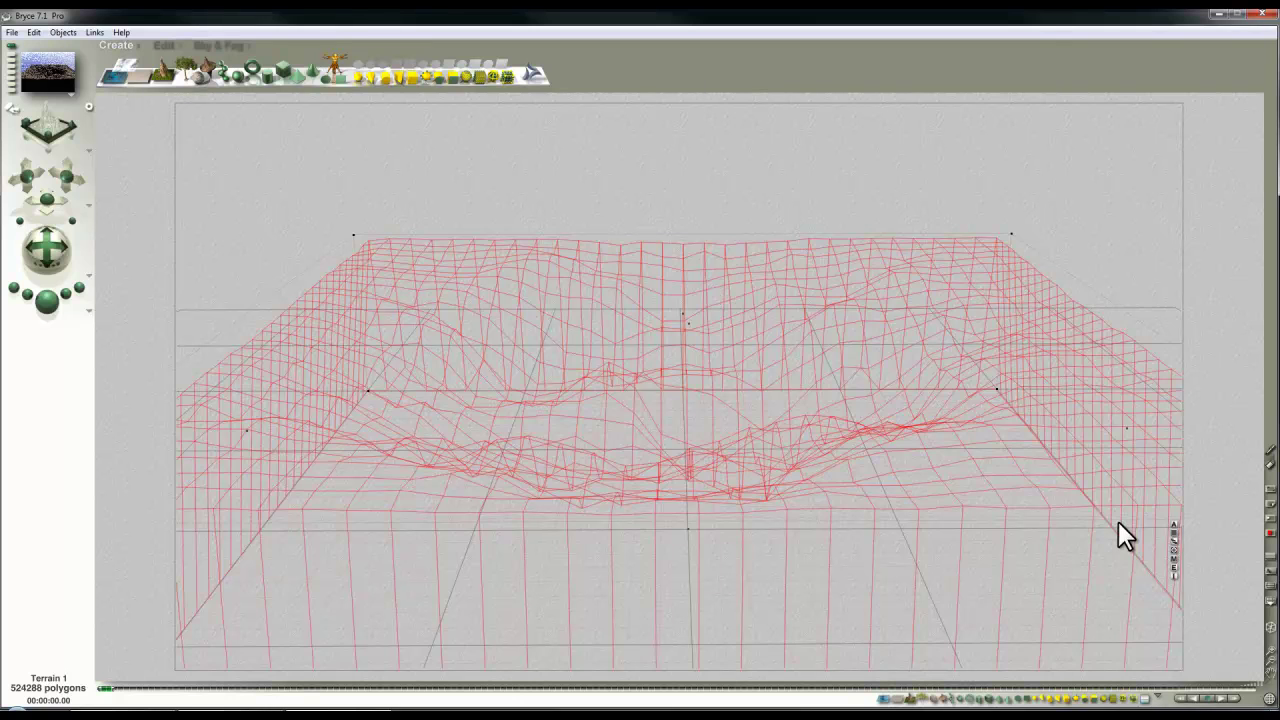
key("3")
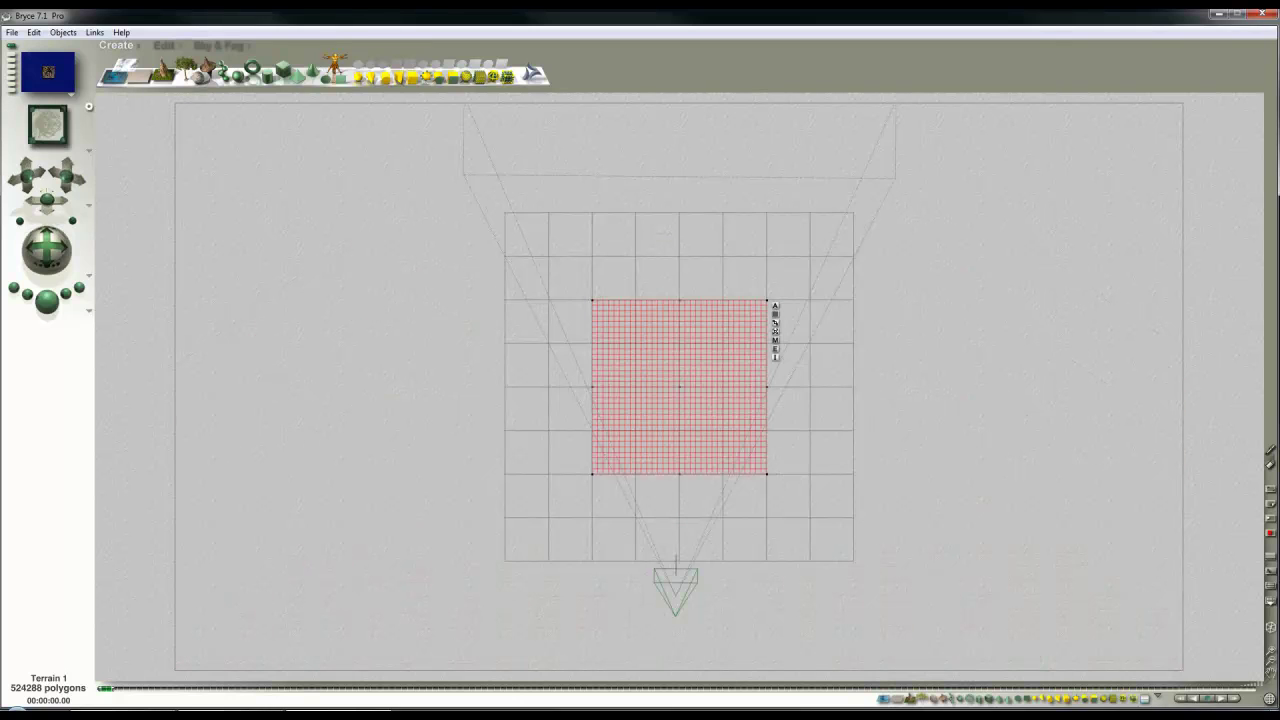
left_click(1272, 668)
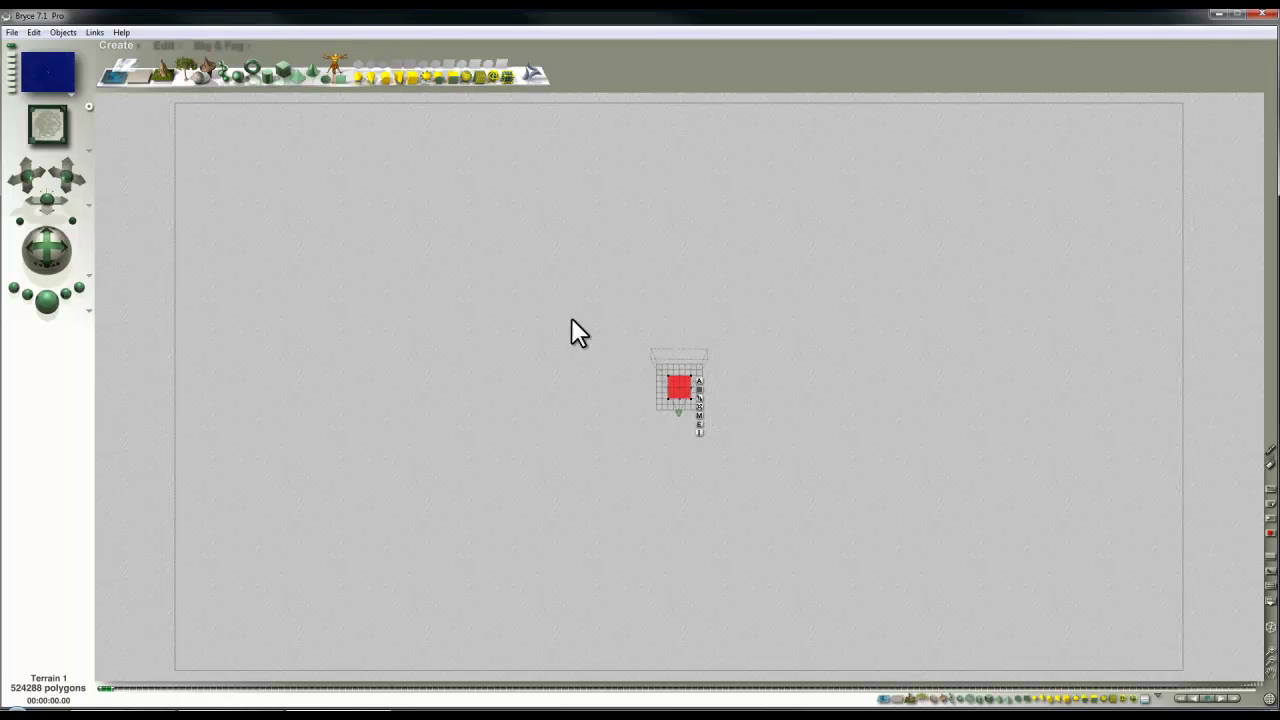
left_click(160, 46)
left_click_drag(158, 72, 290, 72)
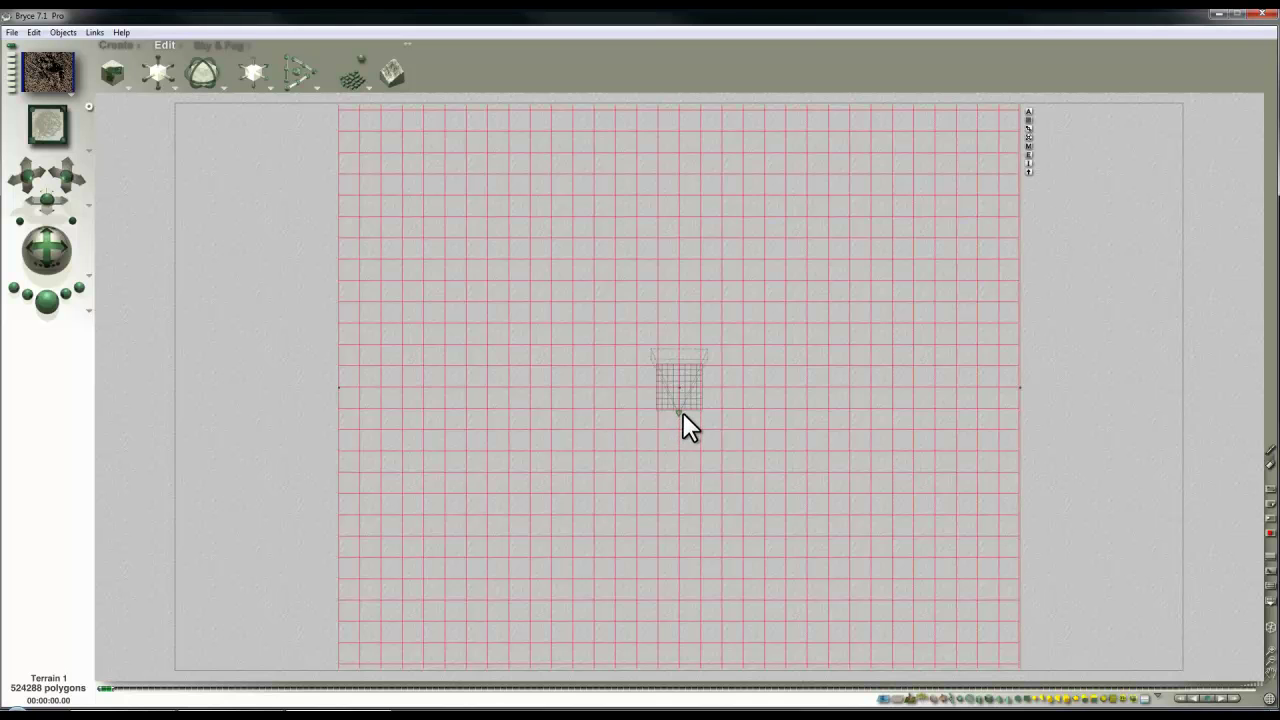
Render the enlarged terrain and water from the camera view
key("3")
key("1")
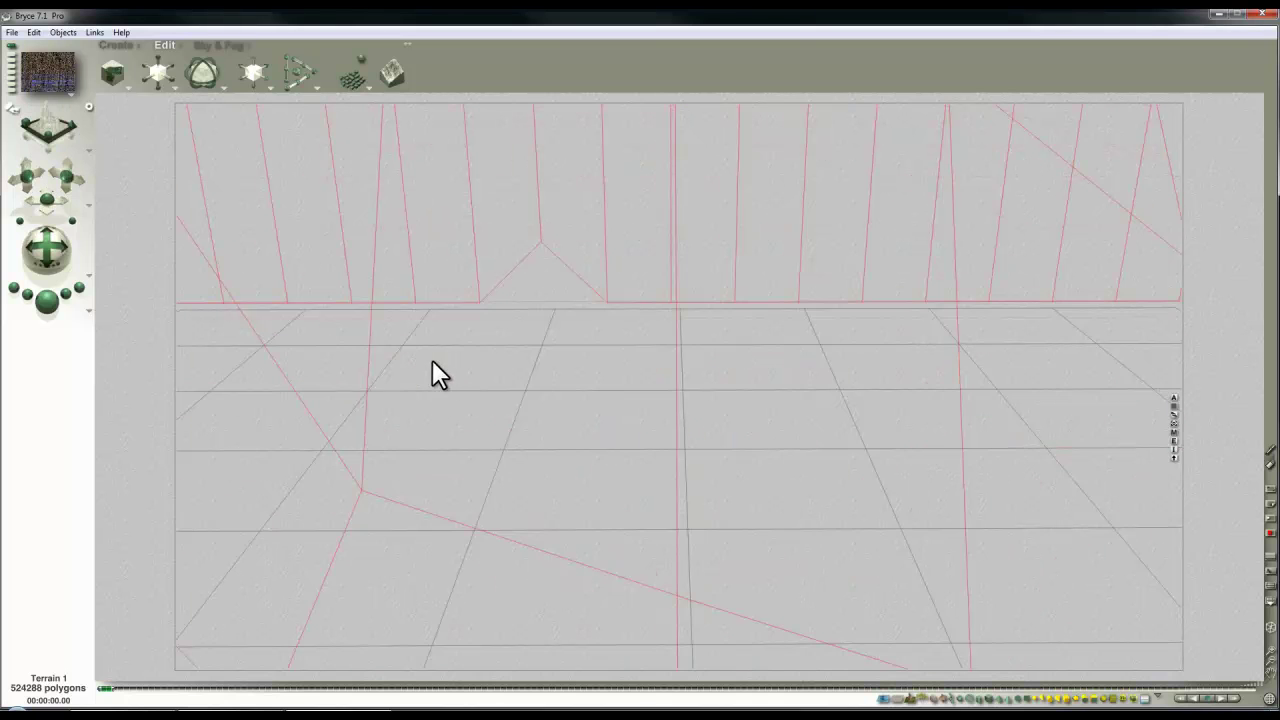
left_click(46, 305)
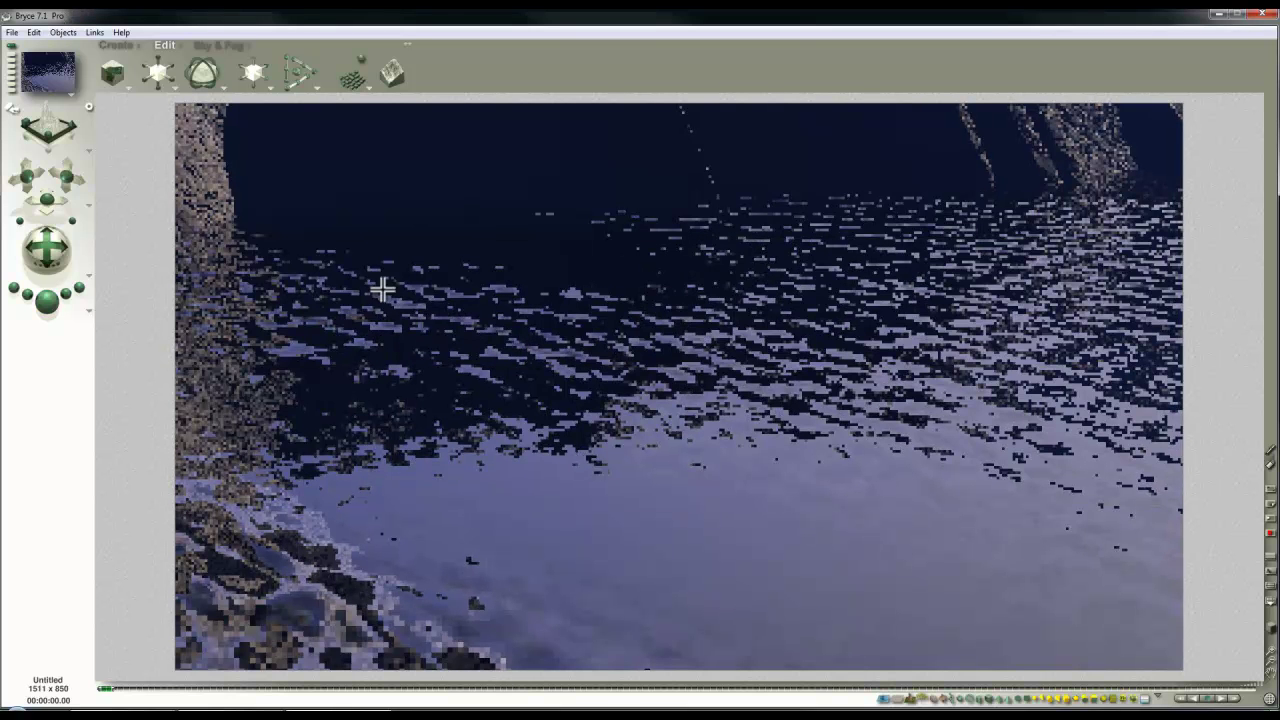
Raise the camera higher above the water, render the view, and tilt the camera up until sky shows above the terrain rim
left_click_drag(73, 220, 74, 329)
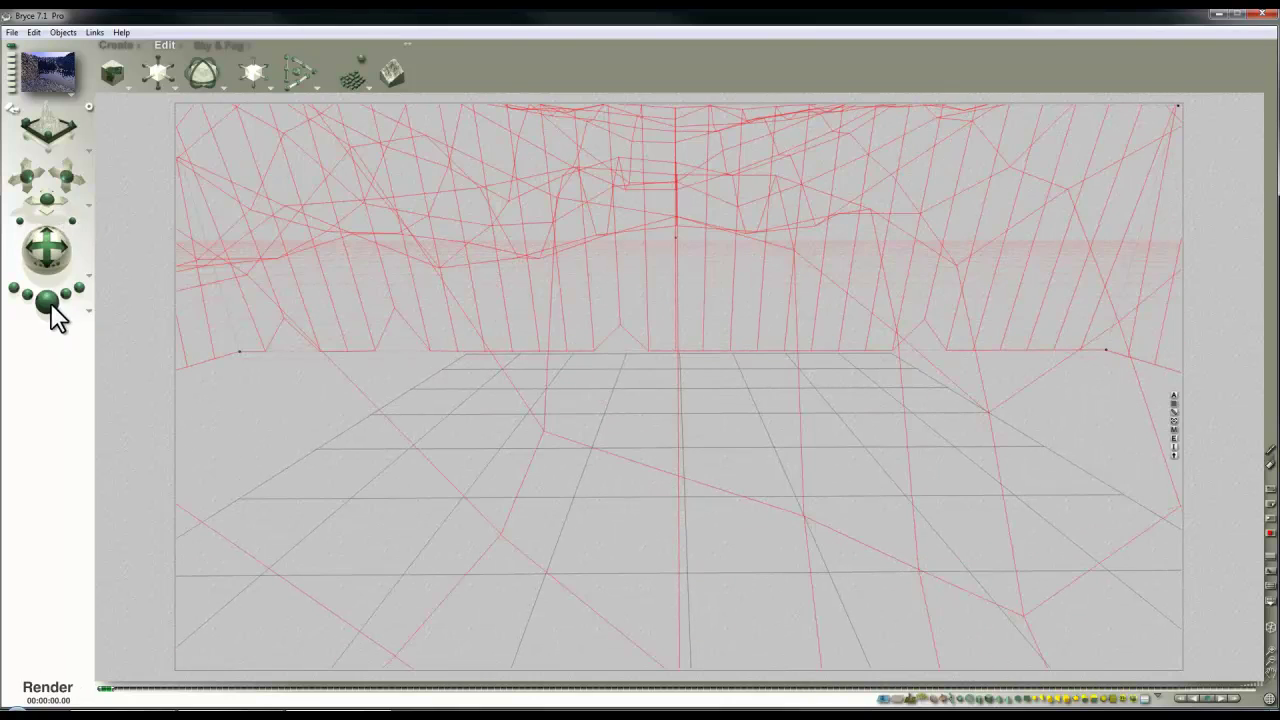
left_click(47, 300)
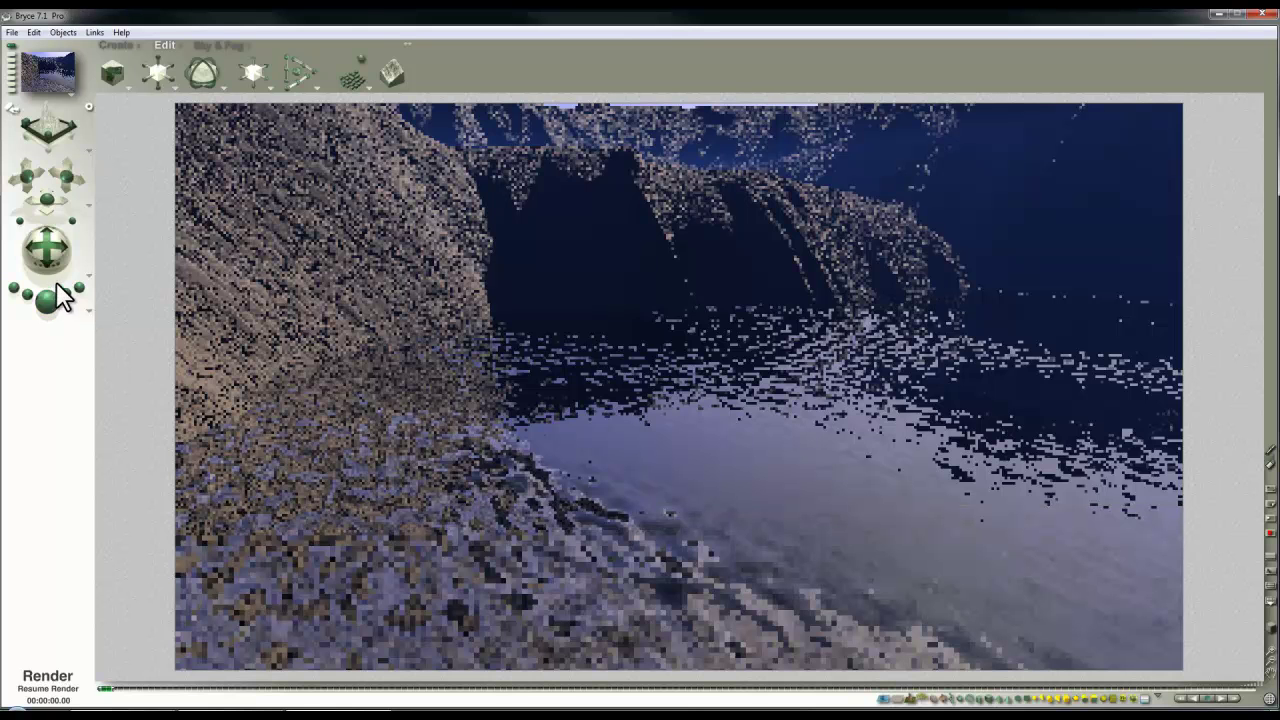
left_click(230, 355)
left_click_drag(60, 248, 97, 335)
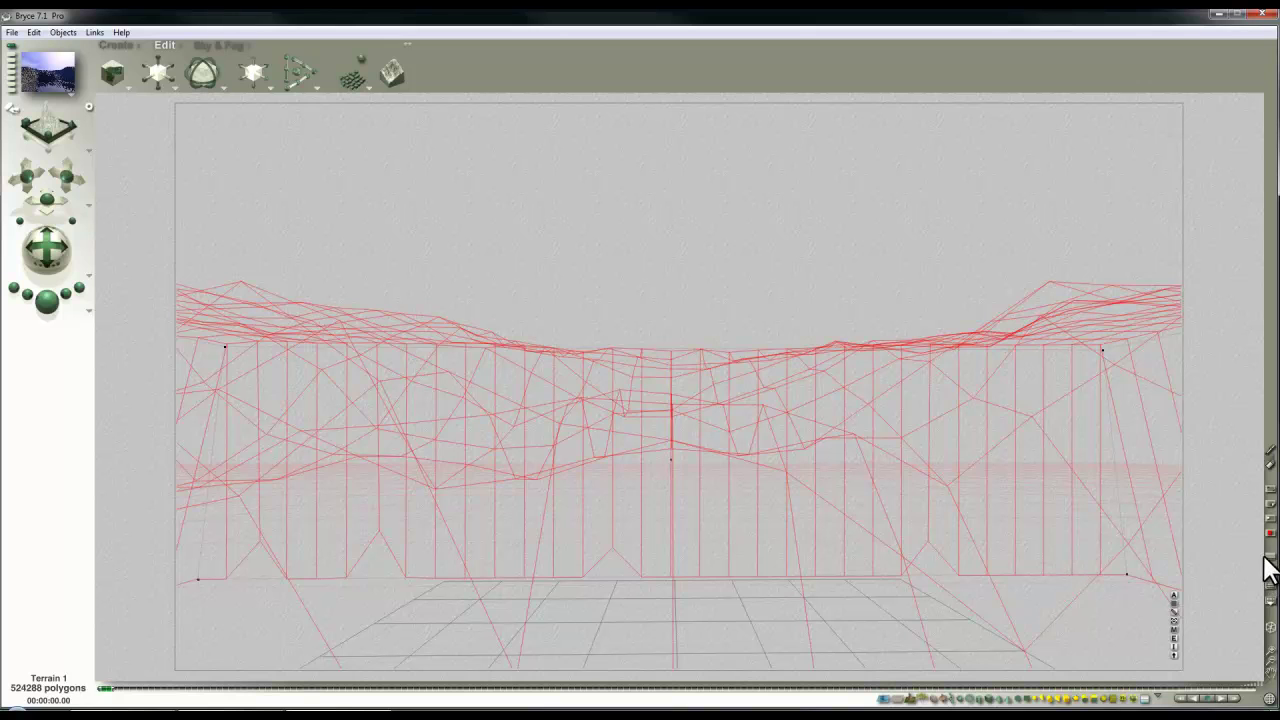
Hide the underground part of the wireframe, slightly adjust the camera's tilt, and show the underground part again
left_click(1270, 590)
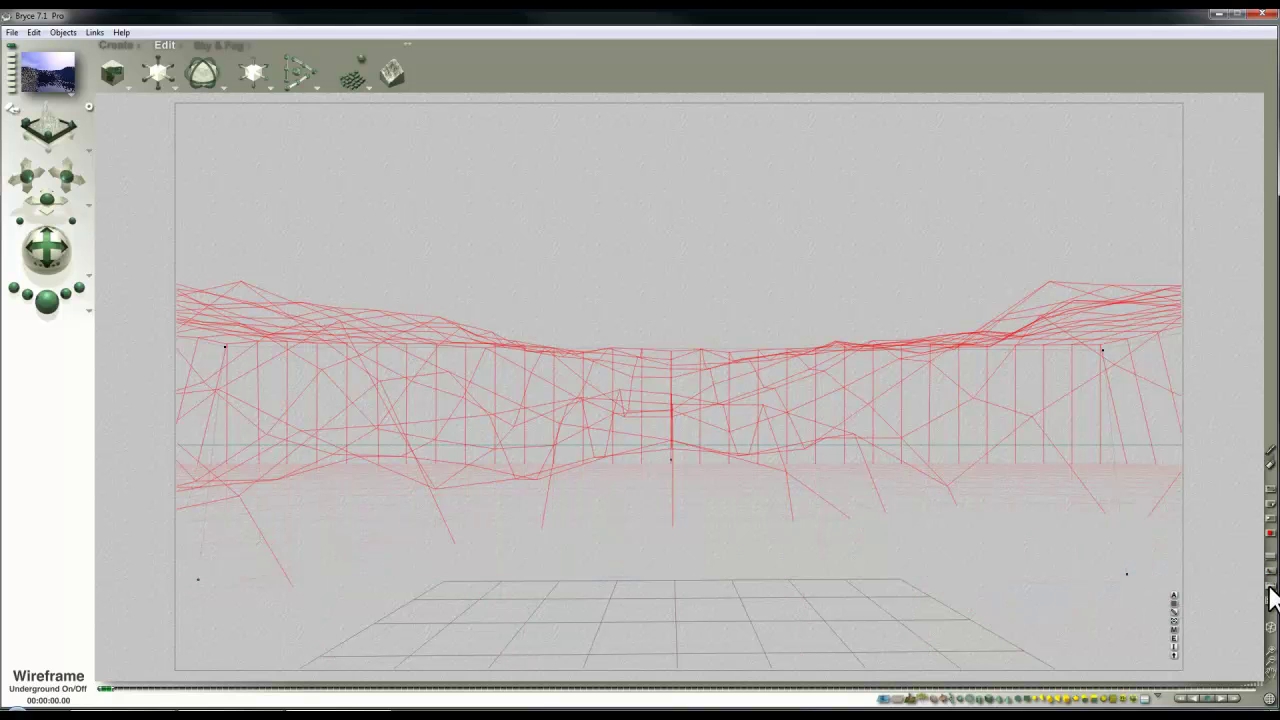
left_click_drag(47, 244, 53, 252)
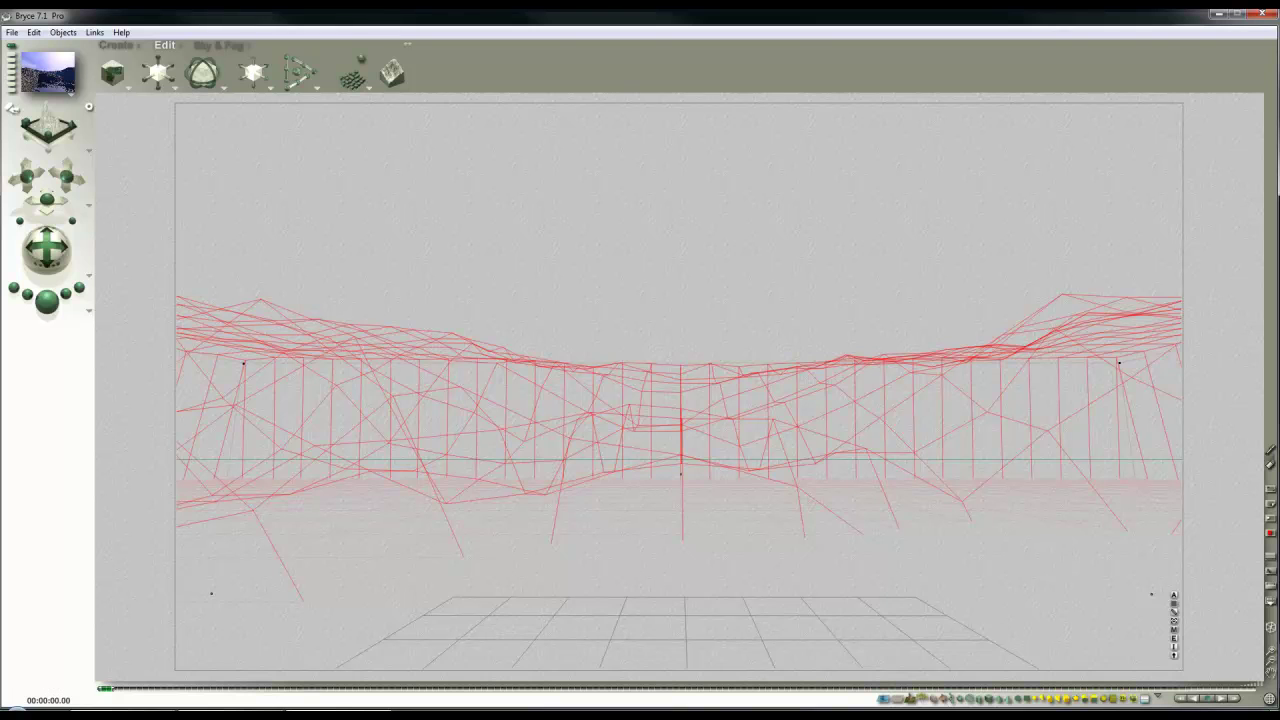
left_click(1272, 593)
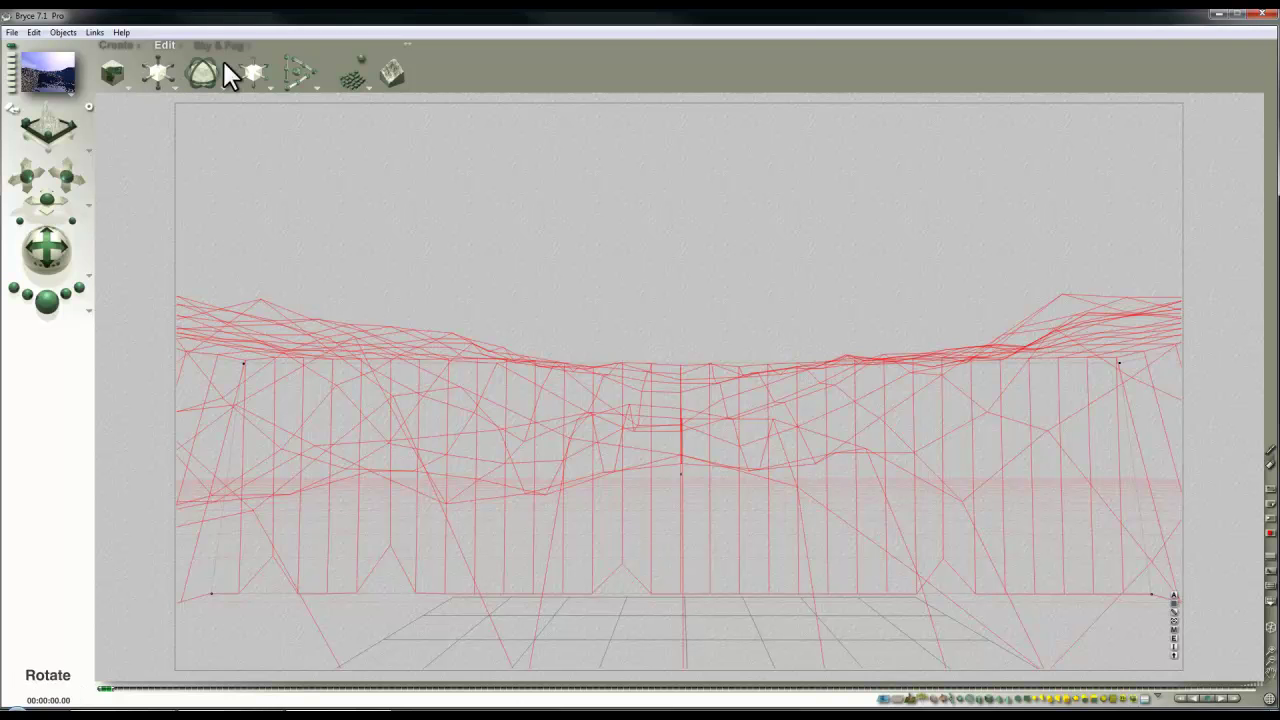
Compare the terrain's full extent with the camera position in the overhead view and return to the camera view
key("2")
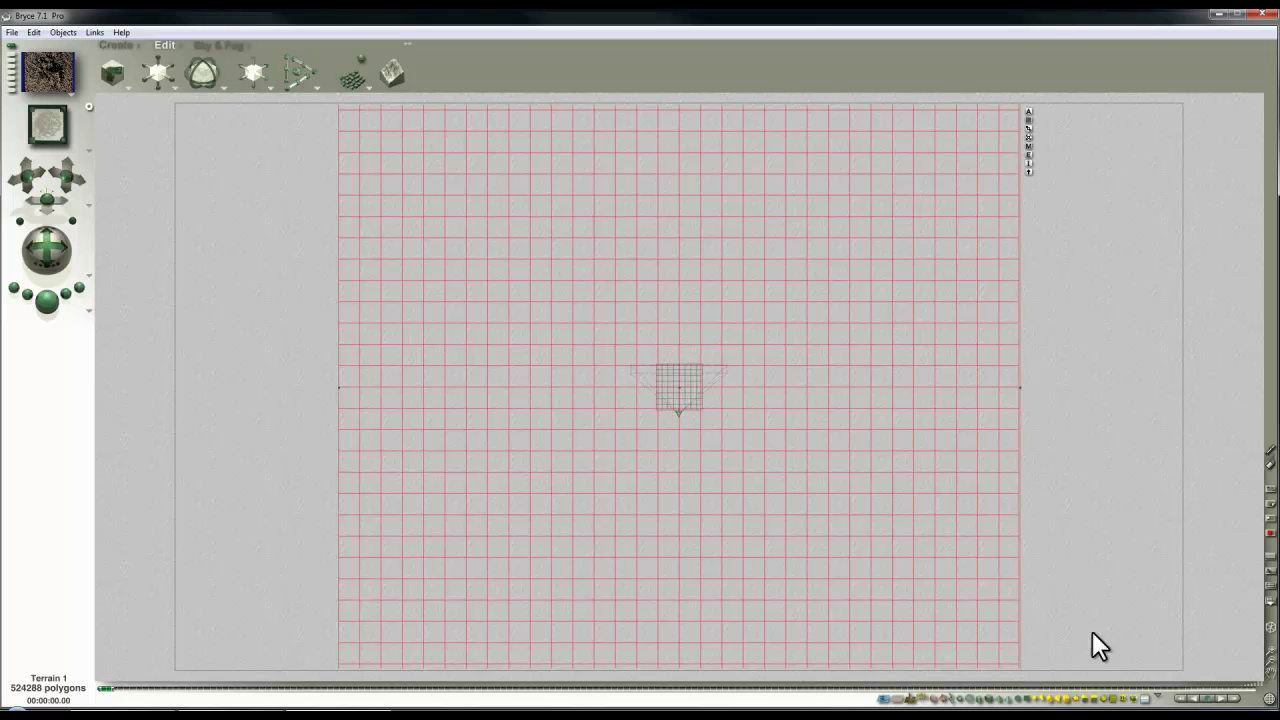
left_click(1272, 664)
left_click(1272, 664)
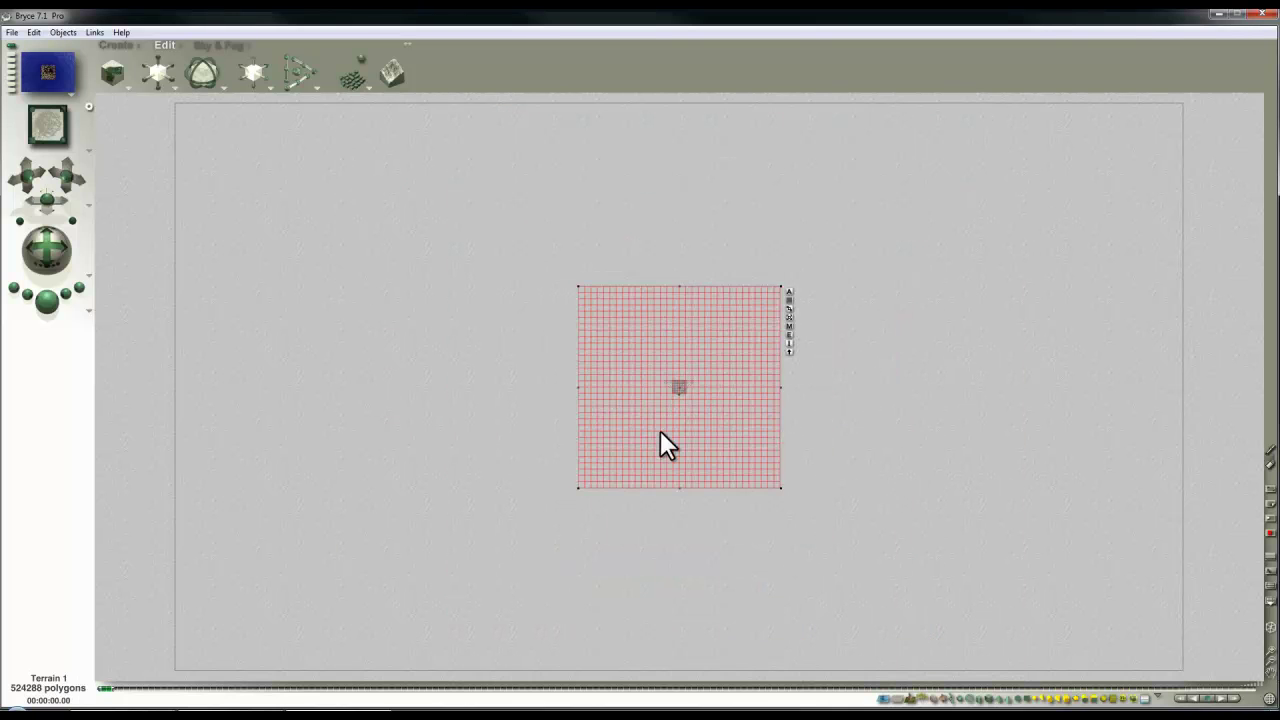
key("1")
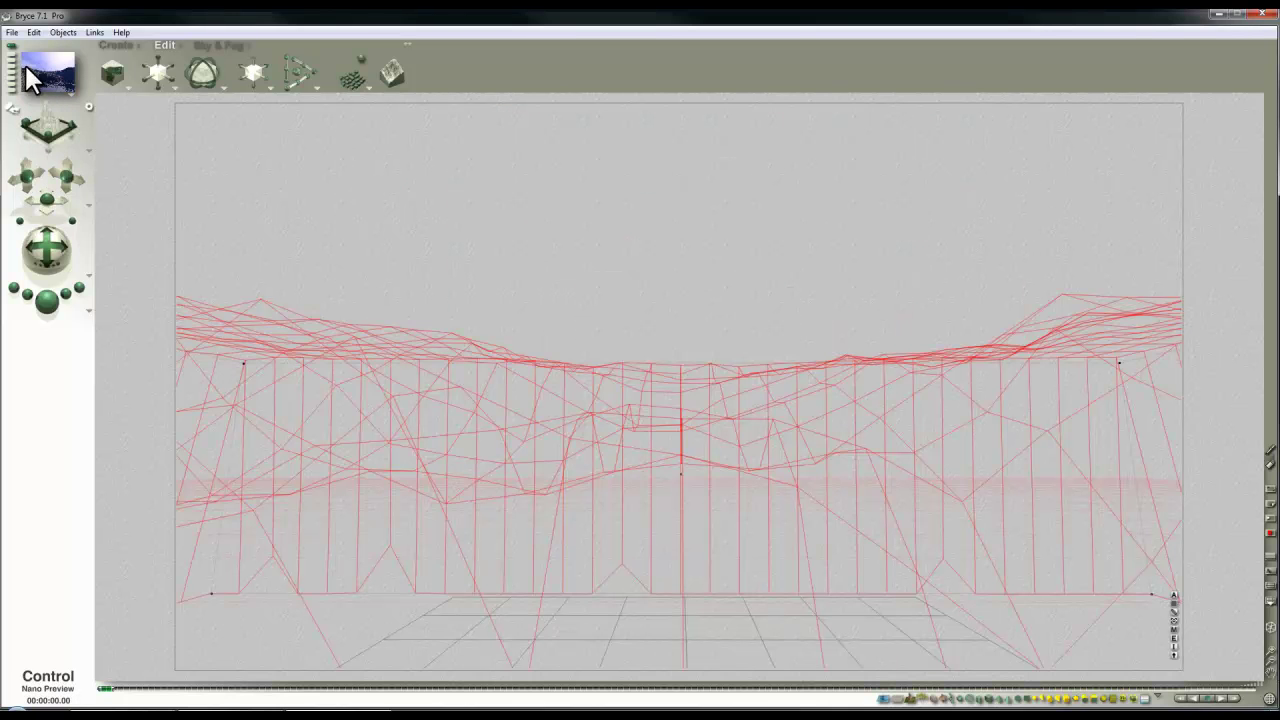
Move the terrain farther from the camera, shift and re-aim the camera slightly, and render the view
left_click_drag(276, 77, 263, 71)
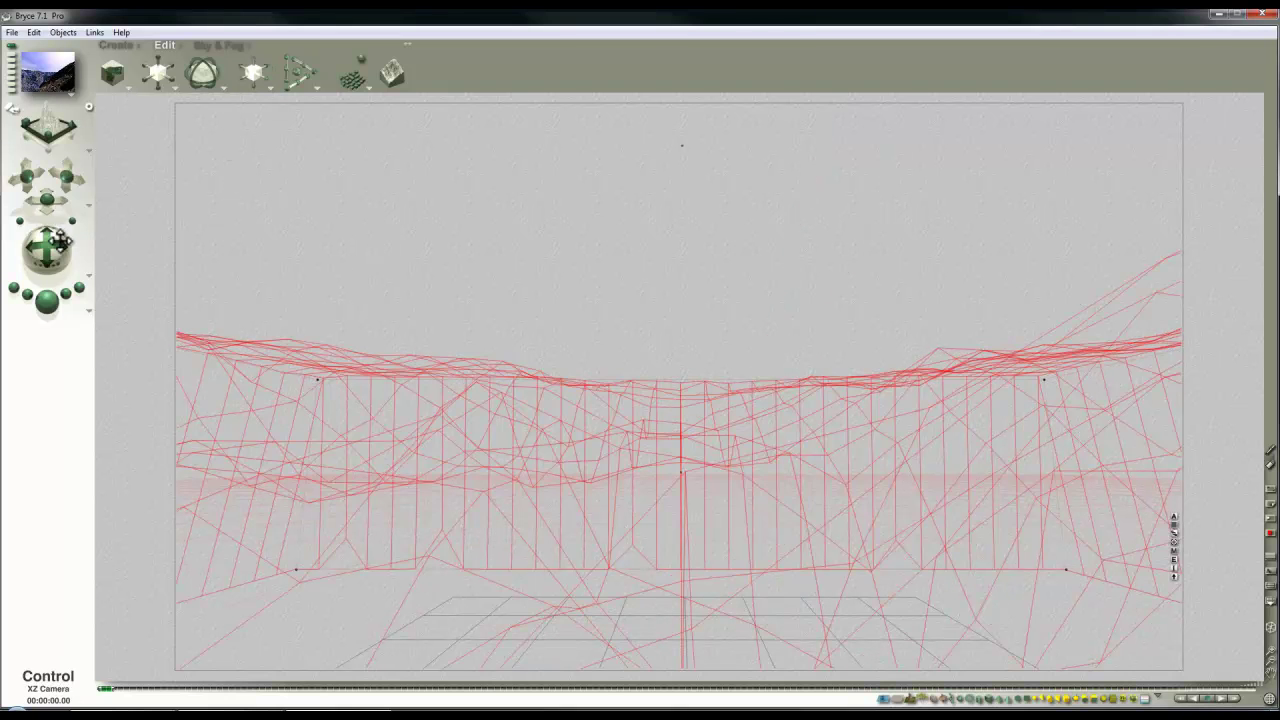
left_click_drag(50, 208, 46, 206)
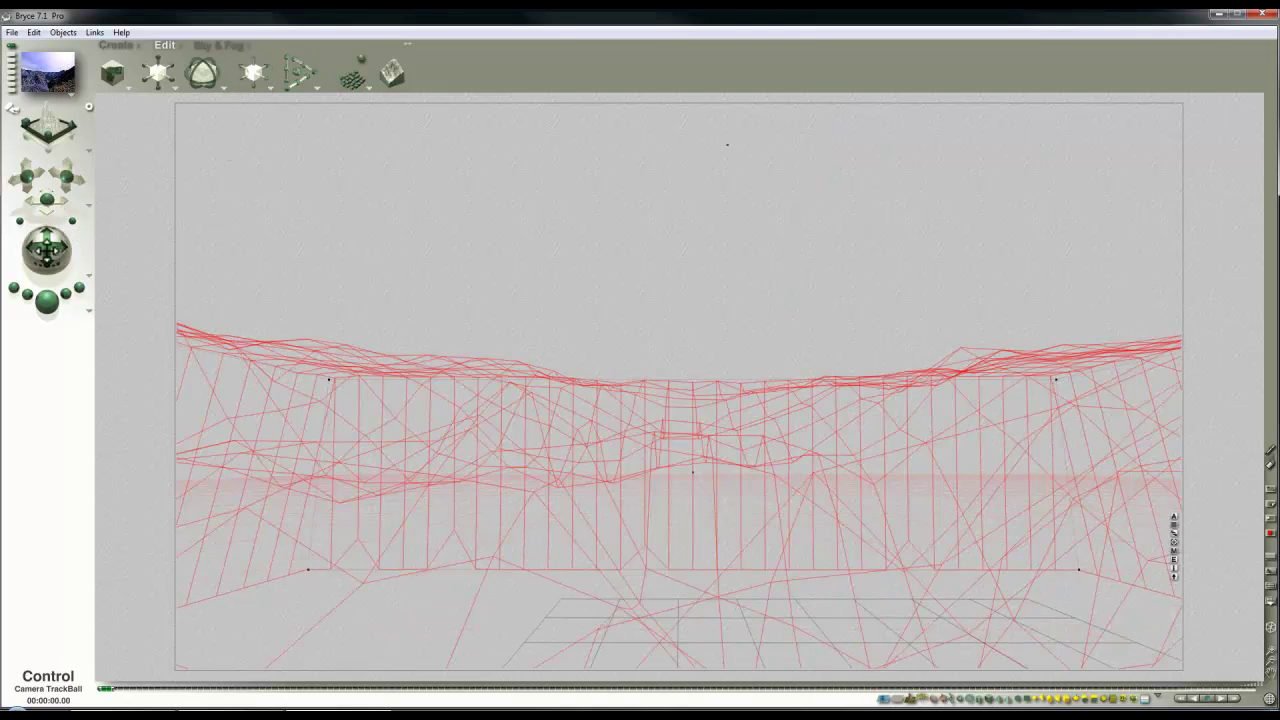
left_click_drag(46, 252, 46, 242)
key("ctrl+r")
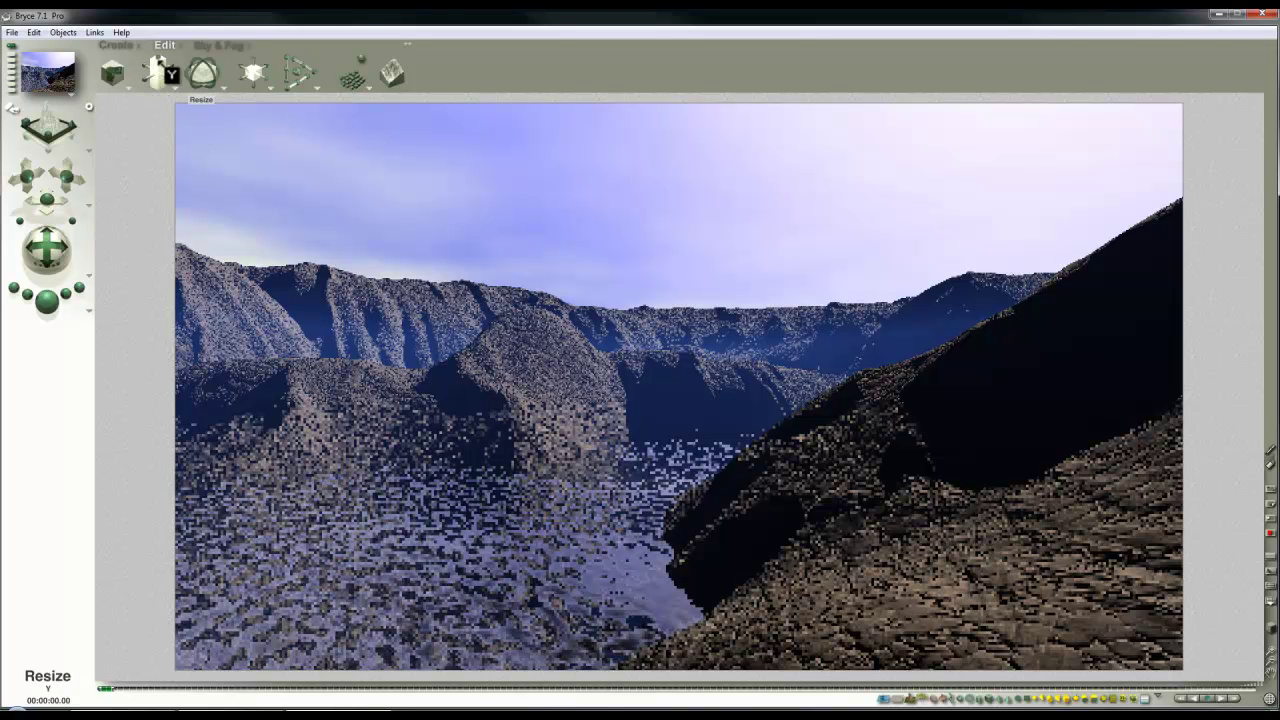
Stretch the terrain taller along its Y axis, check it with a render, and lower the terrain slightly
left_click_drag(160, 72, 155, 56)
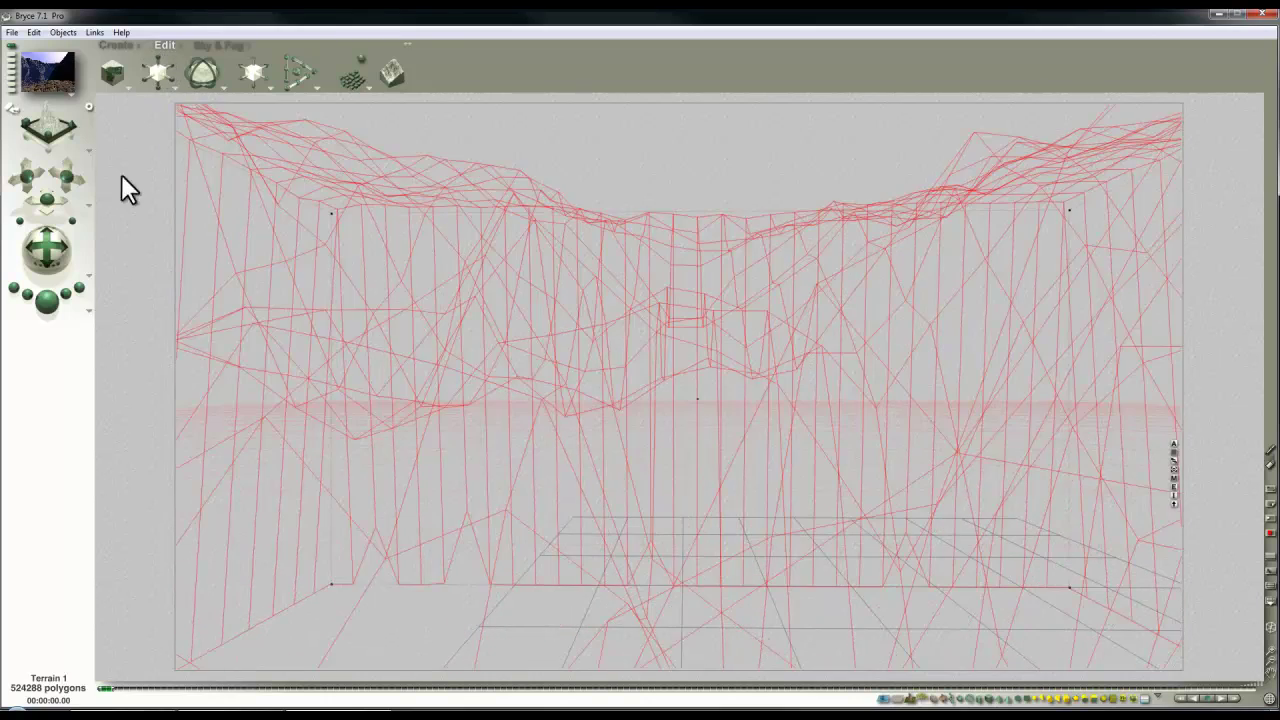
left_click(52, 304)
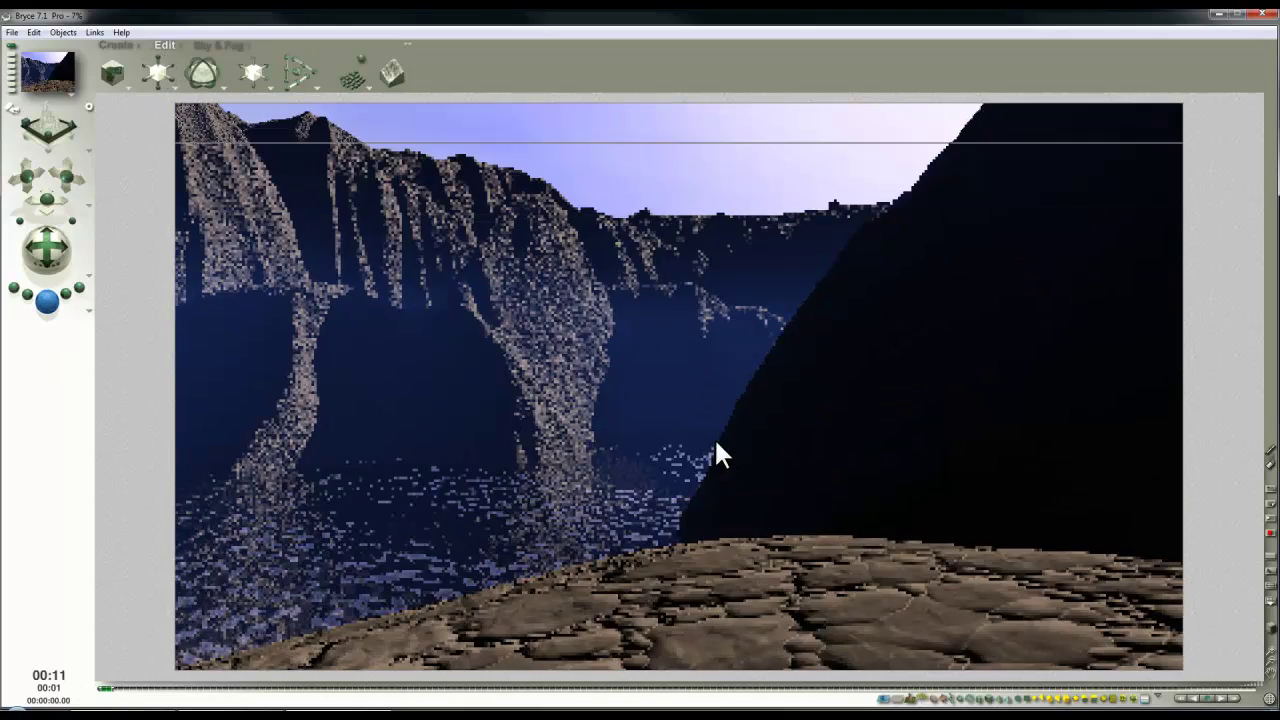
left_click_drag(261, 87, 237, 95)
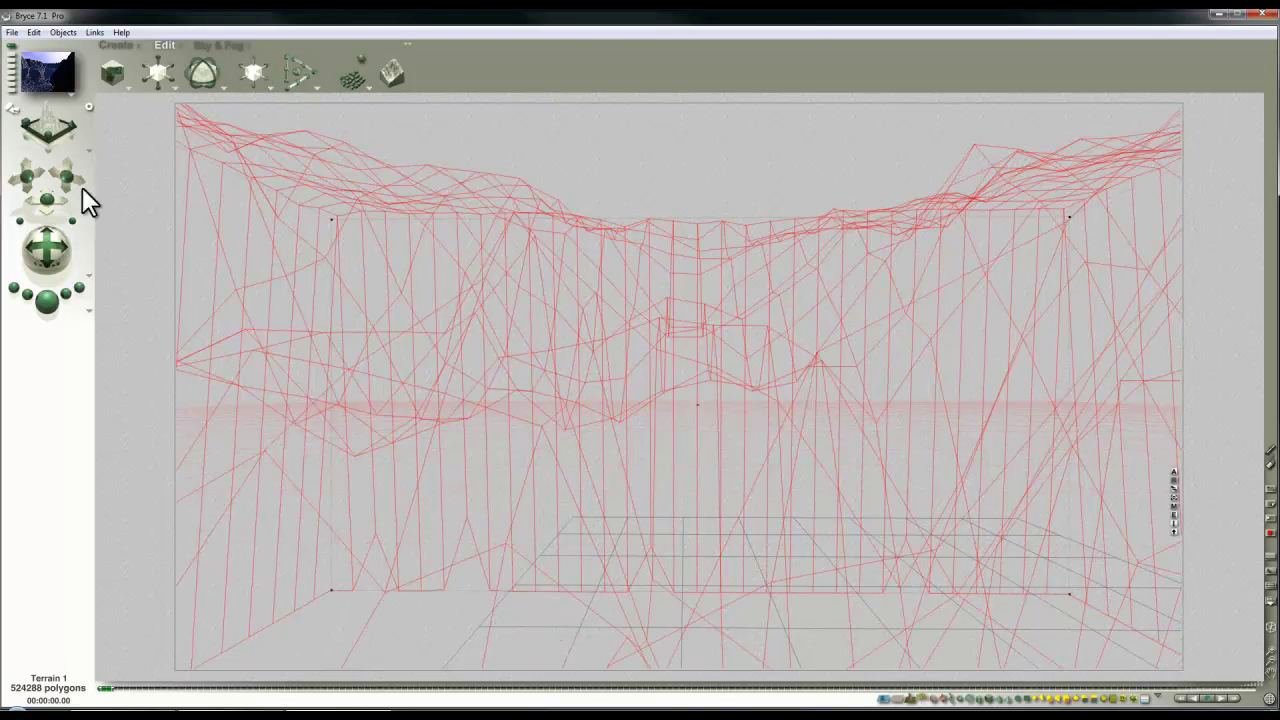
Reposition and turn the camera for a clearer view across the water to the cliffs, and render it
left_click_drag(48, 200, 48, 200)
left_click_drag(53, 257, 53, 257)
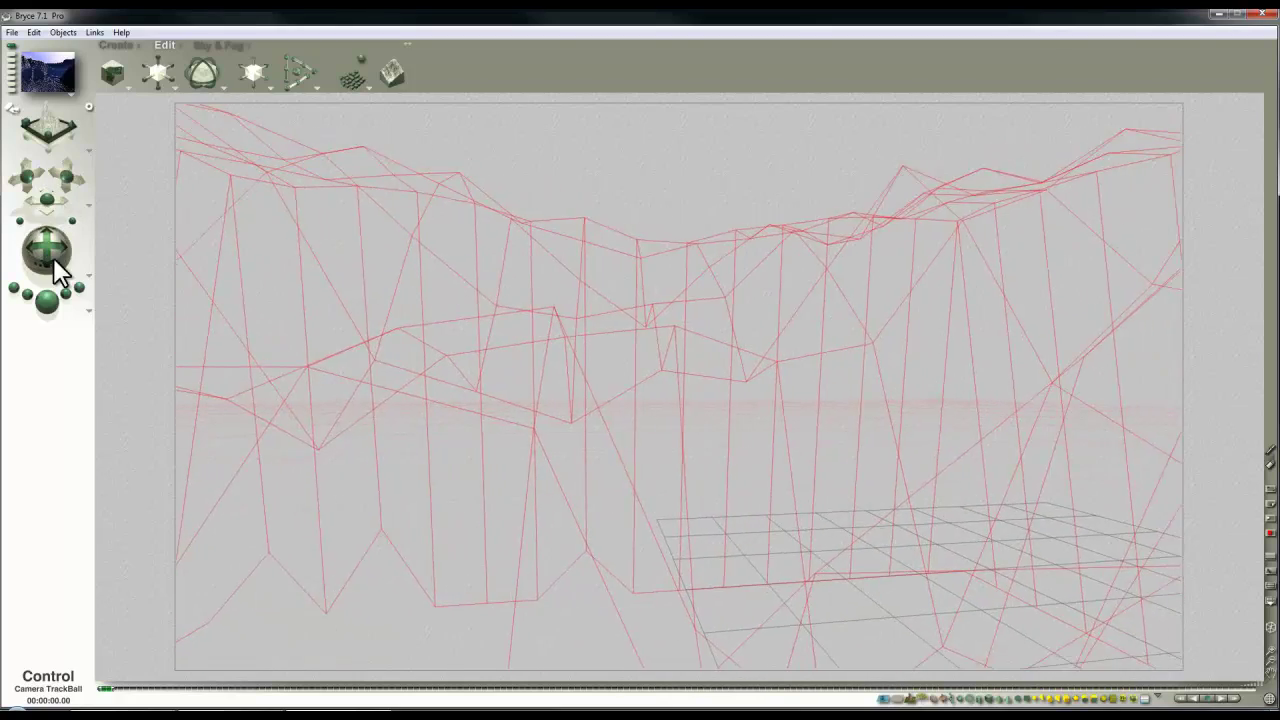
left_click(50, 303)
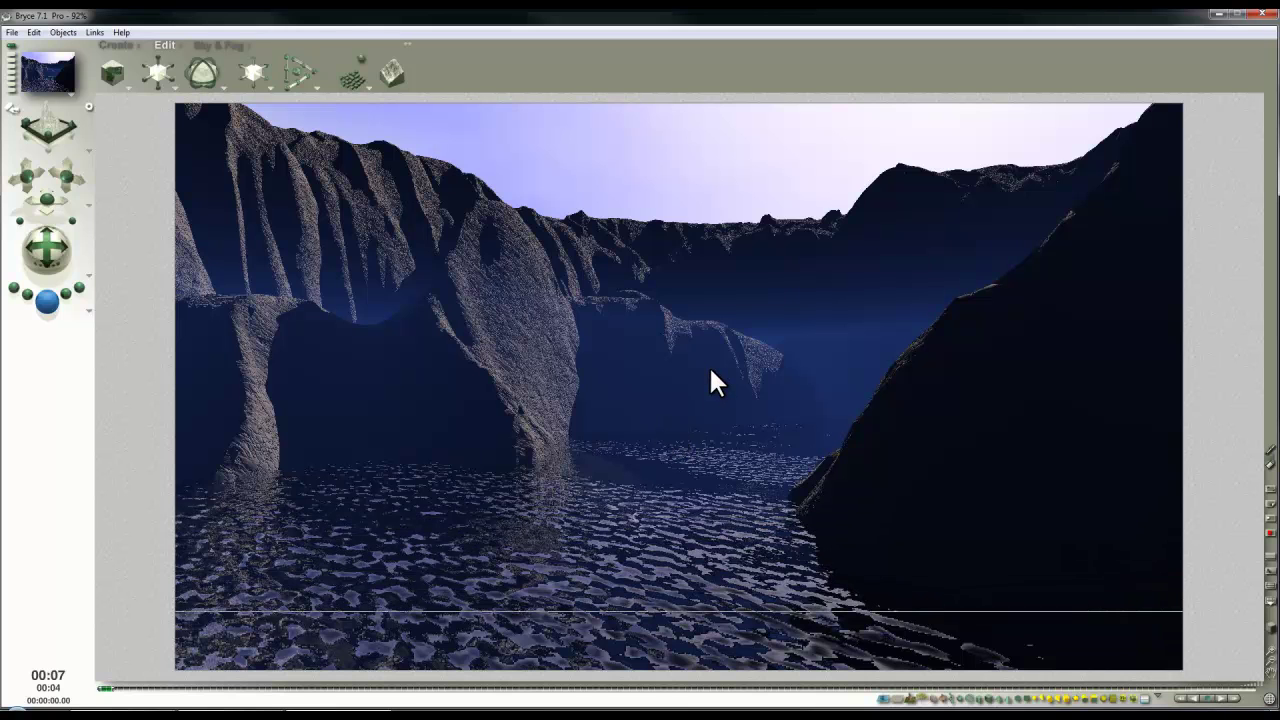
Reposition and rotate the terrain so that its slopes frame the water on both sides, and render the new arrangement
left_click(722, 390)
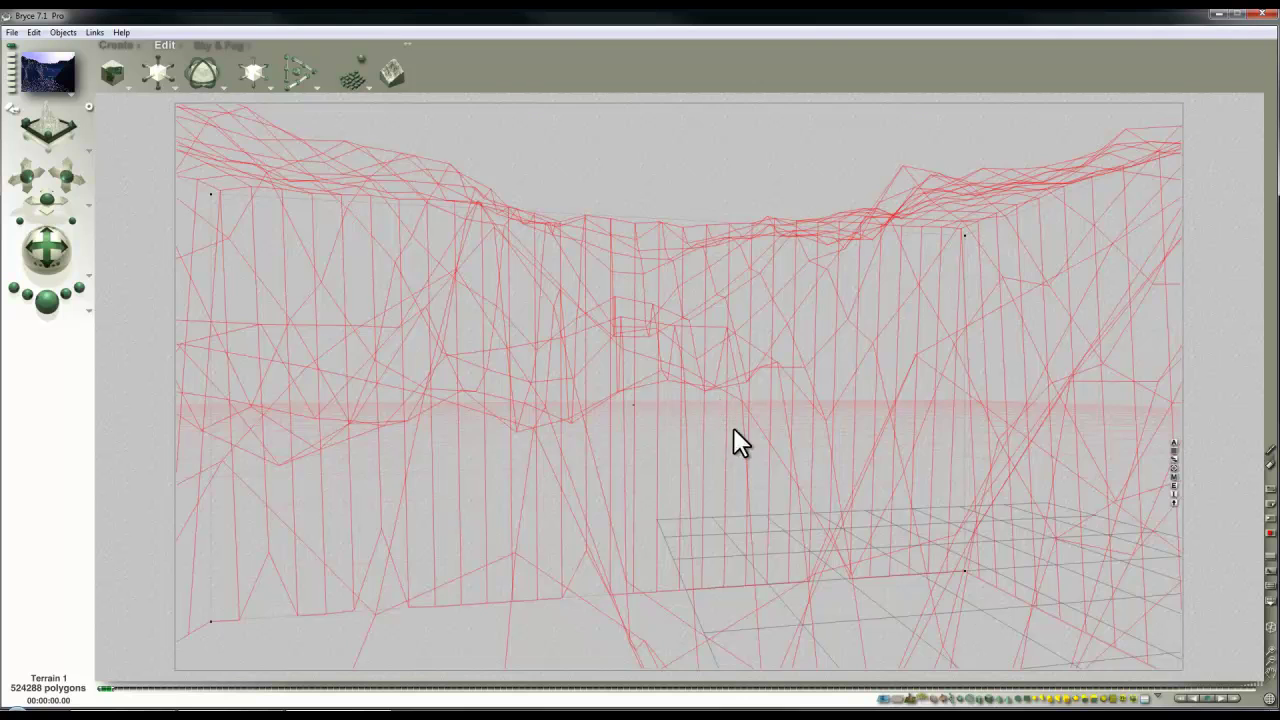
left_click_drag(157, 71, 281, 246)
left_click_drag(277, 60, 269, 63)
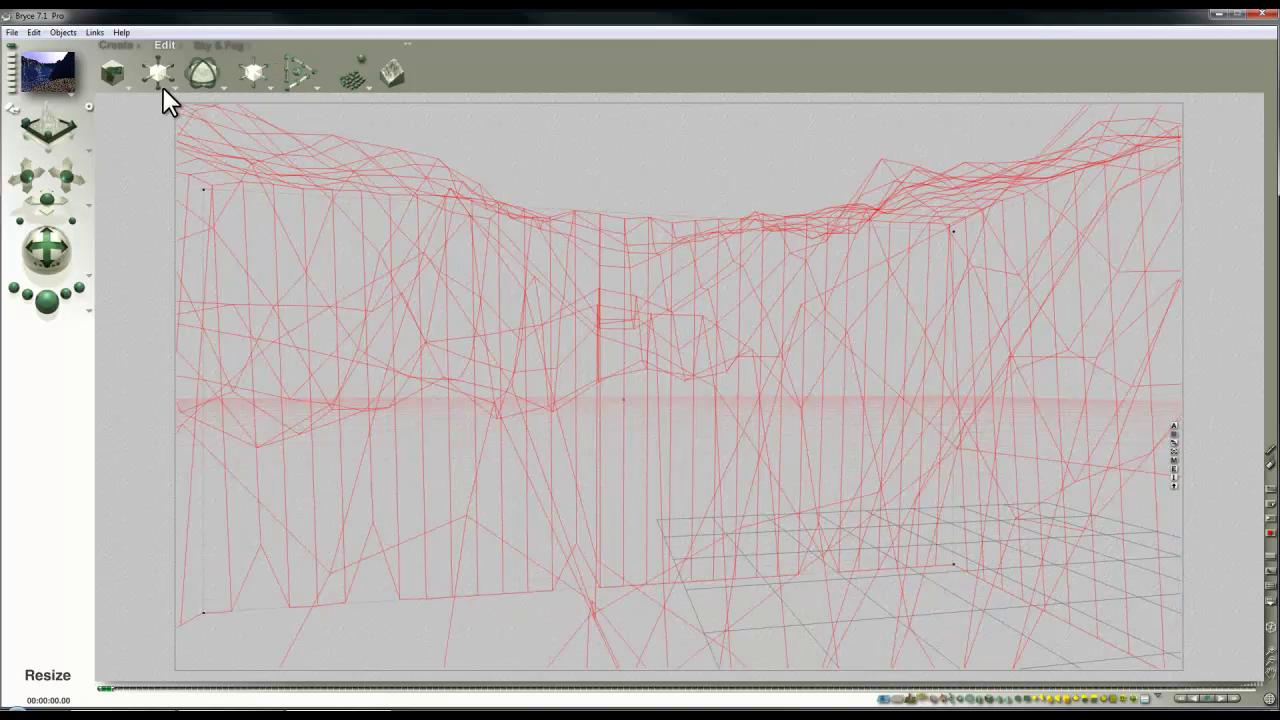
left_click_drag(212, 88, 210, 79)
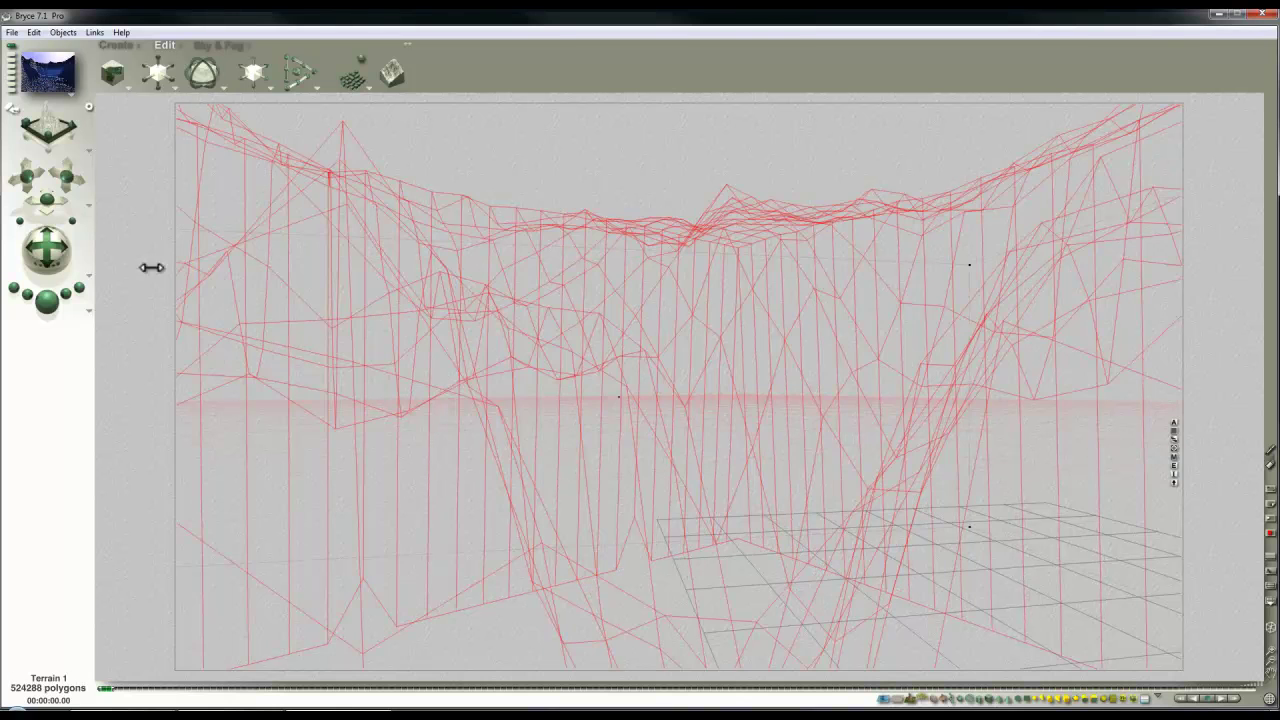
left_click(47, 300)
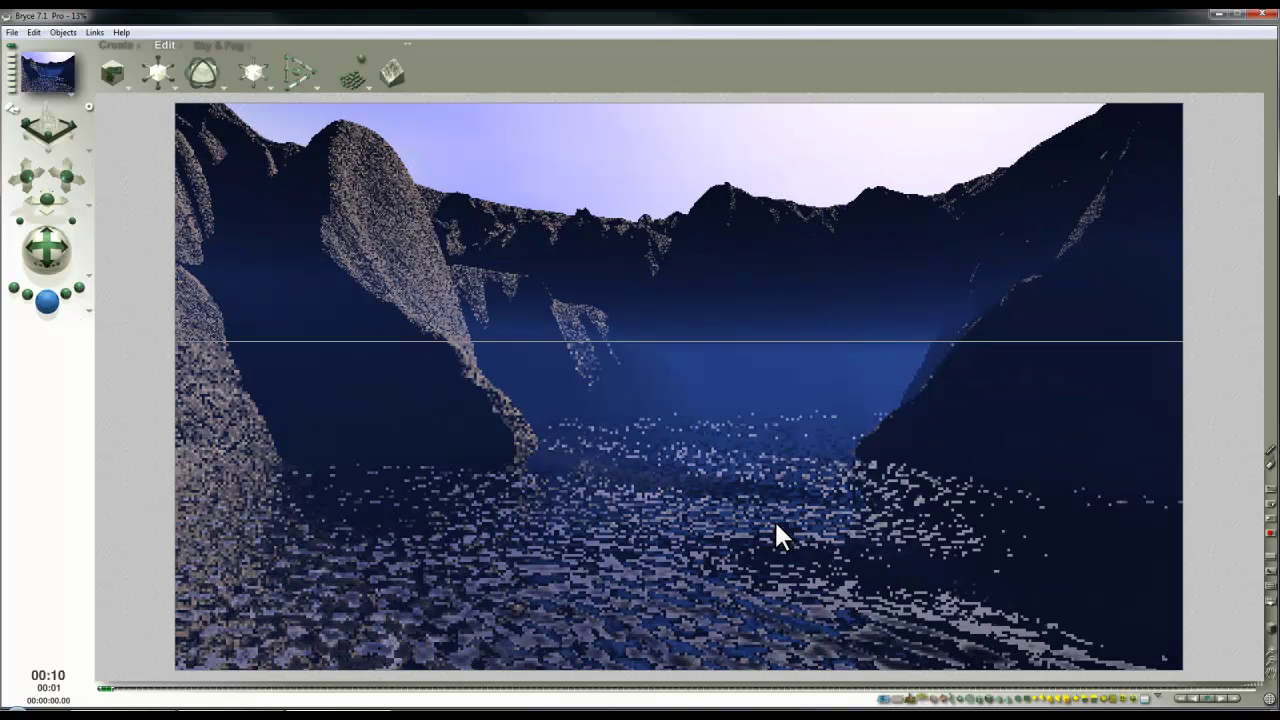
Tilt the camera upward to bring more sky into the frame, adjust its position slightly, and render the composition
left_click(424, 456)
left_click_drag(46, 248, 56, 254)
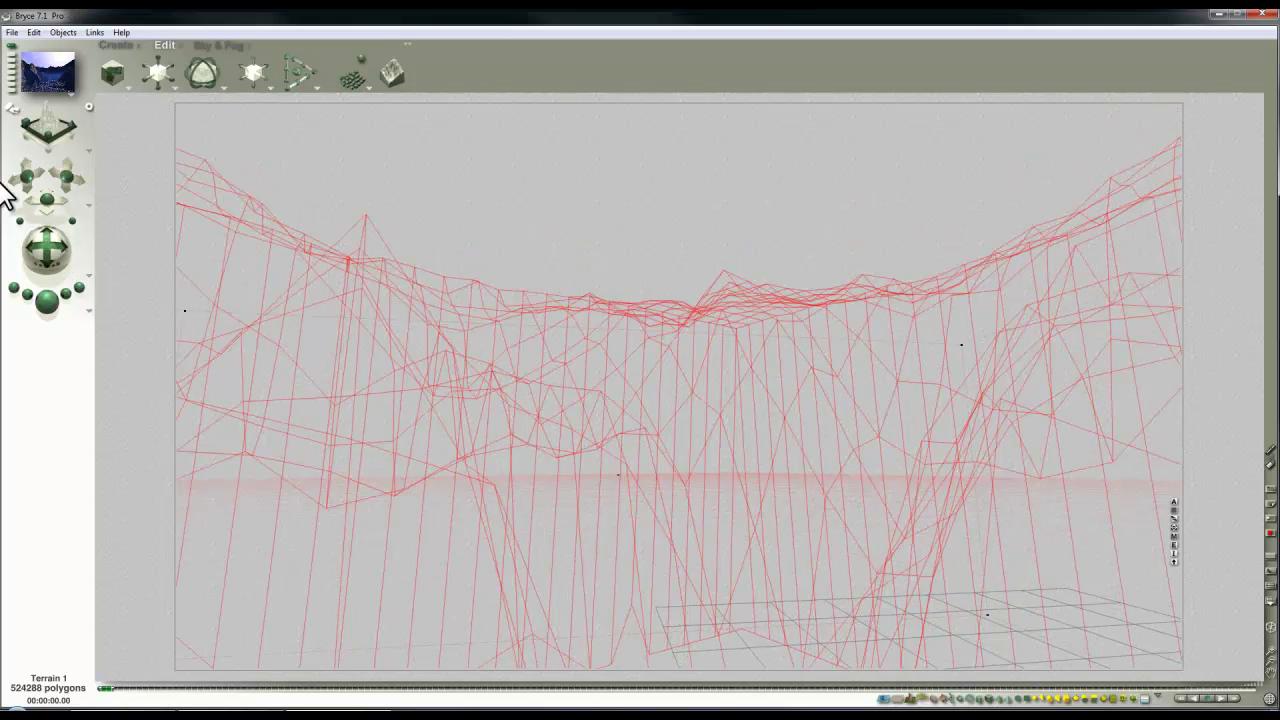
left_click_drag(66, 176, 70, 176)
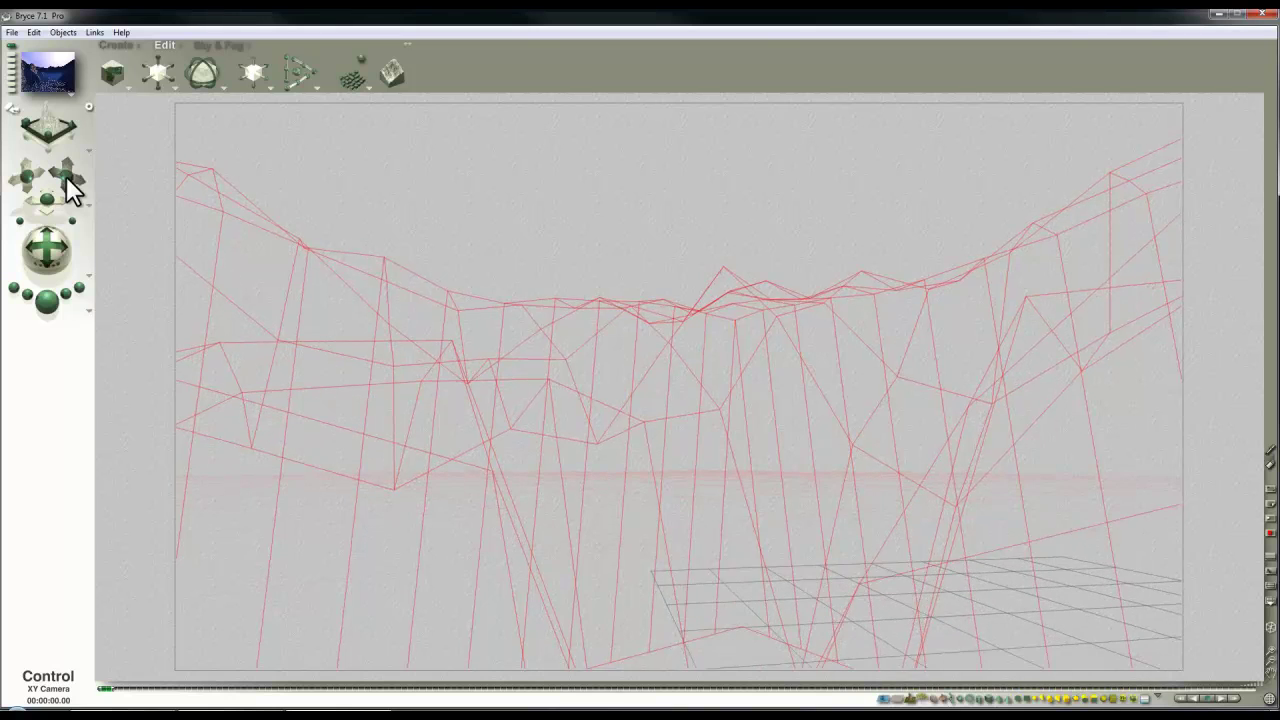
left_click(47, 300)
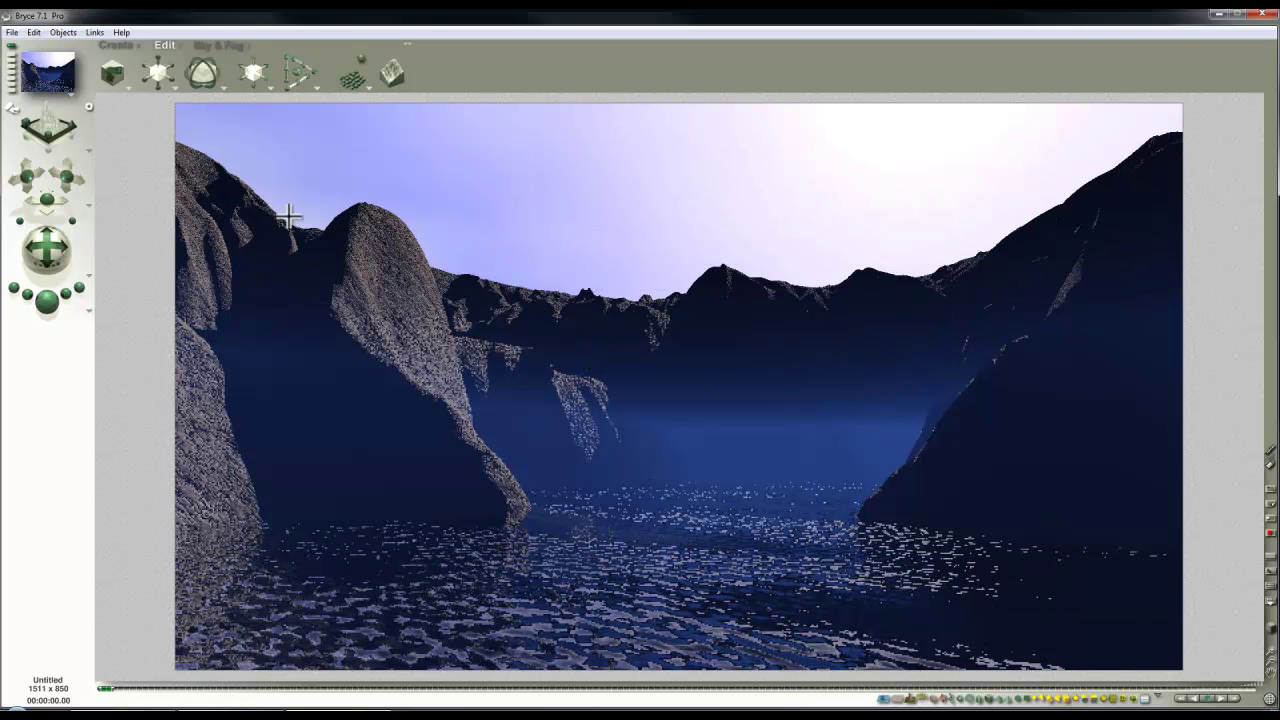
Save the scene as a Bryce7 file named Lake1 in the +grab_this folder
left_click(12, 32)
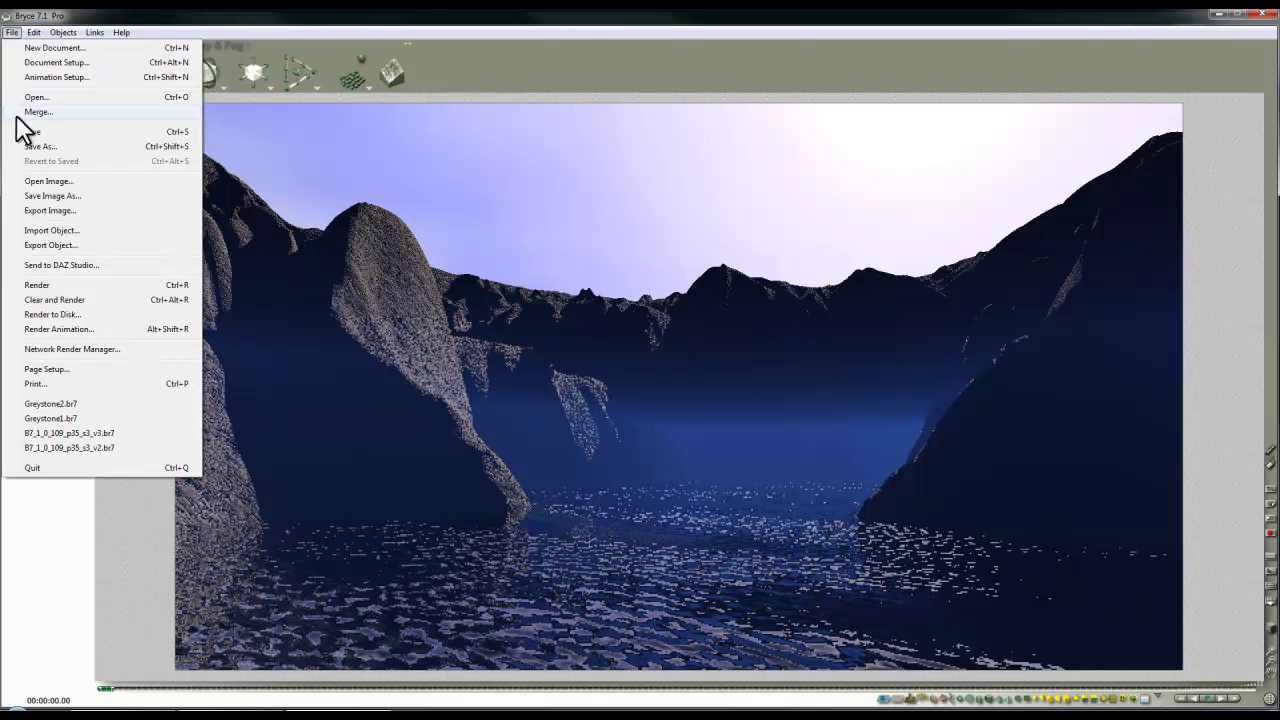
left_click(40, 146)
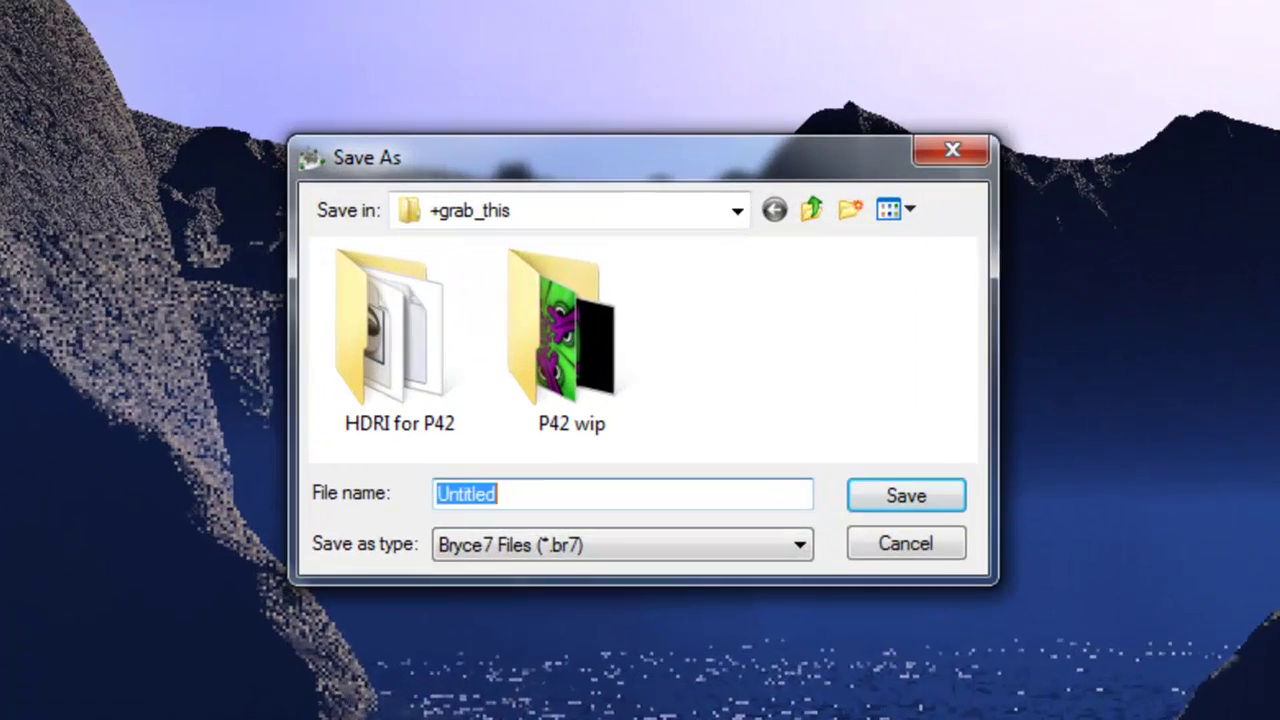
type("La")
type("ke1")
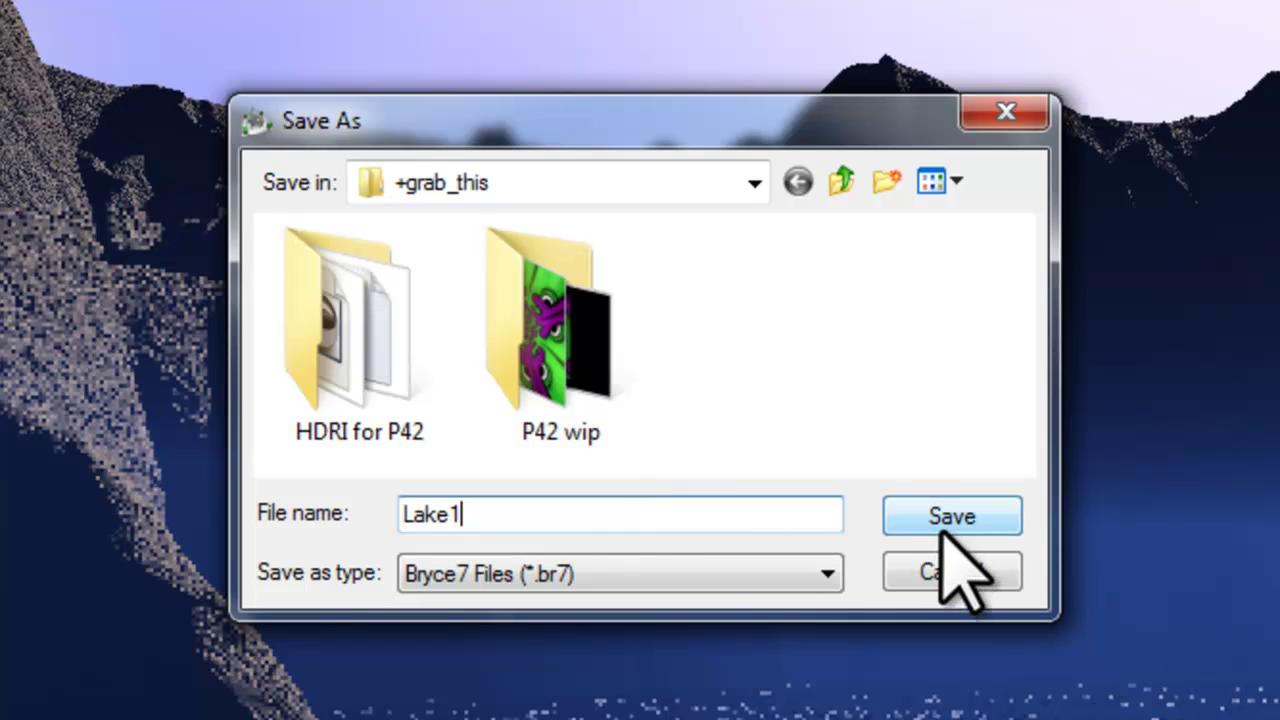
left_click(912, 518)
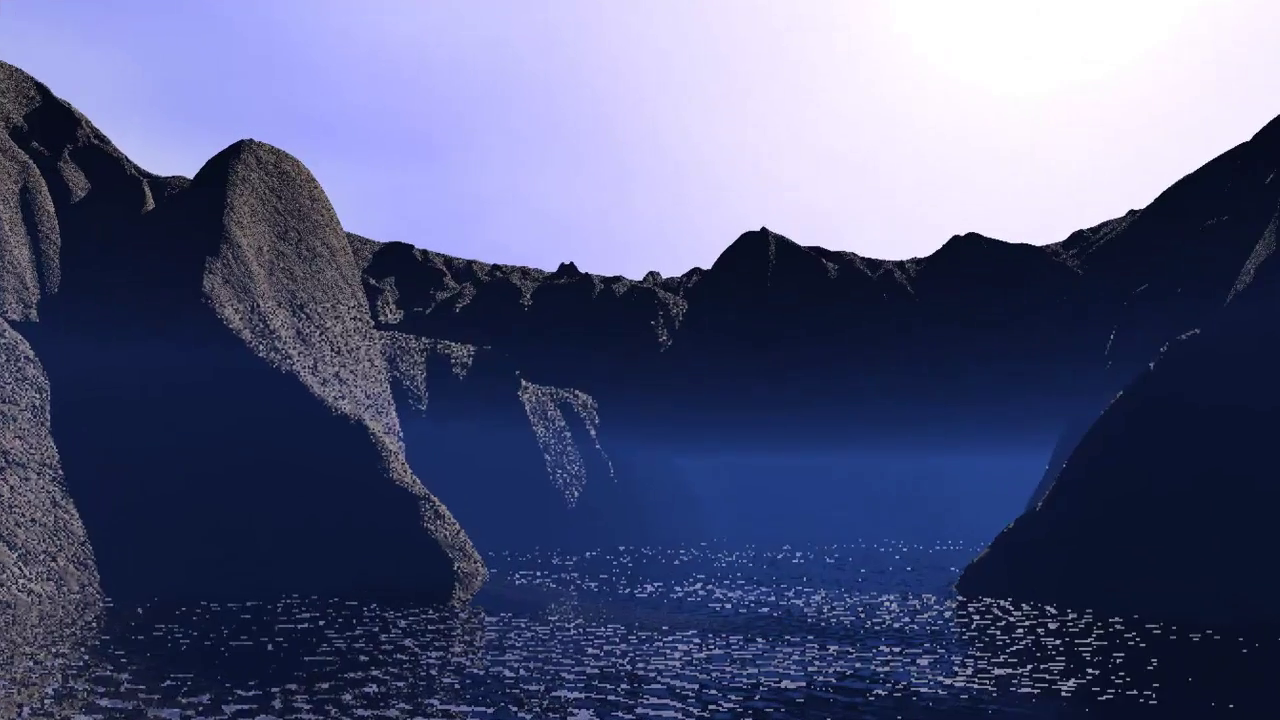
Apply the Dragon Sky preset from the Daytime category of the Sky & Fog library to the scene
left_click(250, 47)
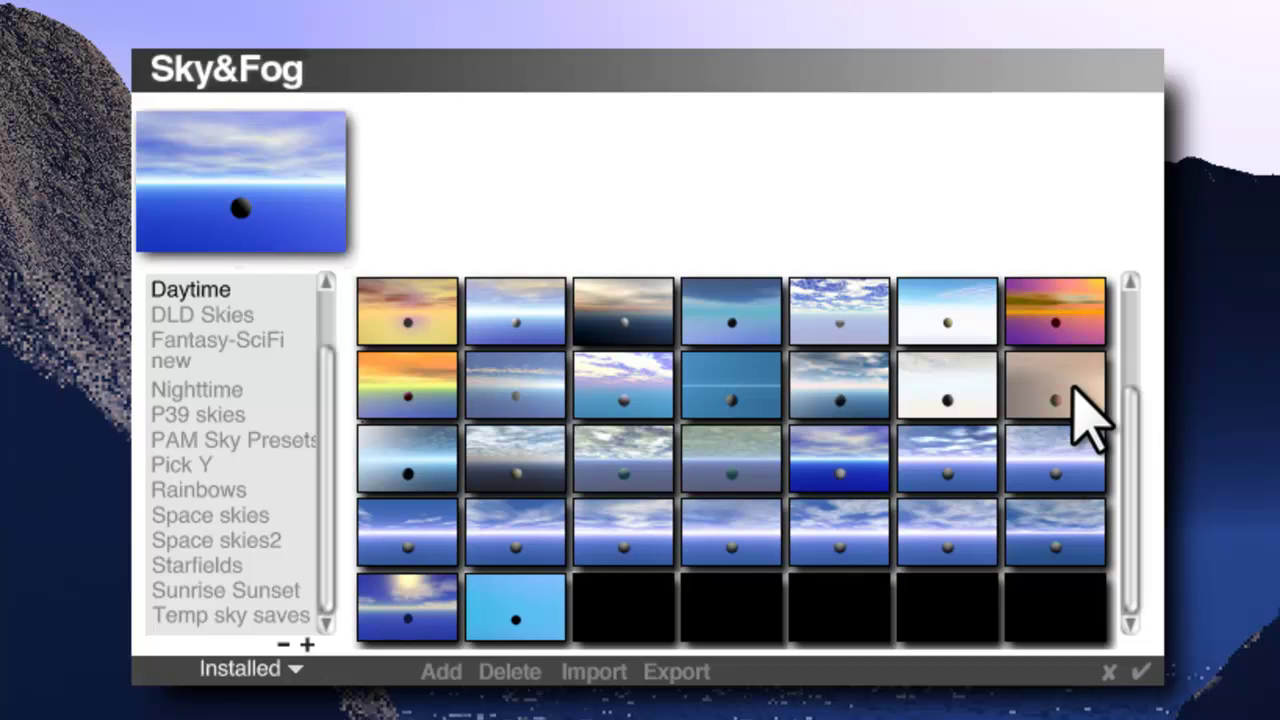
left_click(1074, 390)
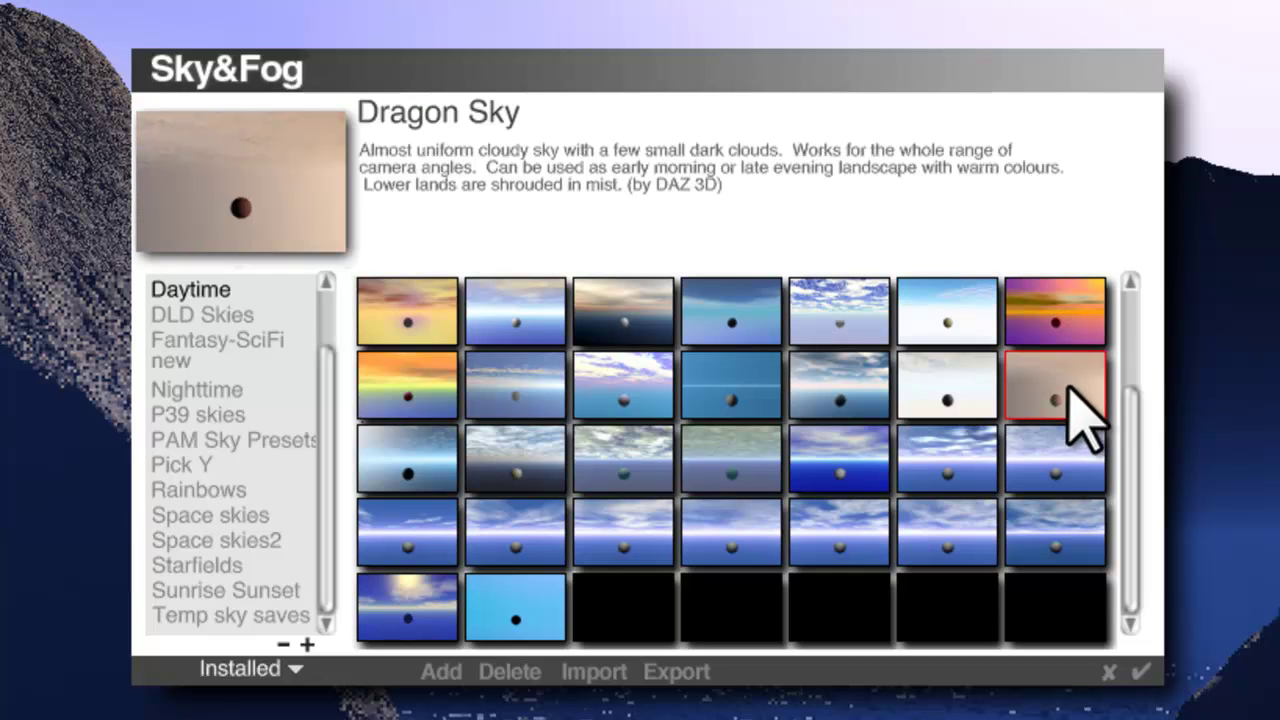
left_click(1142, 672)
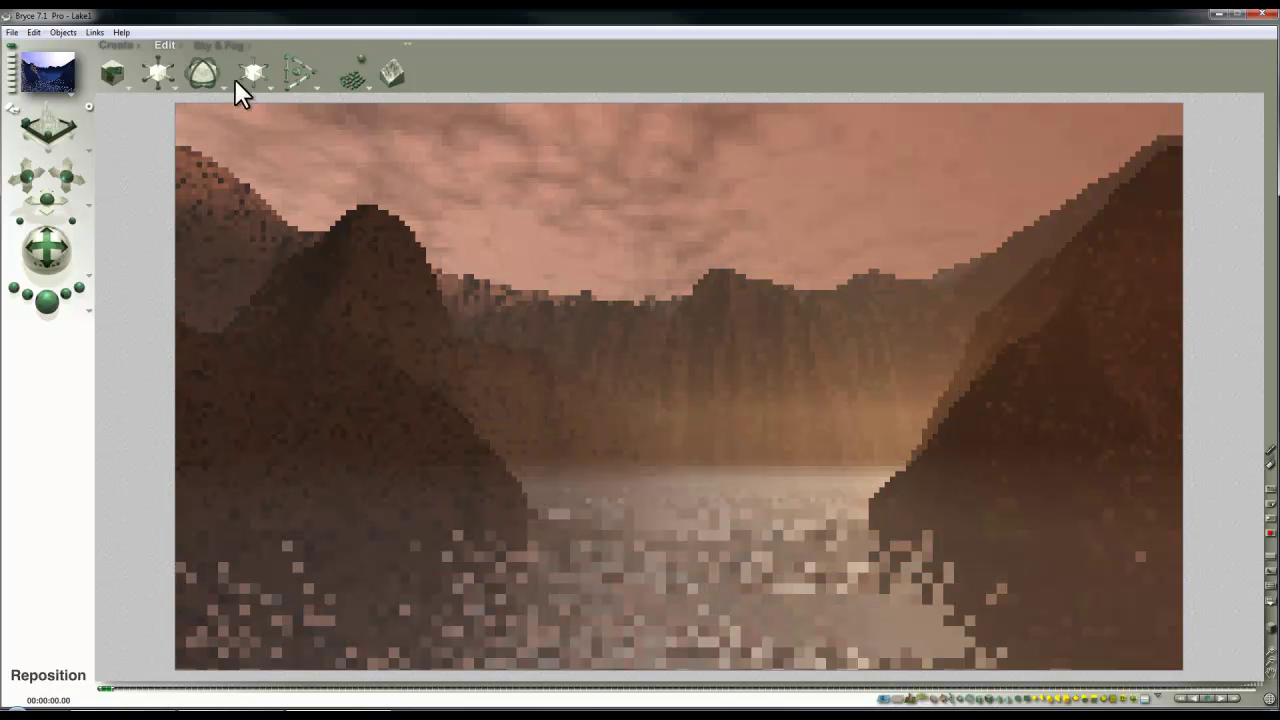
In the Sky Lab's Sun & Moon settings, reduce Shadow Softness to 100 and switch the Shadow Softness option off
left_click(228, 44)
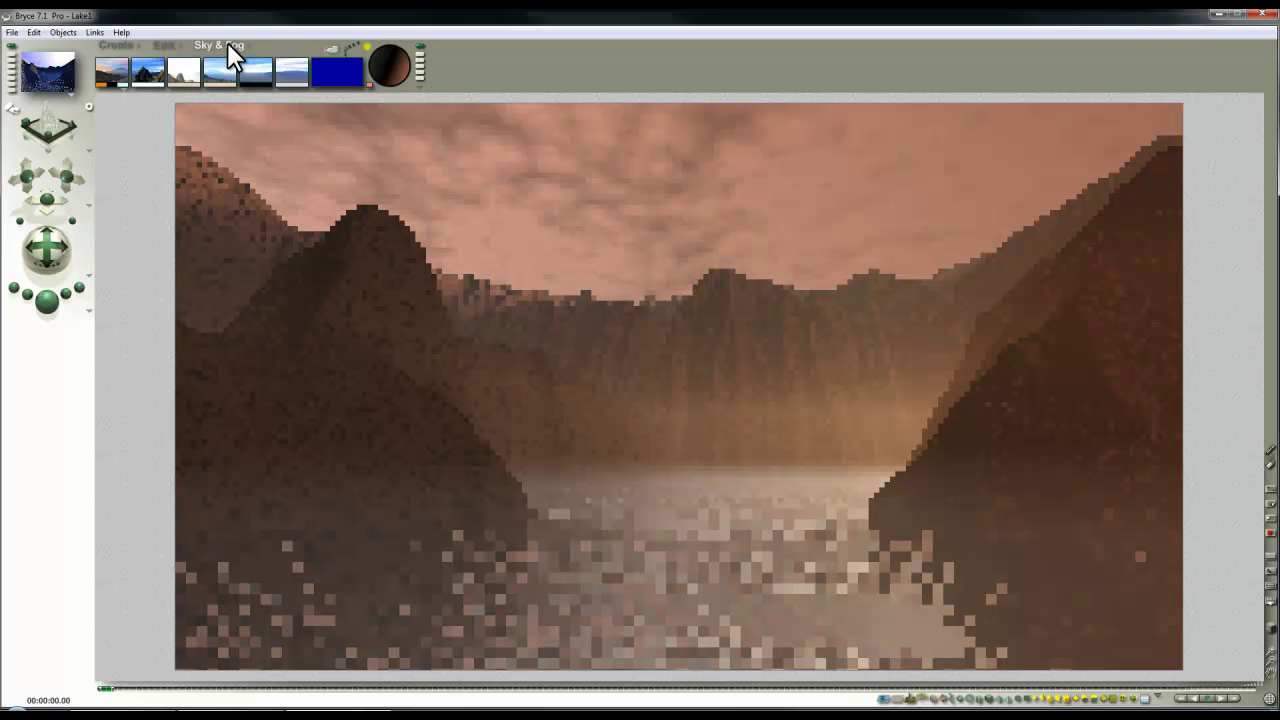
left_click(333, 56)
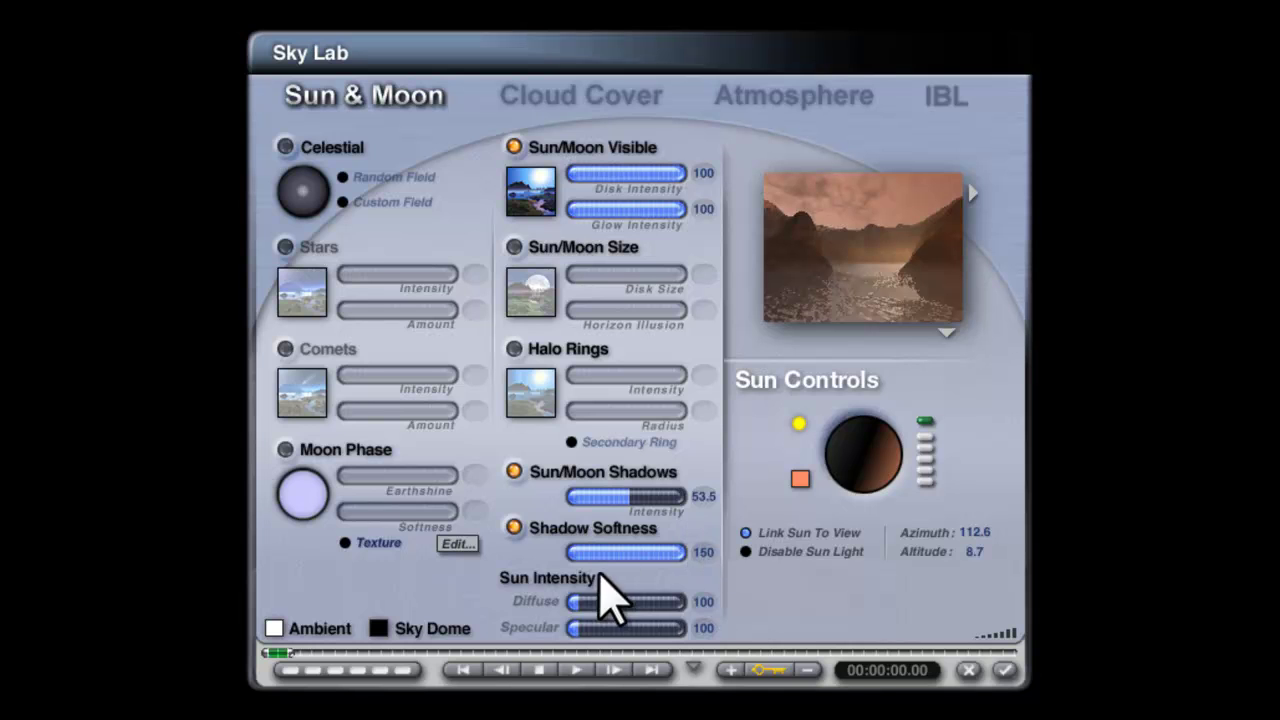
left_click(684, 554)
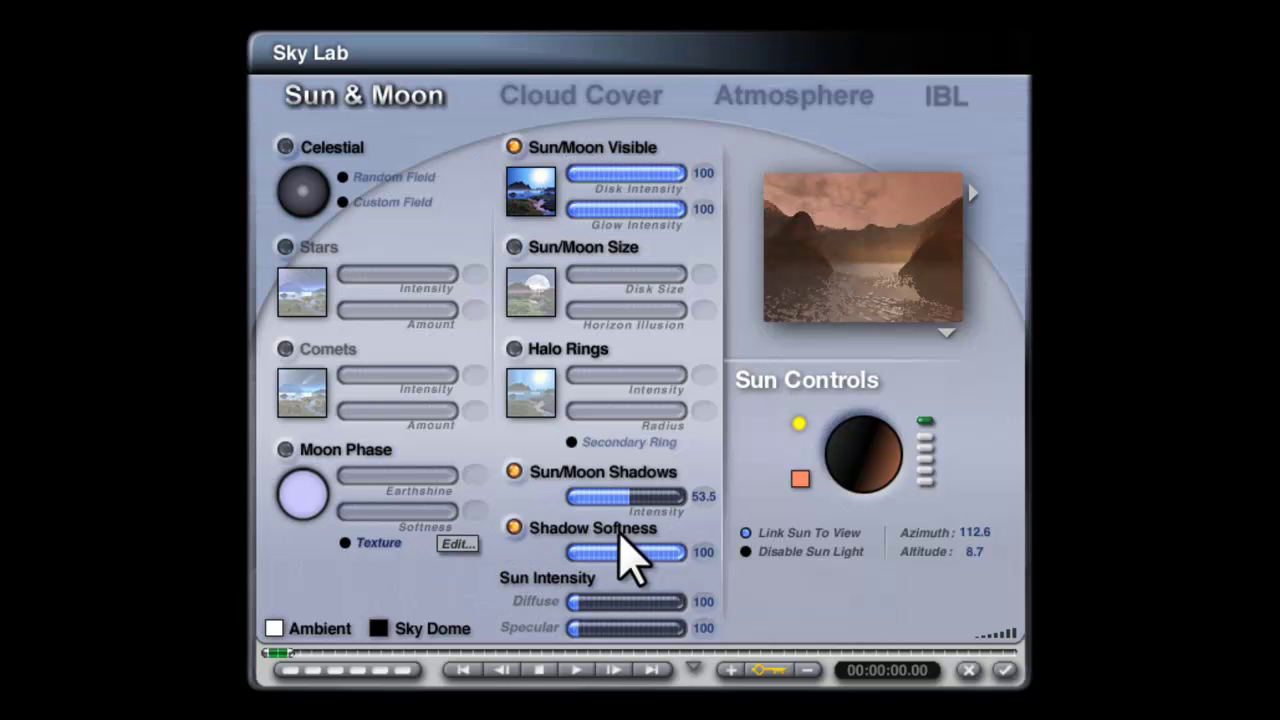
left_click(513, 528)
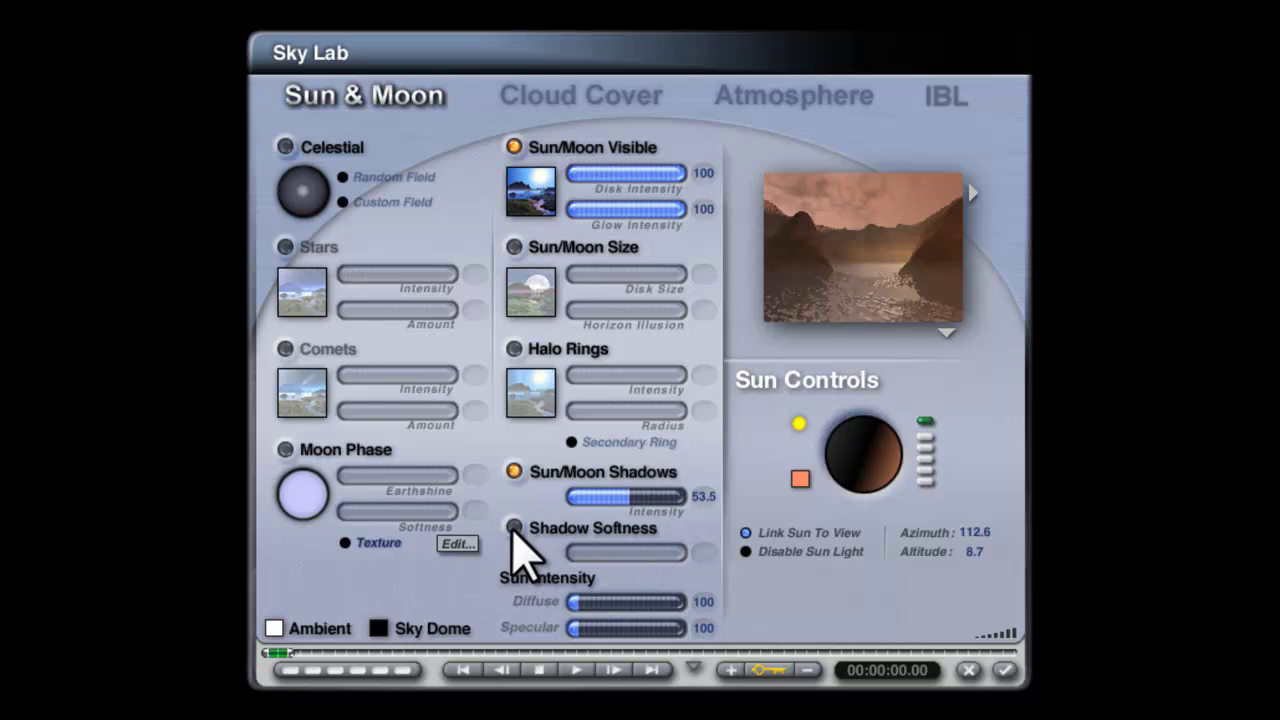
Raise the Sun/Moon Shadows intensity to 100 in the Sky Lab's Sun & Moon settings and render the scene
left_click(1005, 670)
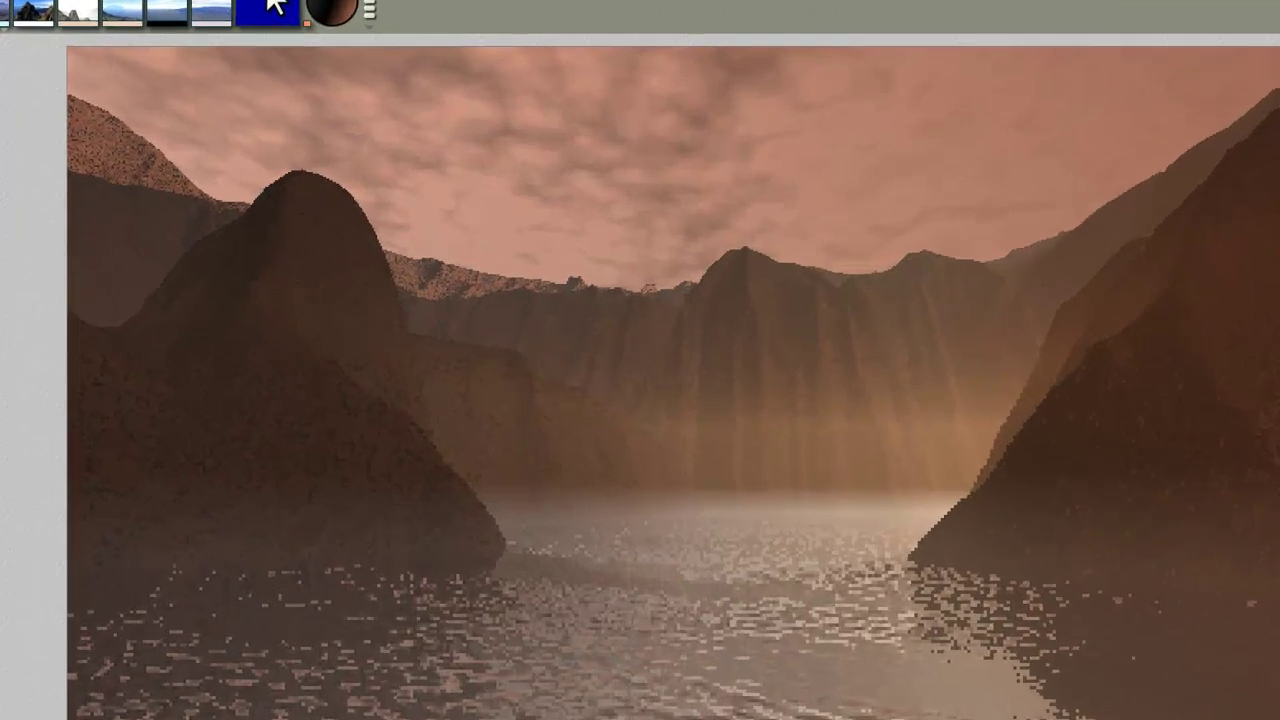
left_click(268, 10)
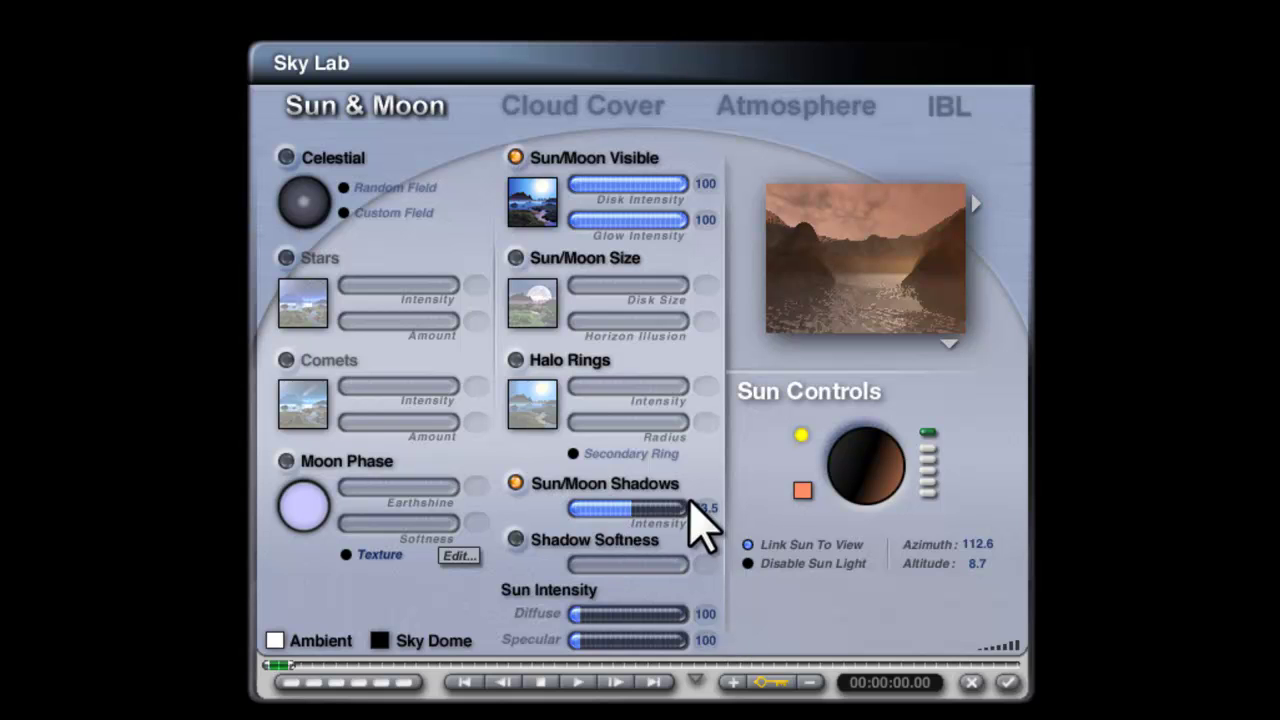
left_click(631, 508)
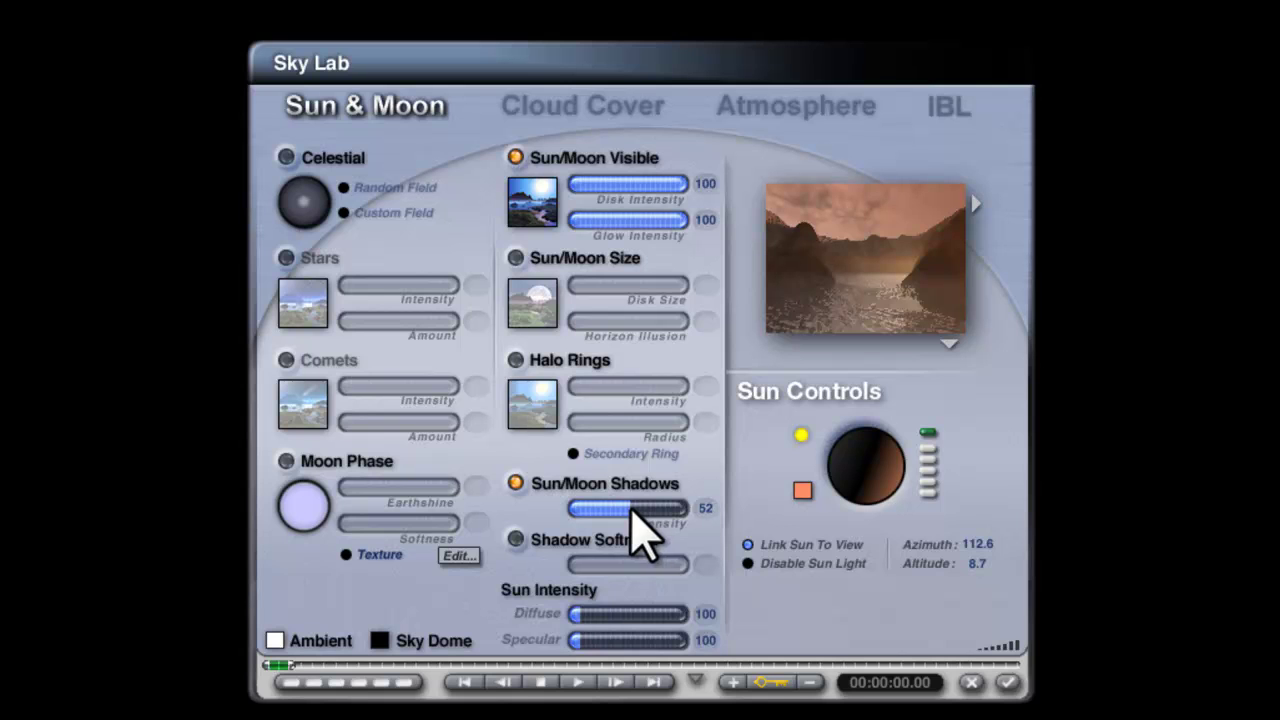
left_click_drag(631, 507, 636, 507)
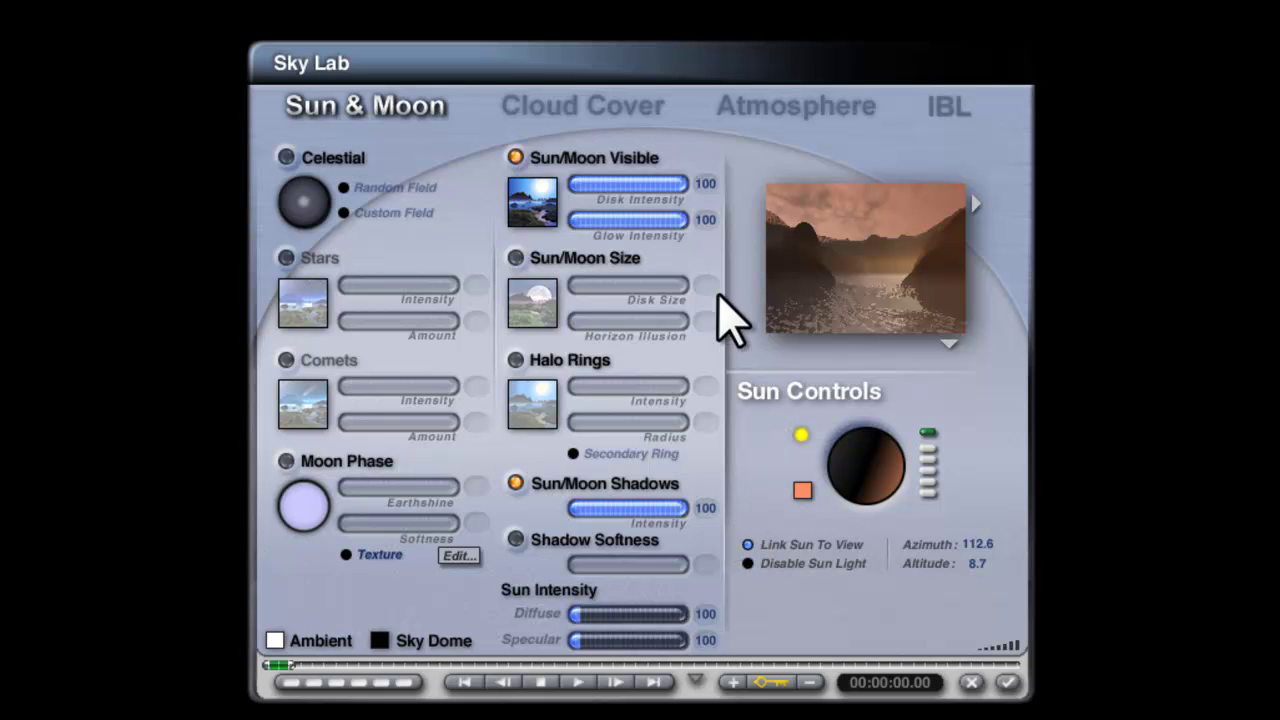
left_click(1006, 683)
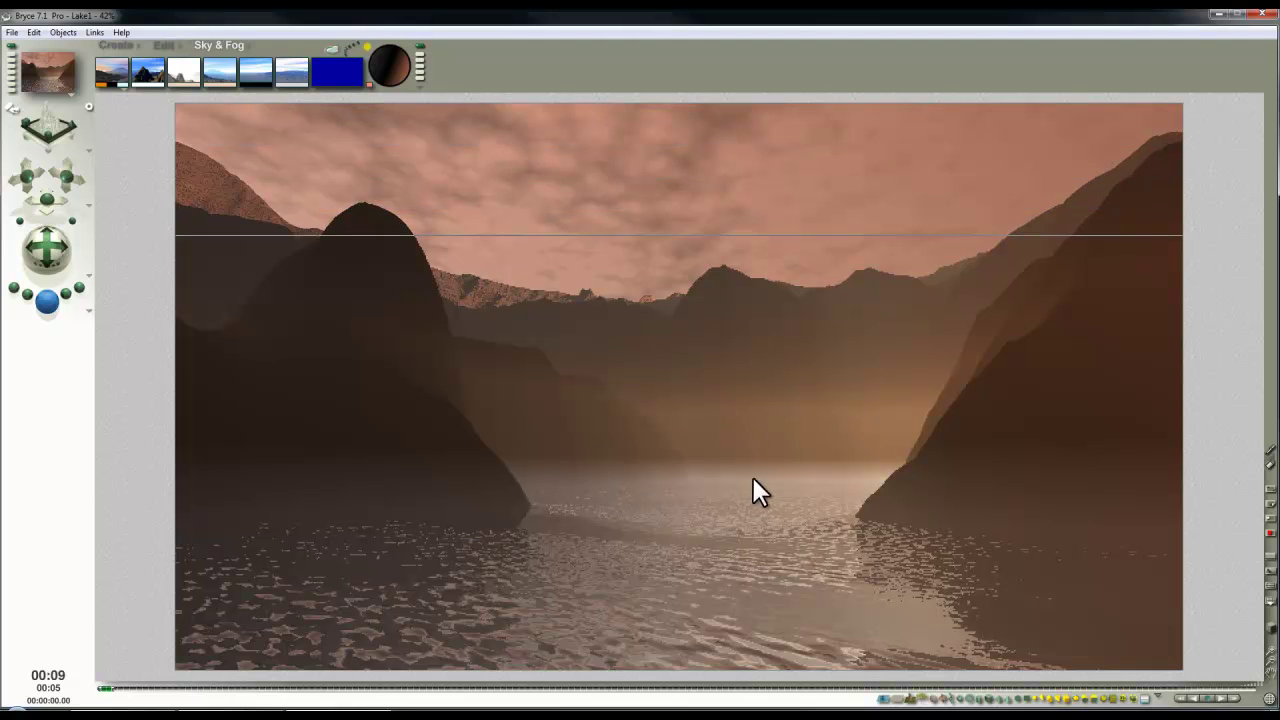
Reduce the fog and haze to nothing in the Sky & Fog settings and render the scene
left_click(598, 340)
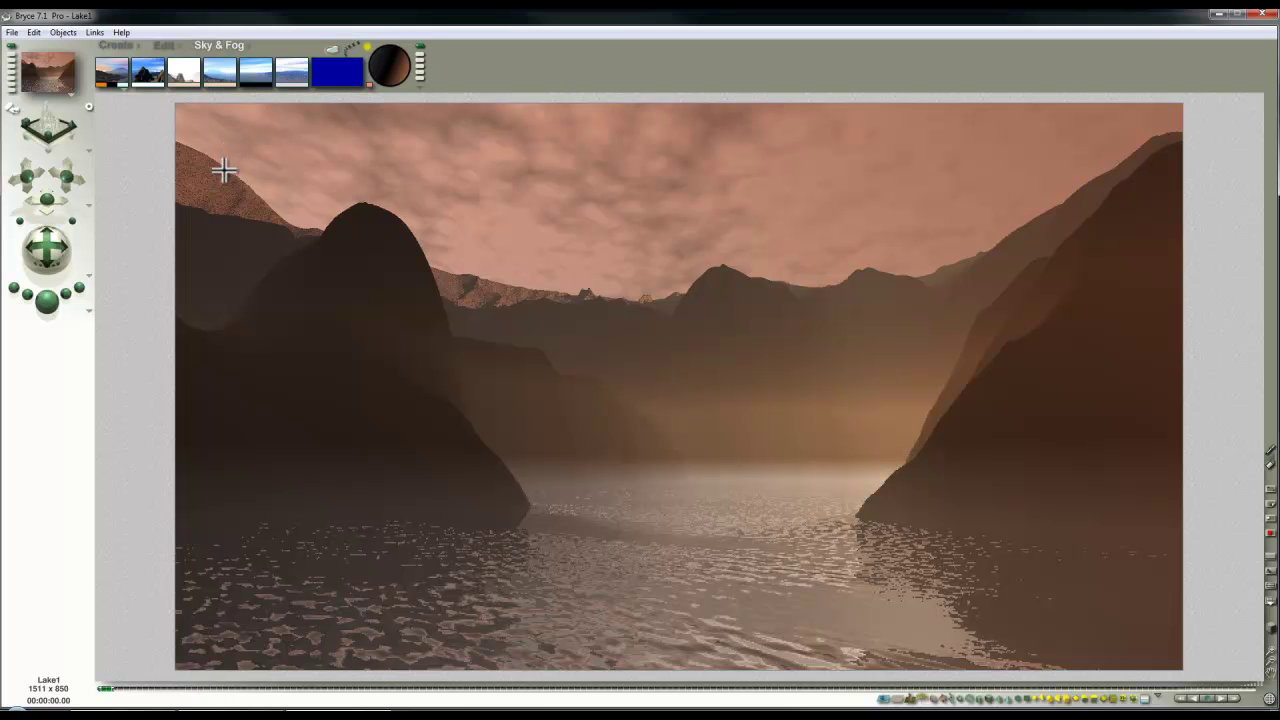
left_click(185, 75)
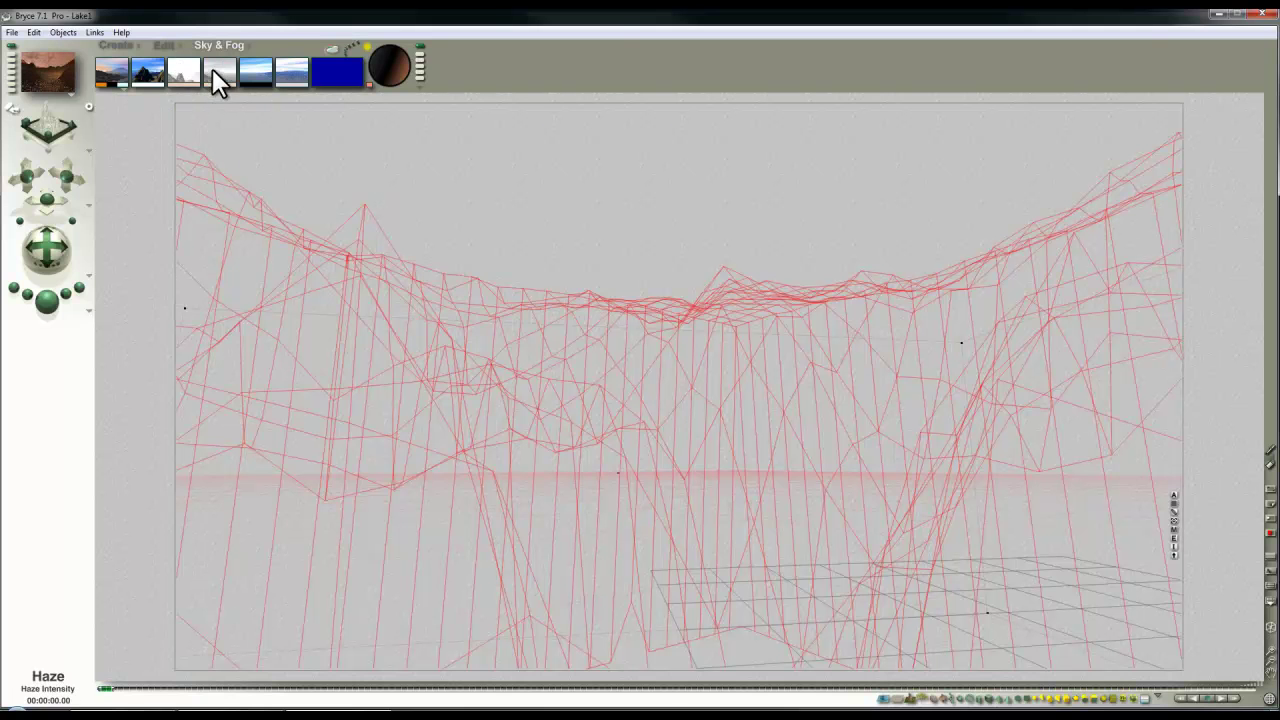
left_click(46, 300)
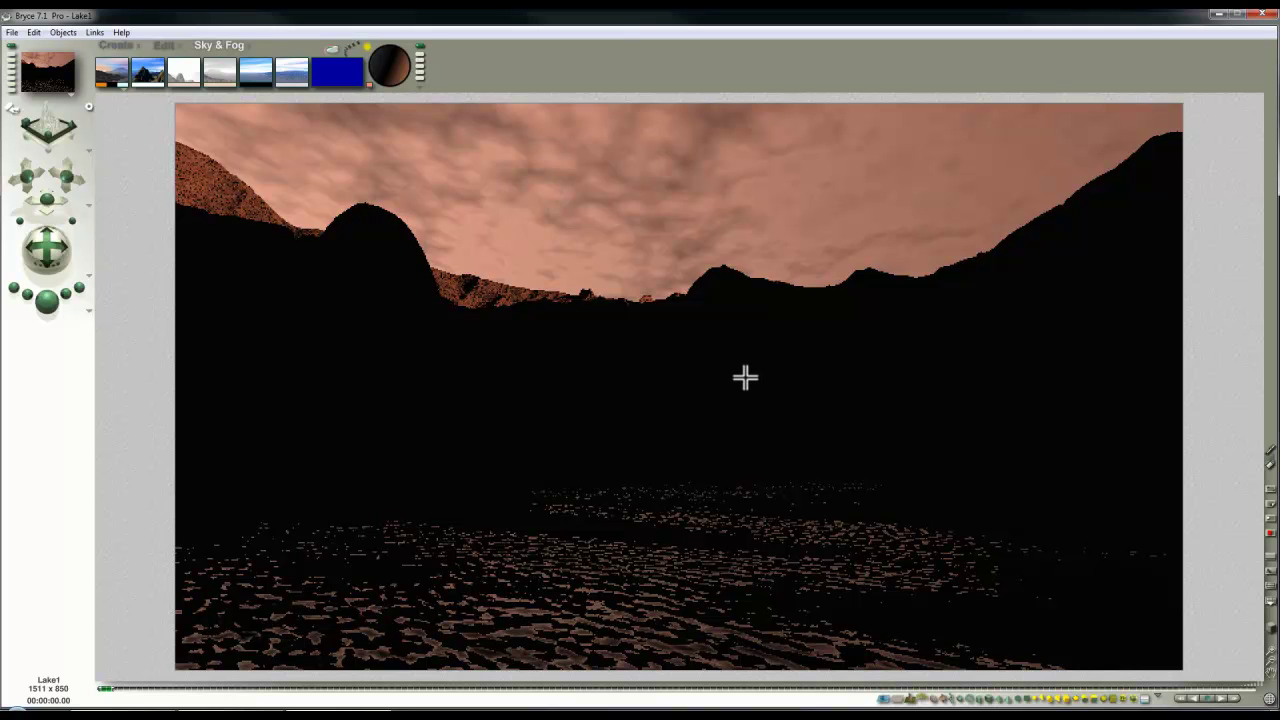
Apply the Low Altitude Mountain Lake material from the Lpac1 category of Pro Materials to the terrain and render it
left_click(735, 376)
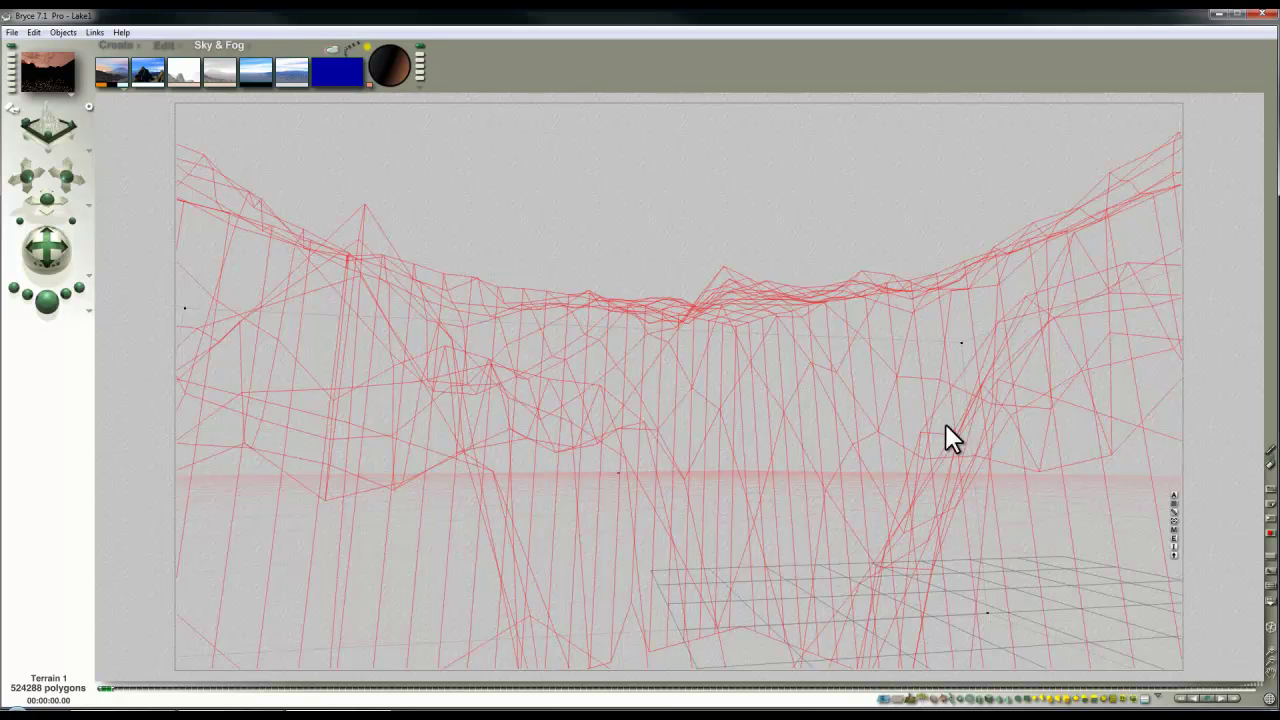
left_click(1174, 527)
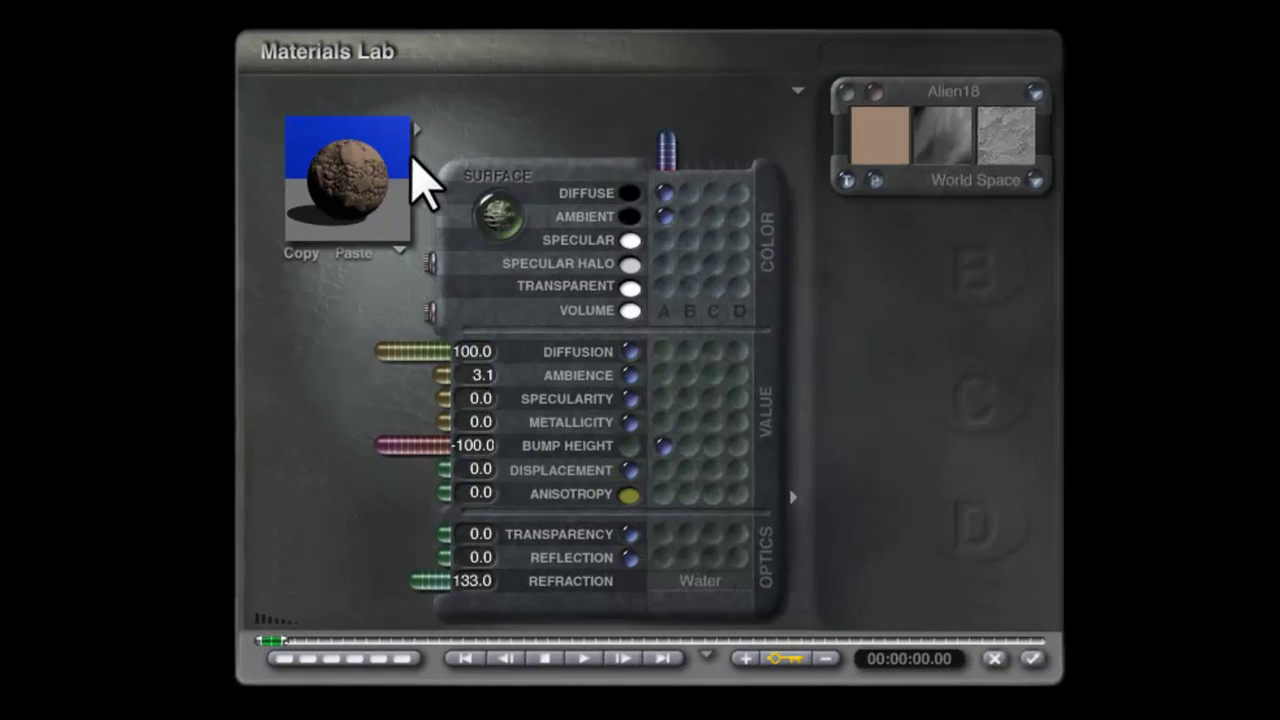
left_click(422, 150)
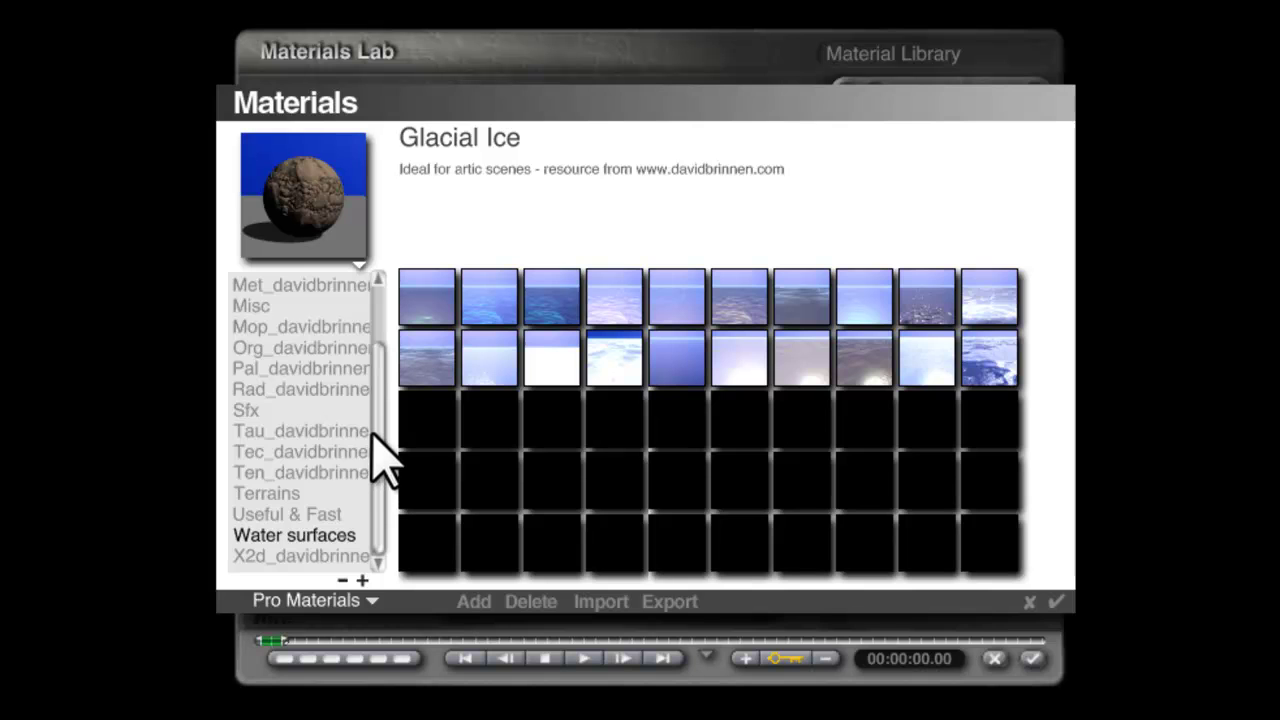
left_click_drag(373, 434, 374, 369)
left_click(250, 452)
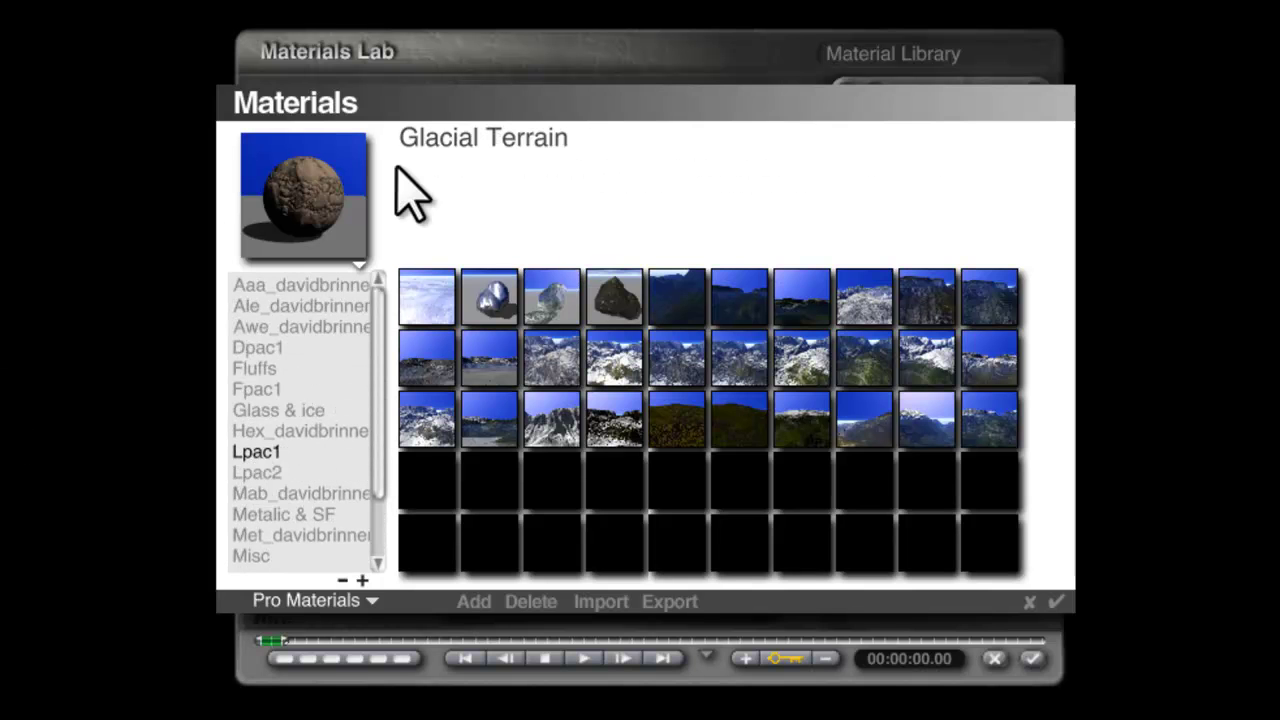
left_click(852, 436)
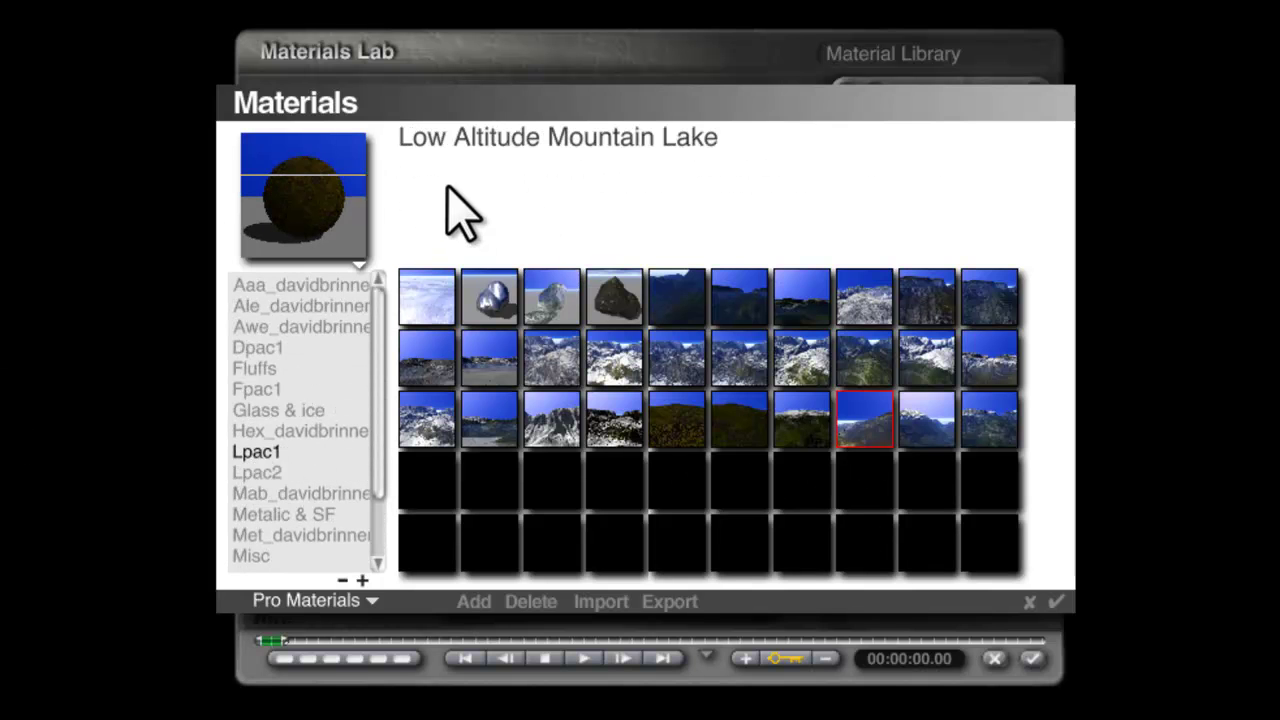
left_click(1056, 601)
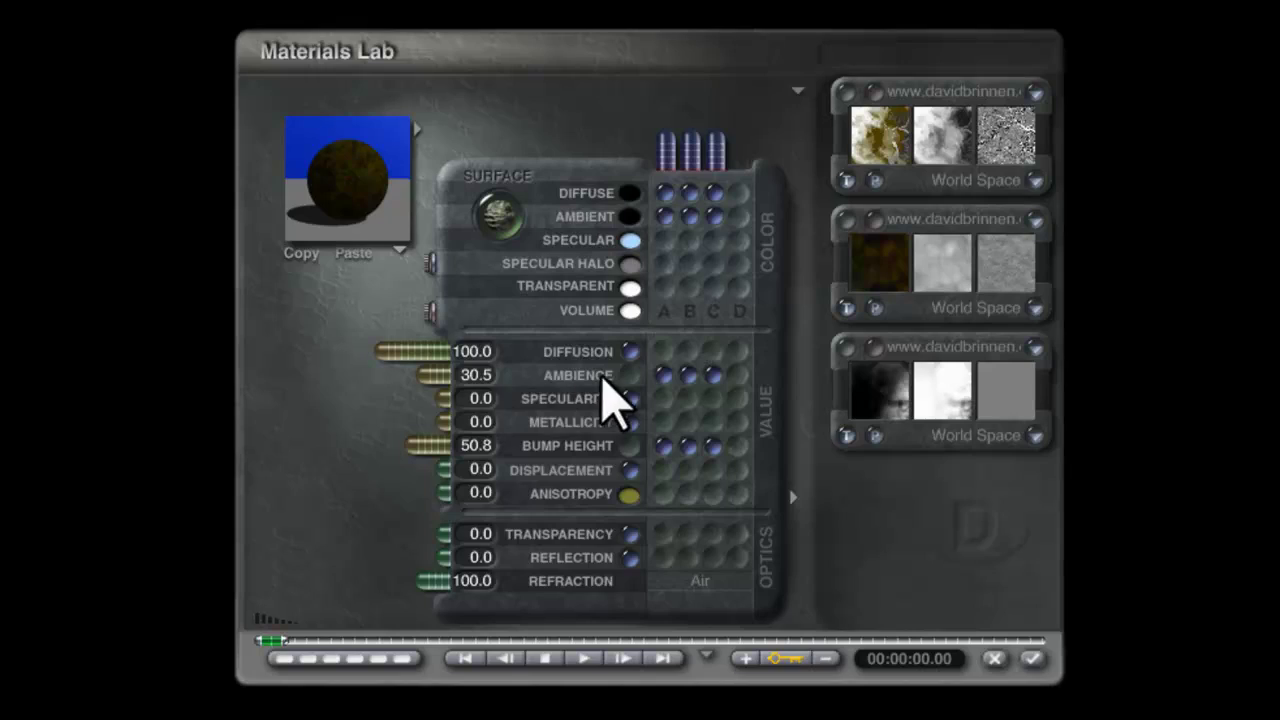
left_click(1035, 662)
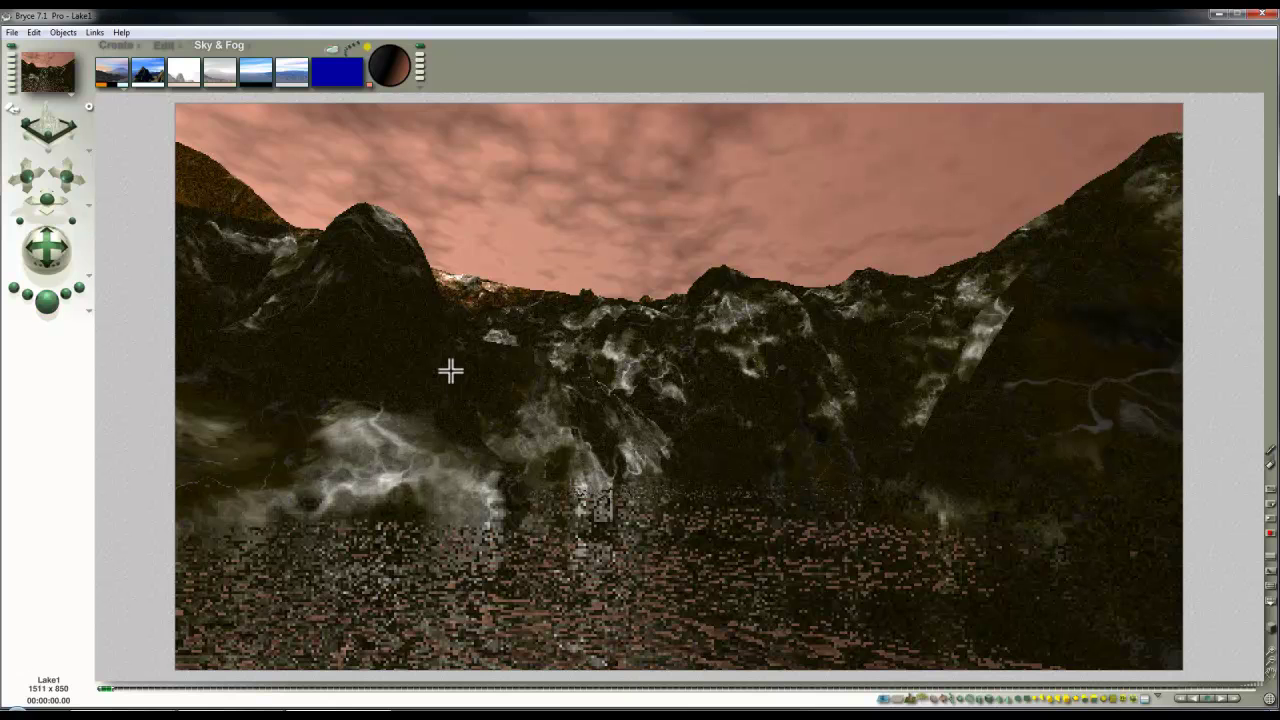
Set the sky's ambient colour to black and render the scene
left_click(143, 84)
left_click_drag(597, 359, 470, 398)
left_click(750, 401)
left_click(46, 300)
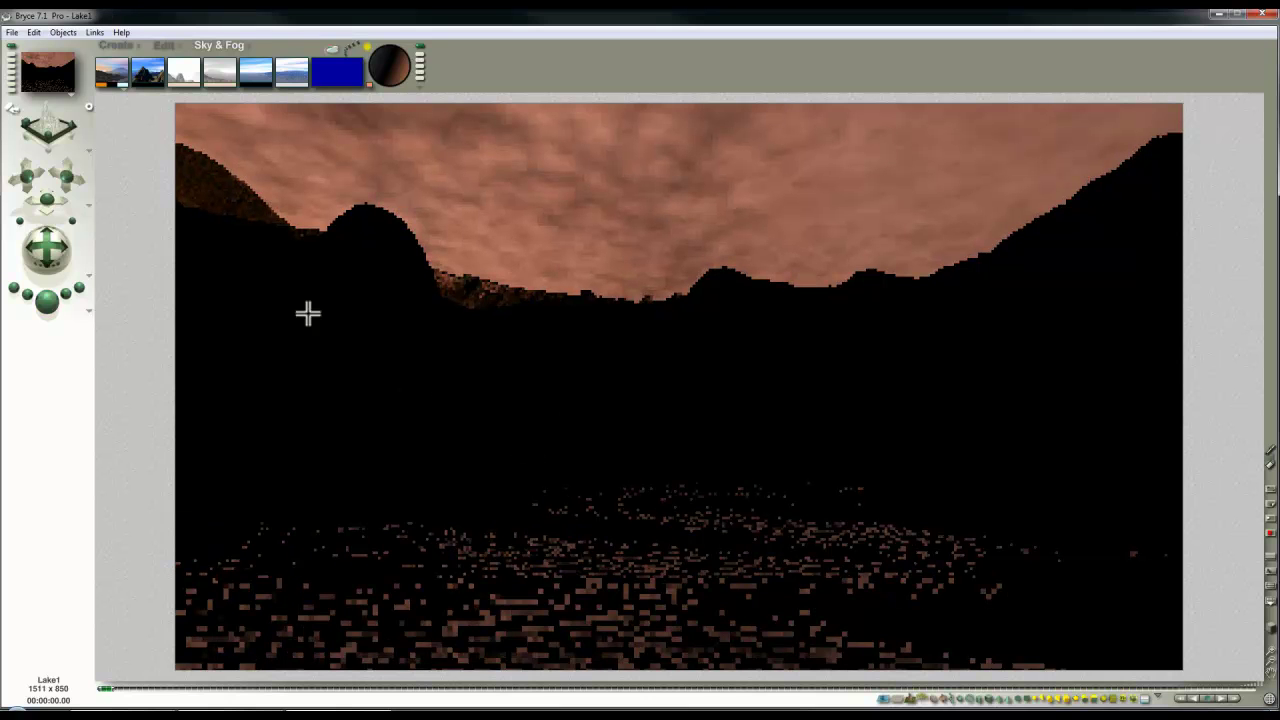
In the Sky Lab's Sun Controls, turn on Disable Sun Light and switch off Link Sun To View
left_click(331, 52)
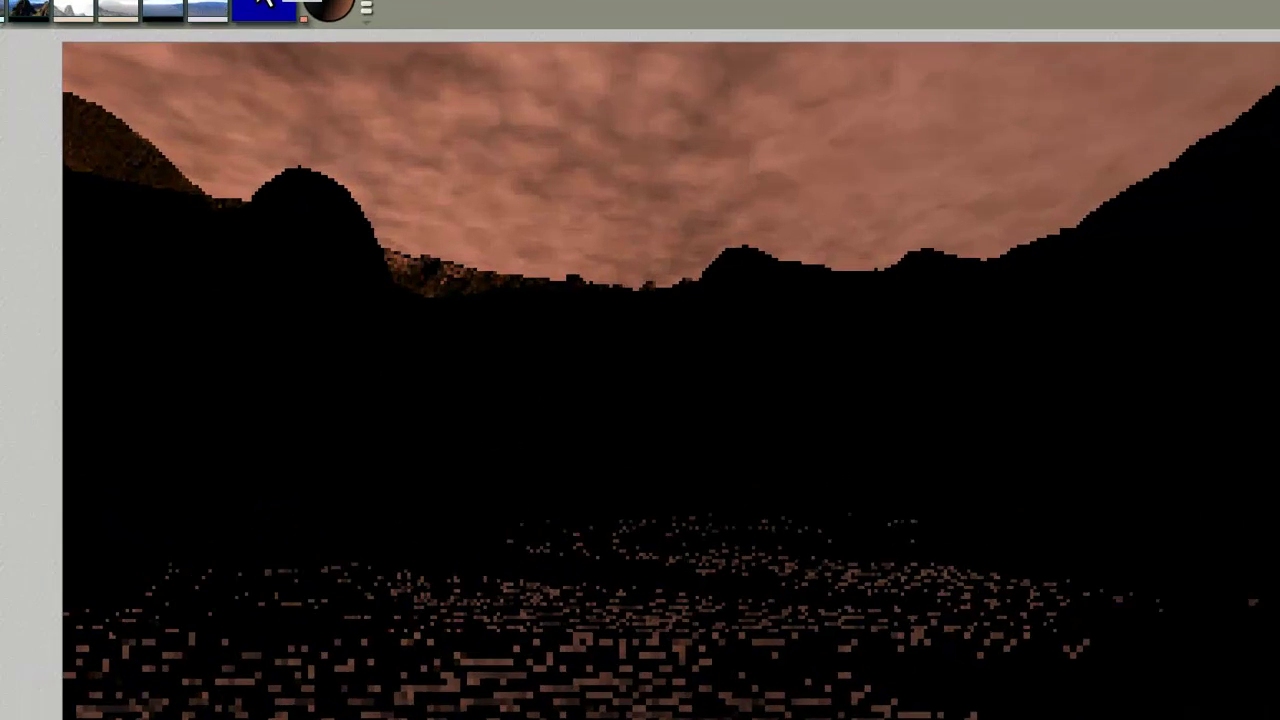
left_click(749, 559)
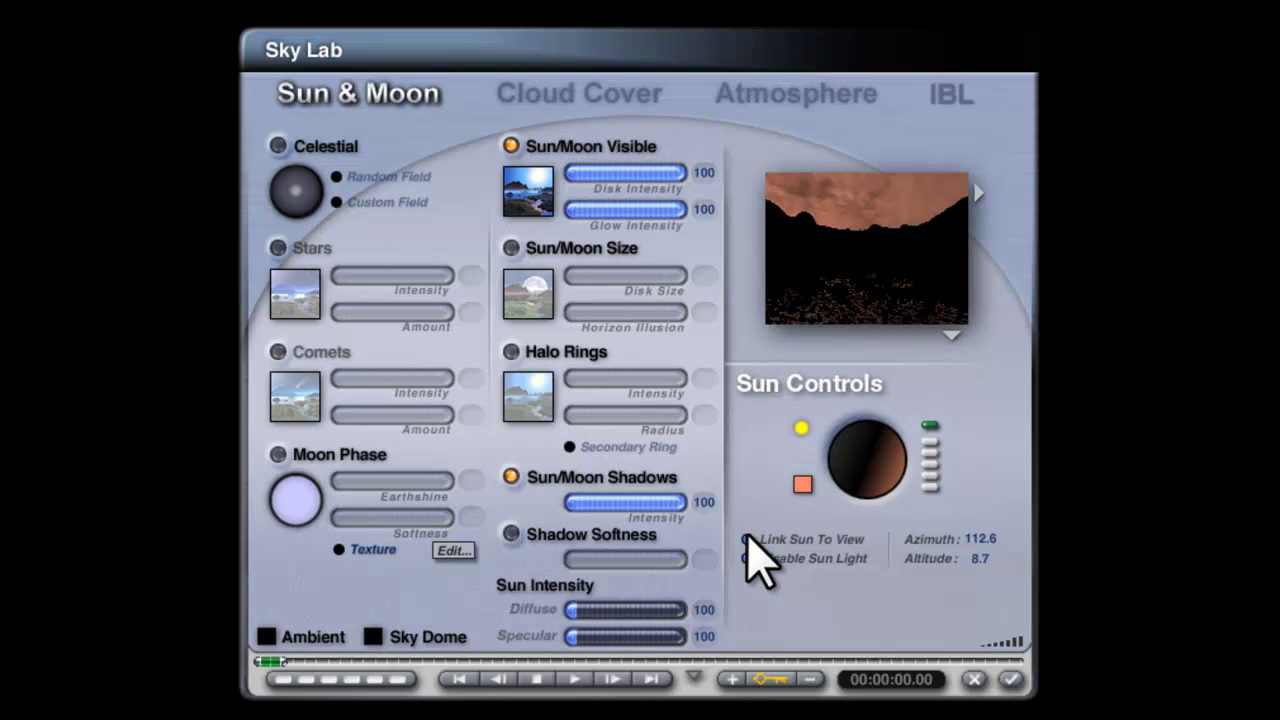
left_click(747, 558)
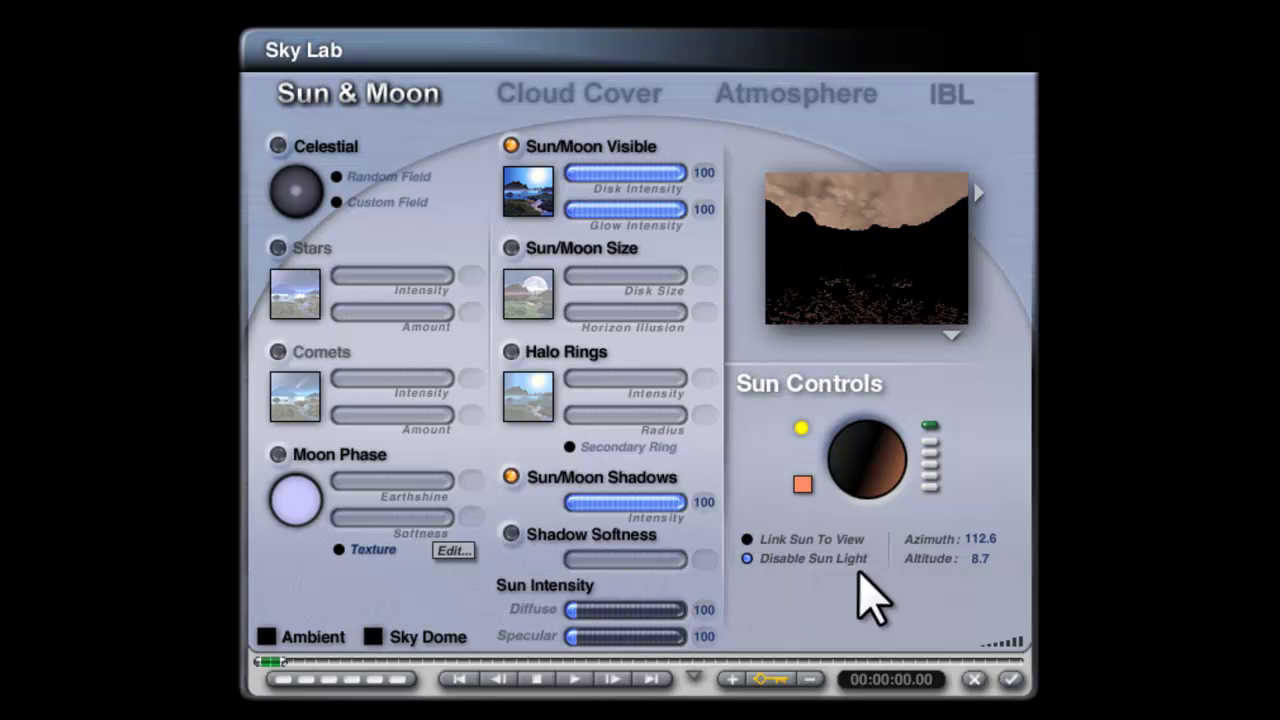
Move the sun to azimuth about 359.8 and altitude about 33.9, leave Link Sun To View off, and render
mouse_move(907, 497)
left_mouse_down()
mouse_move(897, 466)
mouse_move(883, 500)
left_mouse_up()
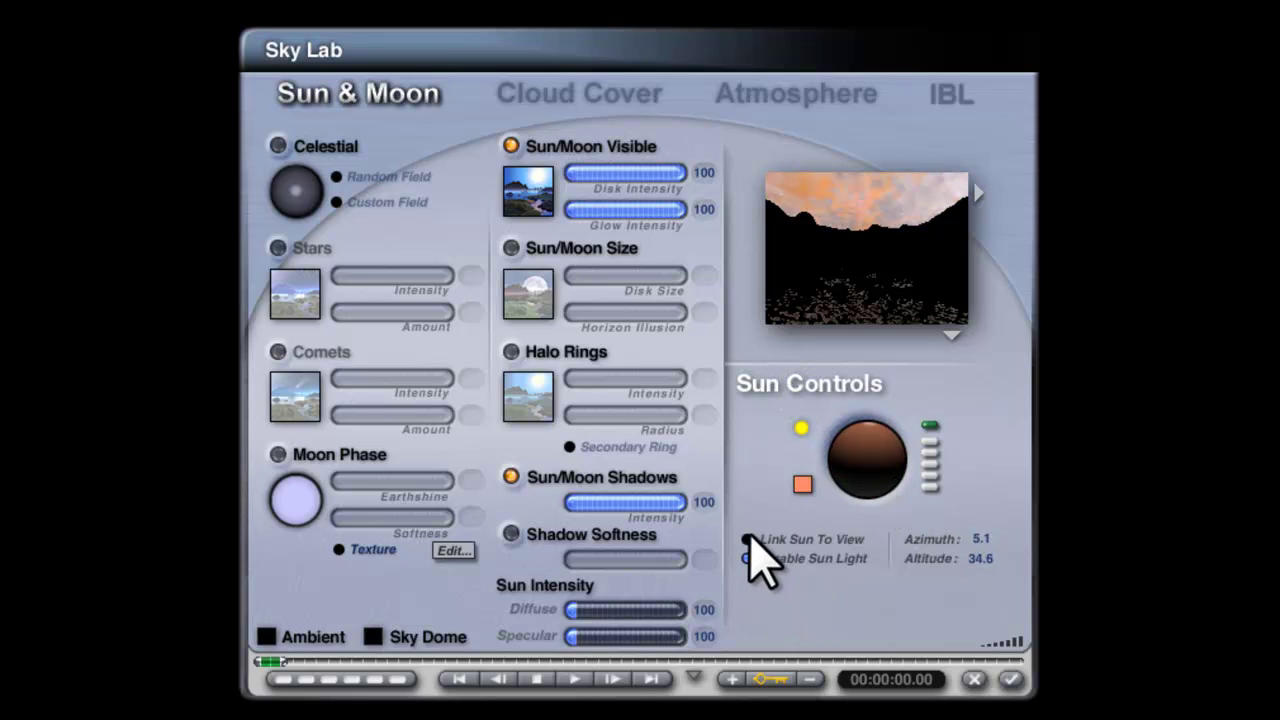
left_click(748, 540)
left_click_drag(857, 464, 878, 445)
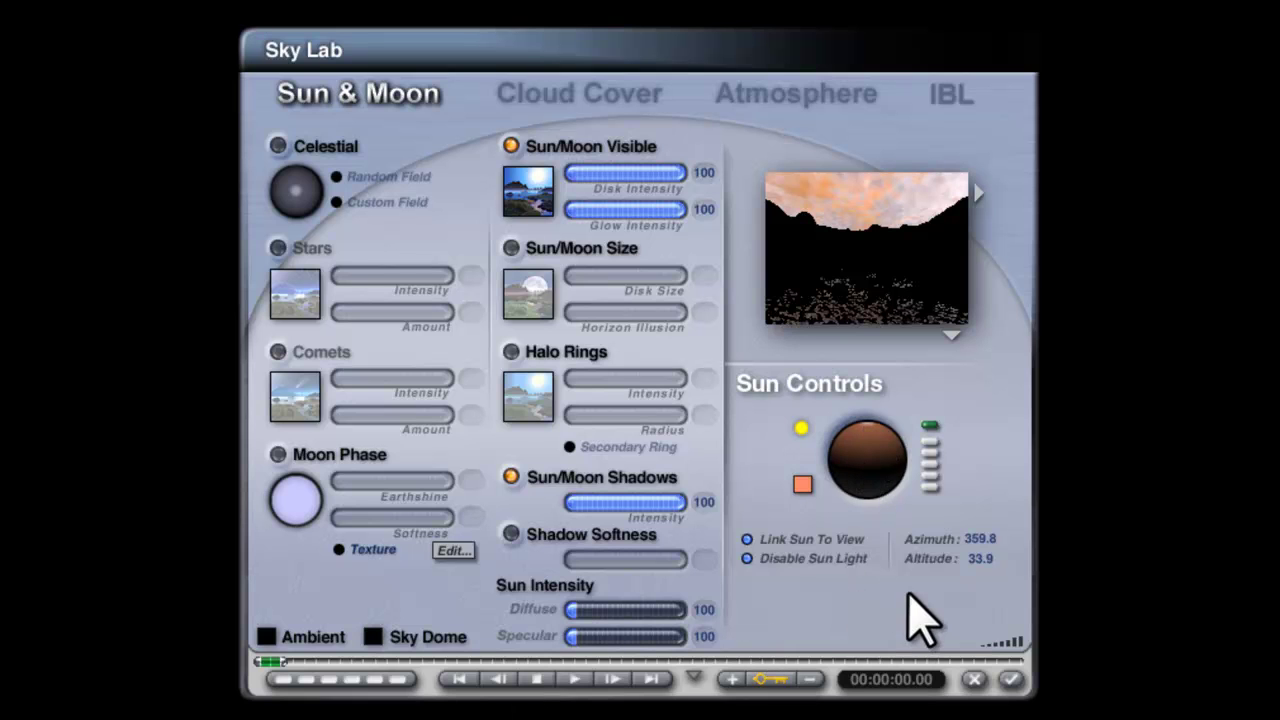
left_click(748, 540)
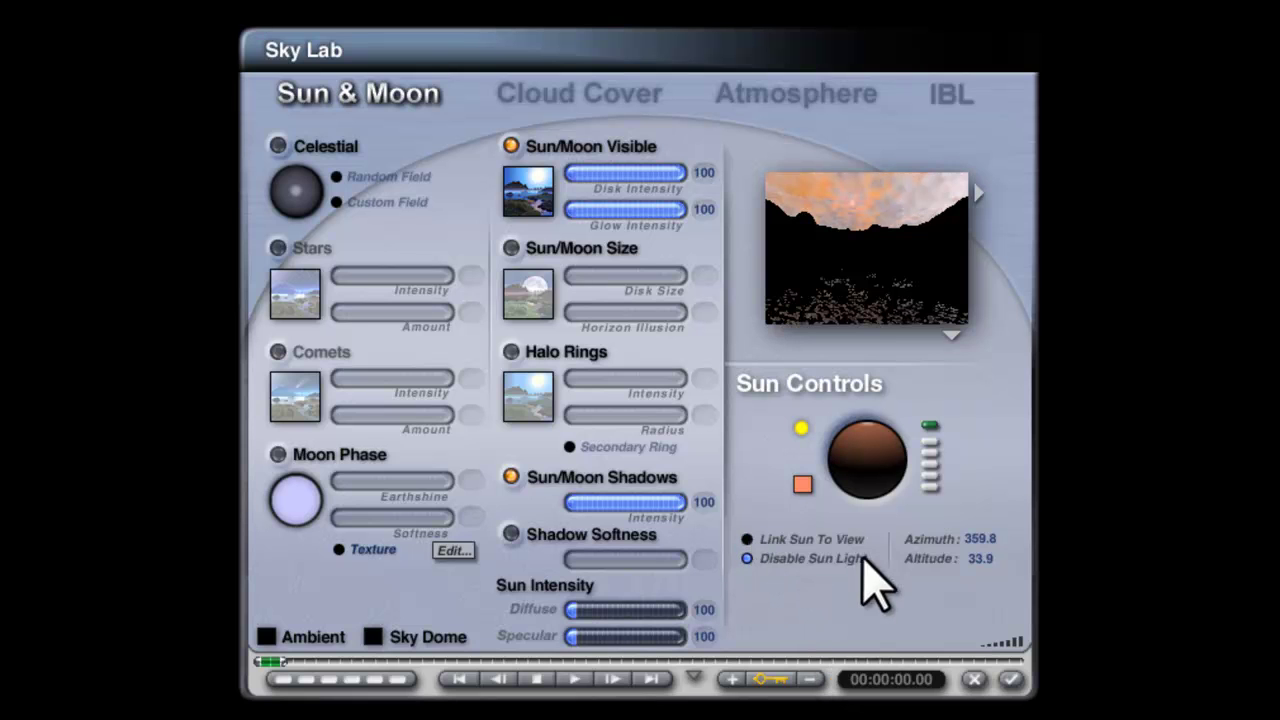
left_click(1013, 679)
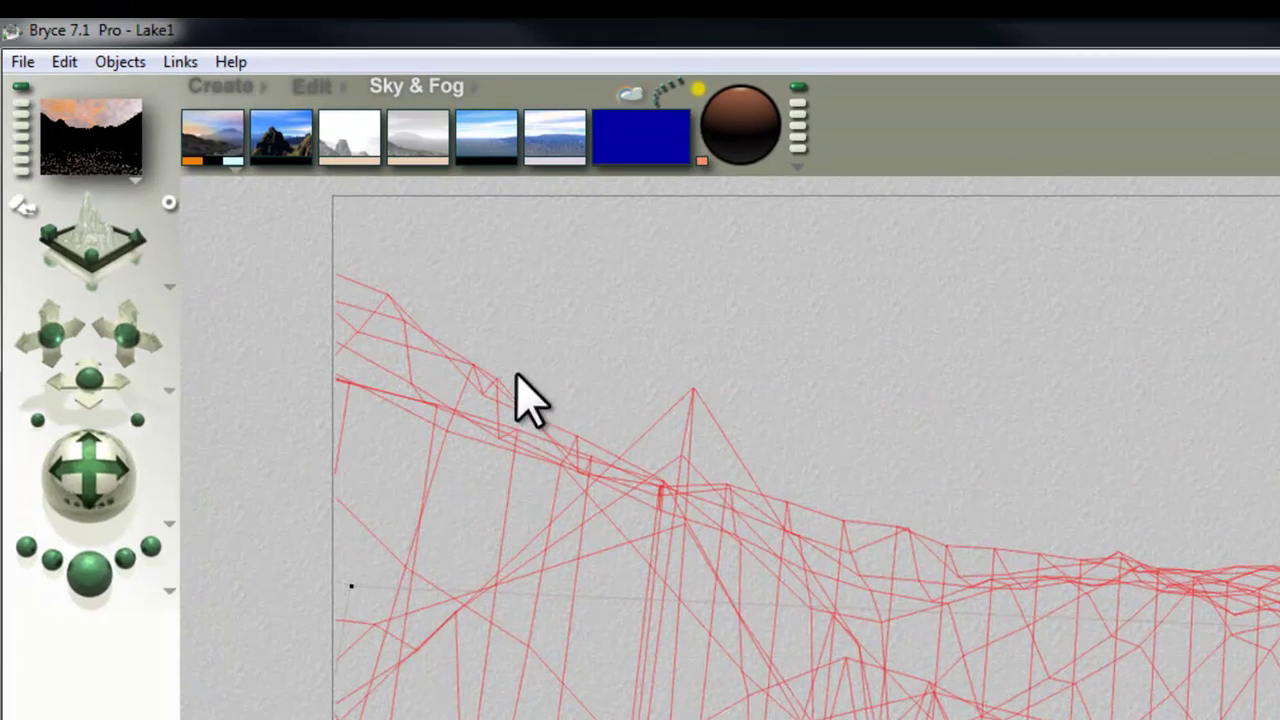
left_click(80, 573)
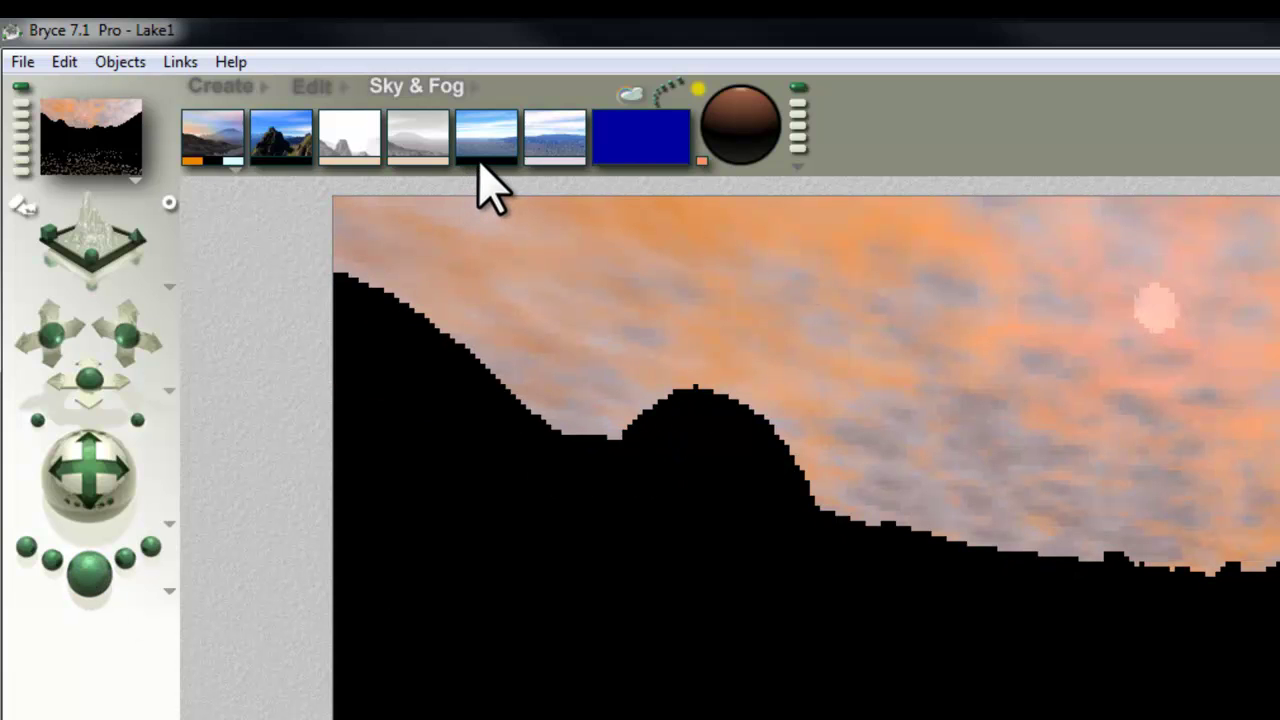
Set the Sky Dome colour to bright green and render the scene
left_click_drag(486, 135, 606, 160)
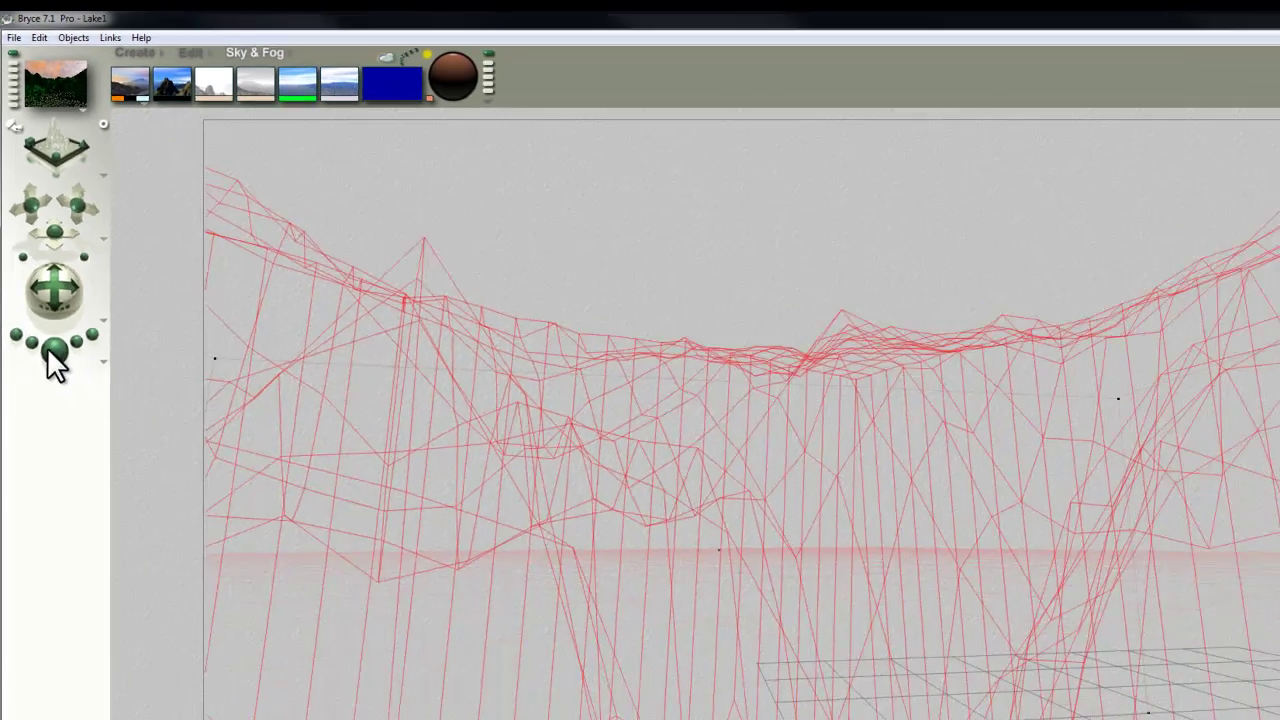
left_click(89, 573)
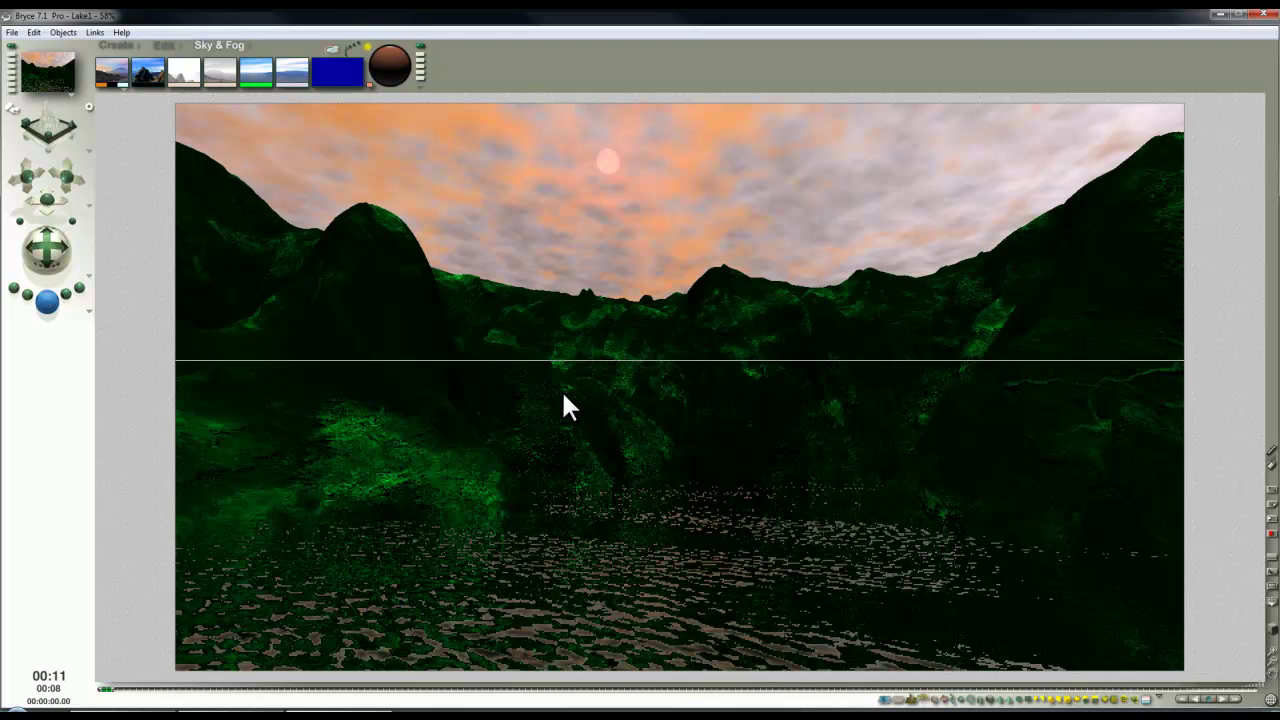
left_click(674, 353)
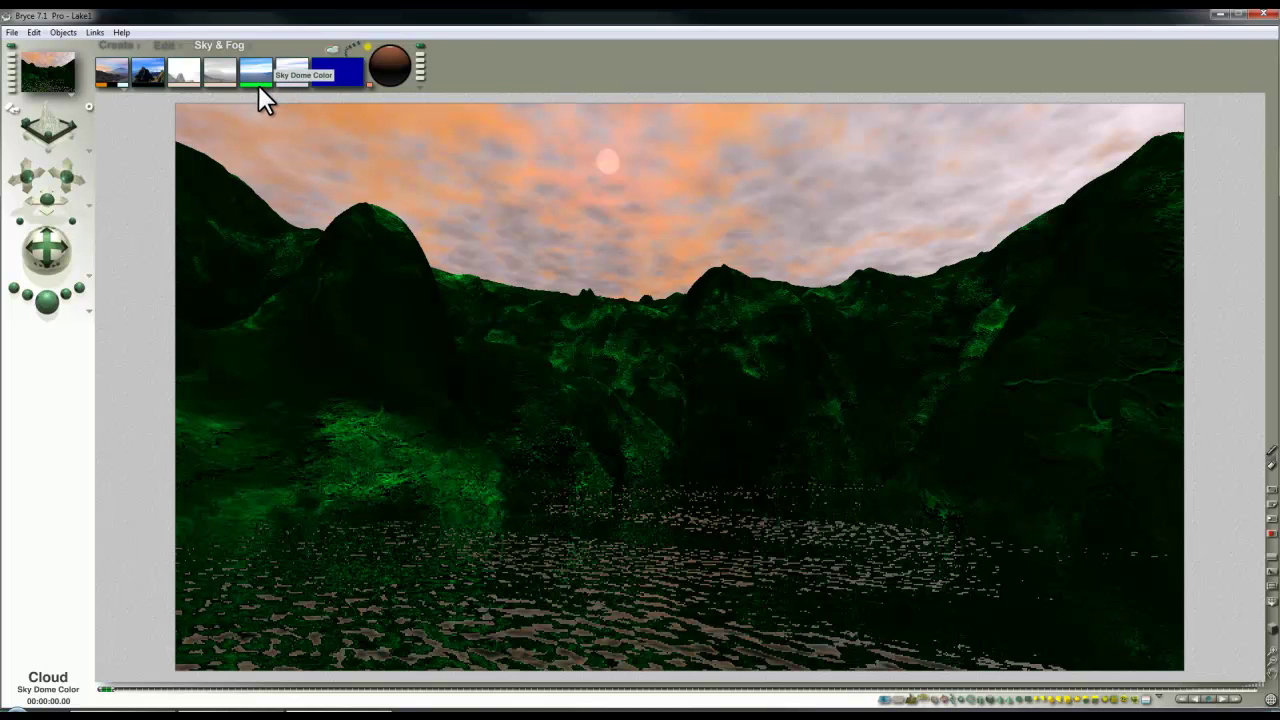
Bring haze and fog back into the scene by raising their intensity in the Sky & Fog settings
left_click(190, 83)
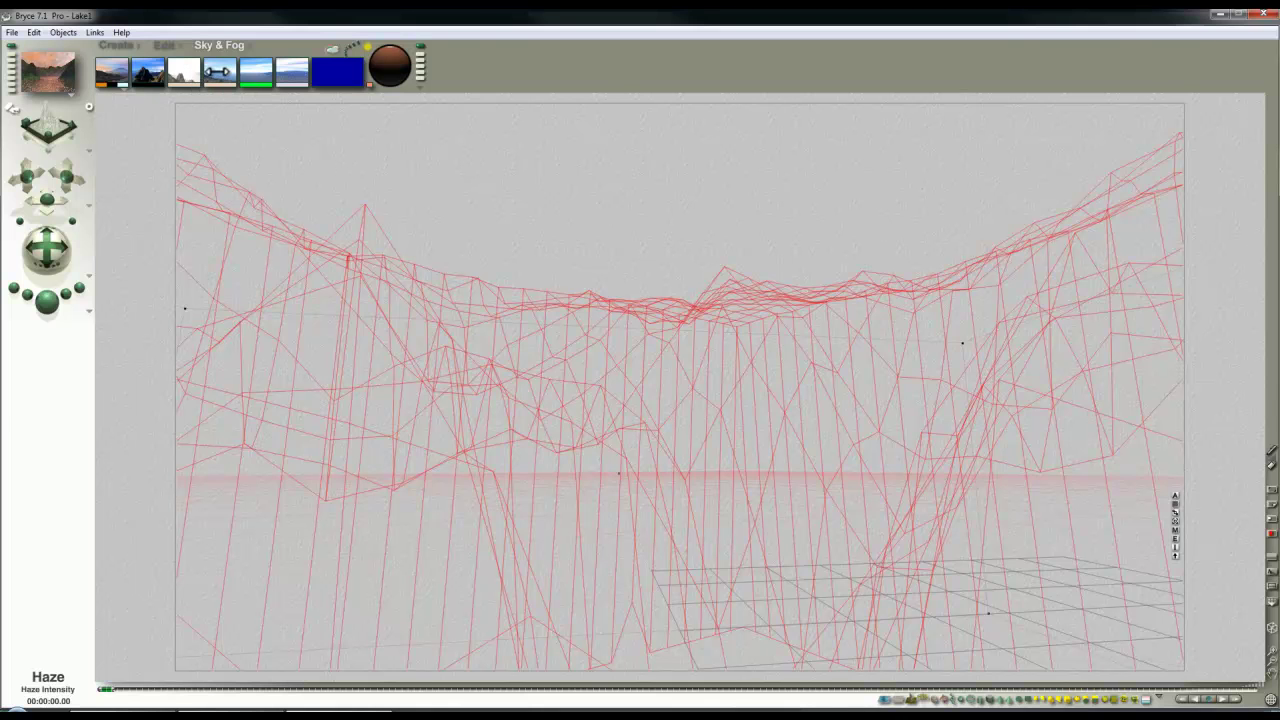
left_click_drag(220, 72, 191, 100)
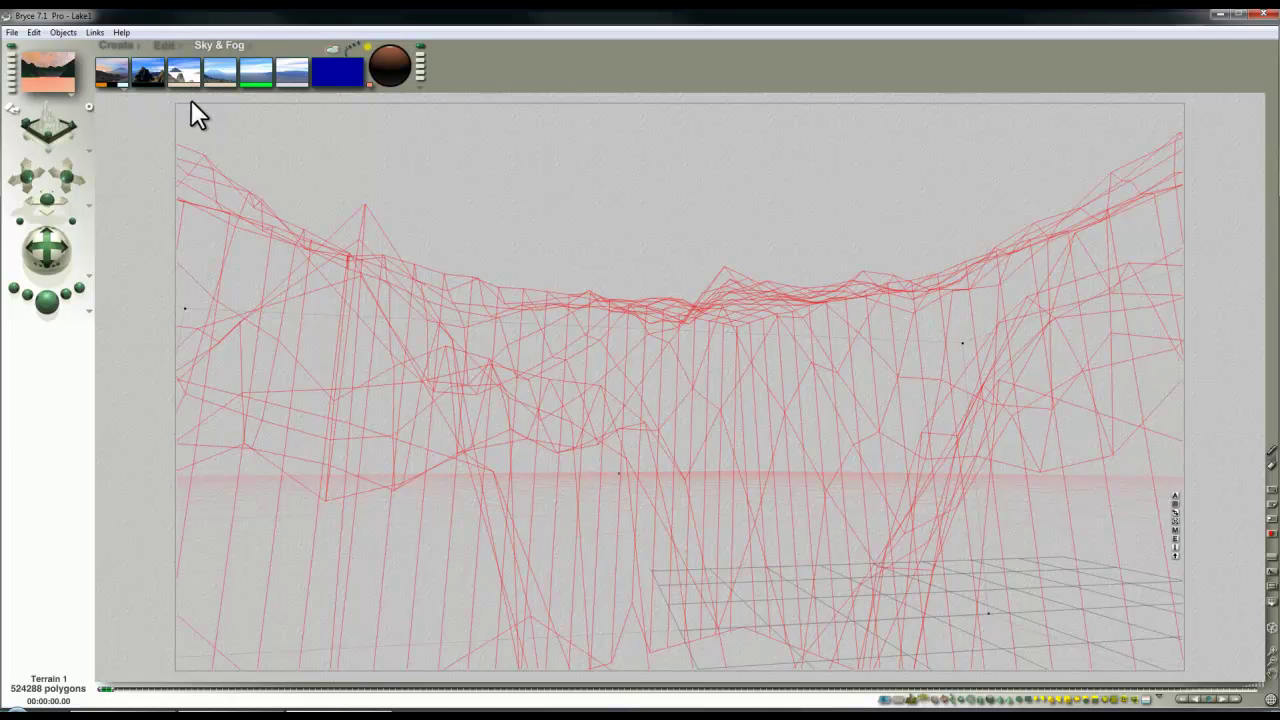
Set the ambient colour to purple and render the scene
left_click(151, 84)
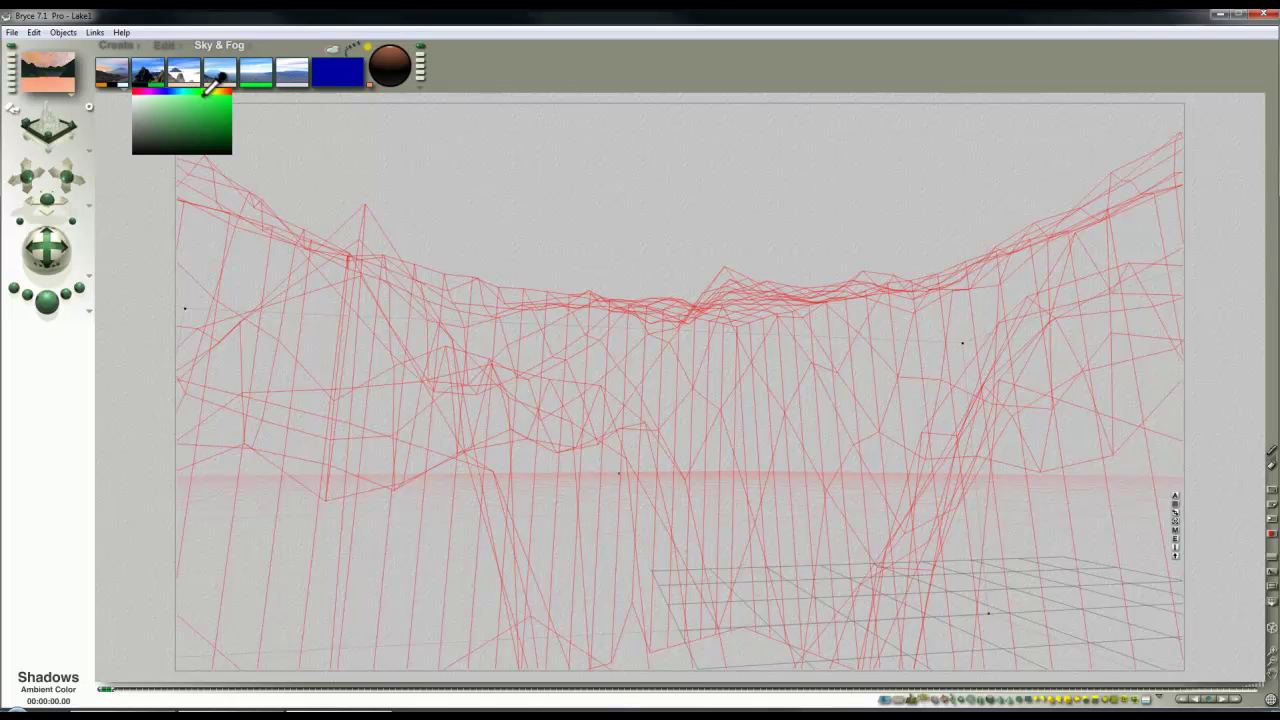
left_click(220, 91)
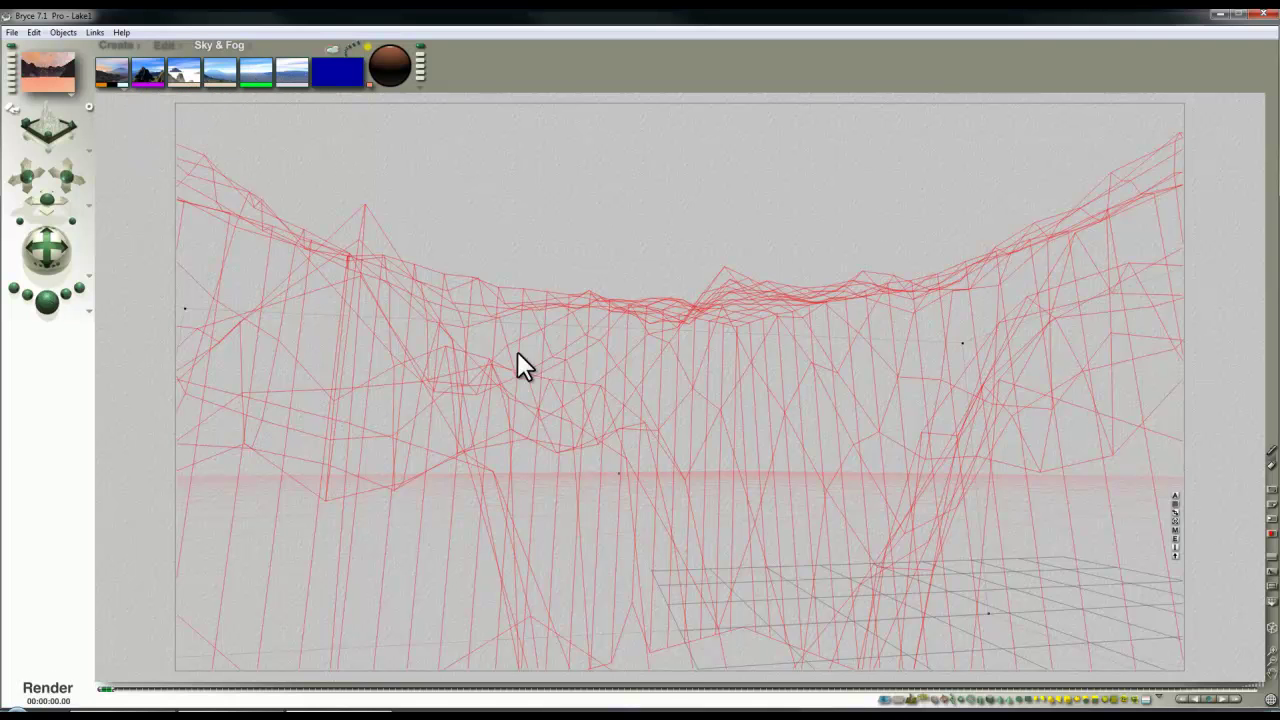
key("ctrl+r")
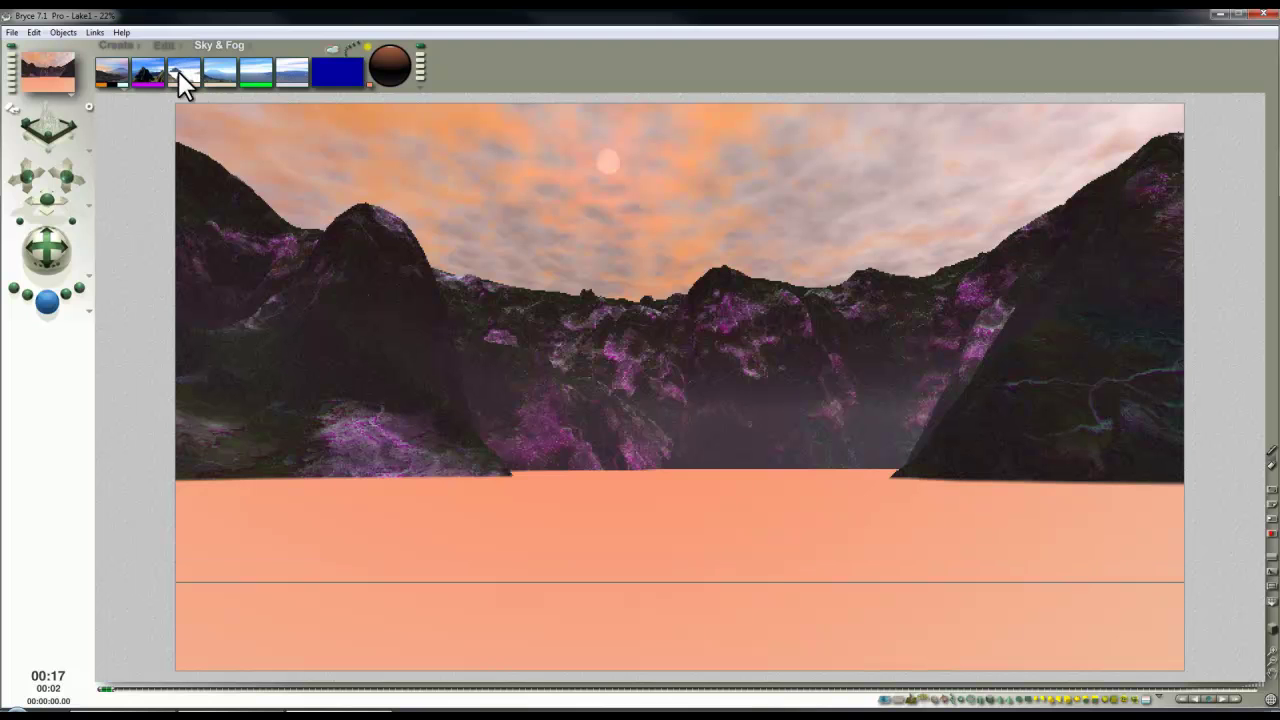
Increase the haze and fog strongly so they cover the landscape, and render the scene
left_click_drag(256, 72, 115, 335)
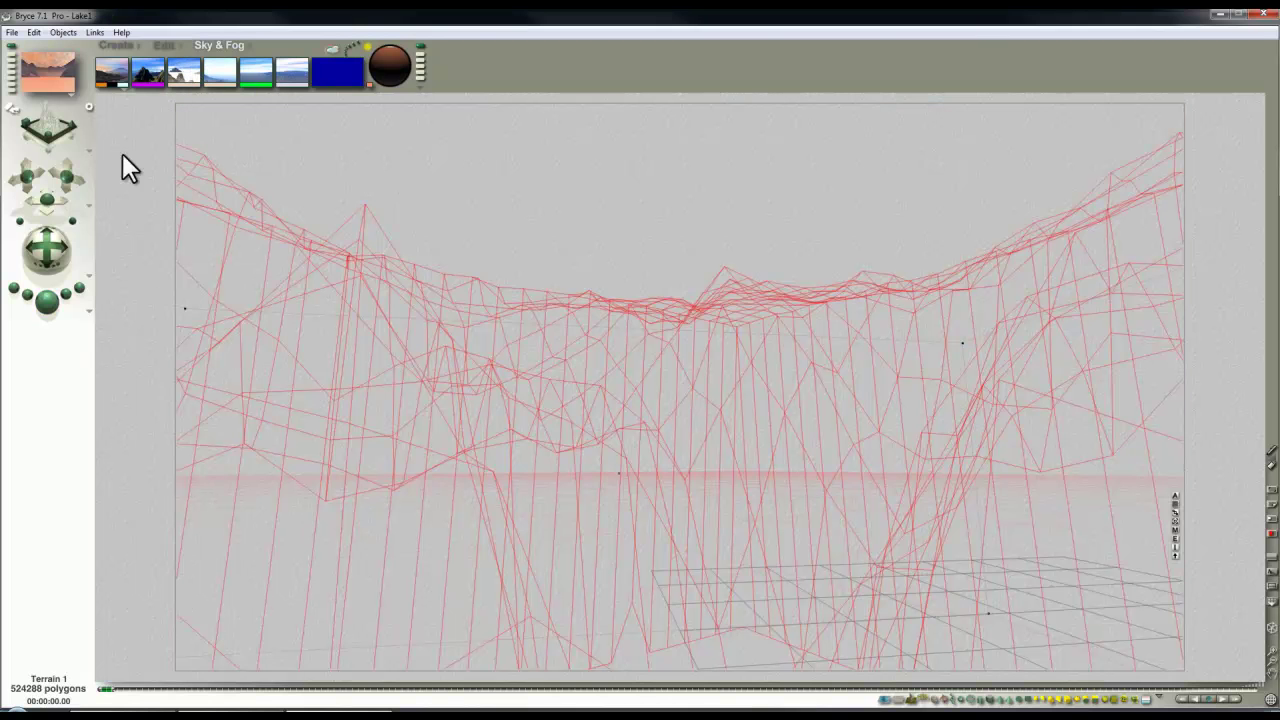
left_click(50, 294)
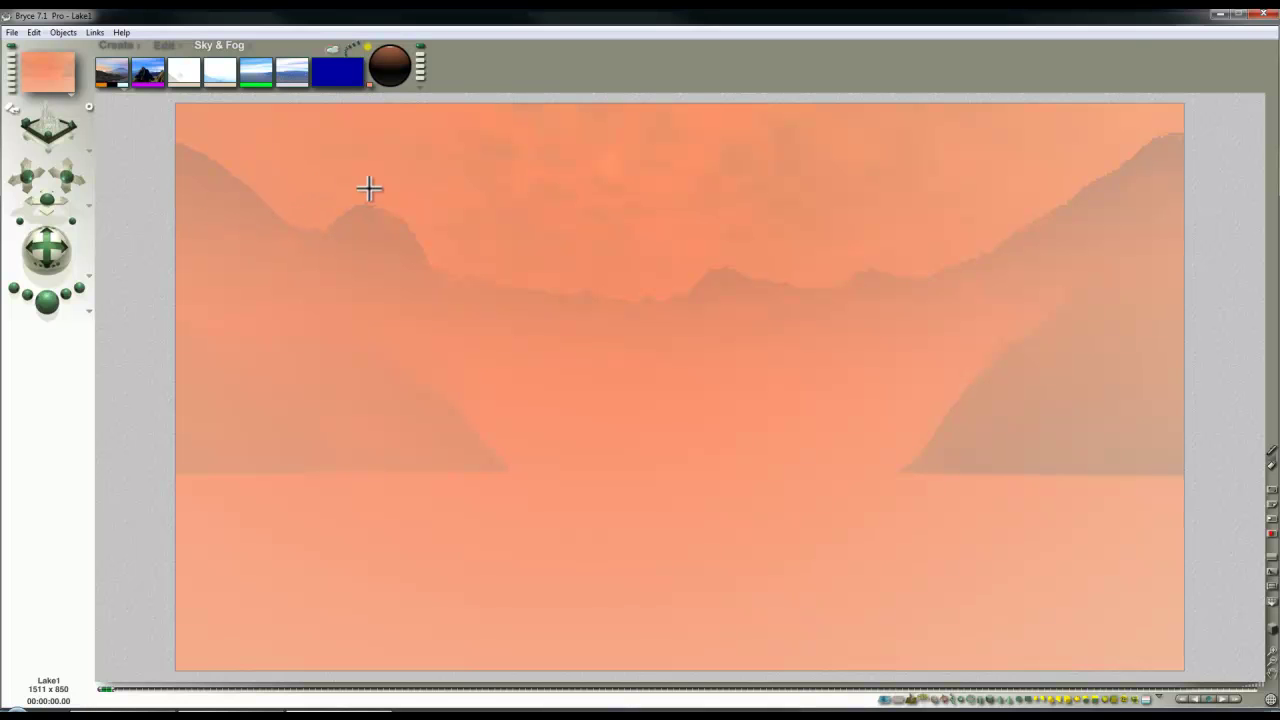
Load the Thermal sky preset from the Daytime category of the Sky & Fog library and render the scene
left_click(250, 45)
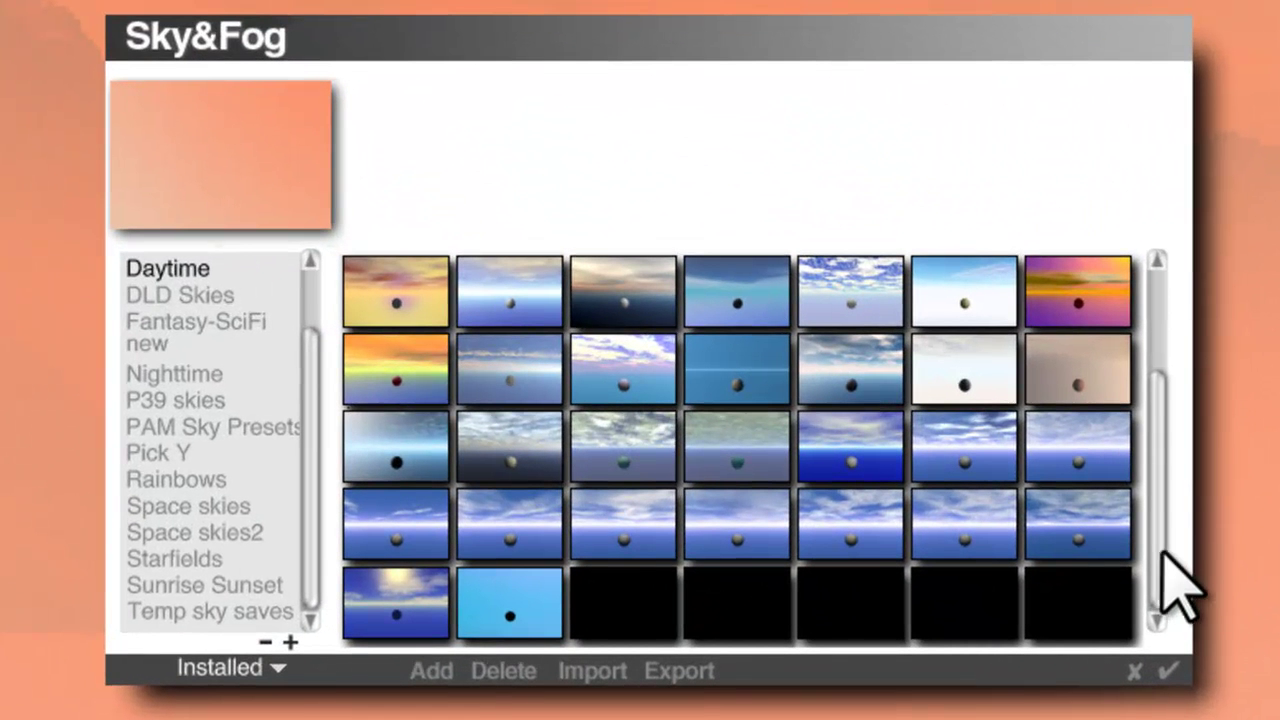
left_click(820, 388)
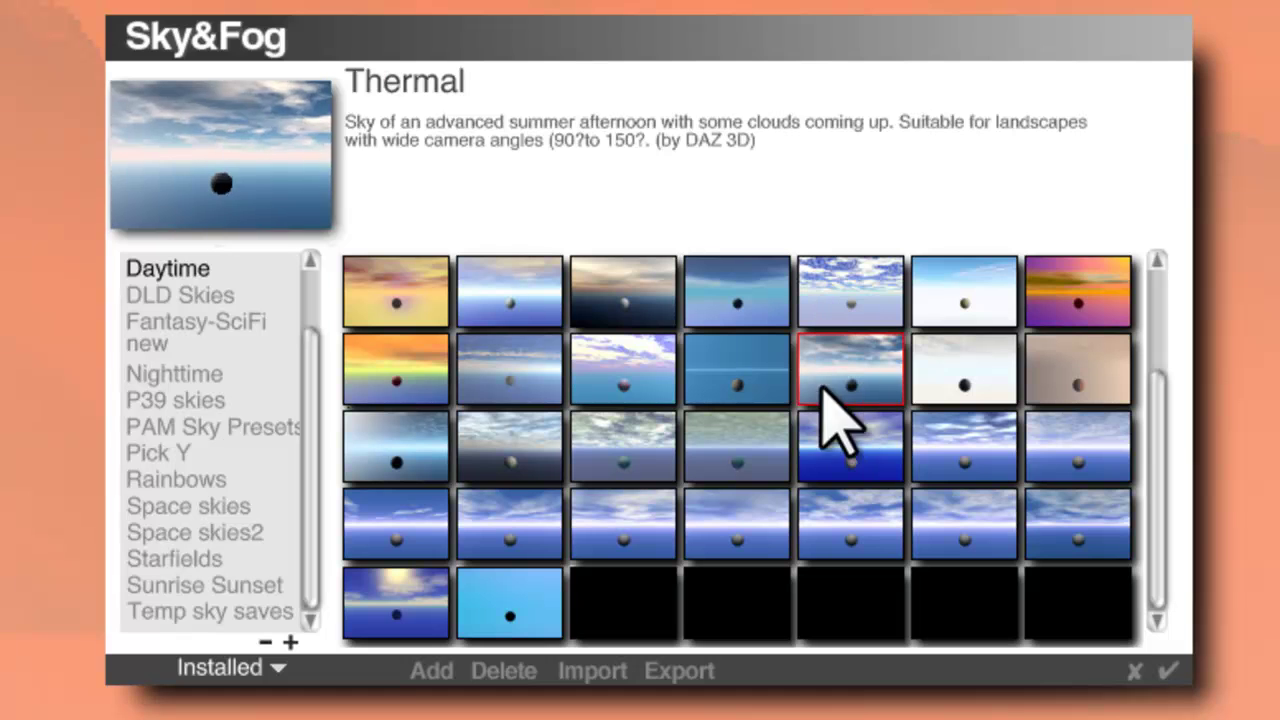
left_click(1168, 670)
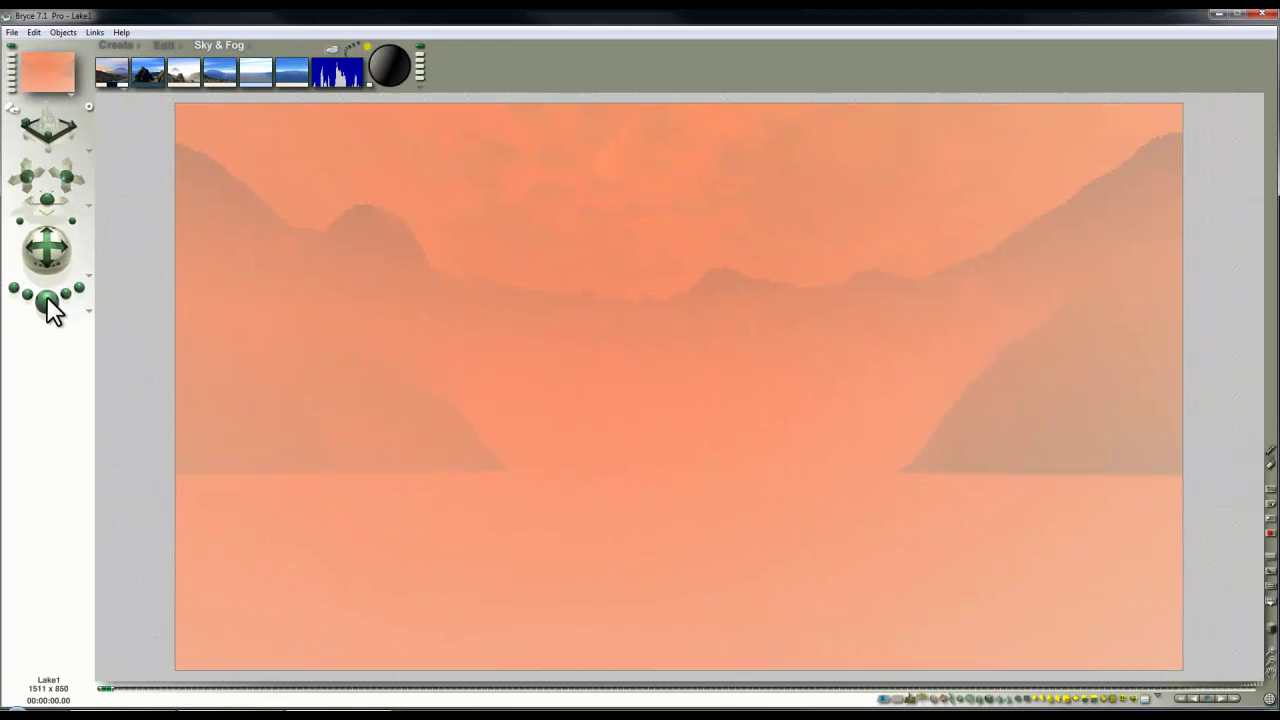
key("ctrl+r")
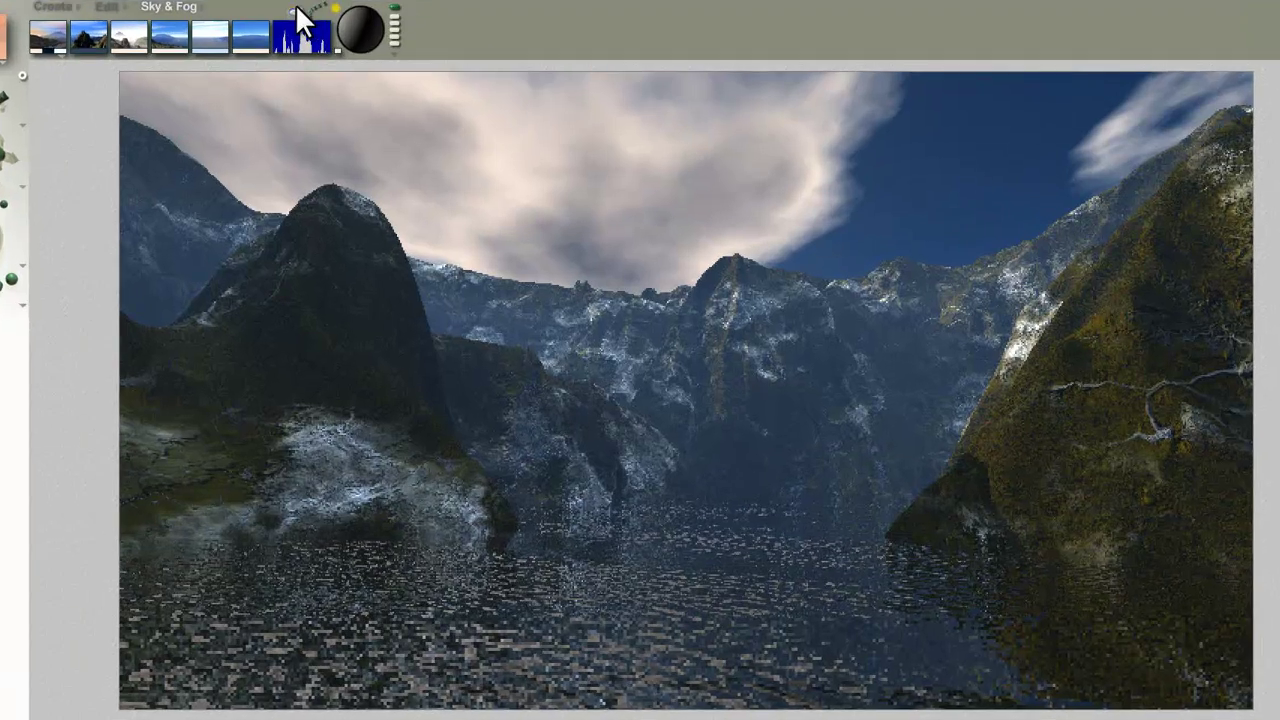
Check the Sky Lab sun settings, remove the haze and fog completely, and render the scene
left_click(333, 50)
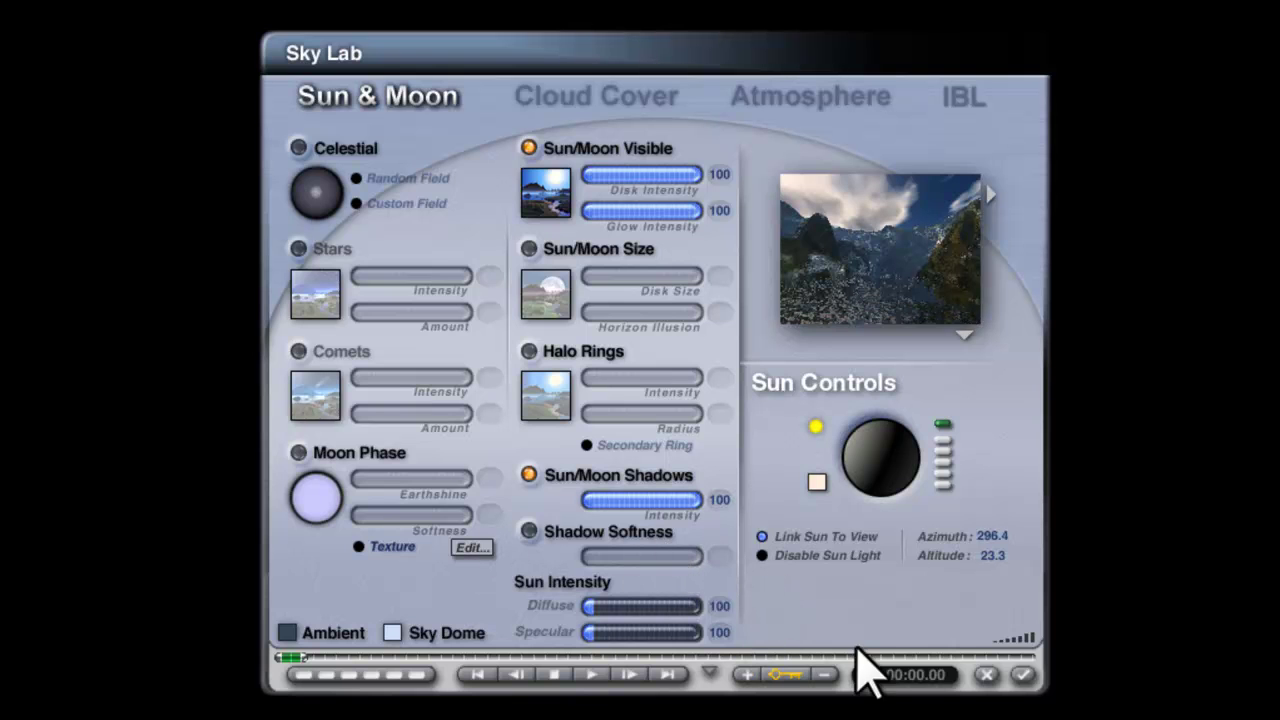
left_click(1022, 675)
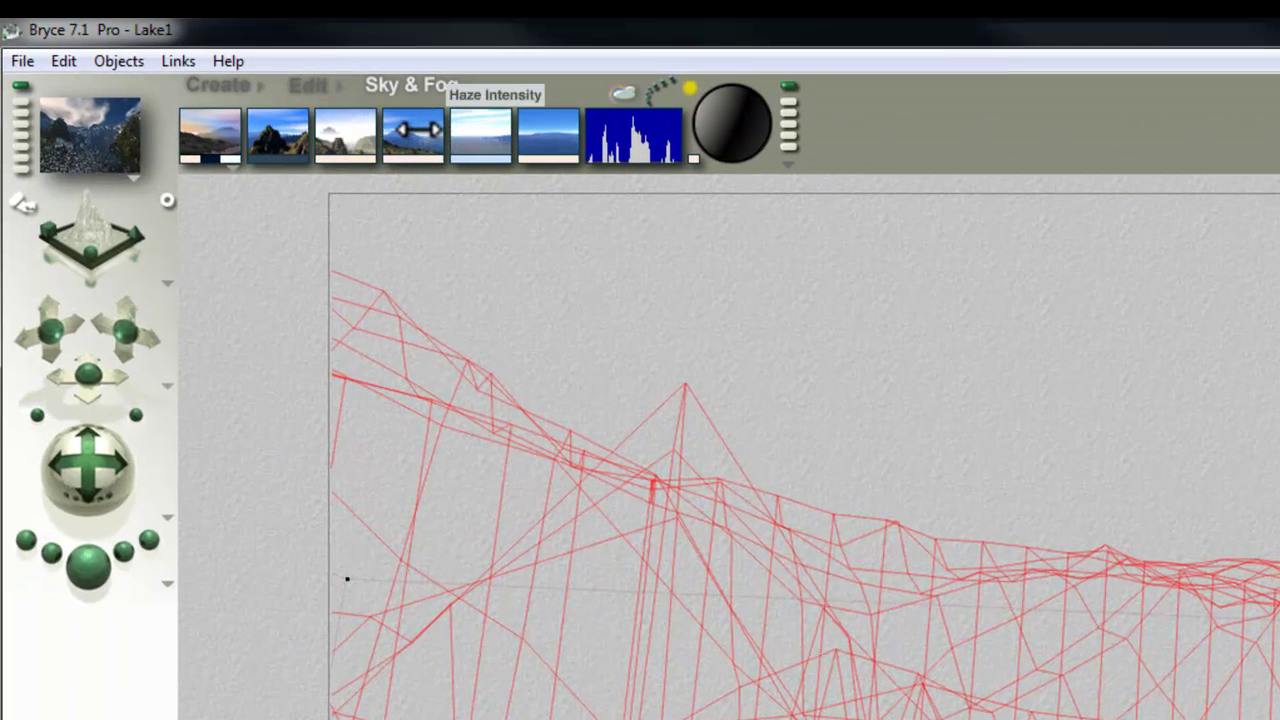
left_click_drag(418, 130, 420, 209)
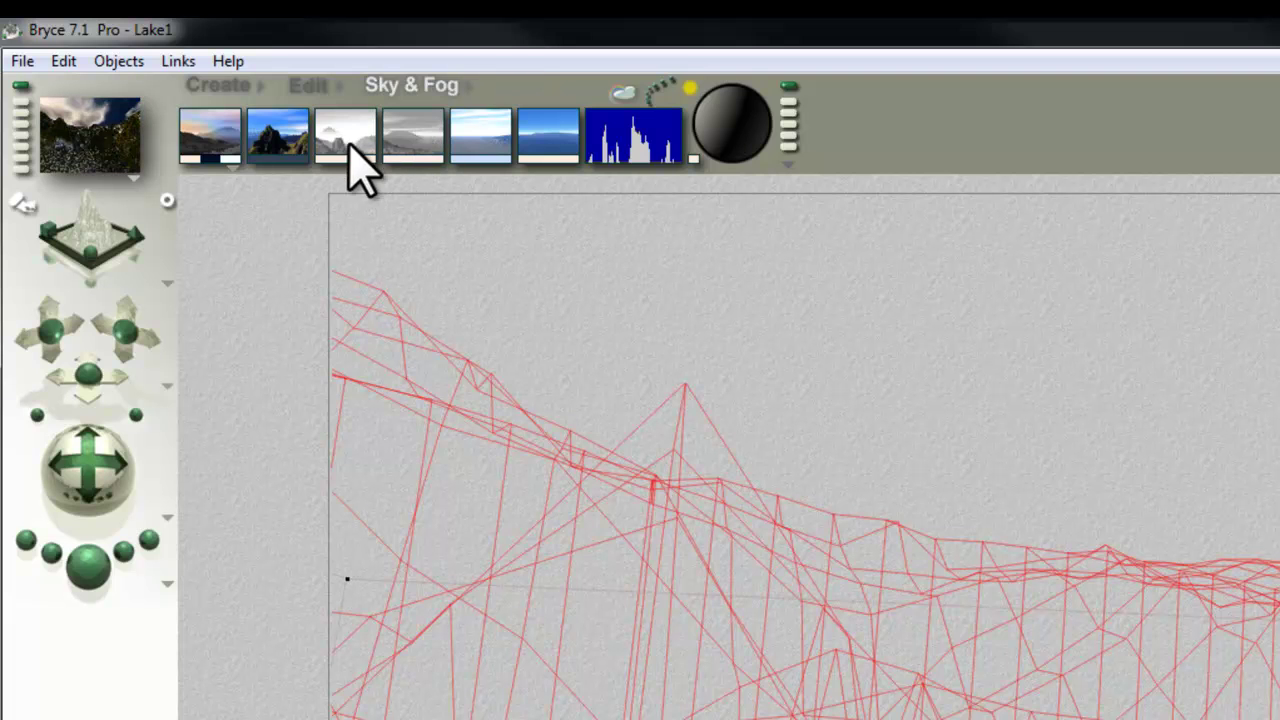
left_click(116, 575)
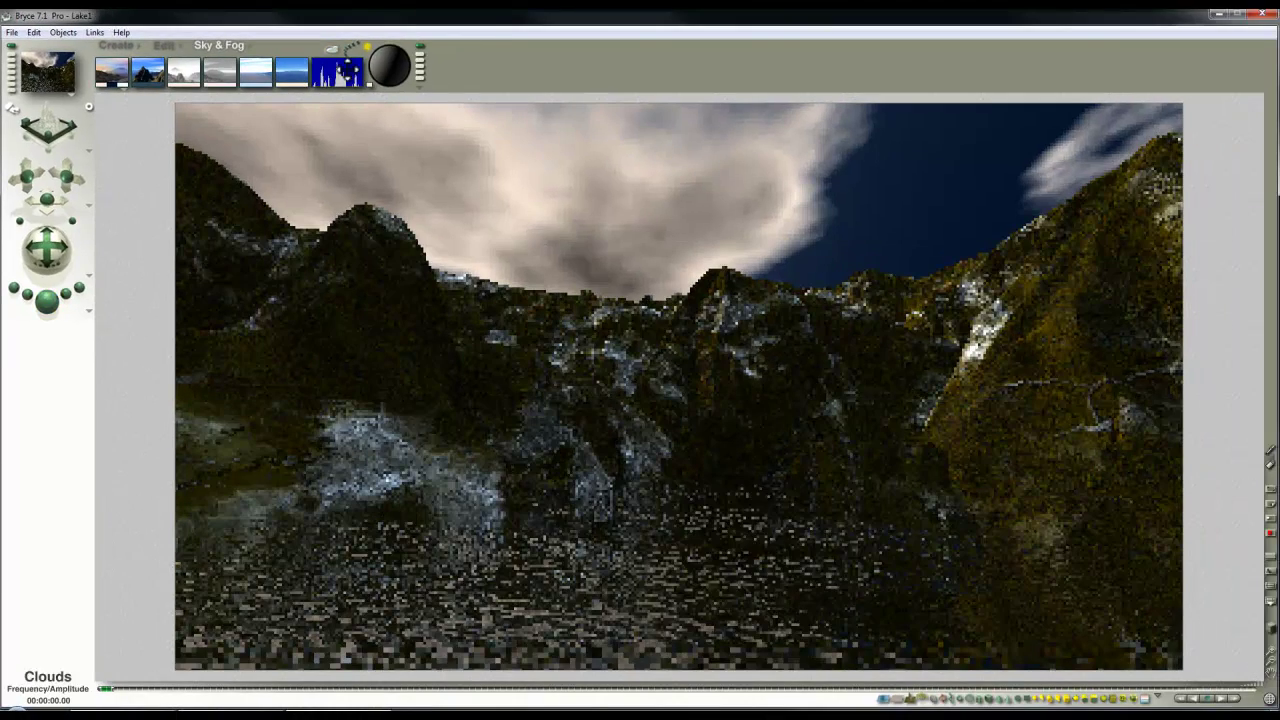
Disable the sun light in the Sky Lab, set the ambient colour to black, and render the scene
left_click(334, 52)
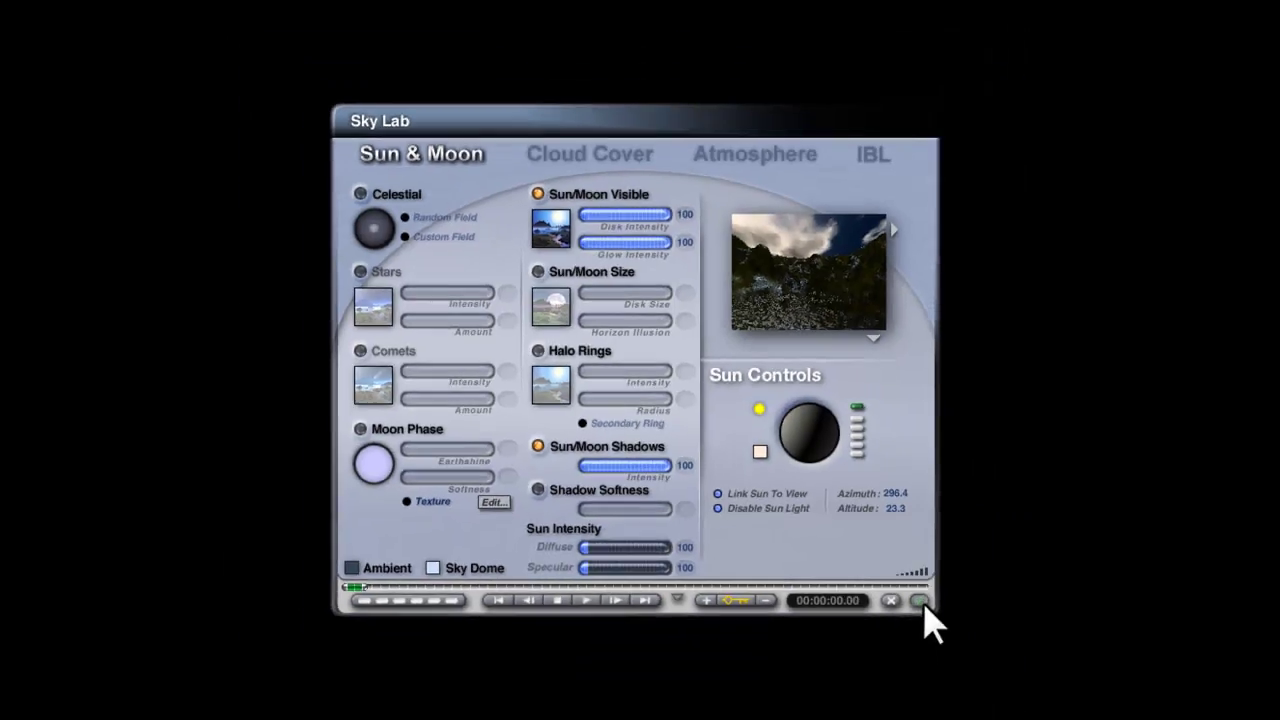
left_click(1002, 676)
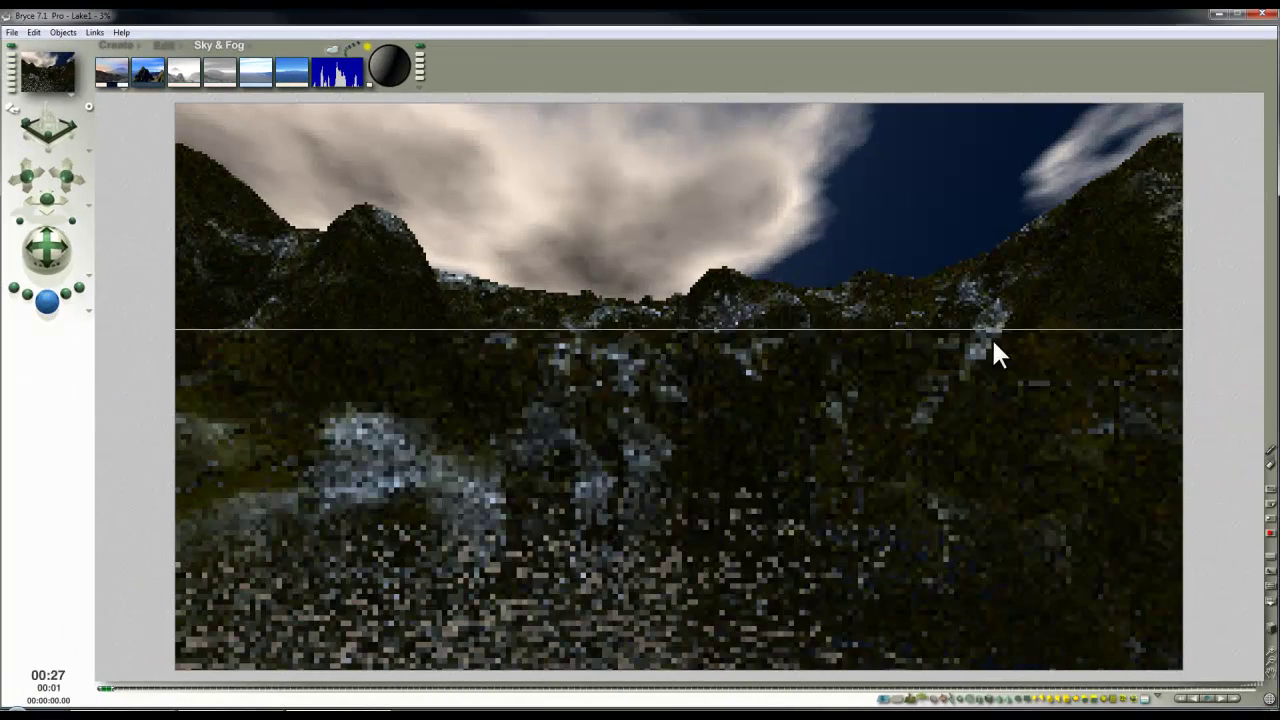
left_click(151, 84)
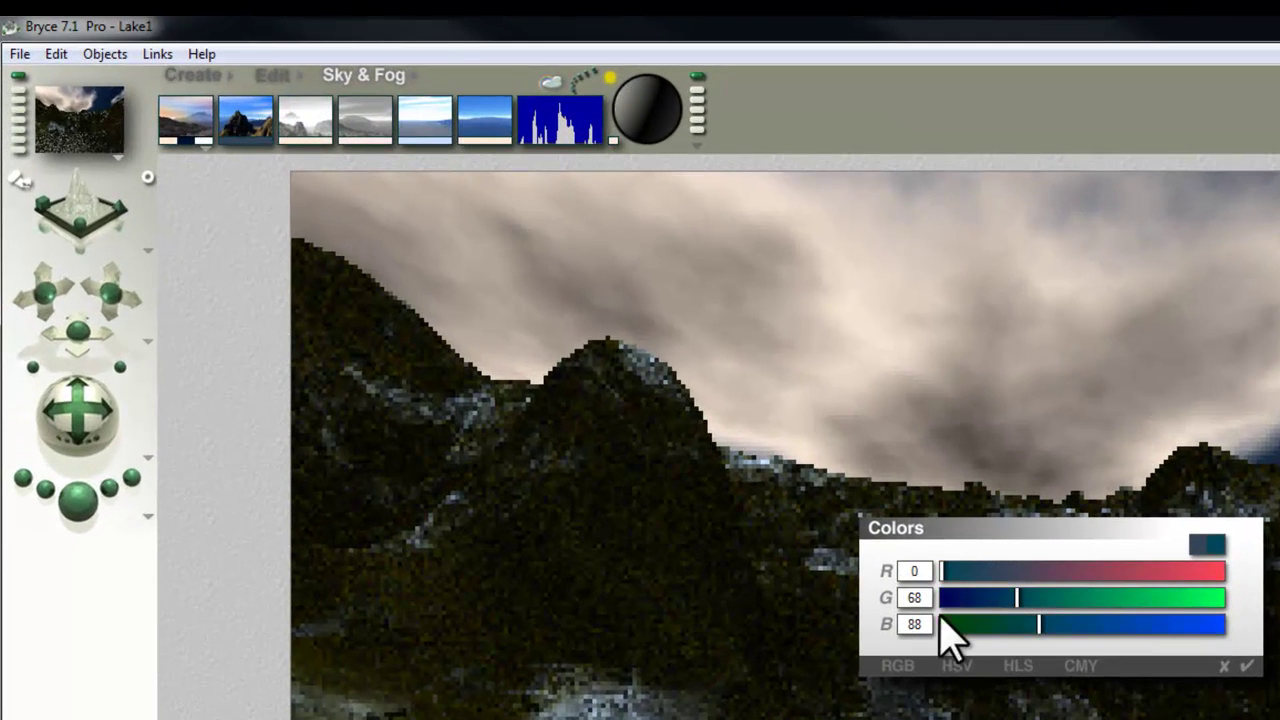
left_click_drag(1022, 600, 890, 600)
left_click_drag(1030, 622, 878, 640)
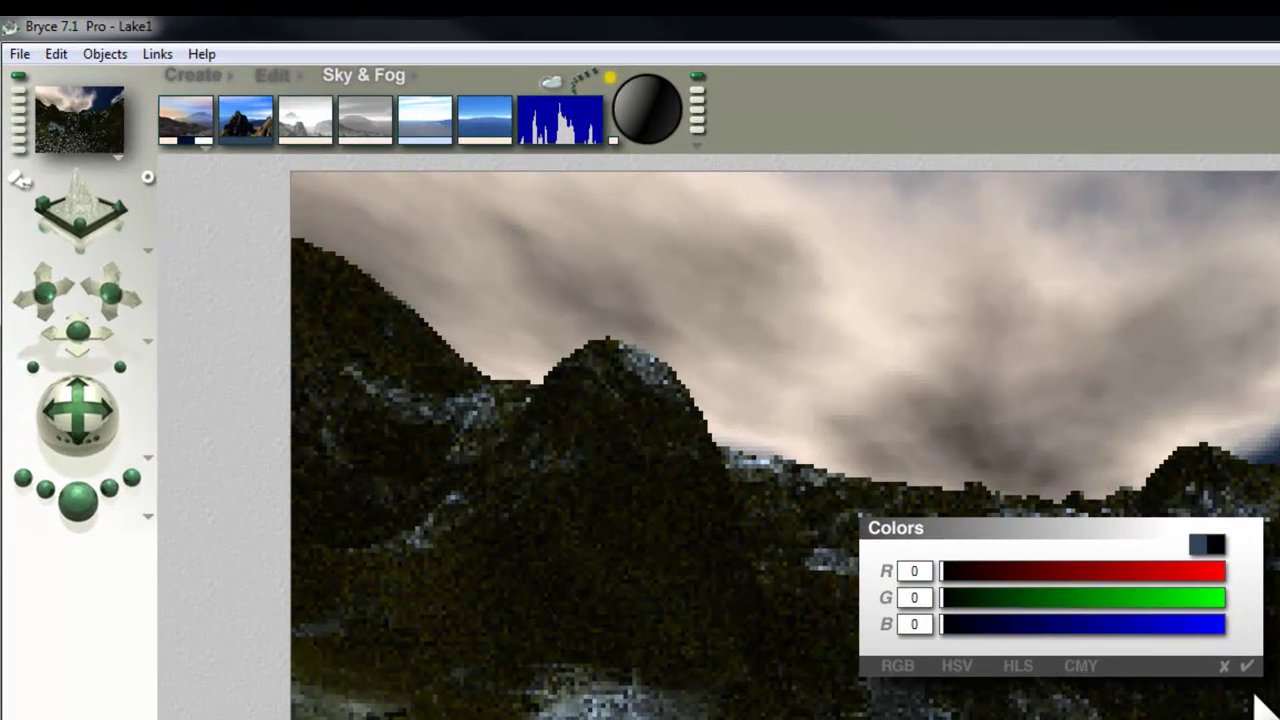
left_click(1256, 694)
left_click(78, 500)
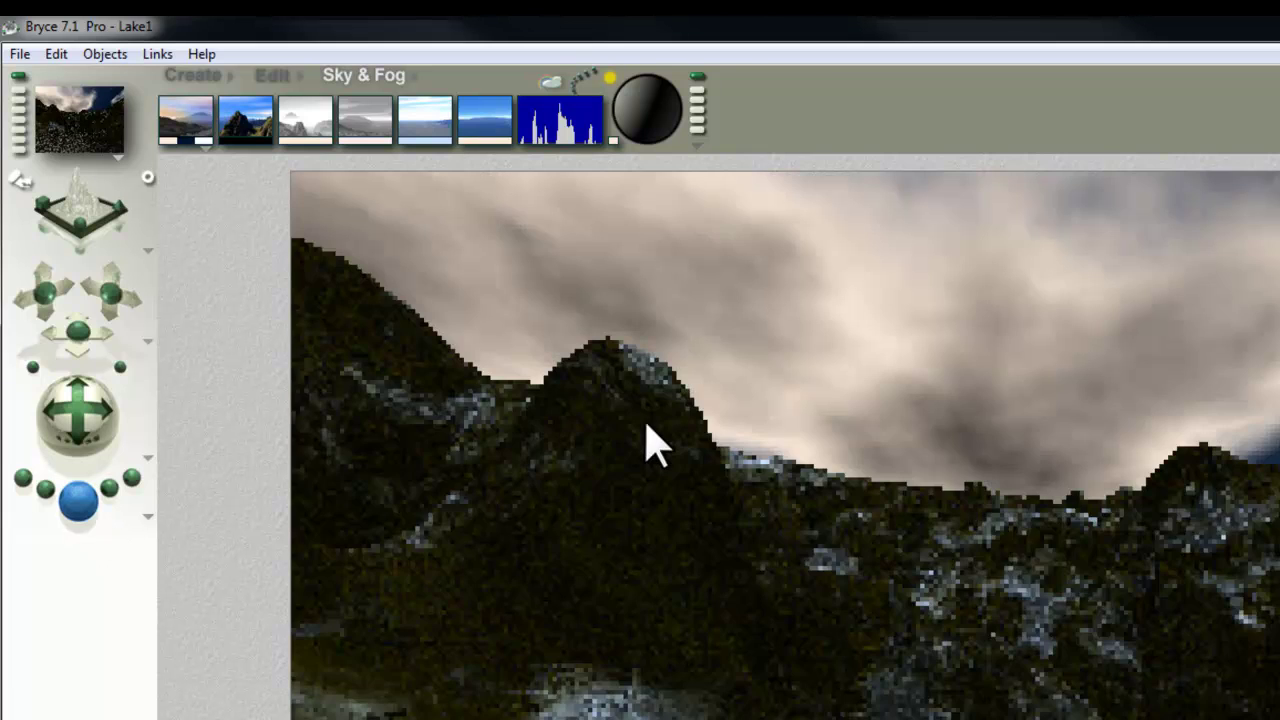
Set the Sky Dome colour to black with red, green and blue at 0, and render the scene
left_click(420, 143, "alt")
left_click_drag(1058, 579, 838, 580)
left_click_drag(1010, 603, 876, 613)
left_click_drag(990, 624, 865, 635)
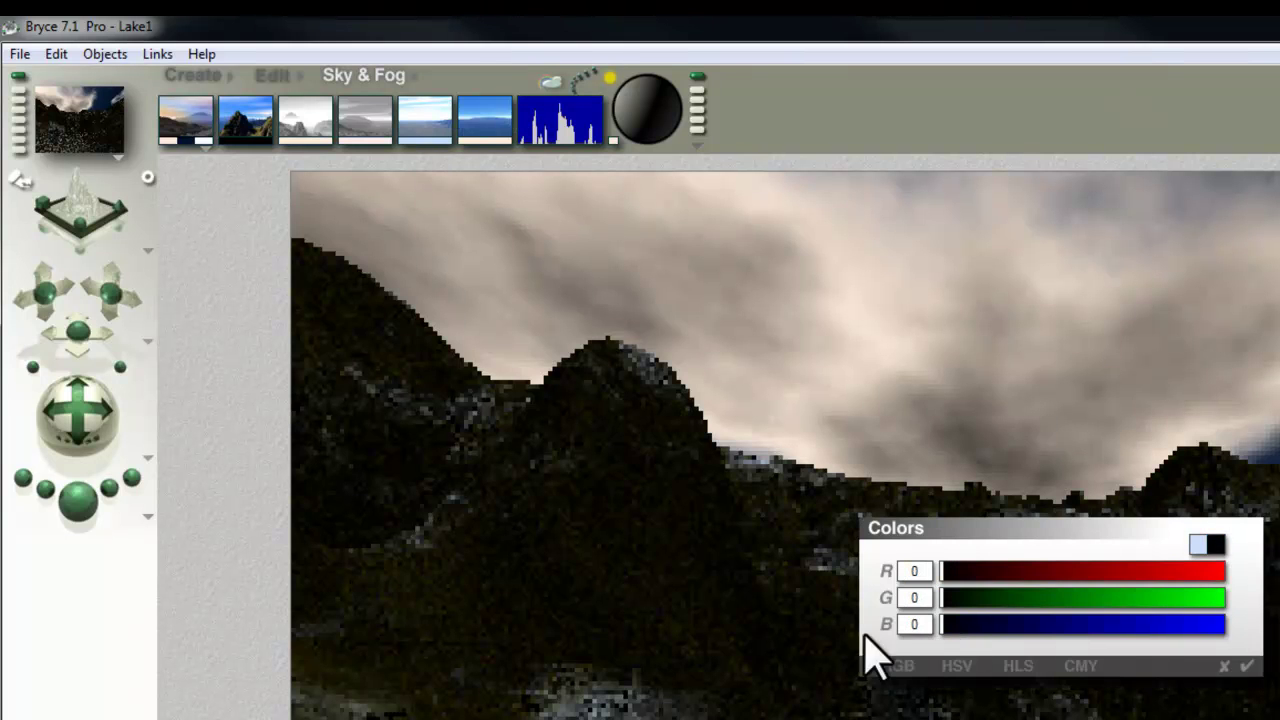
left_click(1247, 666)
left_click(78, 500)
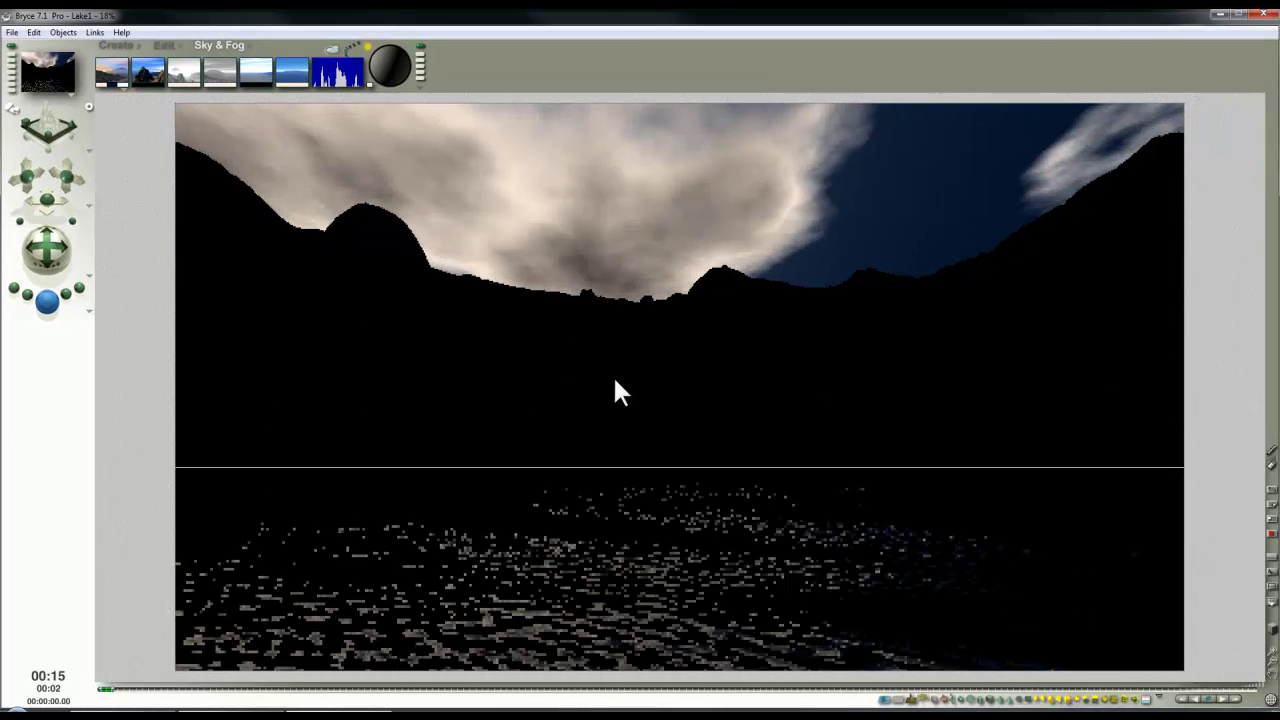
Load the Utah Blue preset from the Daytime skies and render the scene
left_click(247, 43)
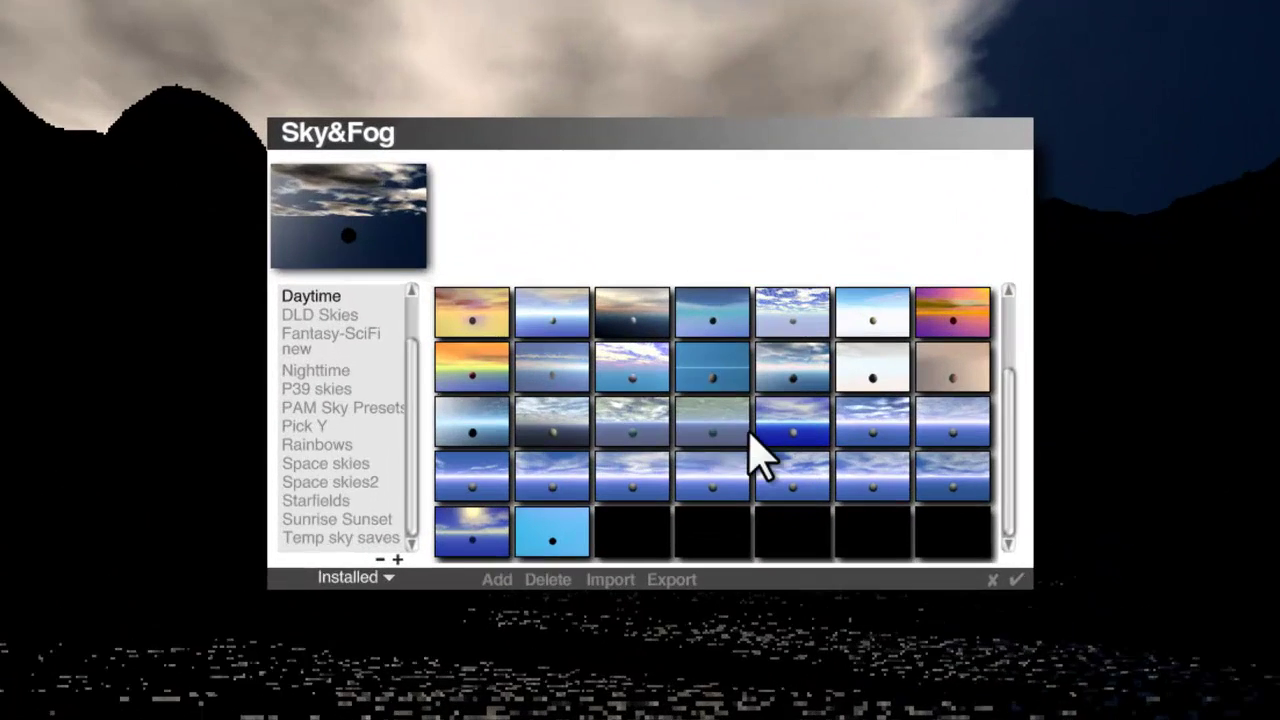
left_click(733, 374)
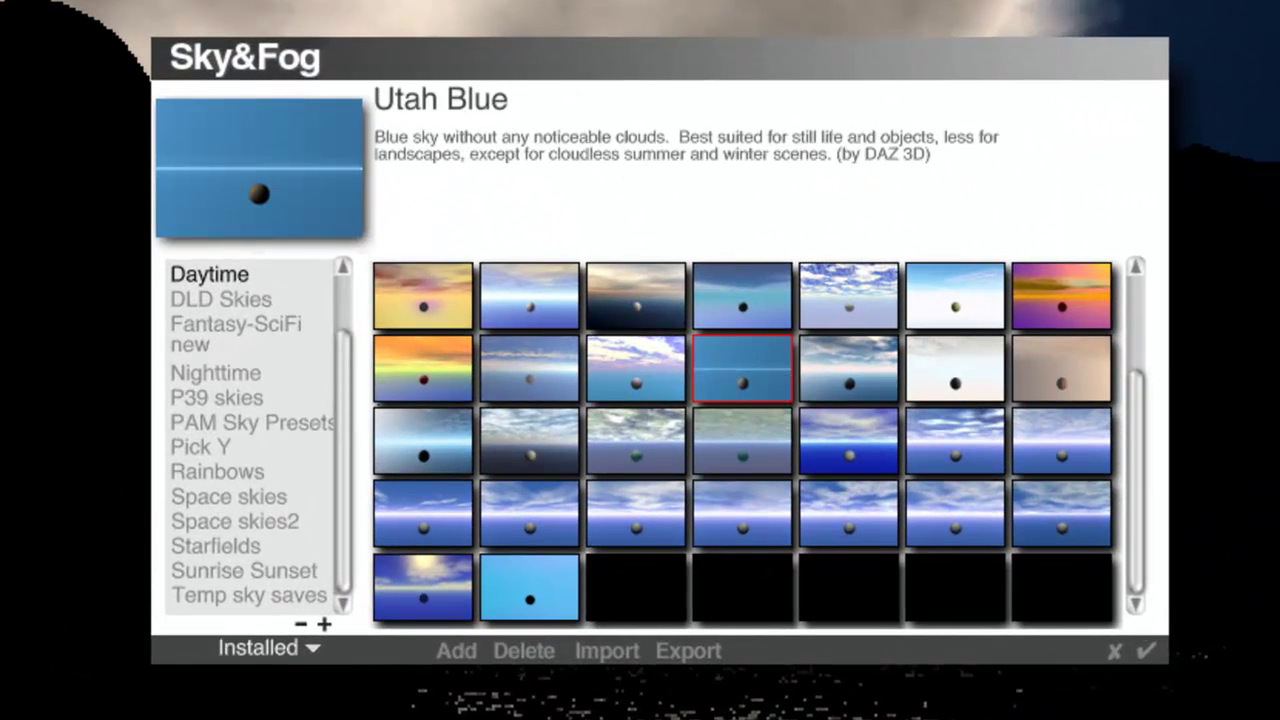
left_click(1148, 651)
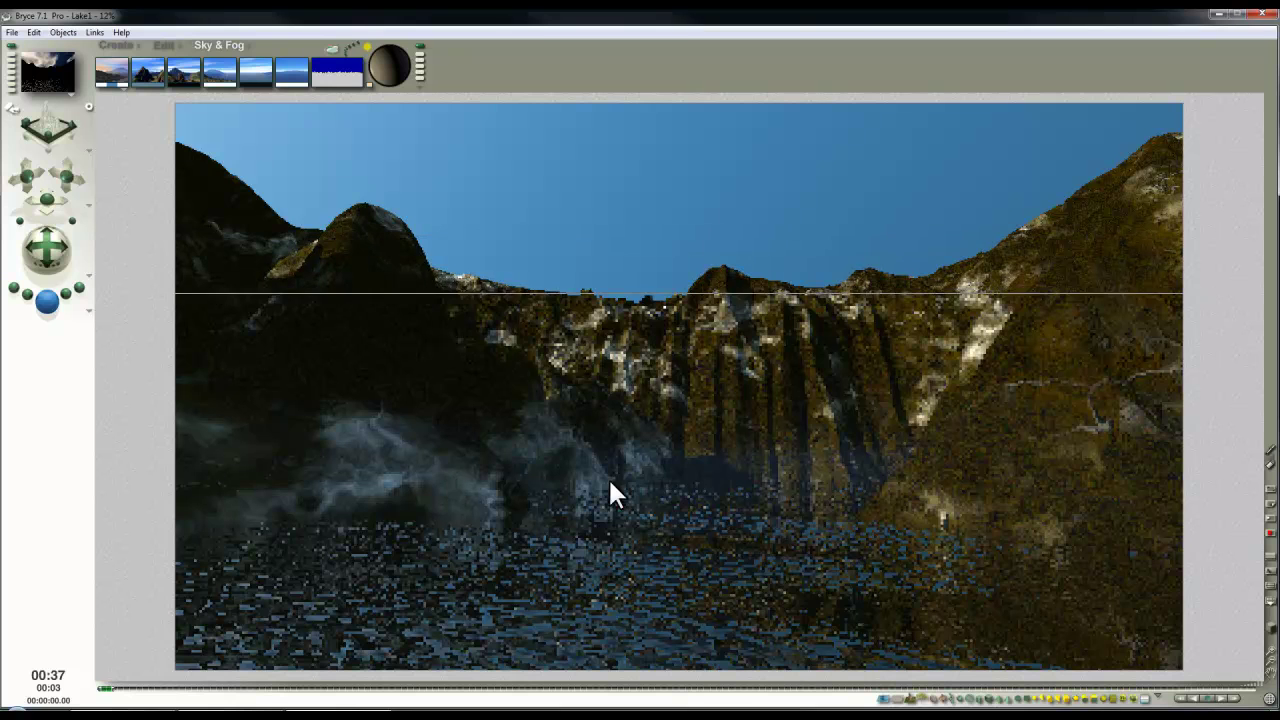
Disable the sun light and turn off Sun/Moon Visible in the Sky Lab
left_click(332, 55)
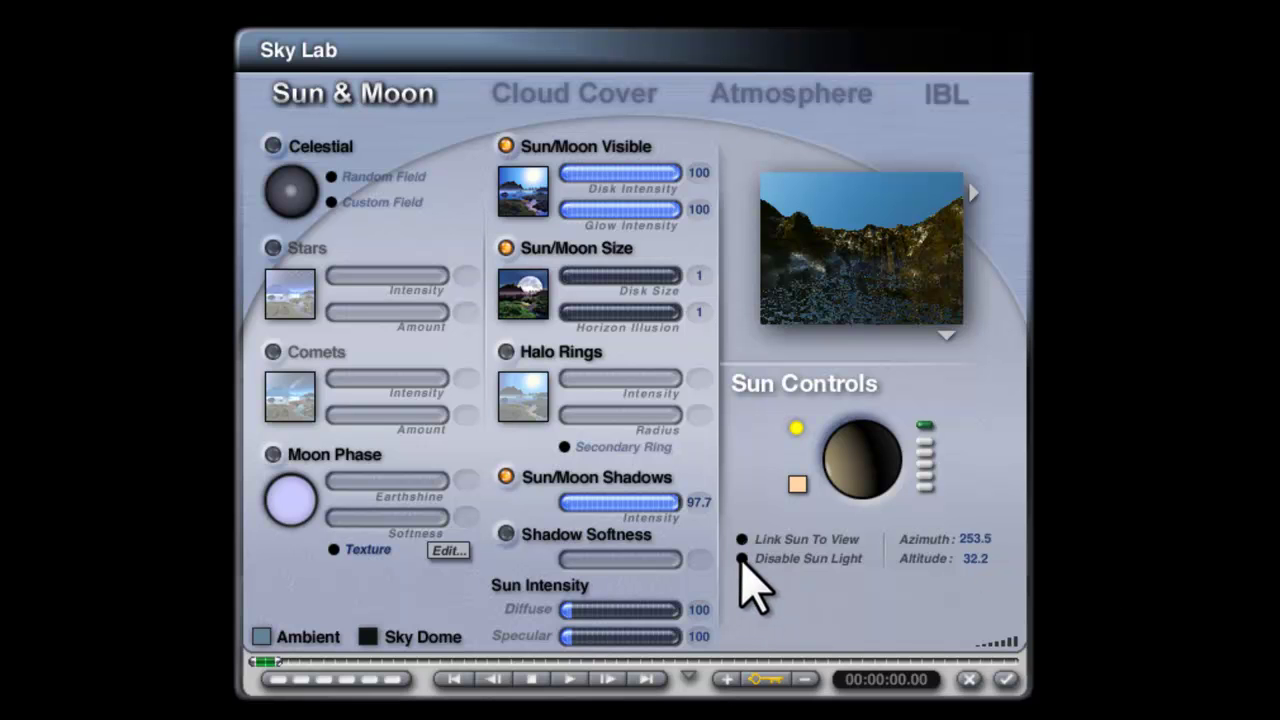
left_click(742, 560)
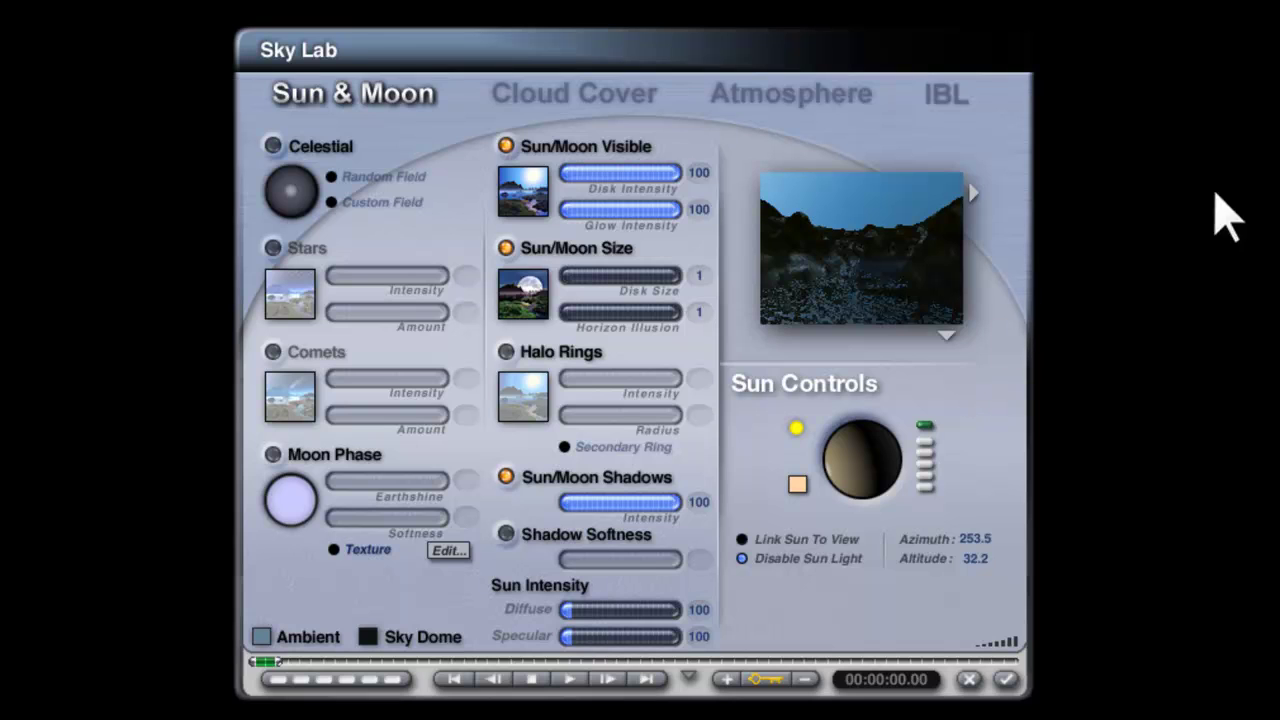
left_click(506, 146)
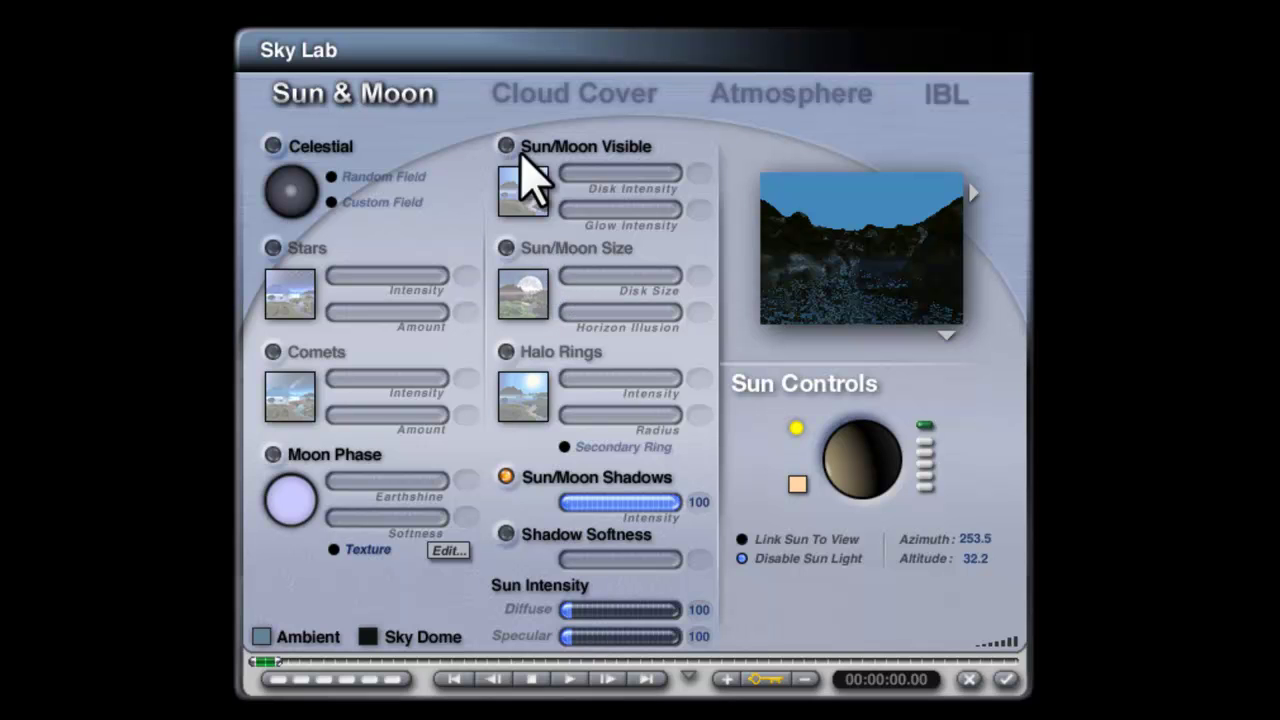
Enable image-based lighting in the Sky Lab and generate its HDRI image from the current sky
left_click(945, 96)
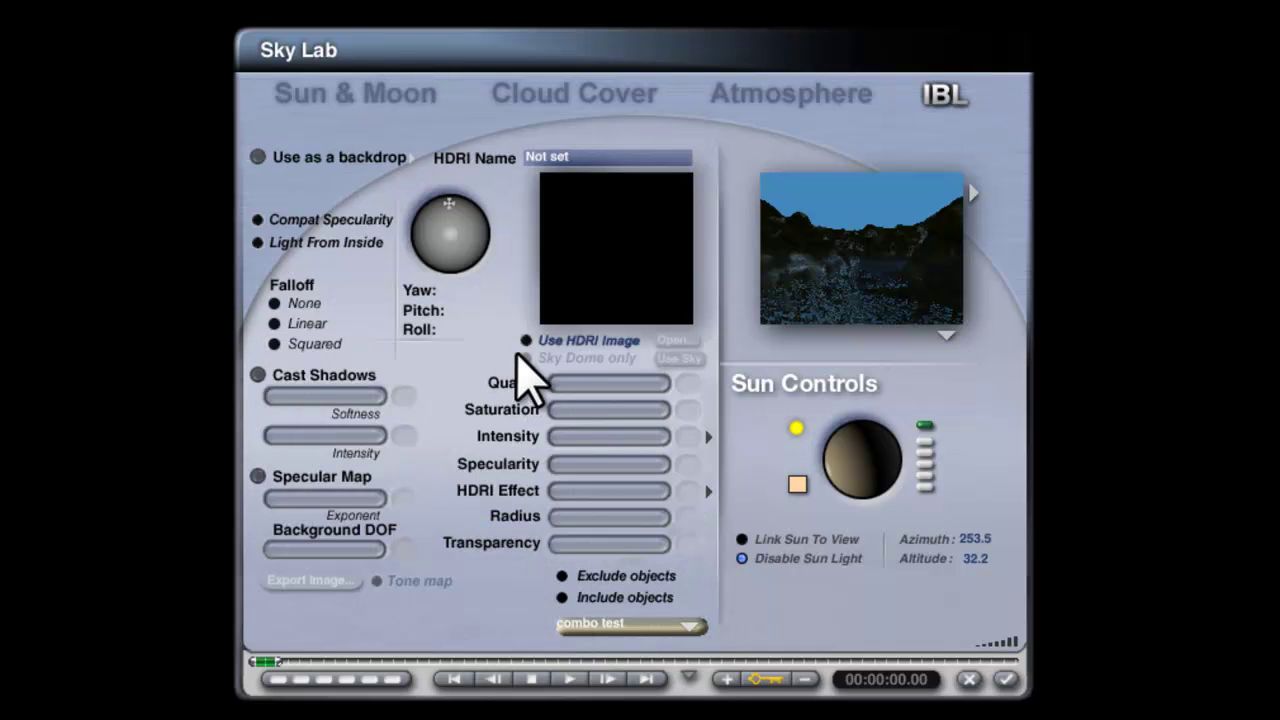
left_click(528, 341)
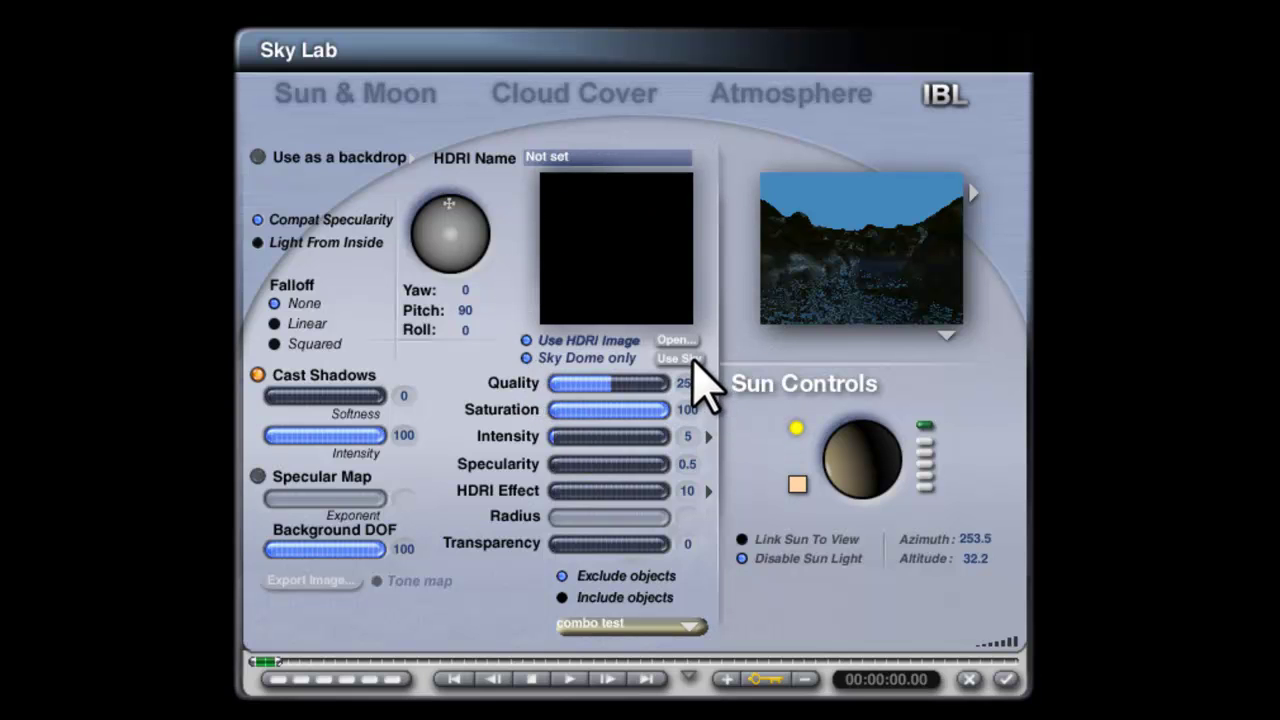
left_click(680, 358)
left_click(790, 435)
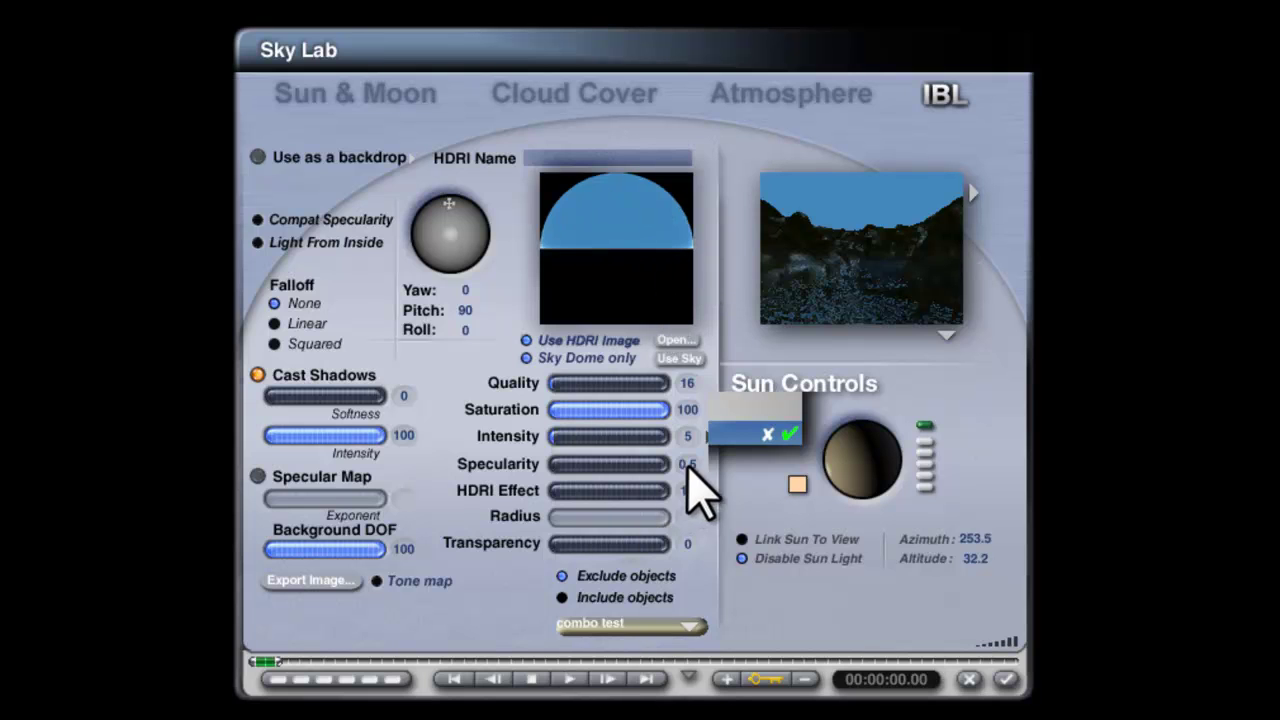
Set the IBL specularity to 0, apply the Sky Lab settings, and render the scene
left_click(688, 464)
type("0")
key("Return")
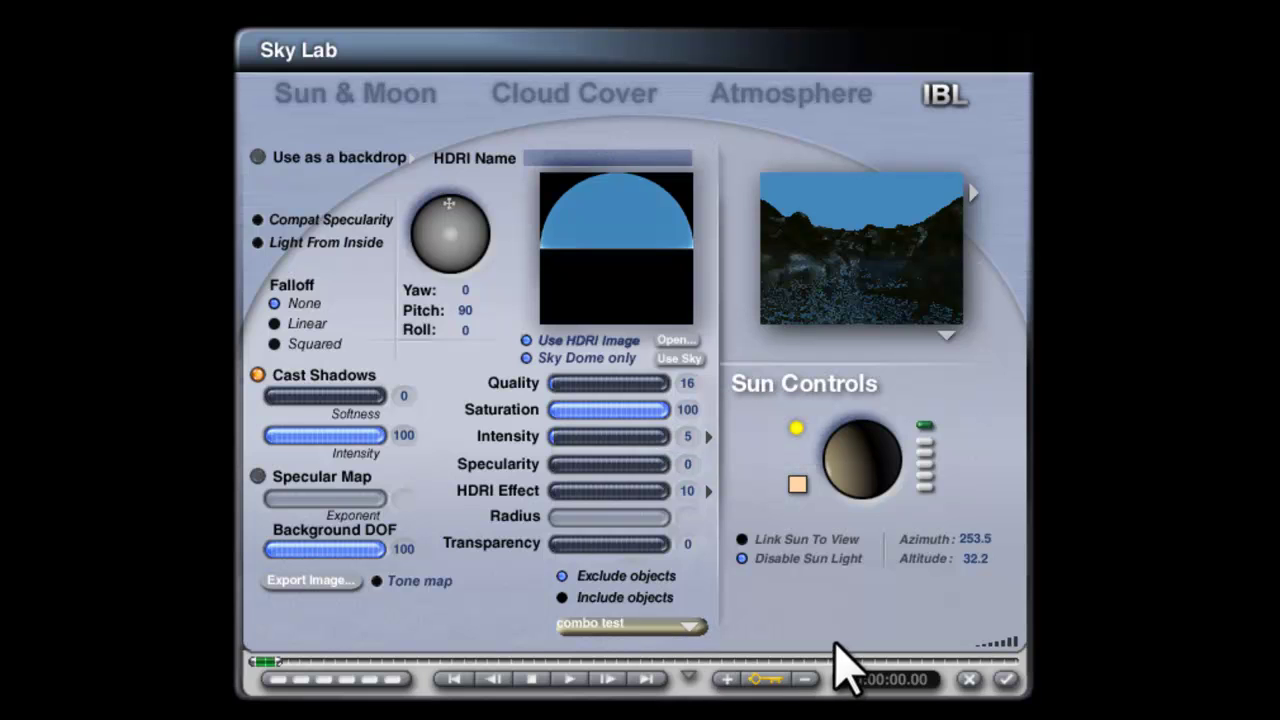
left_click(688, 490)
key("Return")
left_click(1006, 680)
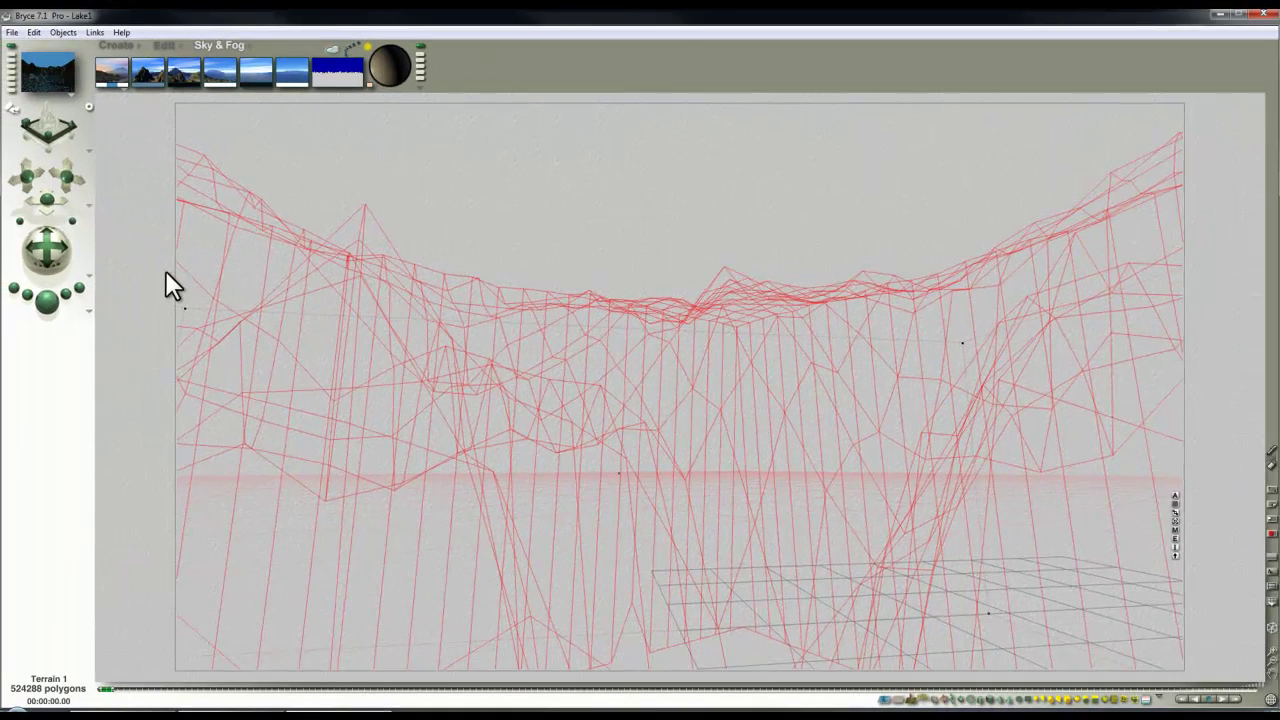
left_click(45, 305)
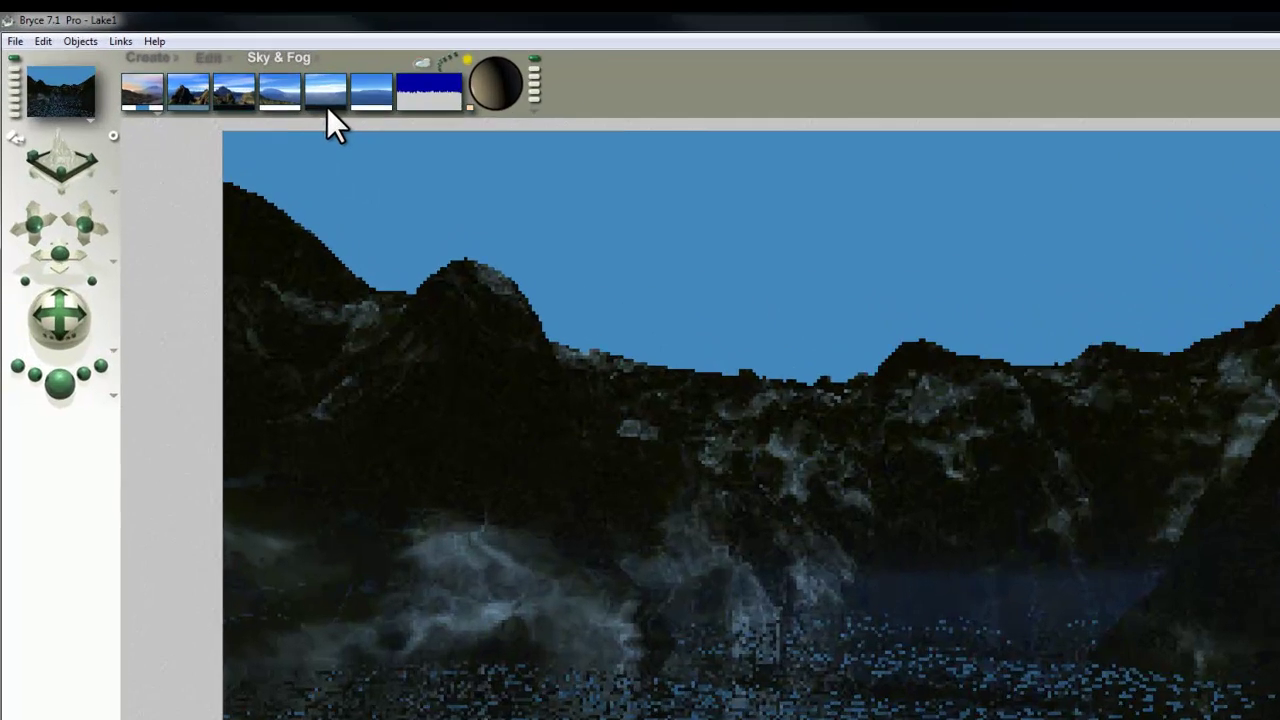
Set the Sky Dome colour to black for the image-lit scene
left_click(259, 86)
left_click(923, 588)
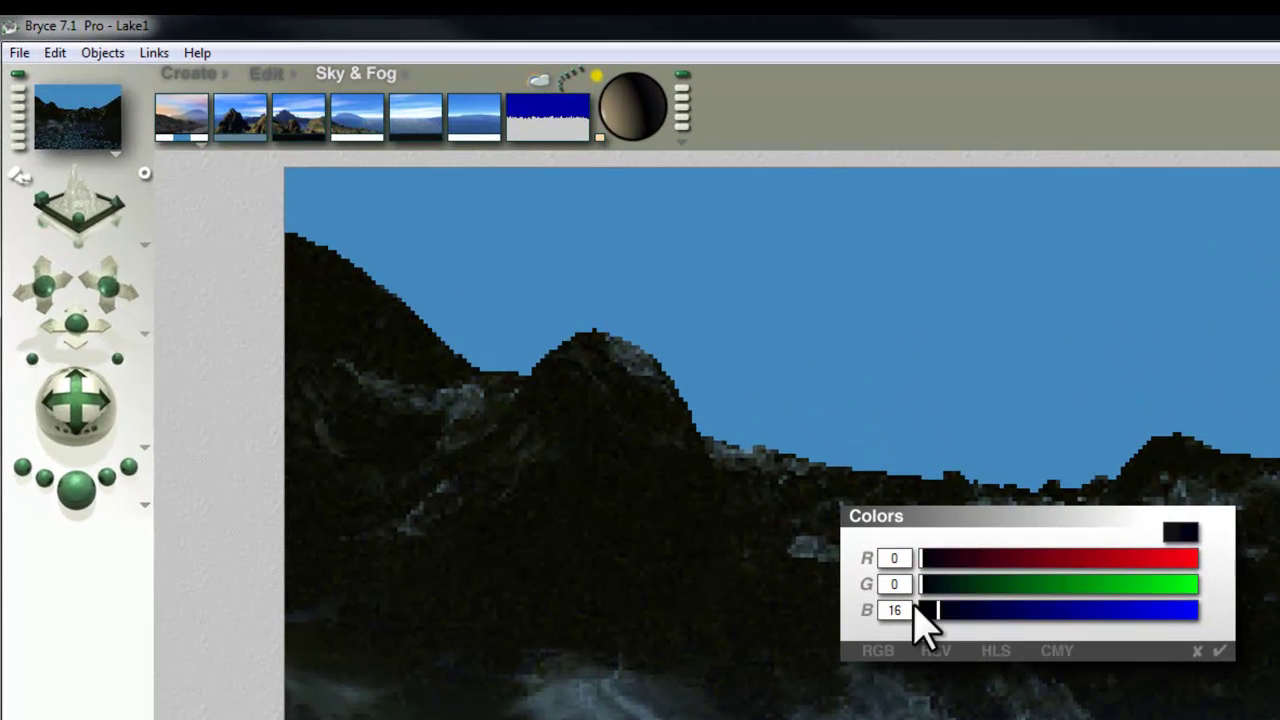
left_click(1220, 651)
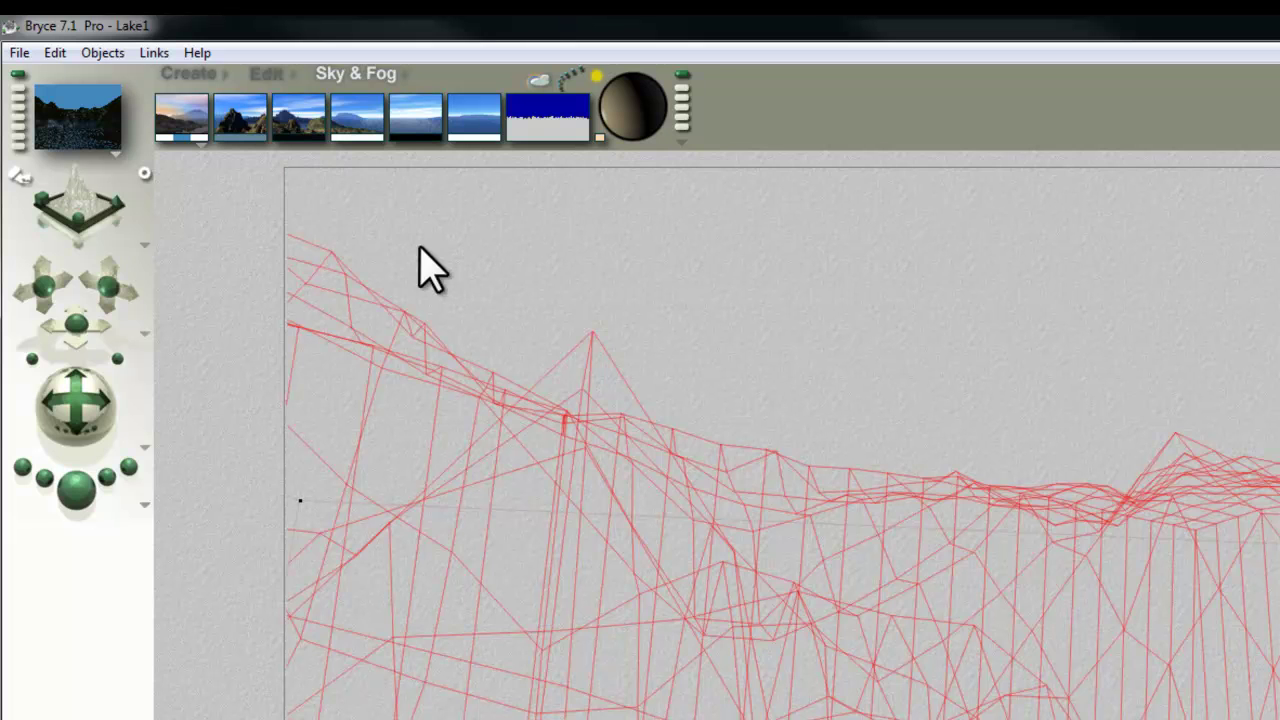
Set the ambient colour to black by bringing all its RGB values to 0, and render the scene
left_click(244, 140)
left_click_drag(1051, 569, 808, 585)
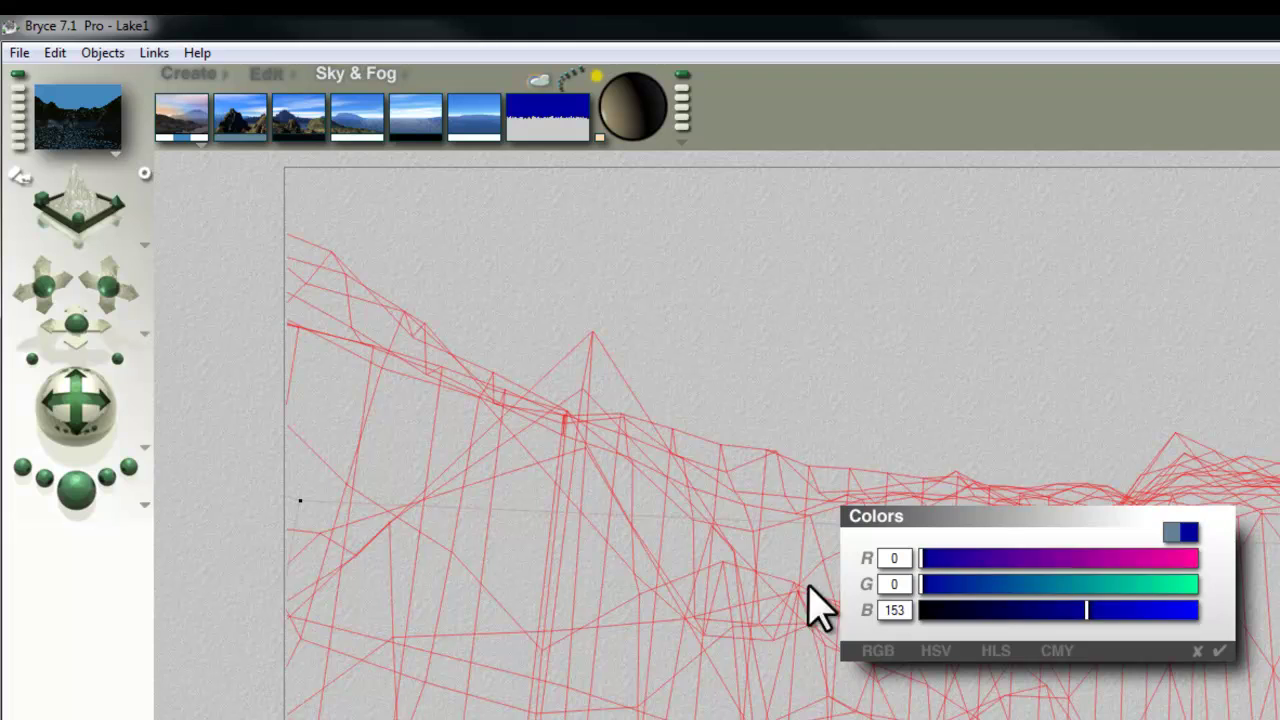
left_click_drag(922, 610, 780, 608)
left_click(1220, 651)
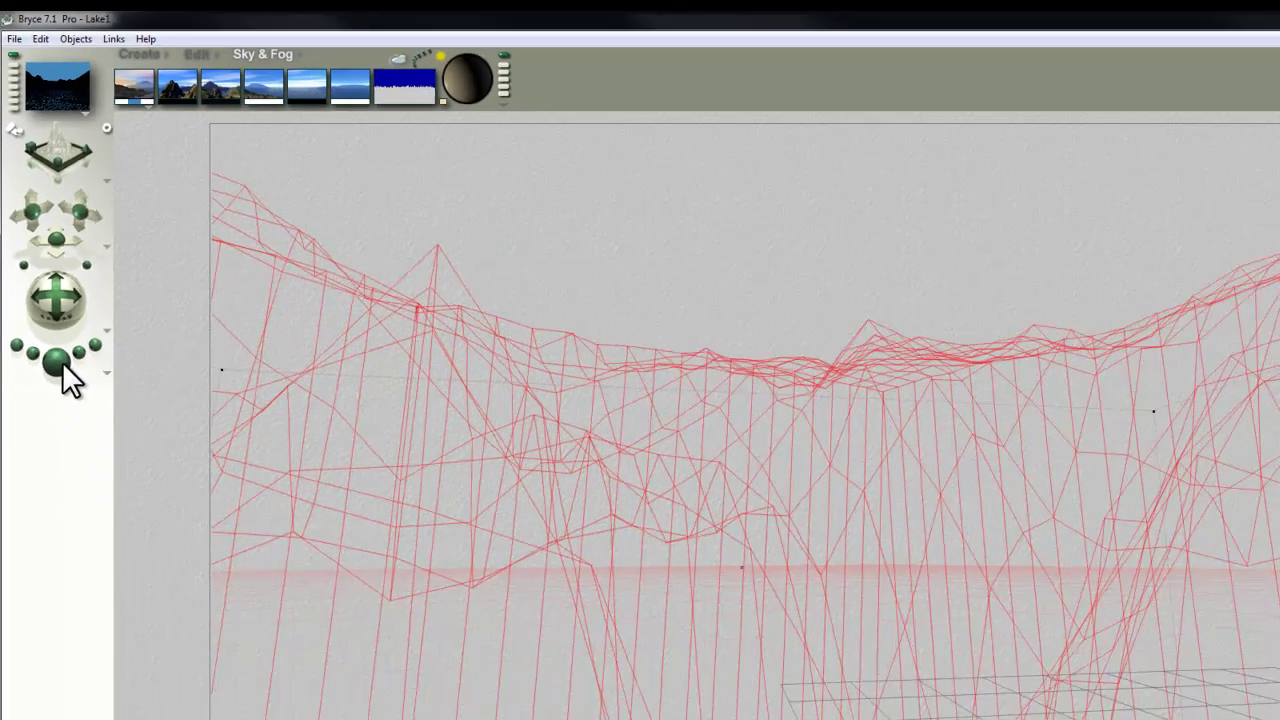
left_click(60, 362)
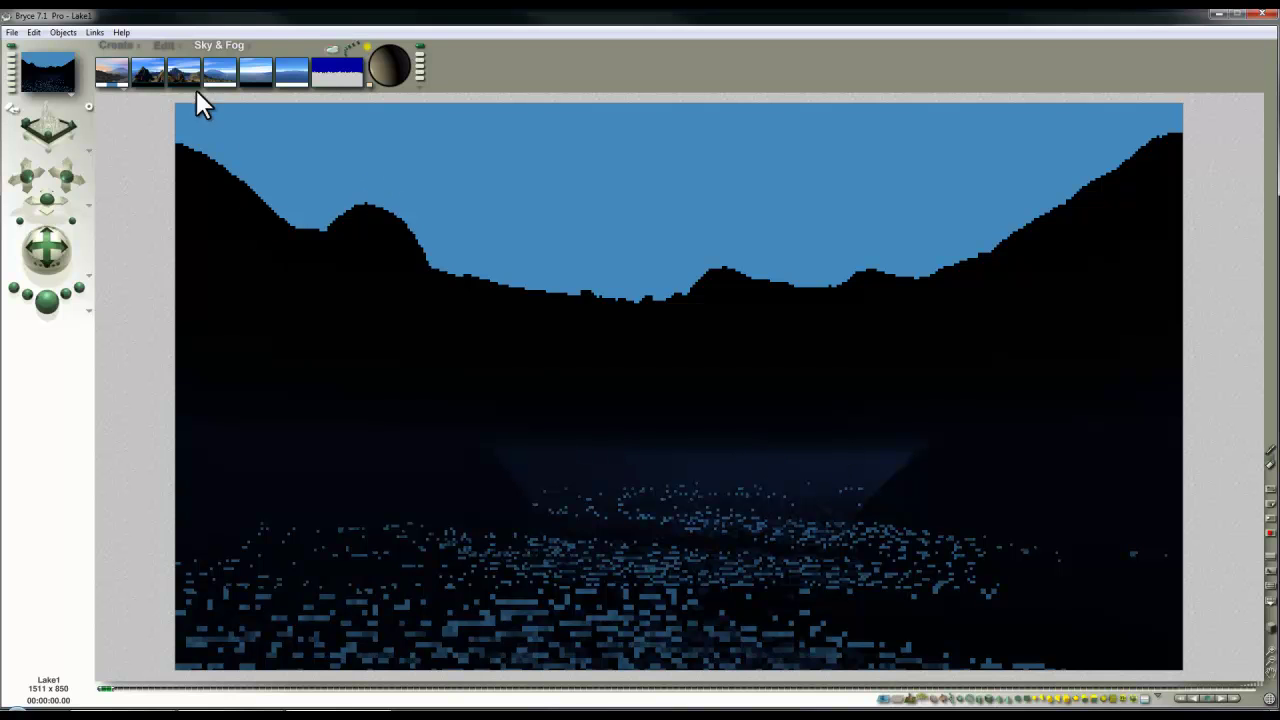
Remove the haze and fog from the image-lit lake scene and render it
left_click_drag(220, 72, 206, 85)
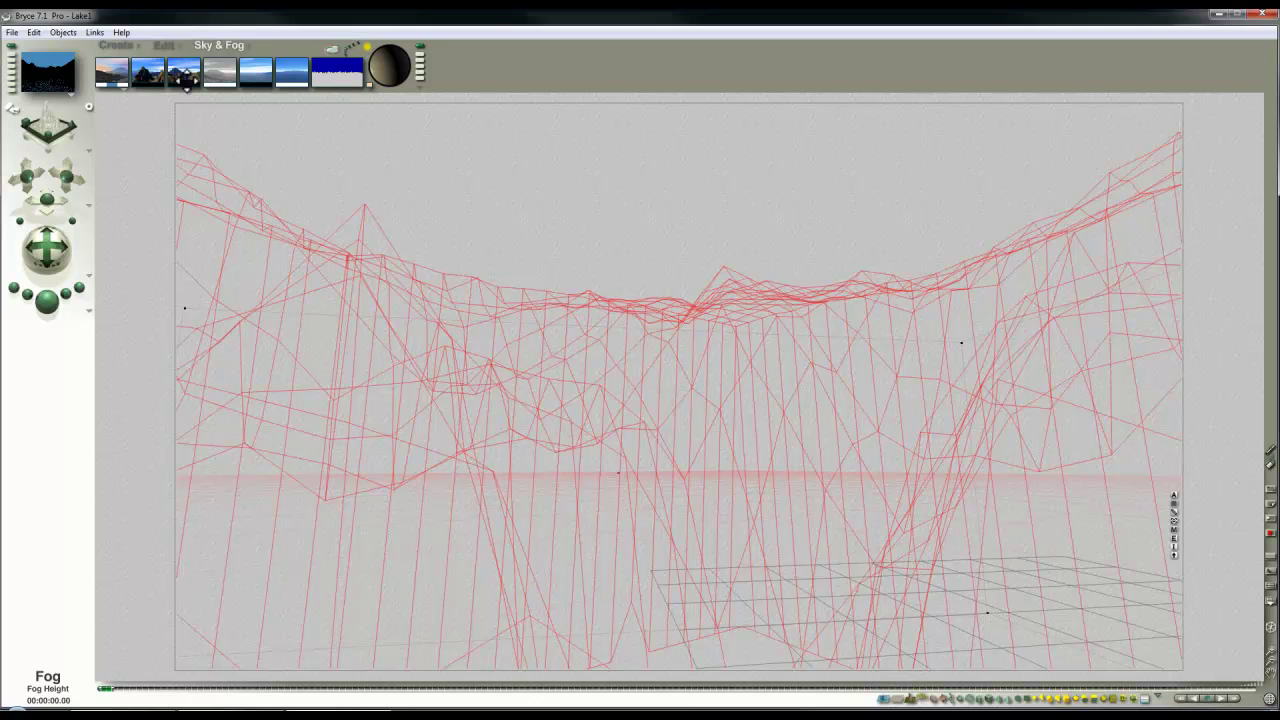
left_click(186, 83)
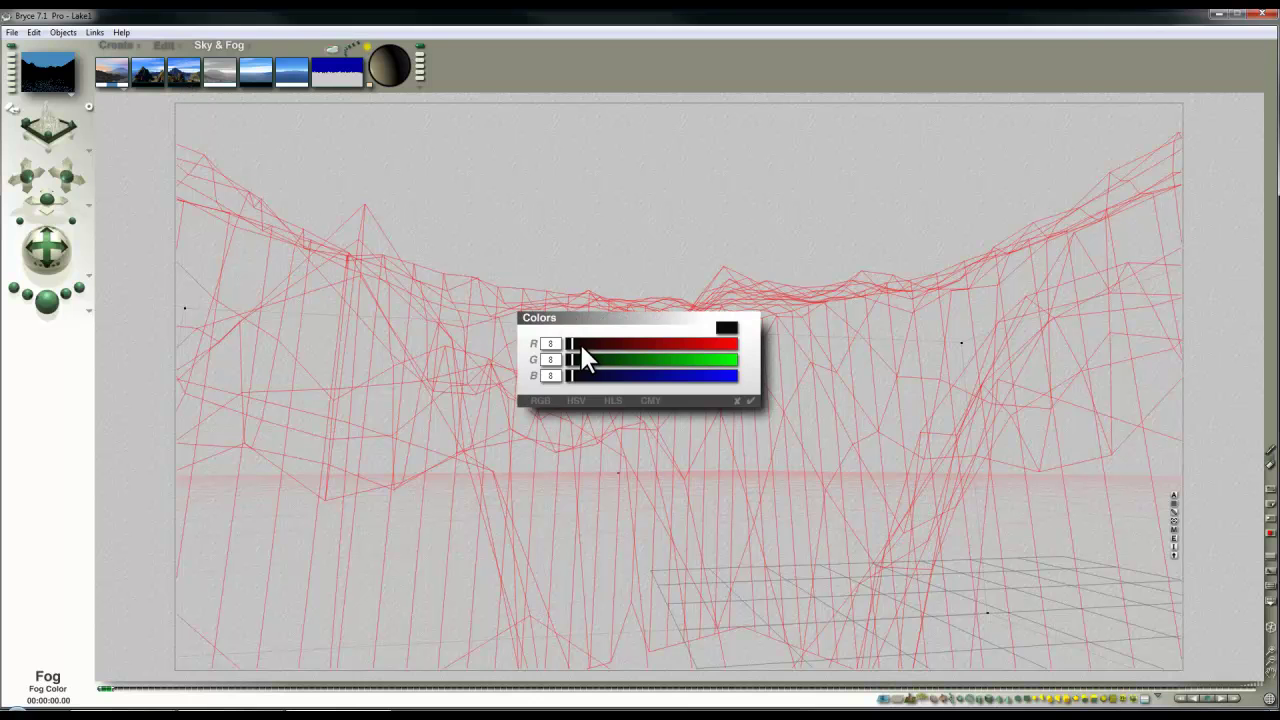
left_click(763, 412)
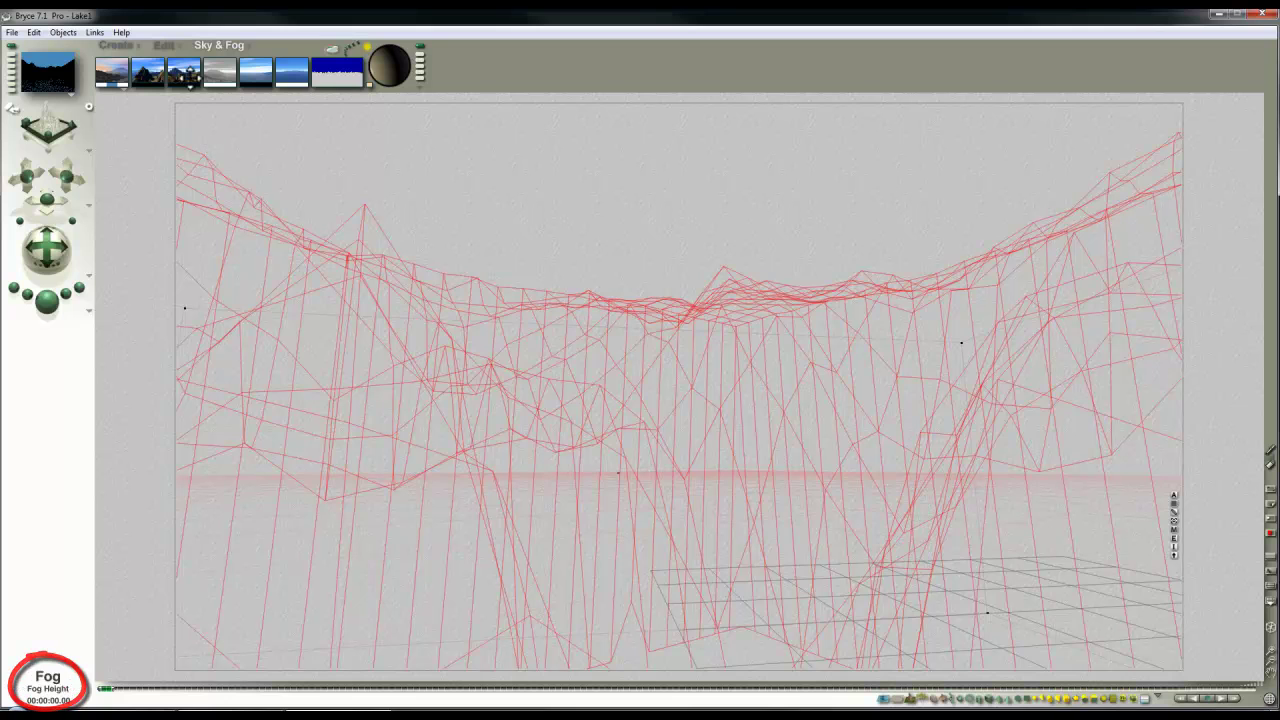
key("ctrl+r")
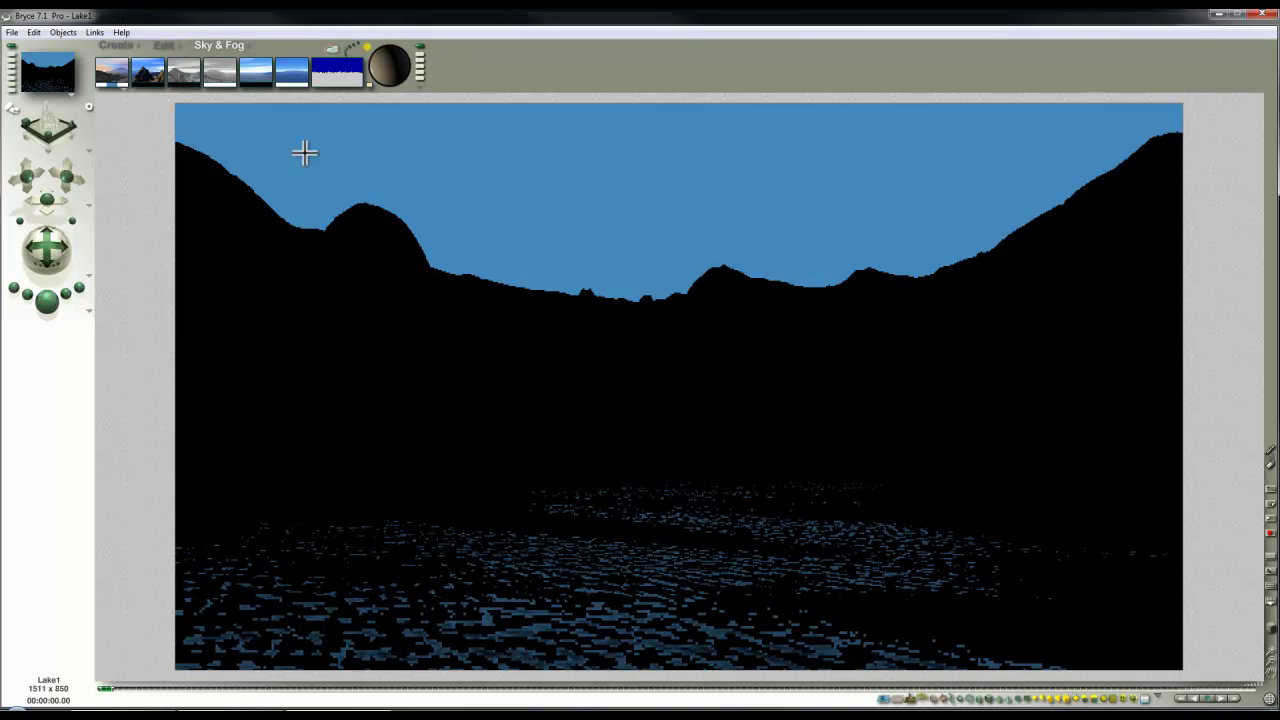
In the Sky Lab's image-based lighting, try an HDRI Effect of 50, raise it to 200, and set the saturation to 70
left_click(340, 55)
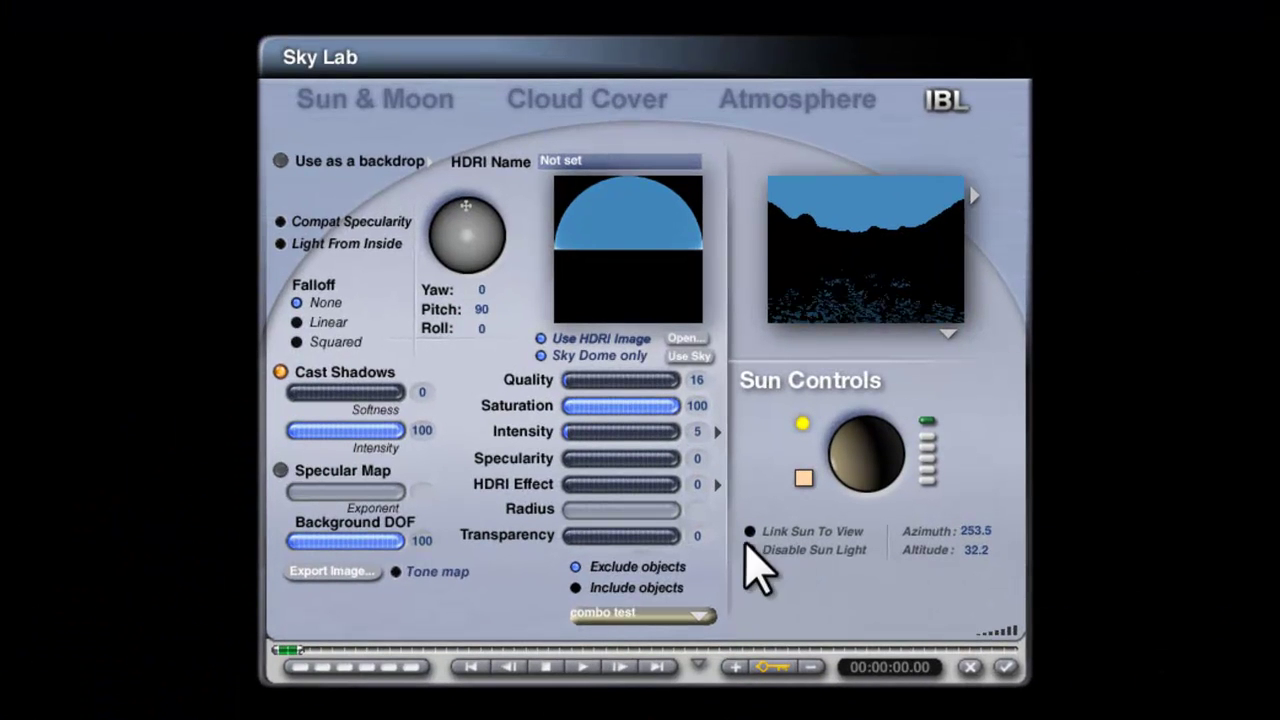
left_click(694, 484)
type("50")
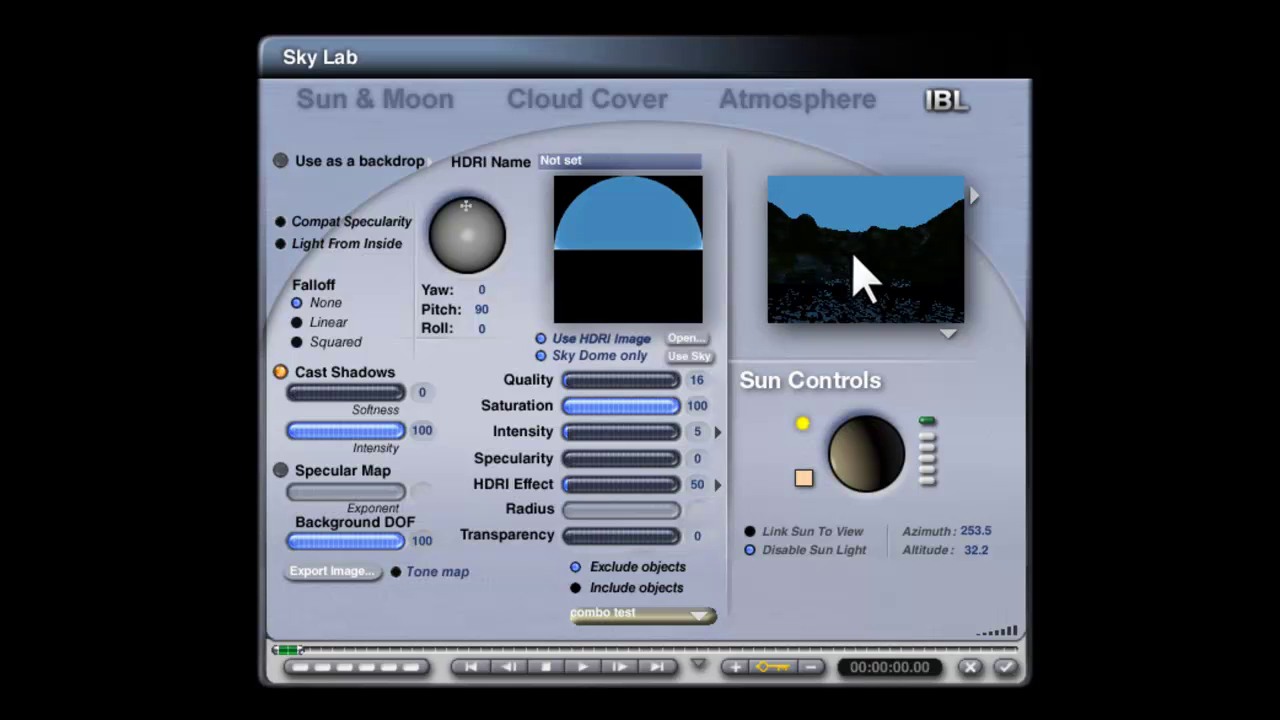
left_click(697, 484)
type("200")
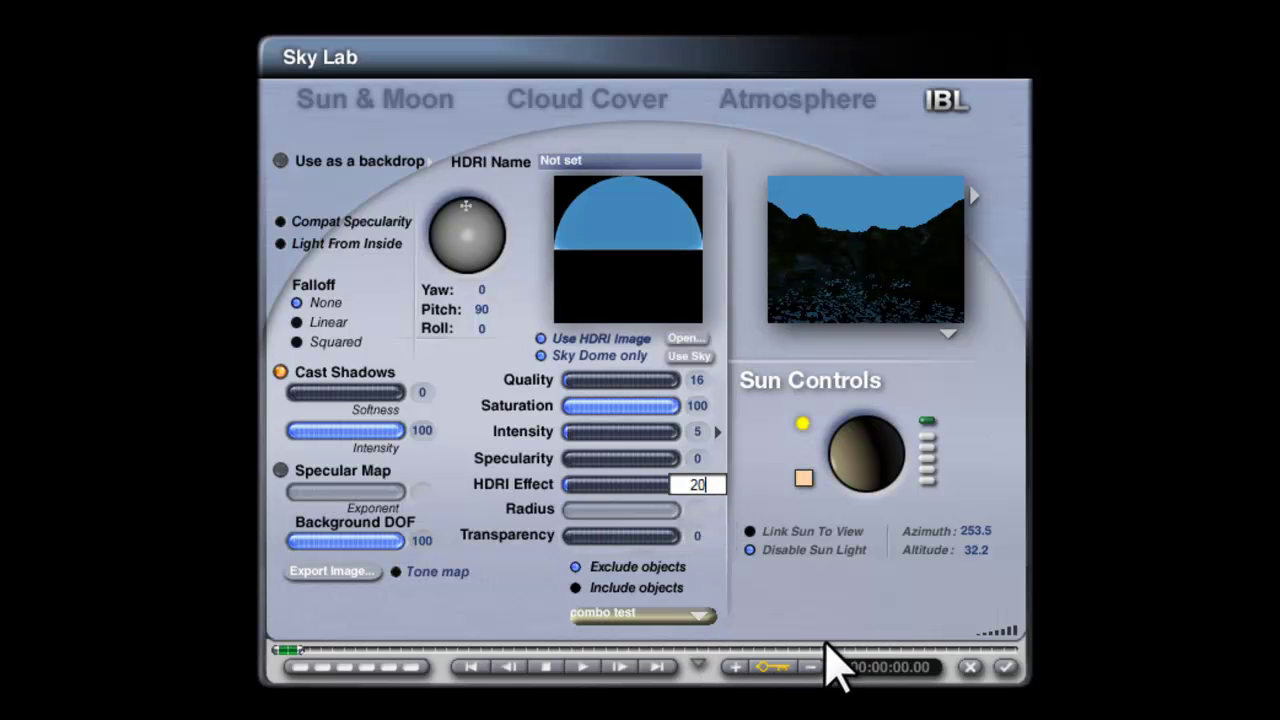
key("Return")
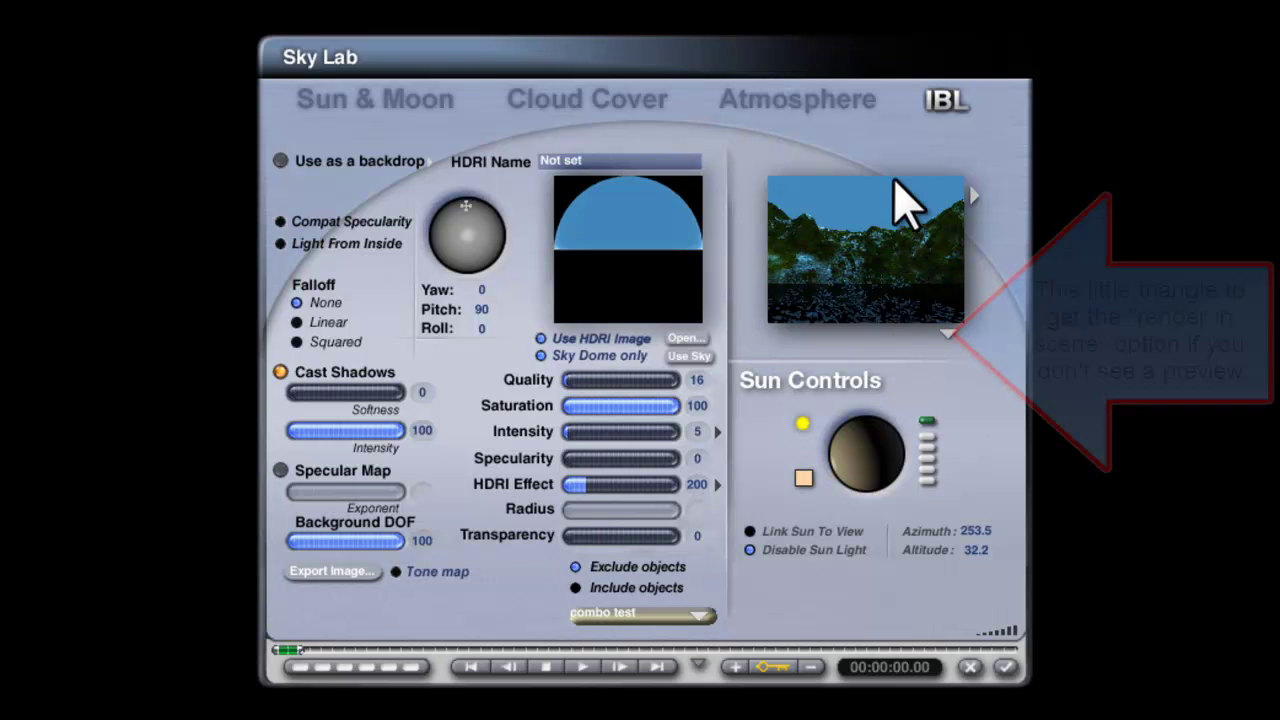
left_click(698, 406)
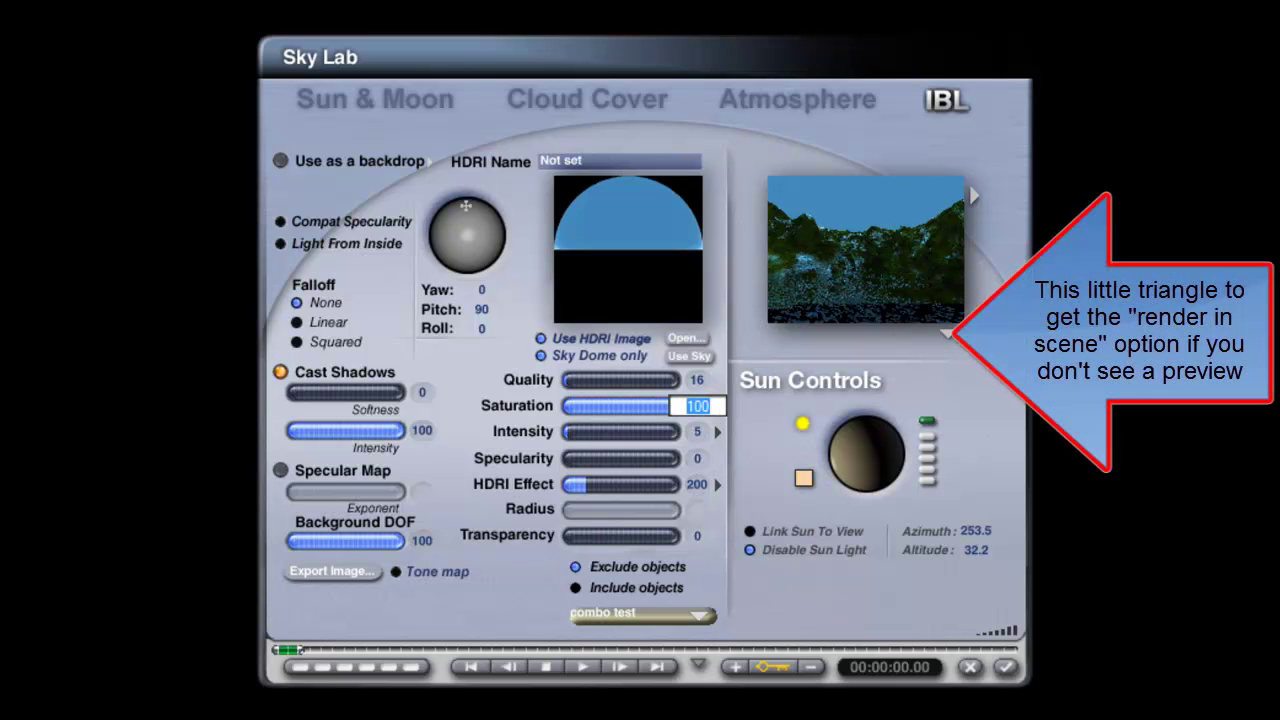
type("70")
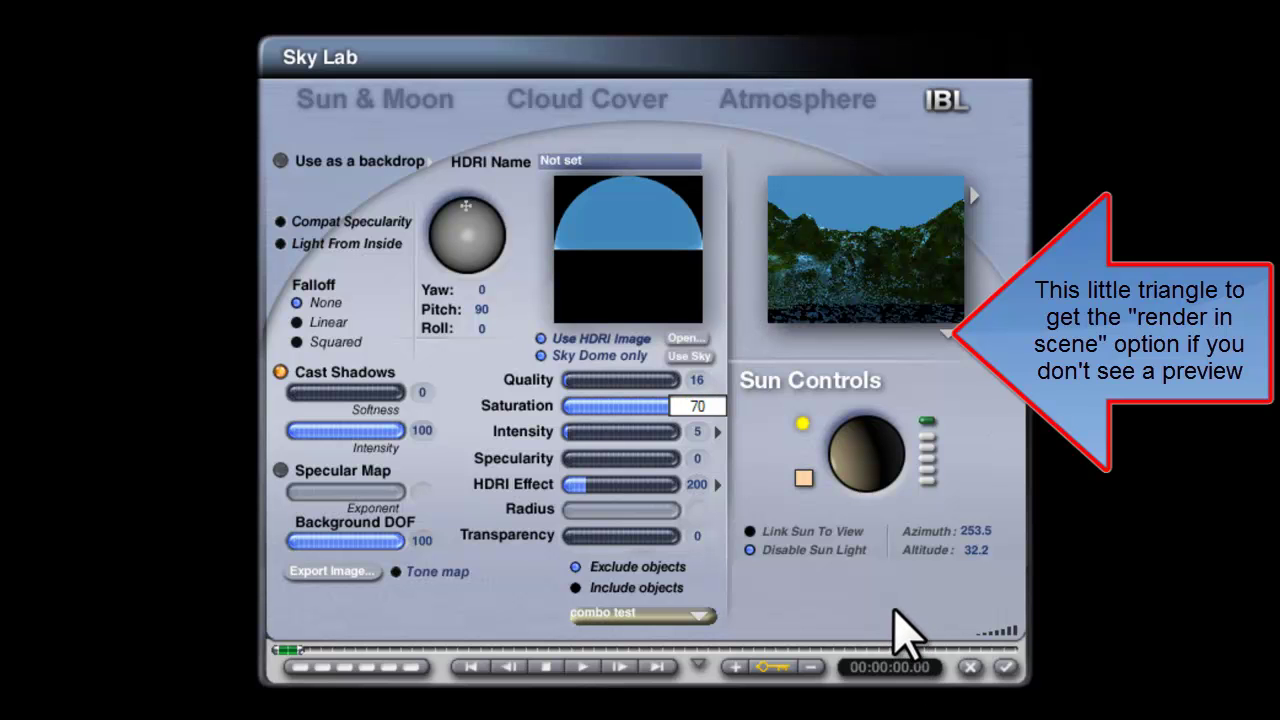
key("Return")
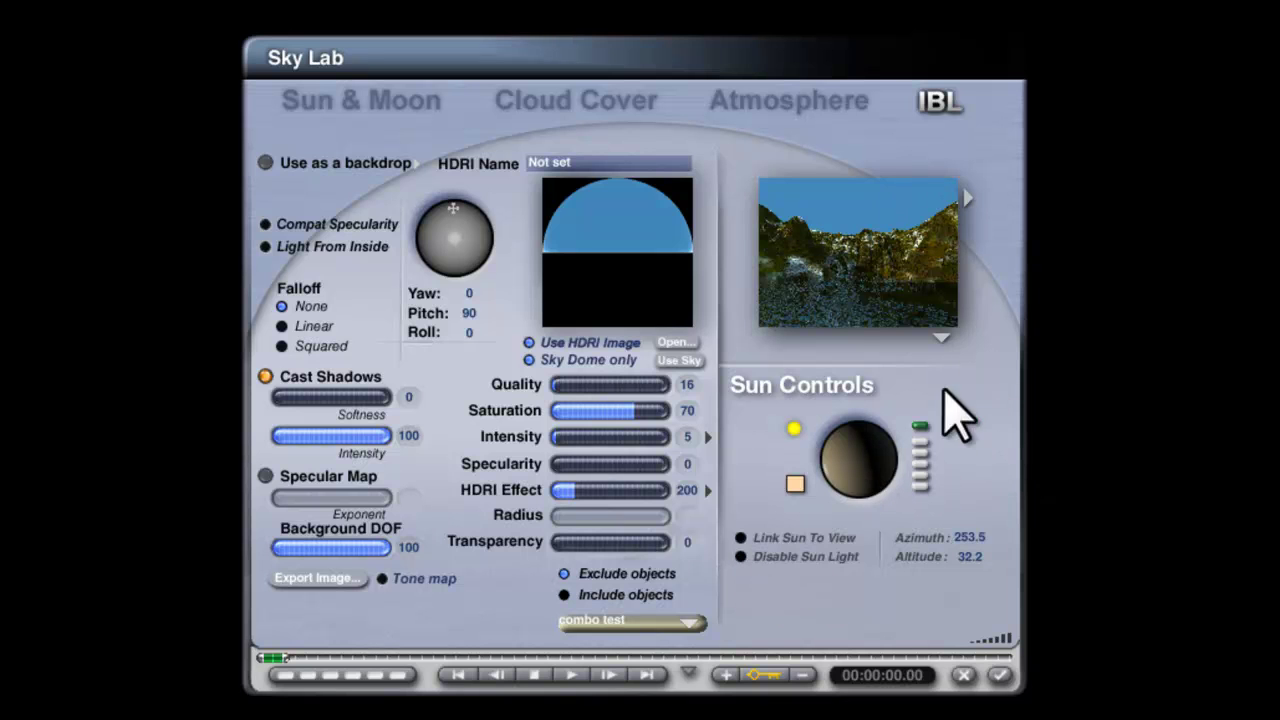
Set the sun's diffuse intensity to 200 in the Sky Lab
left_click(361, 102)
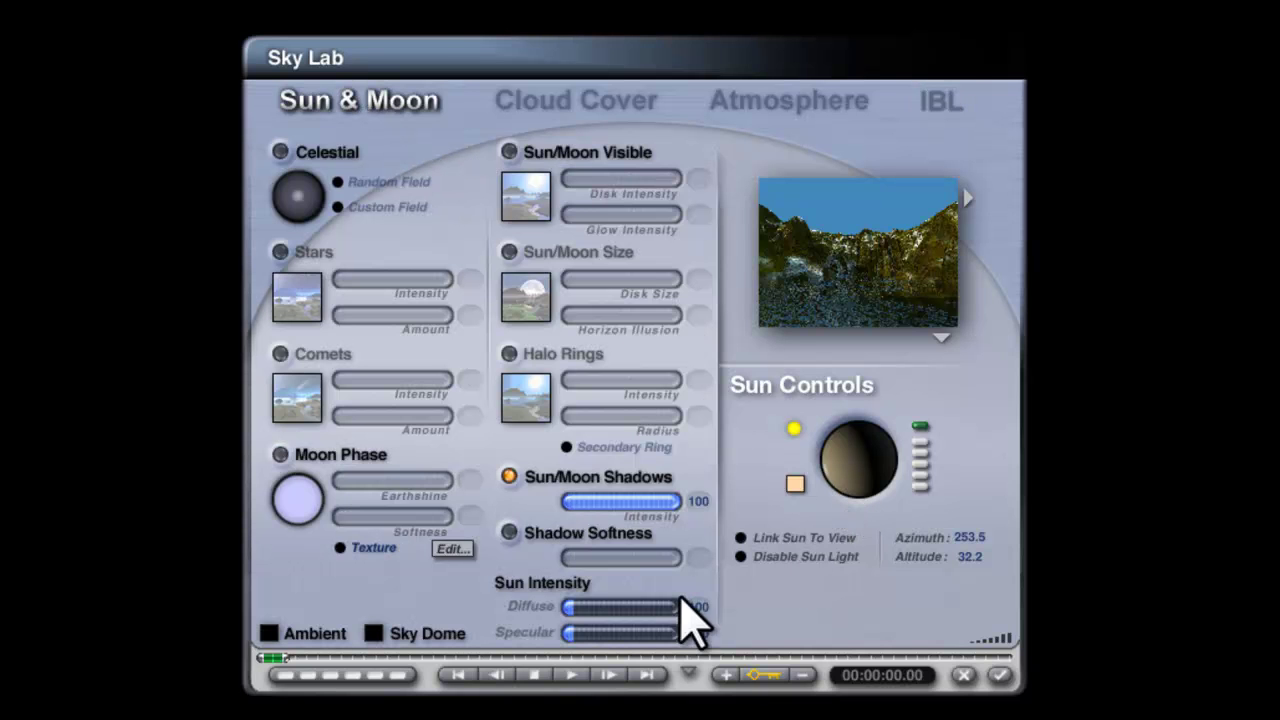
left_click(693, 608)
type("200")
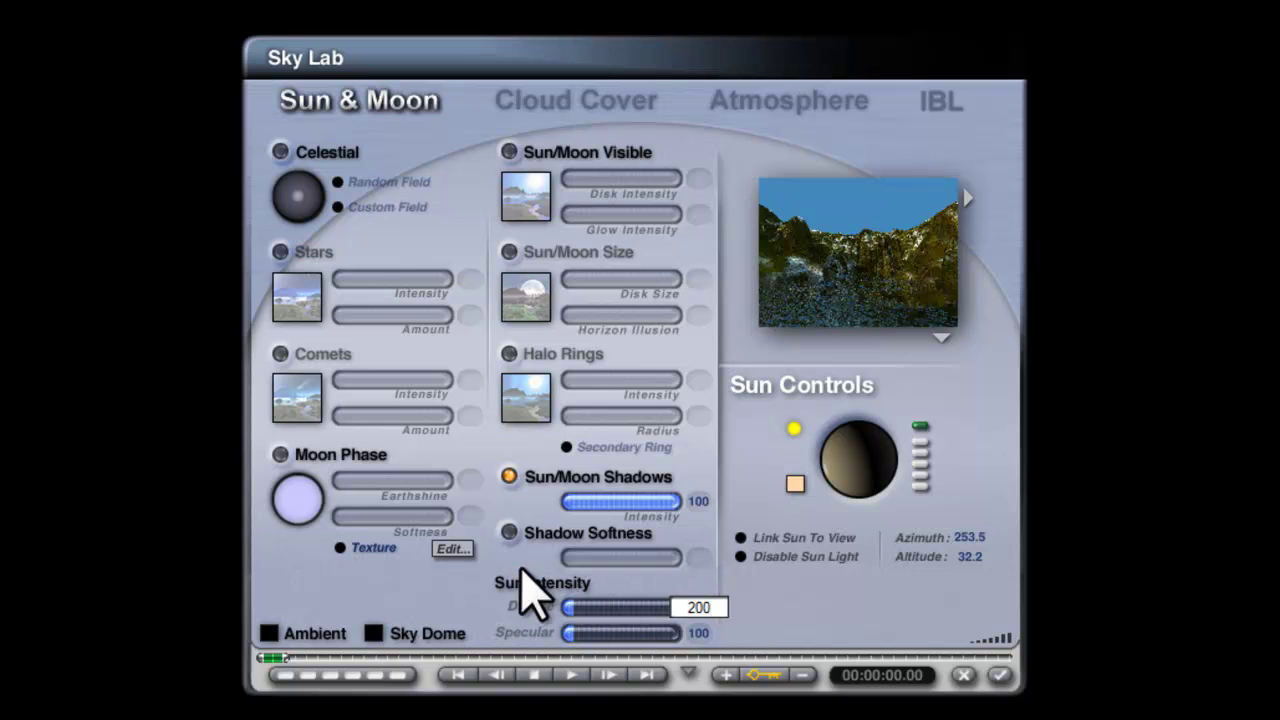
key("Return")
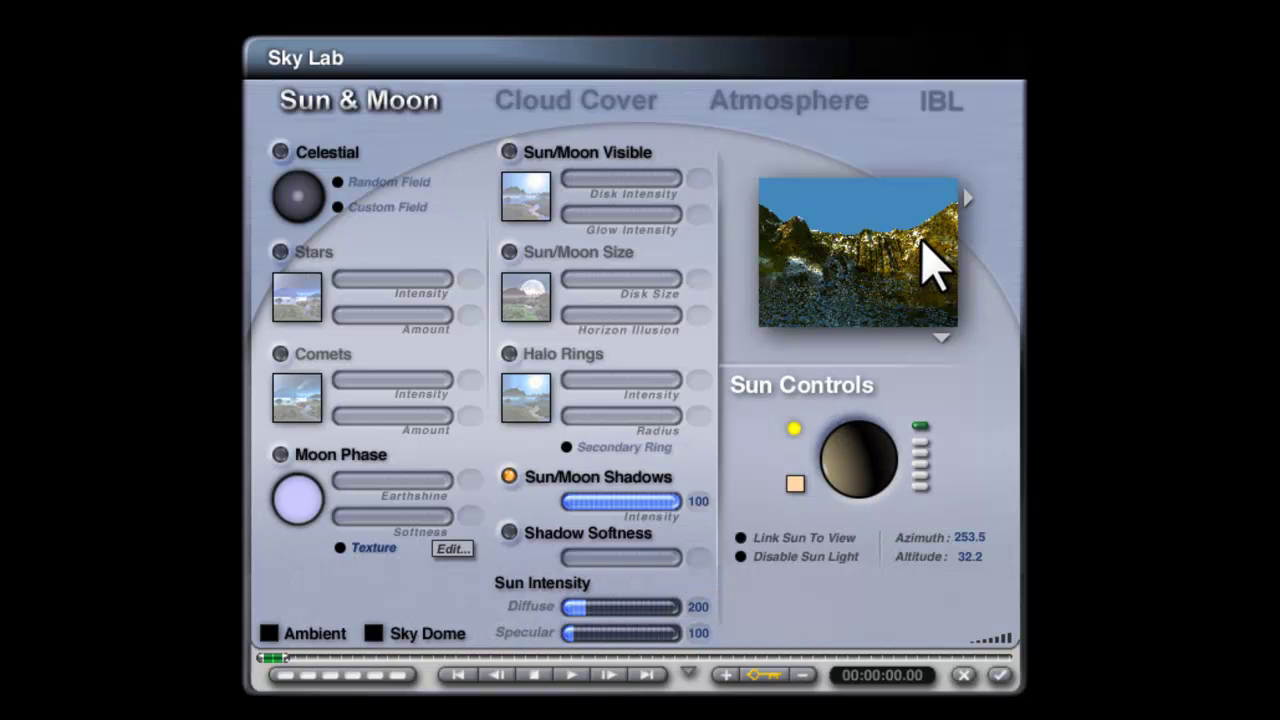
Move the sun to azimuth 356.8 and altitude 42.1, and make the sun visible in the sky
left_click(942, 340)
left_click(1040, 356)
mouse_move(848, 475)
left_mouse_down()
mouse_move(849, 452)
mouse_move(840, 468)
mouse_move(862, 472)
mouse_move(866, 446)
left_mouse_up()
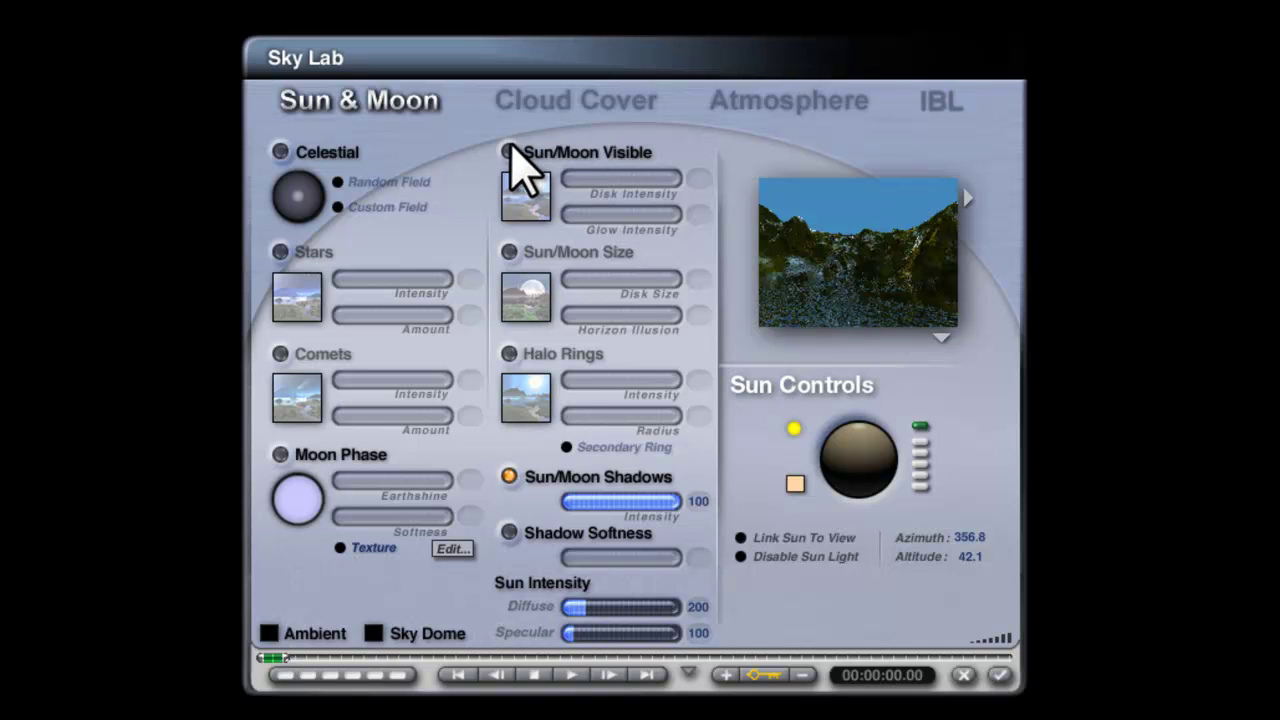
left_click(509, 152)
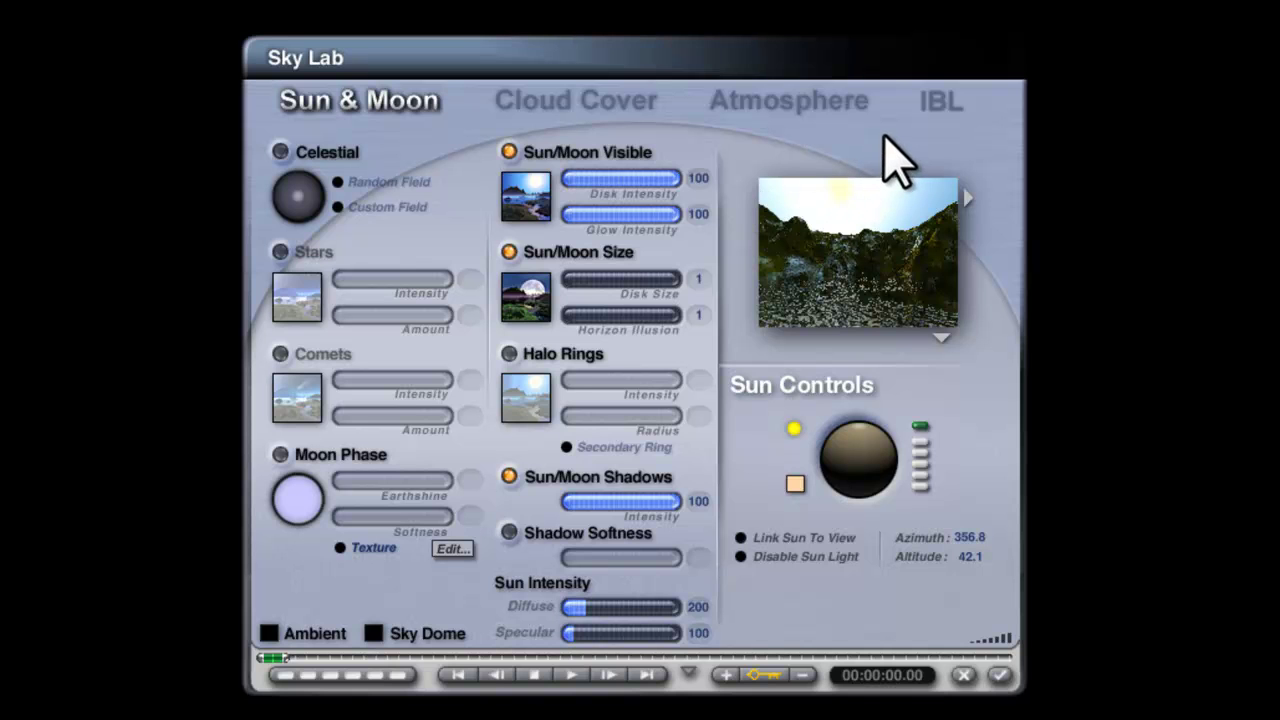
Regenerate the IBL HDRI image from the sky with the visible sun at a sky resolution of 600
left_click(938, 104)
left_click(681, 360)
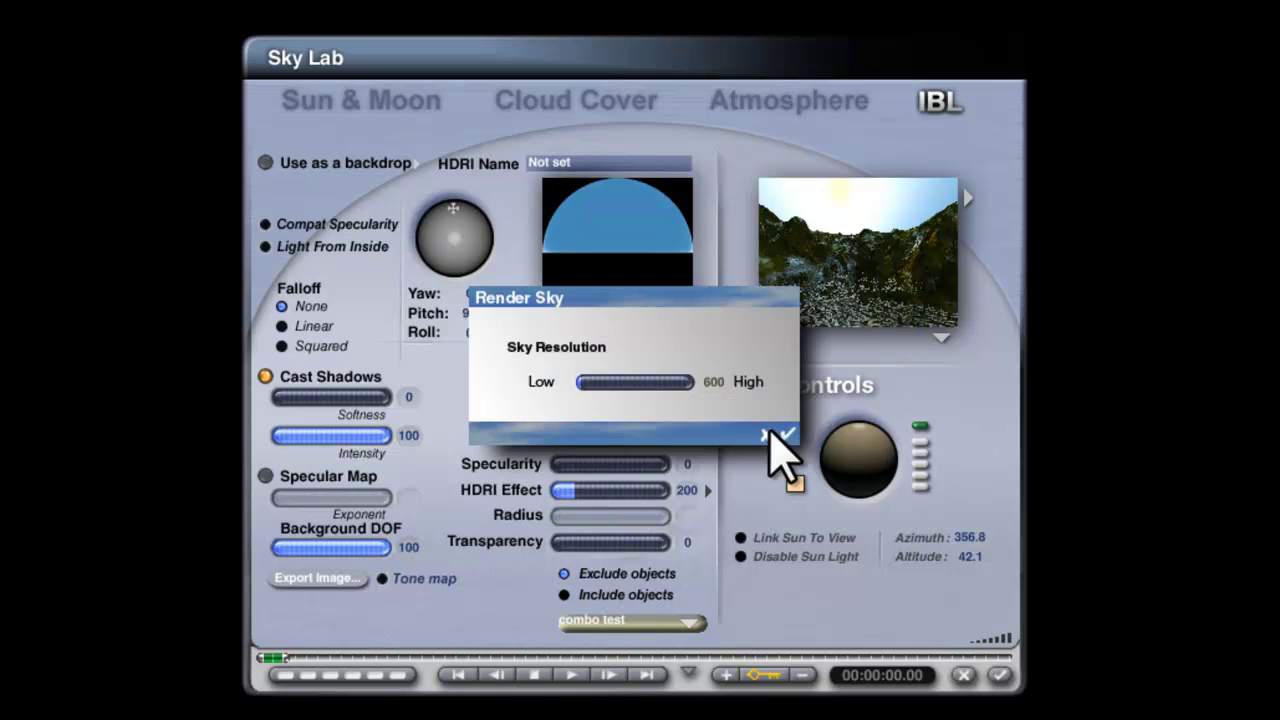
left_click(787, 434)
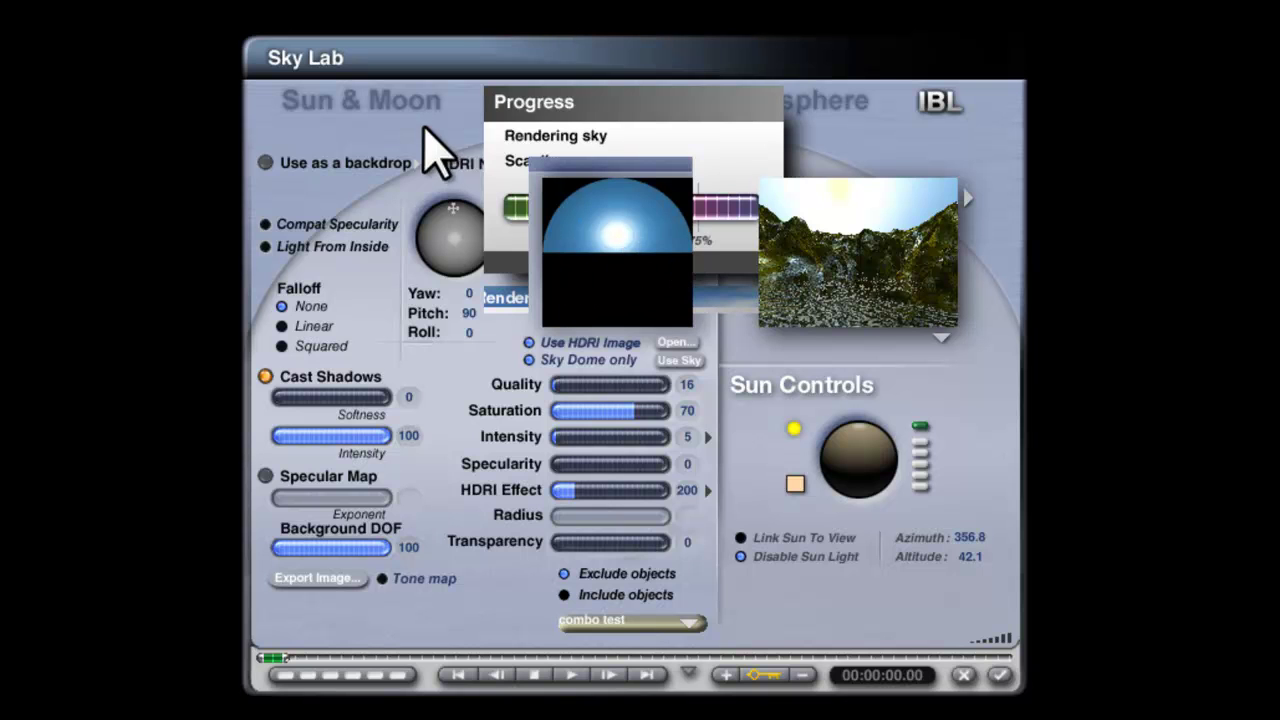
Move the sun to azimuth 88.9 and altitude 39.8, and turn off Sun/Moon Visible
left_click_drag(858, 465, 826, 462)
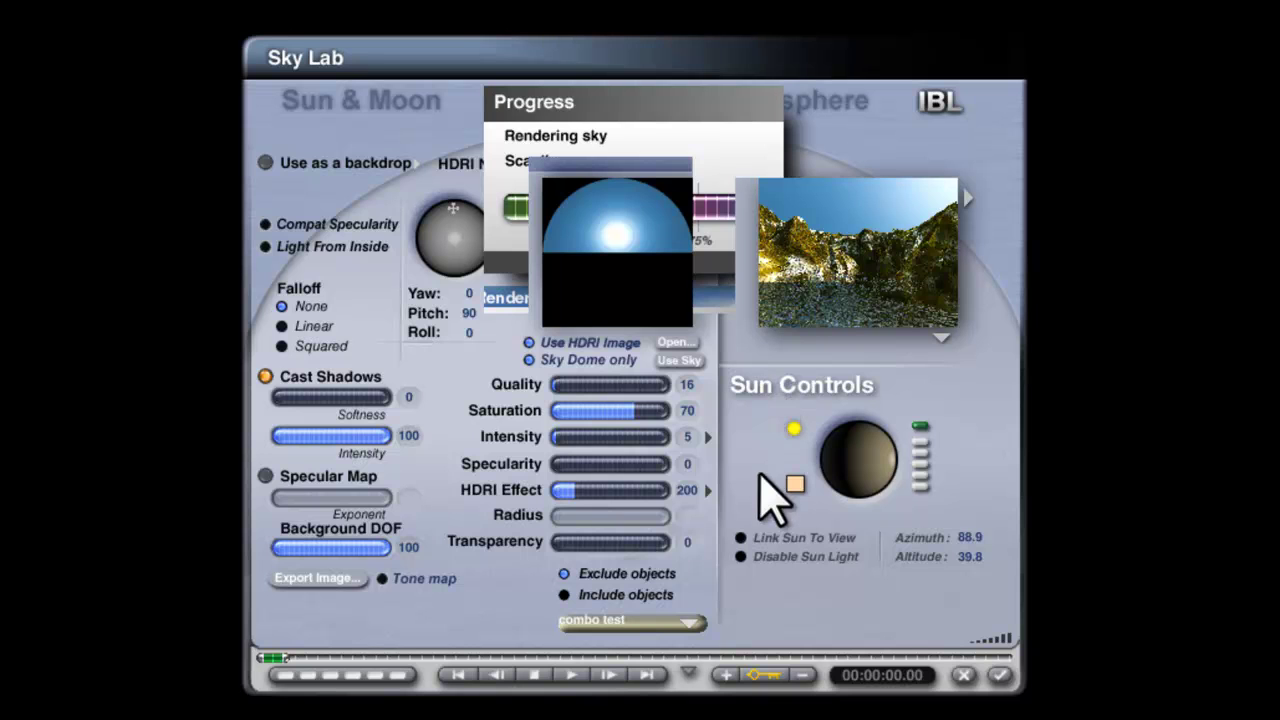
left_click(427, 106)
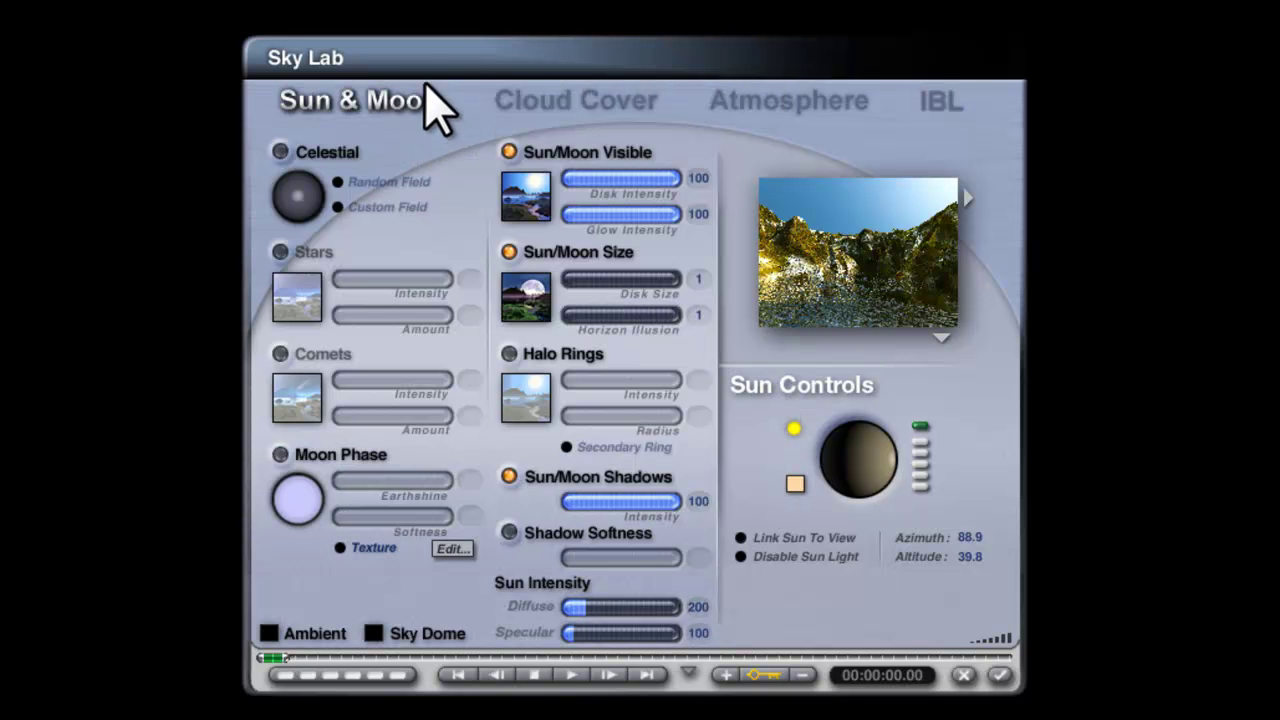
left_click(940, 104)
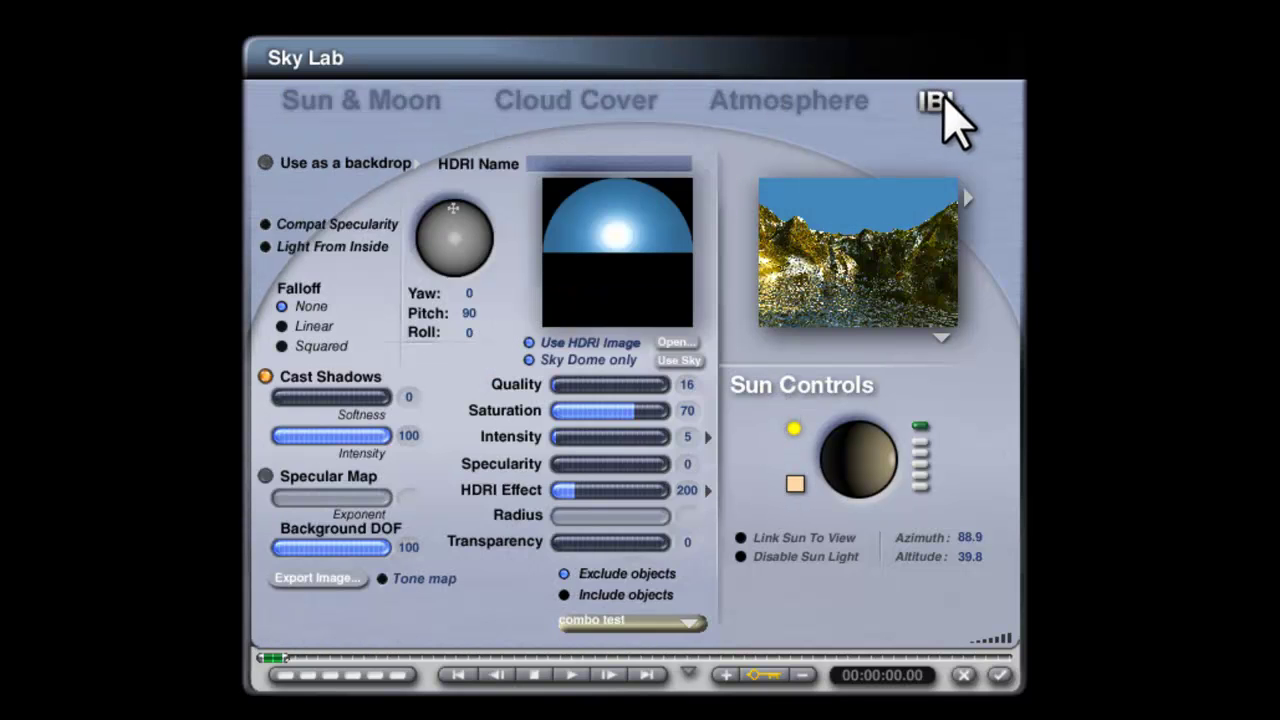
Regenerate the IBL HDRI image from the sky without the visible sun, and turn the sun light back on
left_click(679, 360)
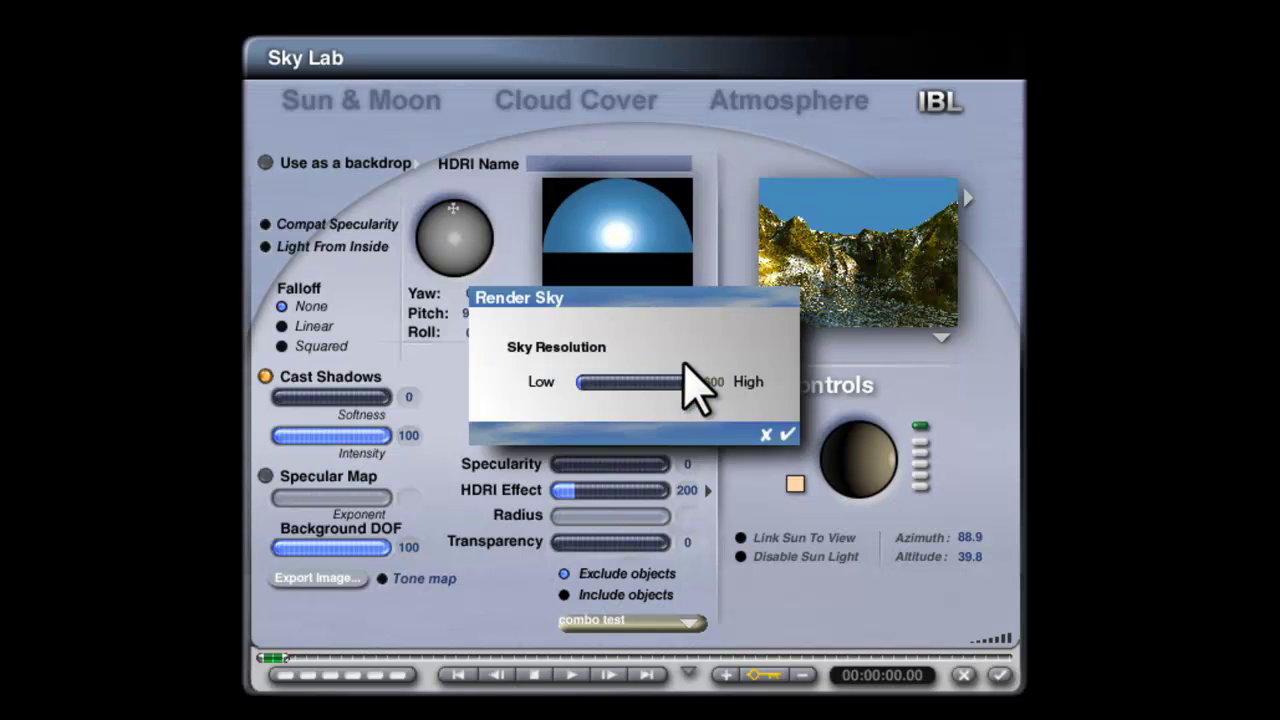
left_click(786, 434)
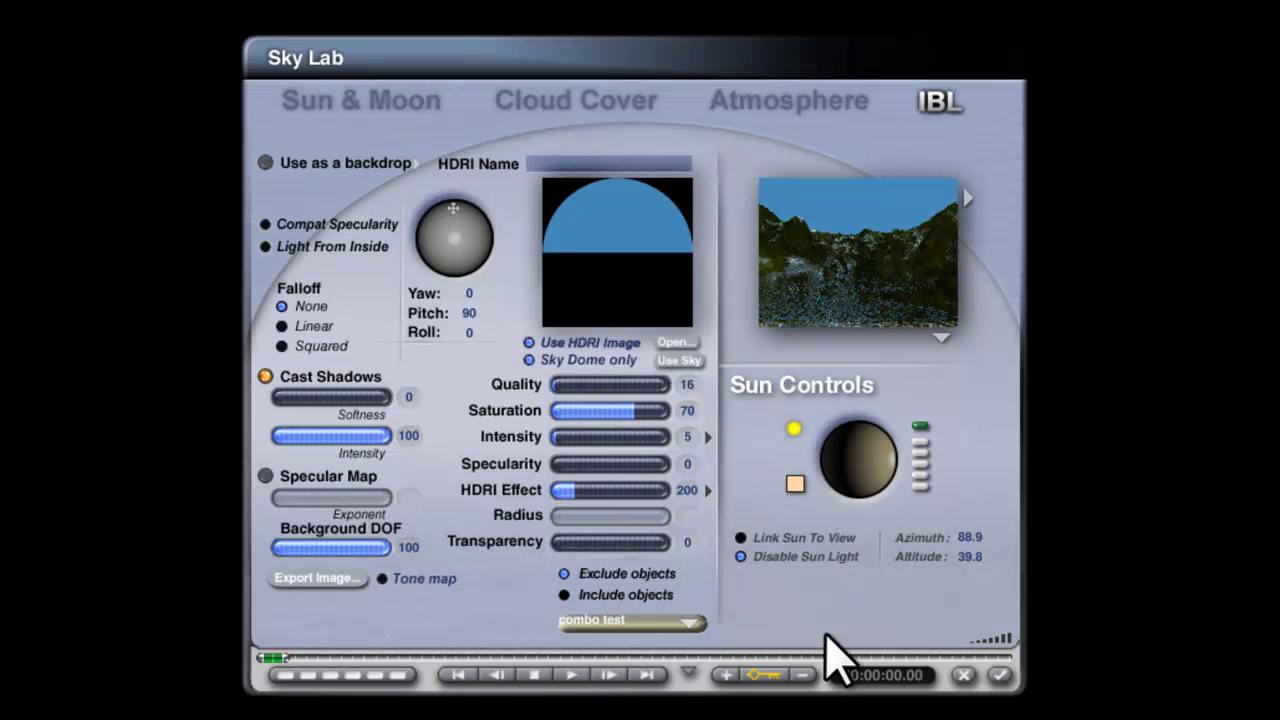
left_click(741, 557)
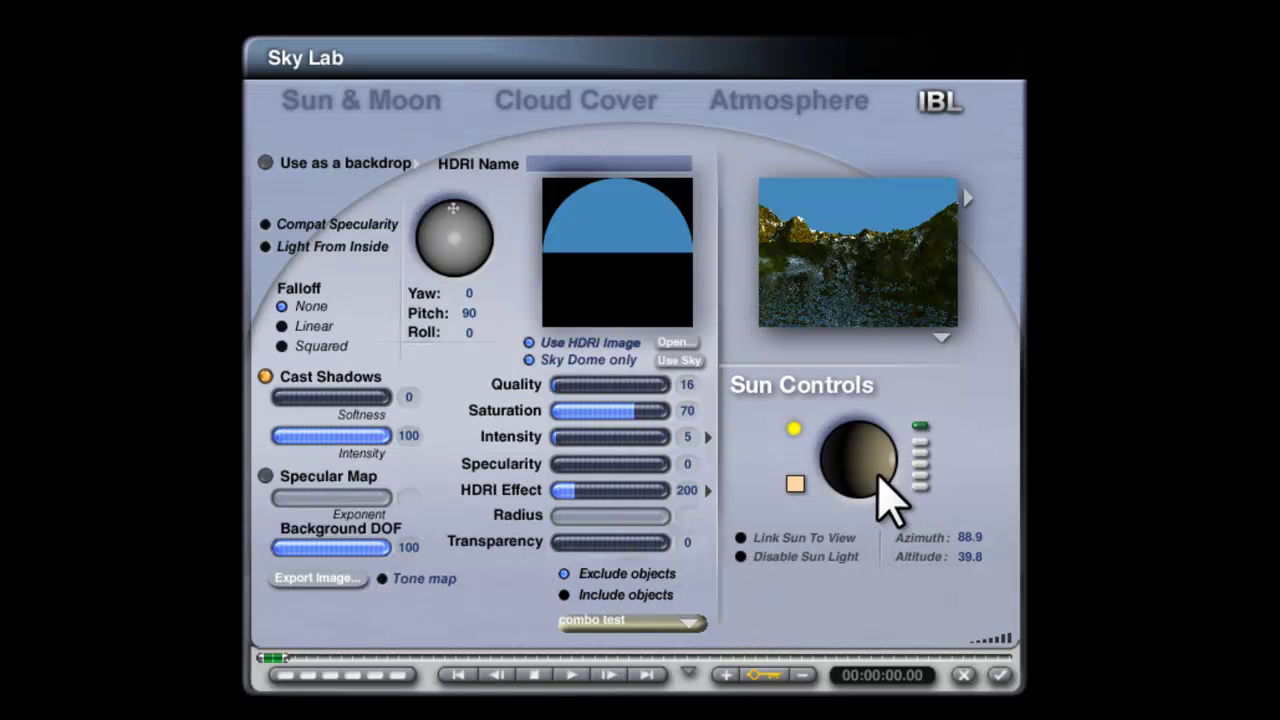
Turn Sun/Moon Visible on, move the sun to azimuth 284.8 and altitude 25.6, and apply the Sky Lab settings
left_click(376, 118)
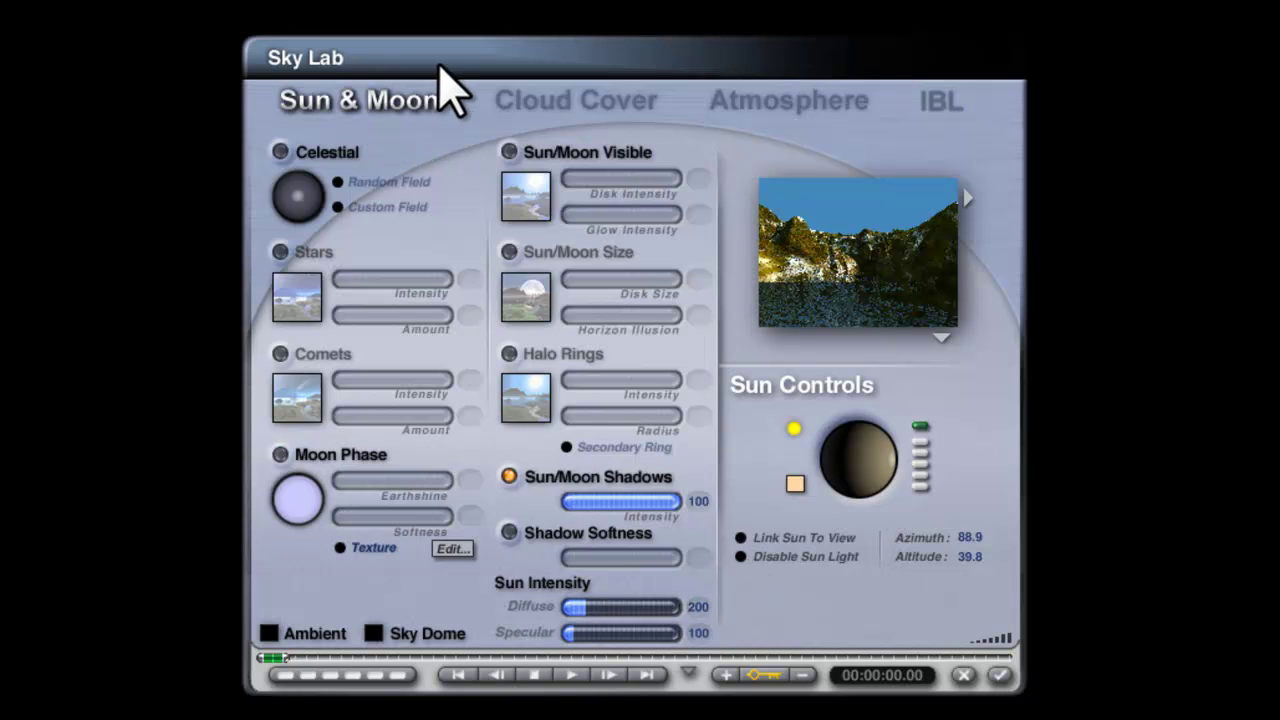
left_click(509, 152)
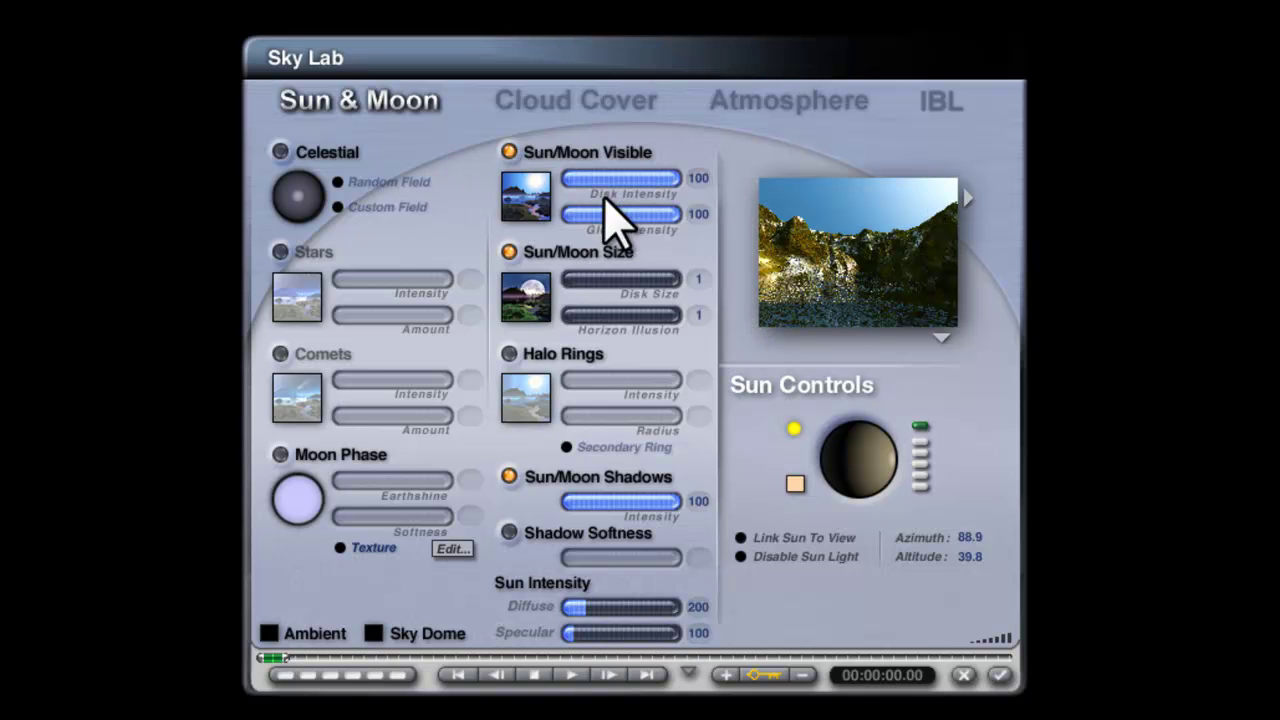
left_click_drag(886, 476, 847, 472)
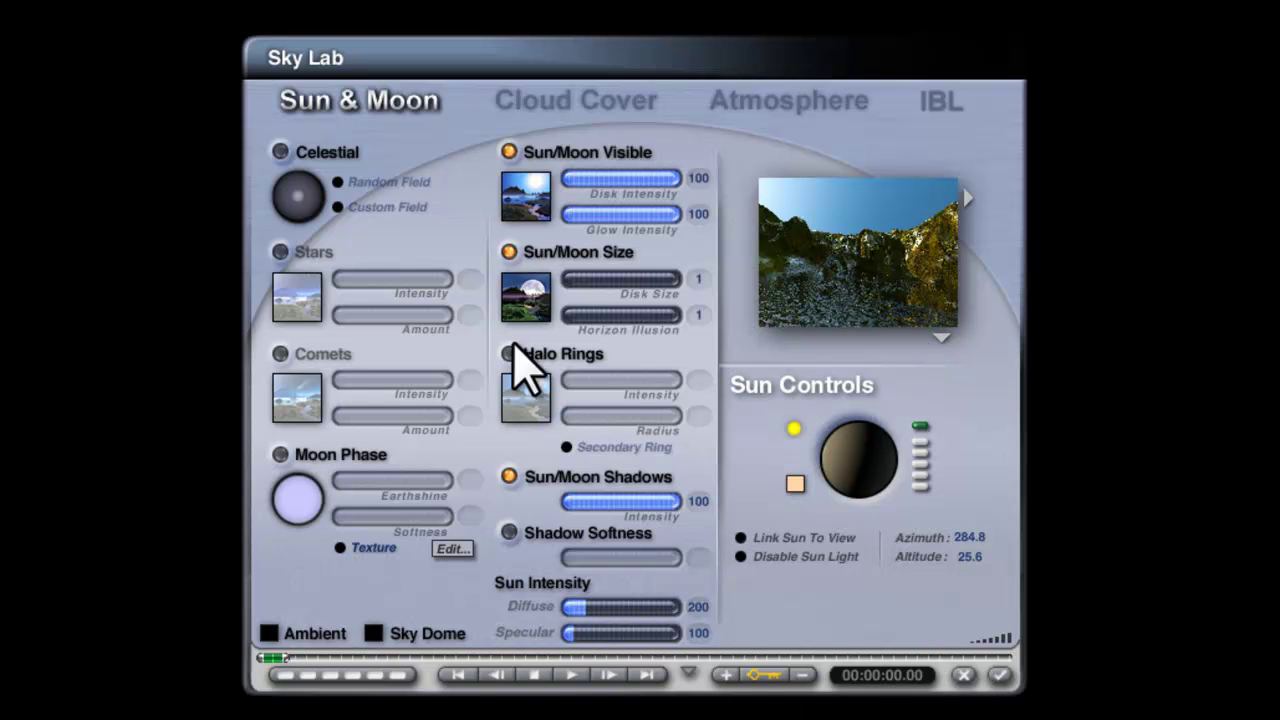
left_click(999, 676)
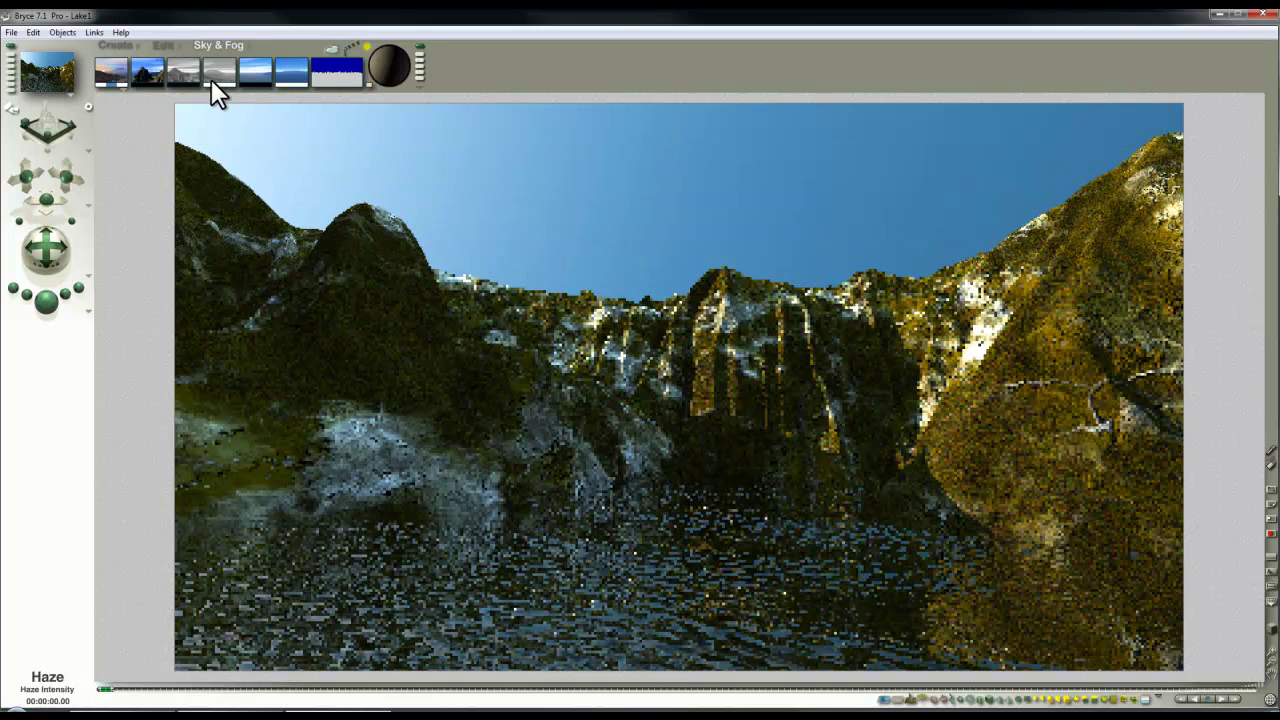
Bring fog back into the lake scene by raising its intensity, and render the scene
left_click_drag(216, 69, 215, 67)
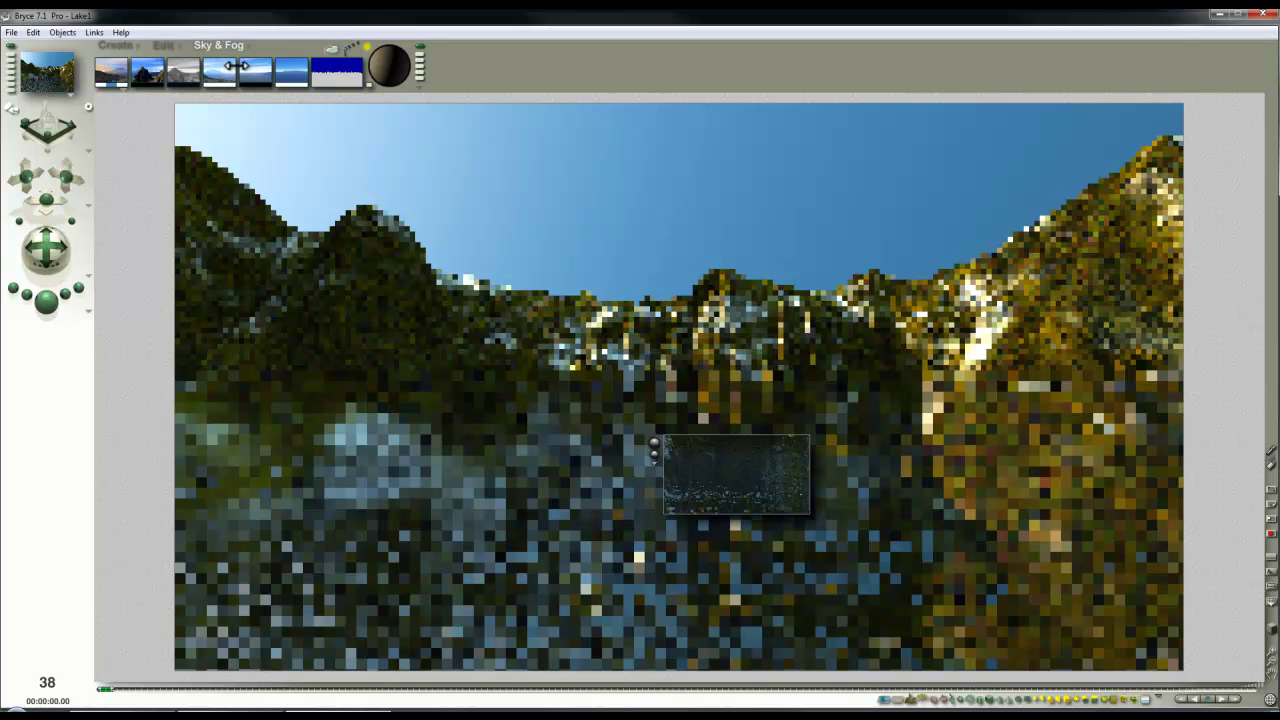
left_click_drag(249, 66, 228, 91)
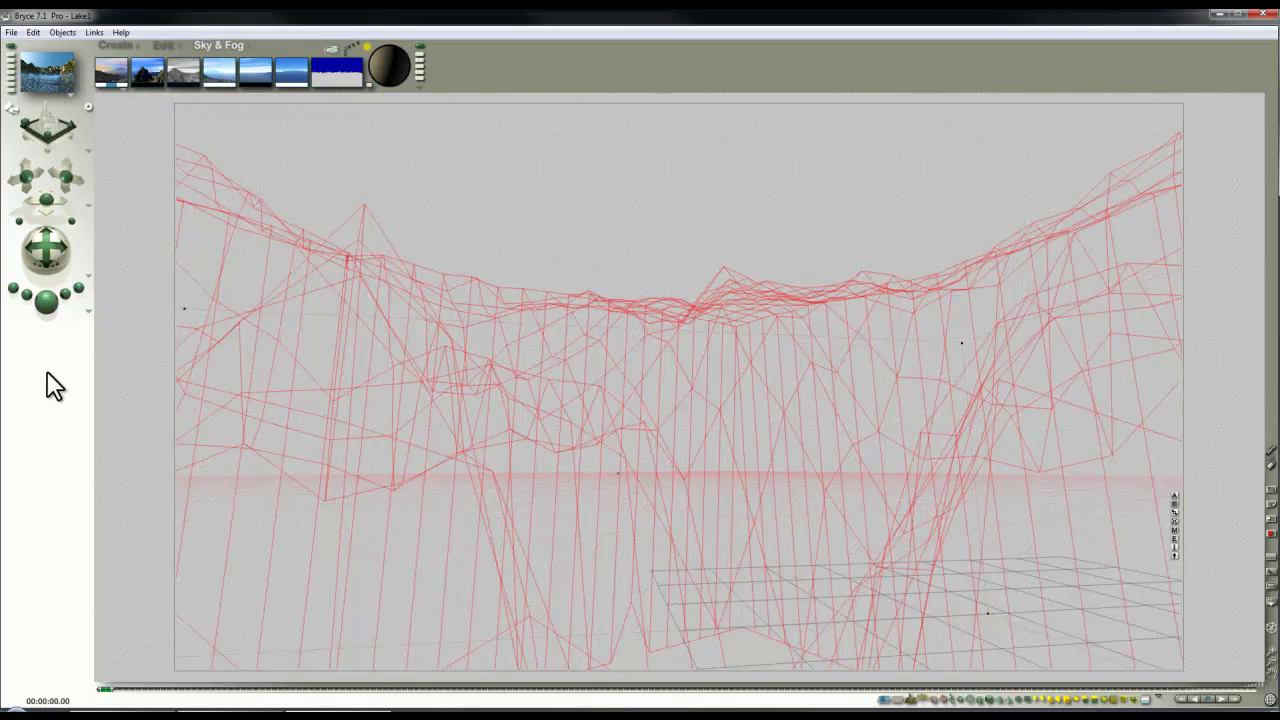
left_click(45, 299)
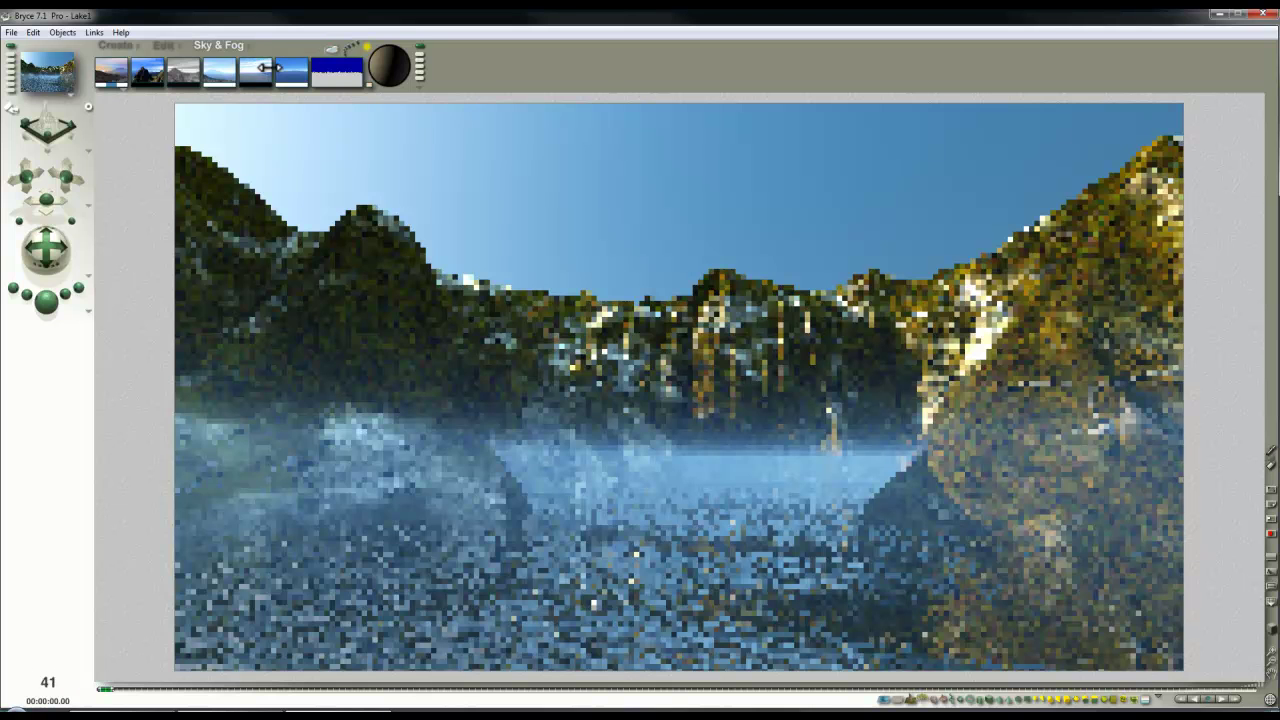
Add strong haze to the lake scene and render it, and render again with the haze intensity reduced
left_click_drag(315, 80, 250, 307)
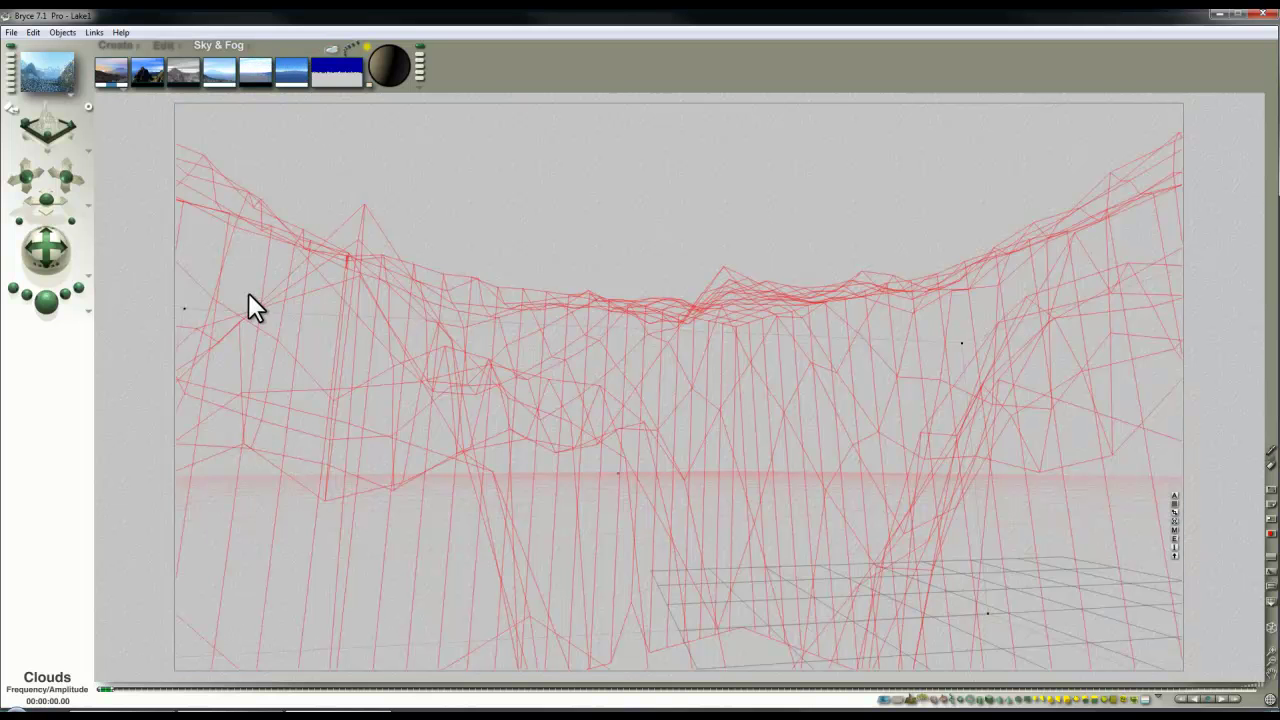
key("ctrl+r")
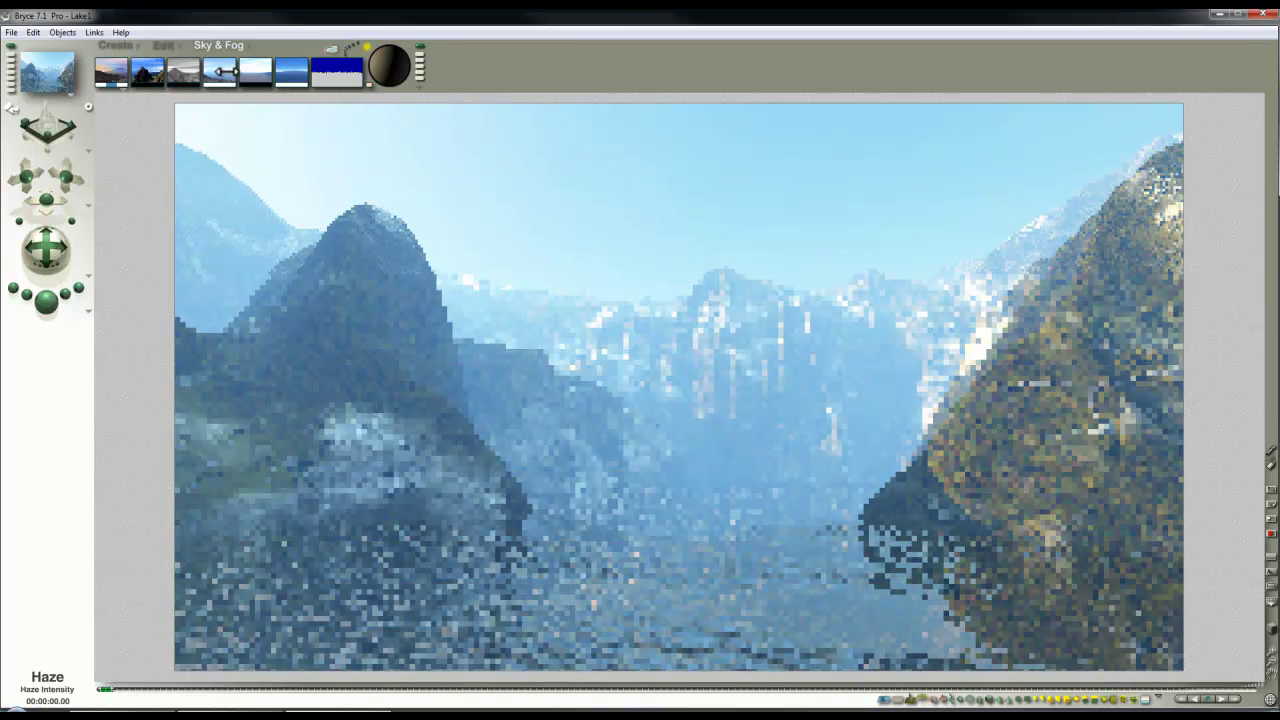
left_click(61, 300)
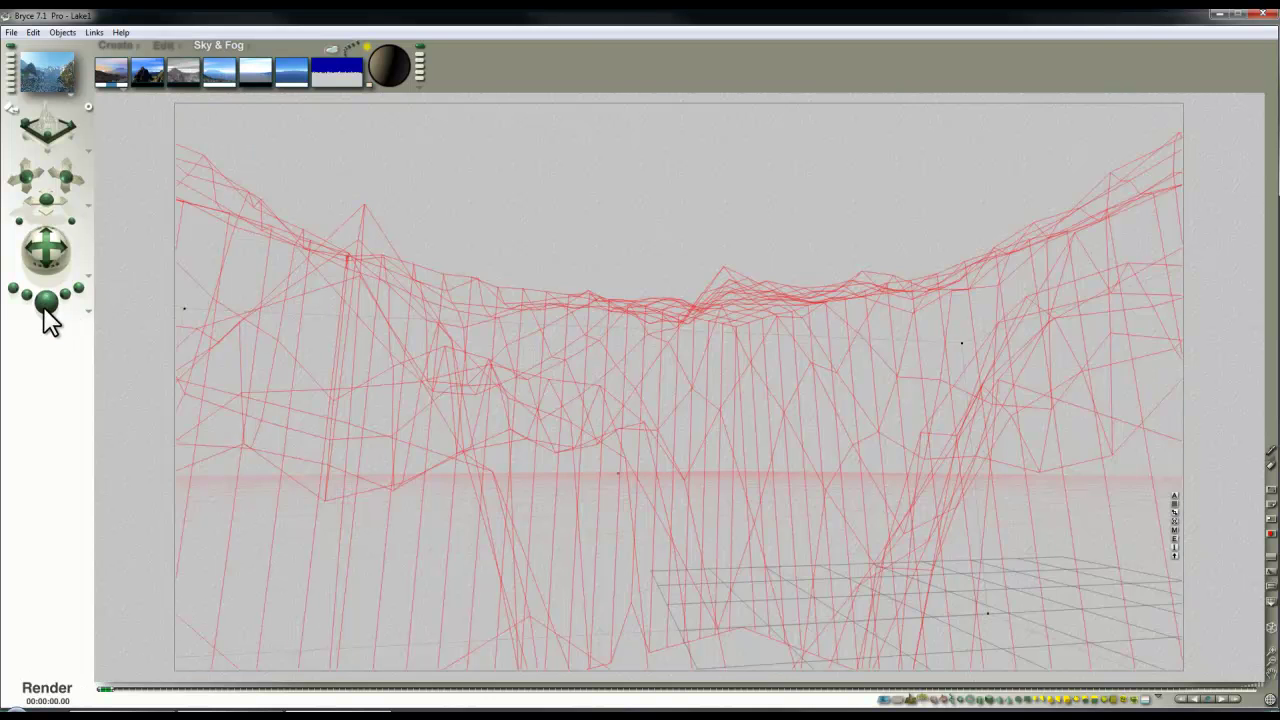
left_click(43, 304)
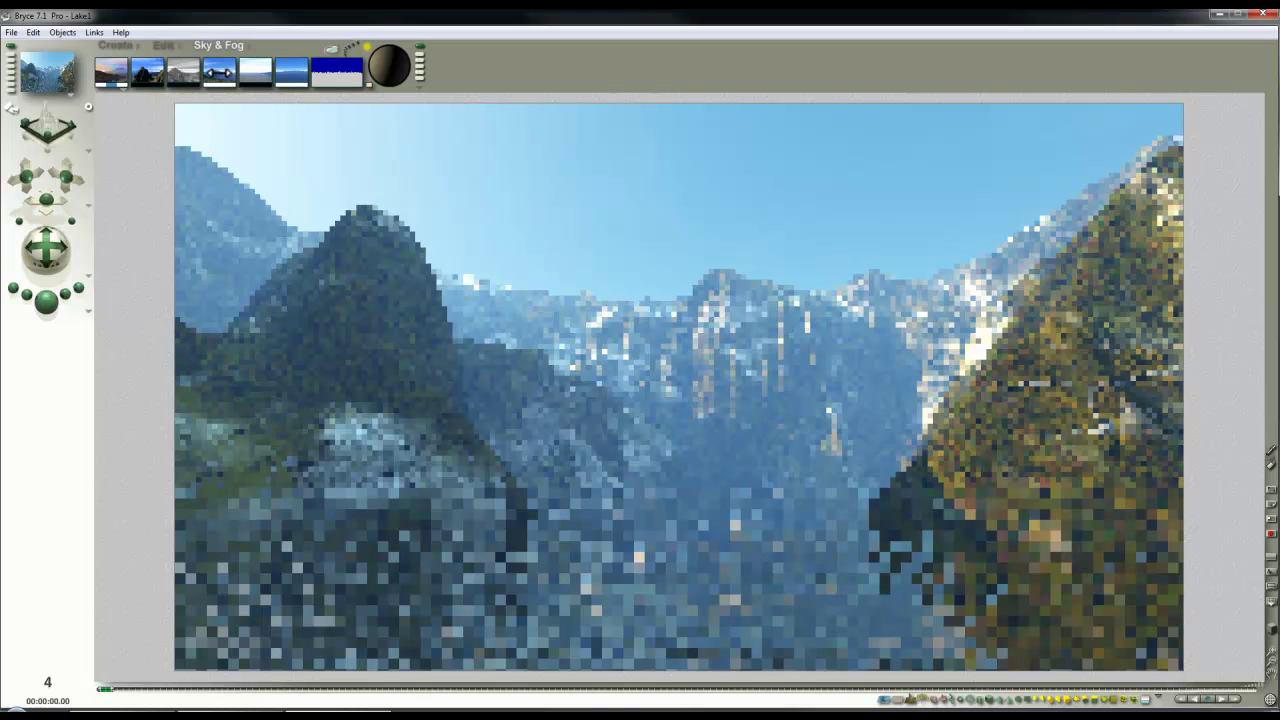
Reduce the haze intensity of the lake scene further, rendering before and after the change
left_click(147, 298)
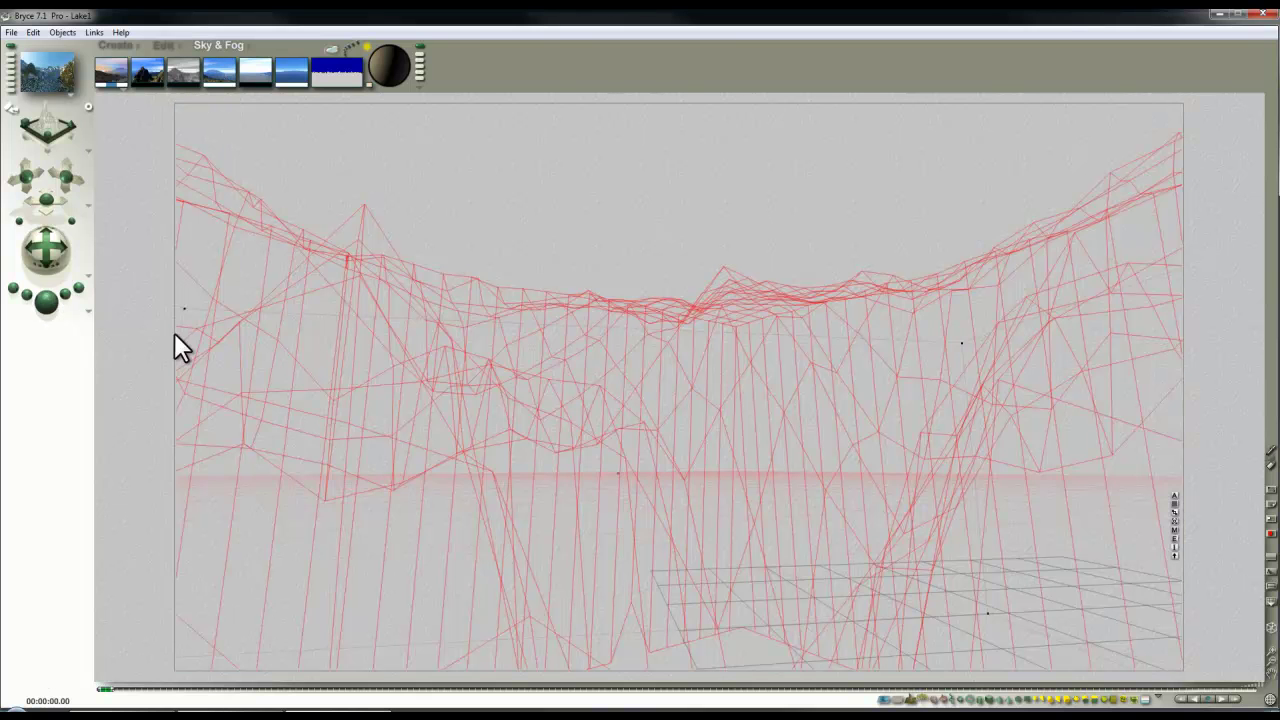
key("ctrl+r")
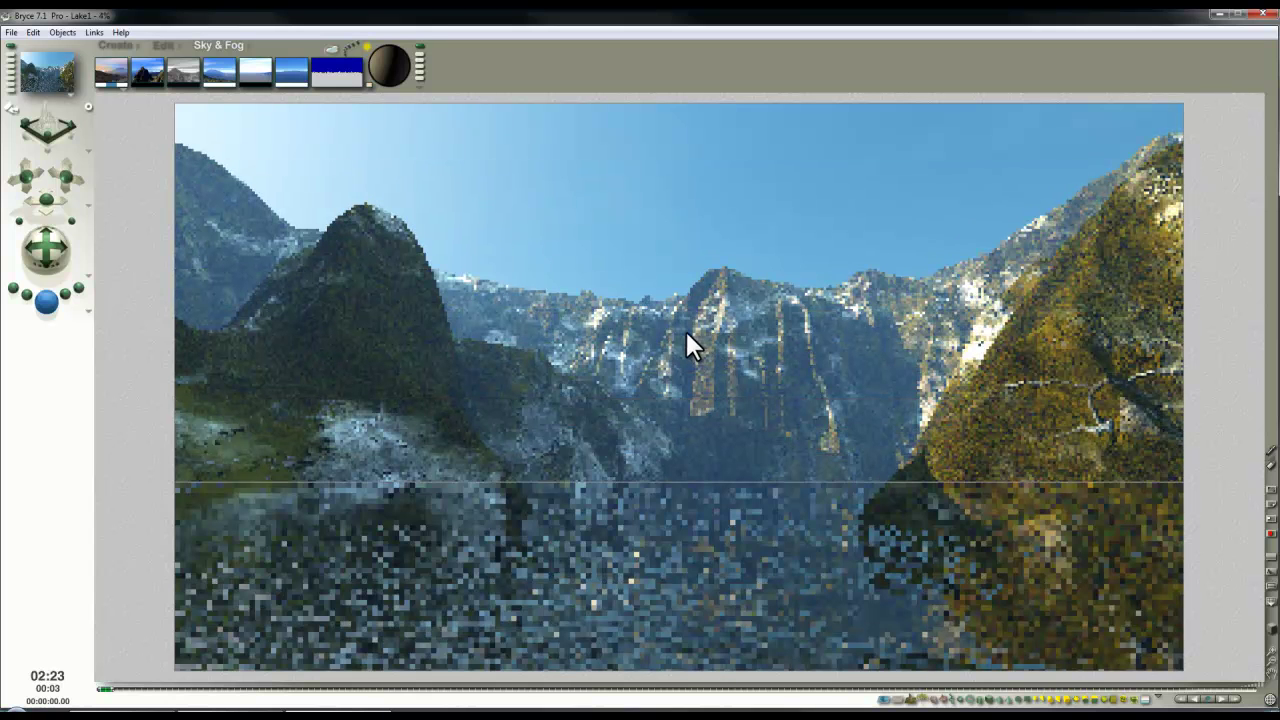
left_click(217, 70)
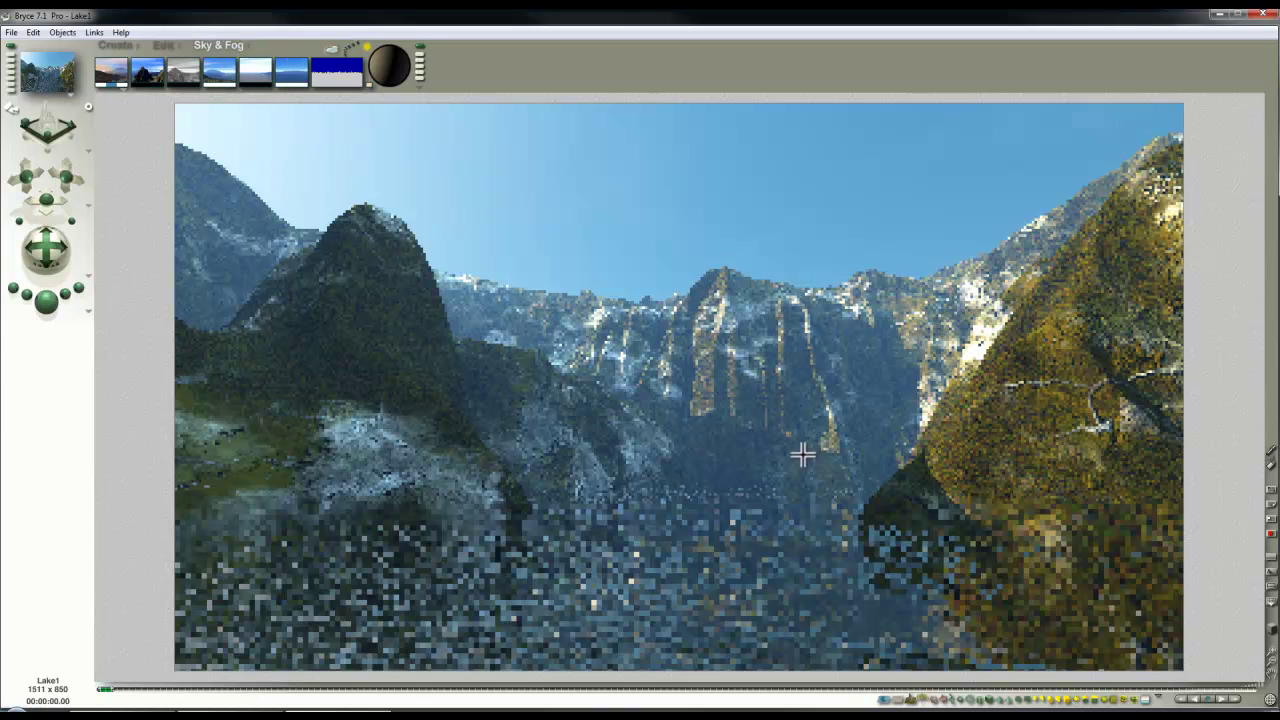
left_click(217, 78)
left_click(46, 302)
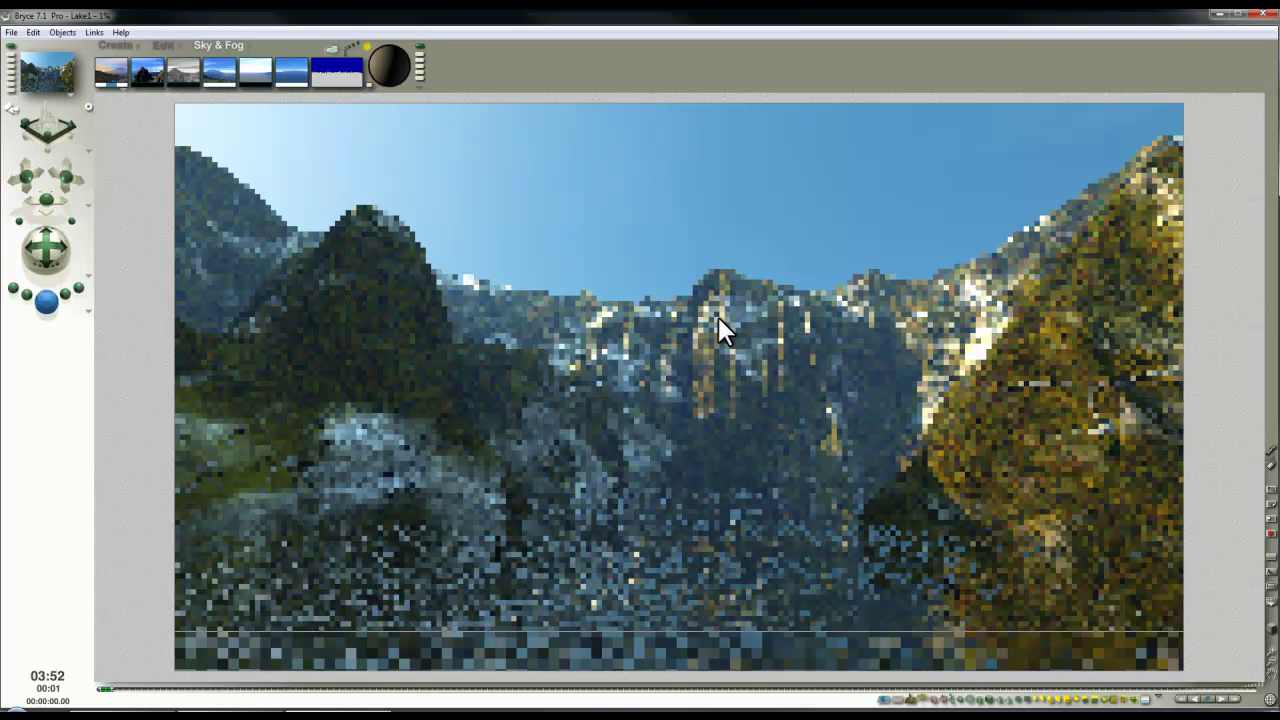
left_click(738, 372)
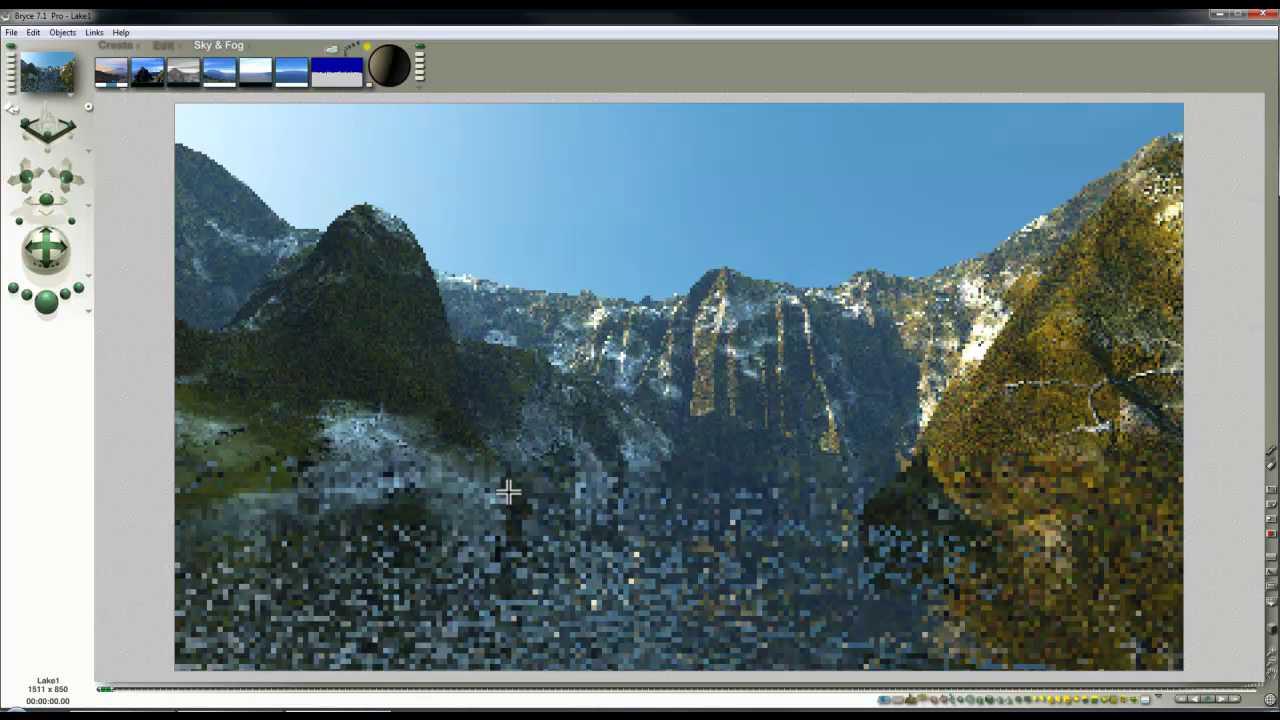
Adjust the fog to density 29 and thickness 28, and set its base height to 1 in the Sky Lab's Atmosphere settings
left_click(179, 71)
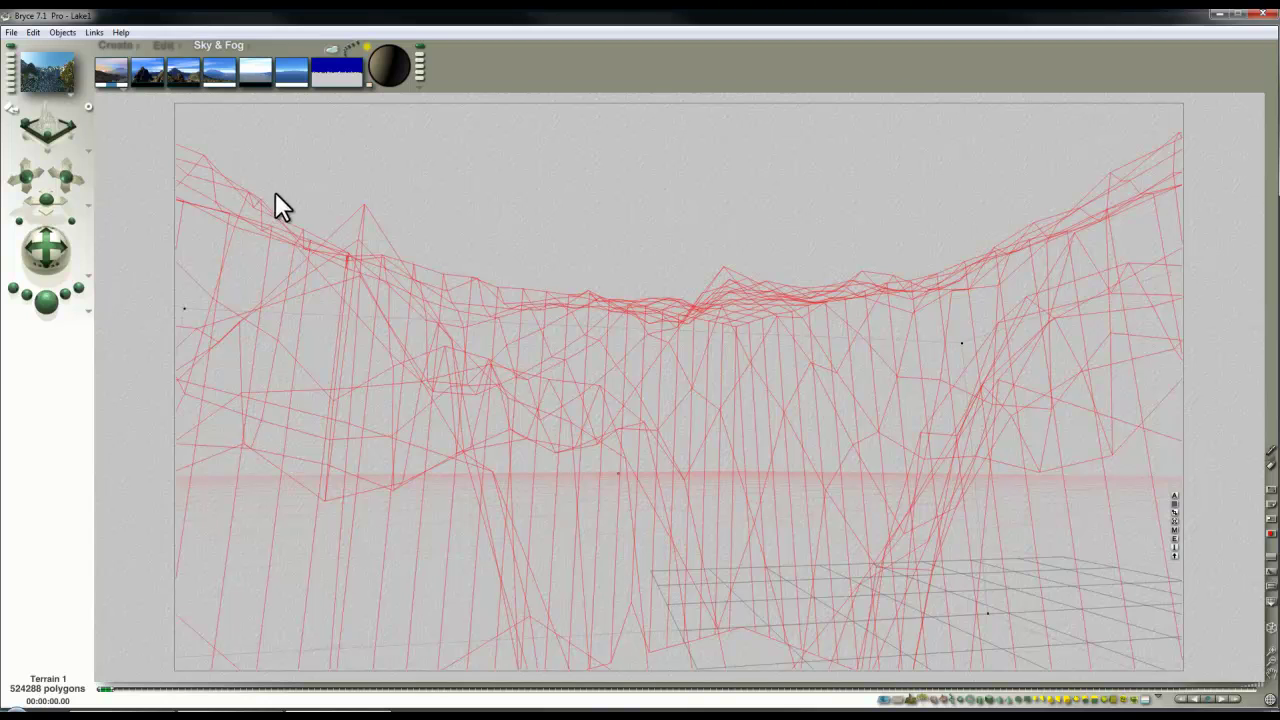
left_click(184, 82)
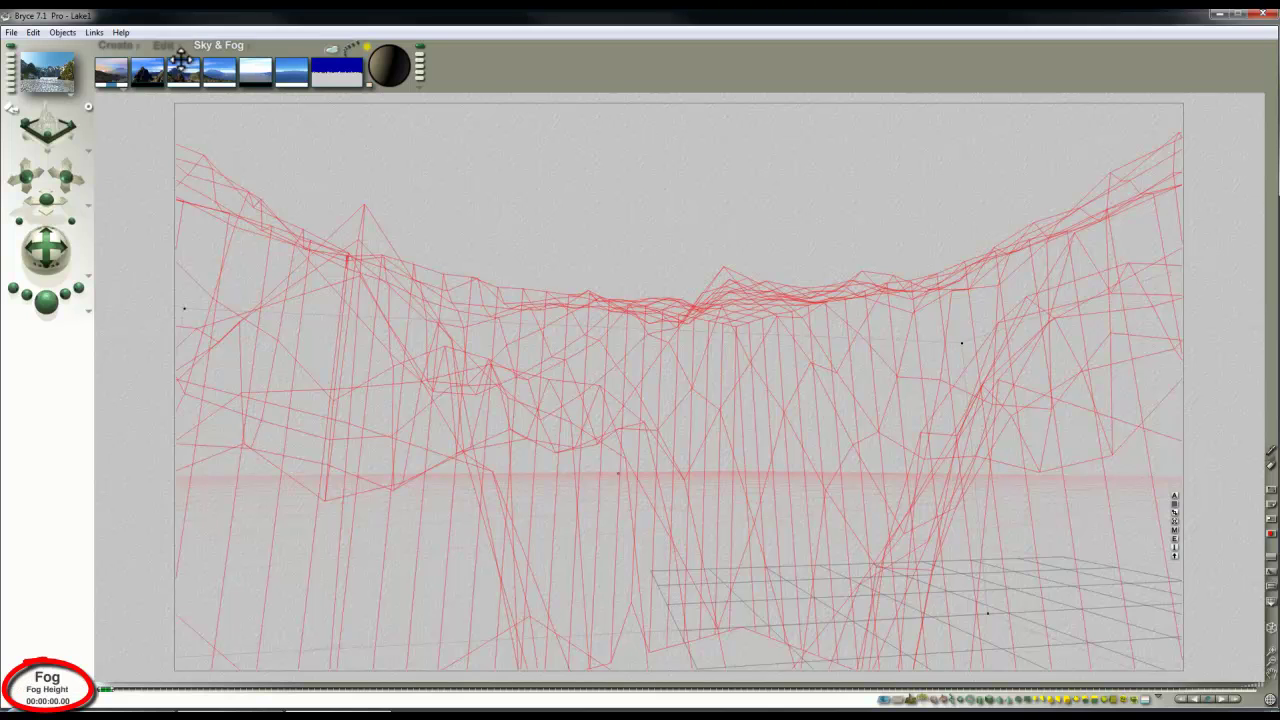
mouse_move(185, 64)
left_mouse_down()
mouse_move(173, 70)
mouse_move(186, 68)
left_mouse_up()
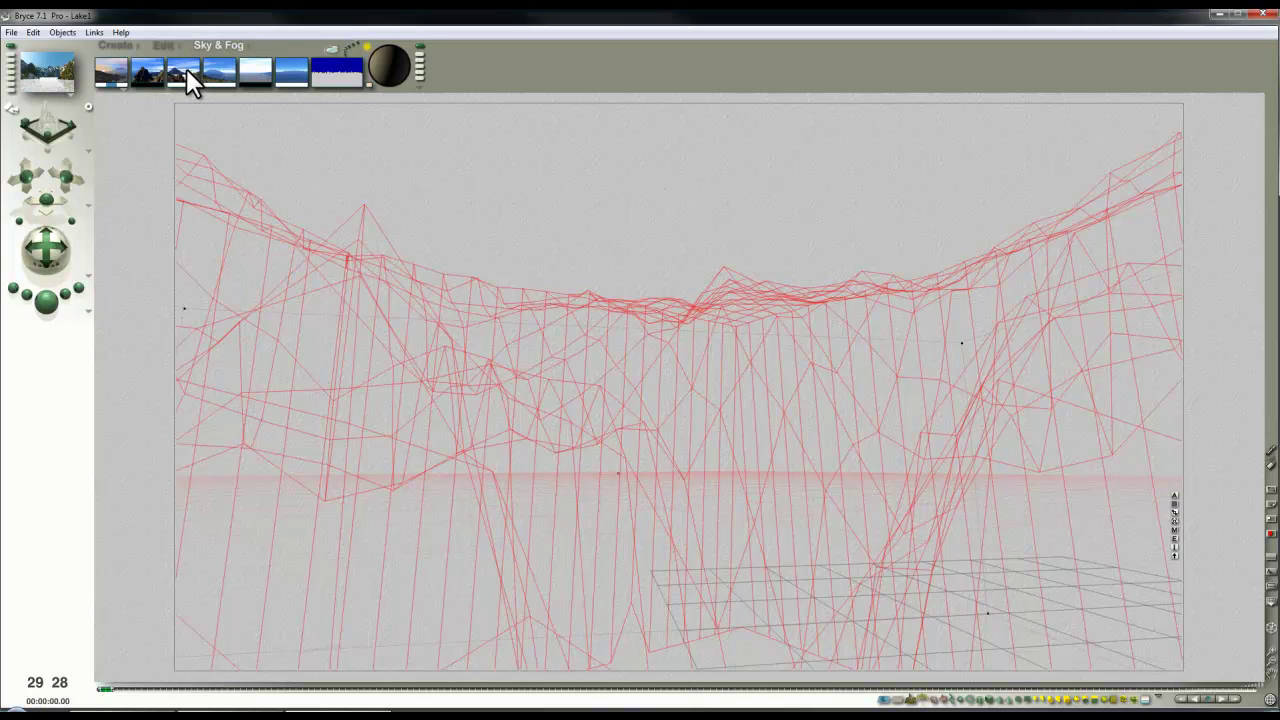
left_click(333, 47)
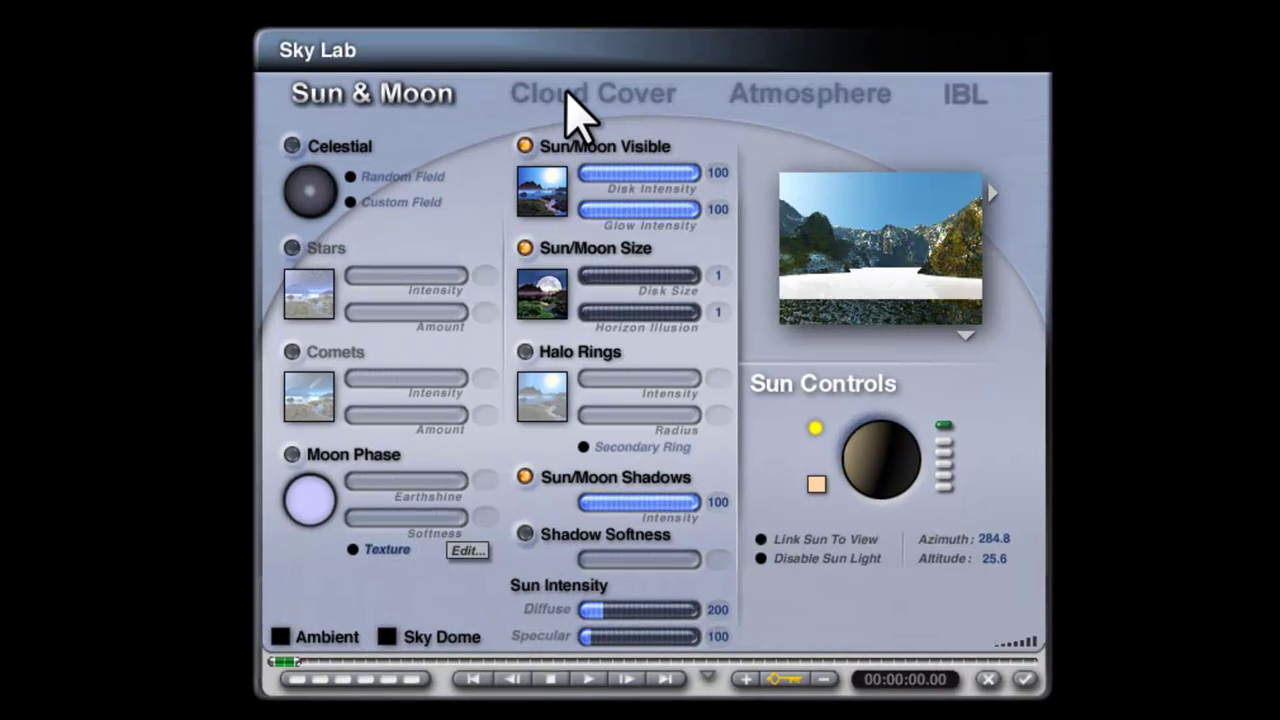
left_click(778, 93)
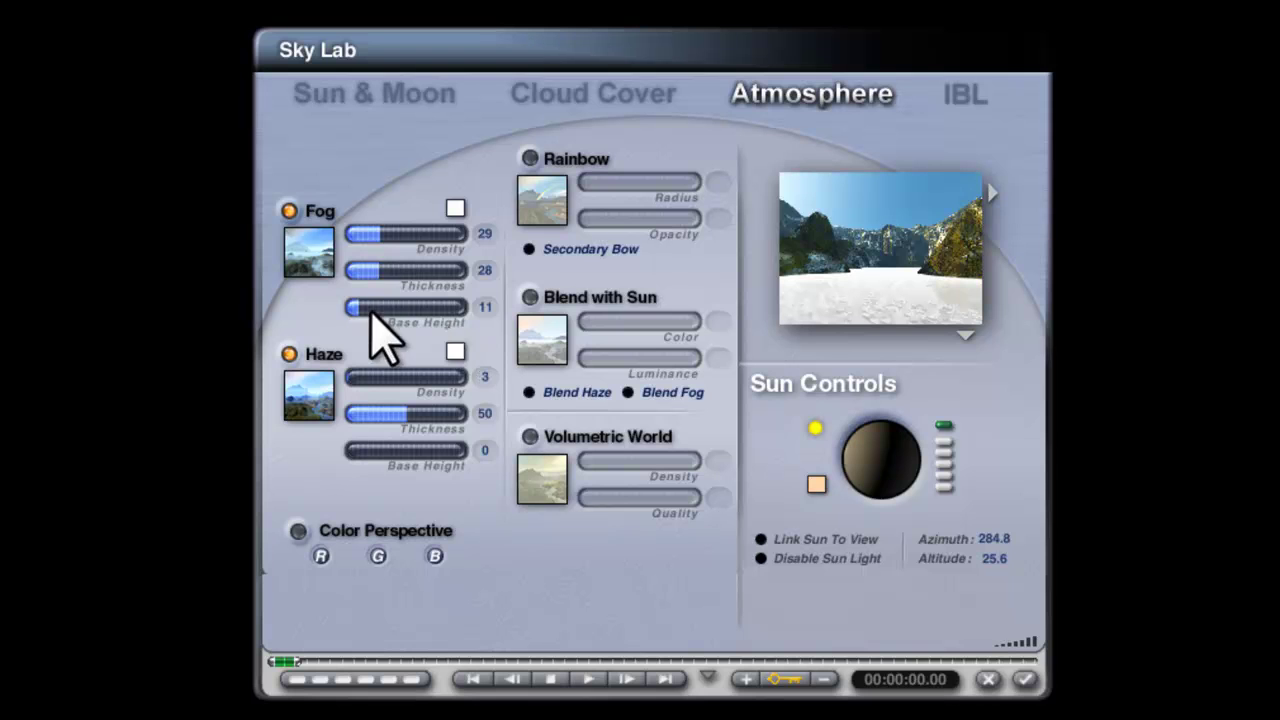
left_click(484, 308)
type("1")
key("Return")
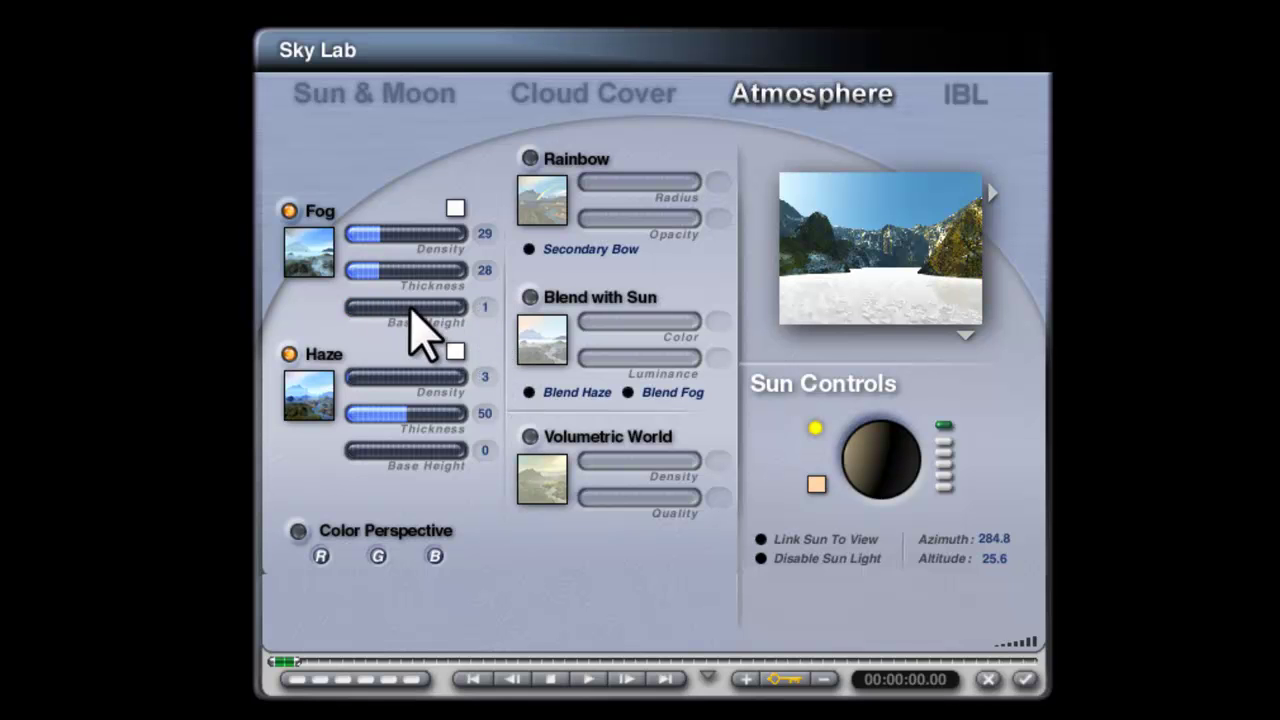
Try a thinner fog in the Sky Lab with density 9 and thickness 2
left_click(364, 270)
left_click(365, 234)
left_click(357, 234)
left_click(350, 270)
left_click(486, 272)
type("2")
key("Return")
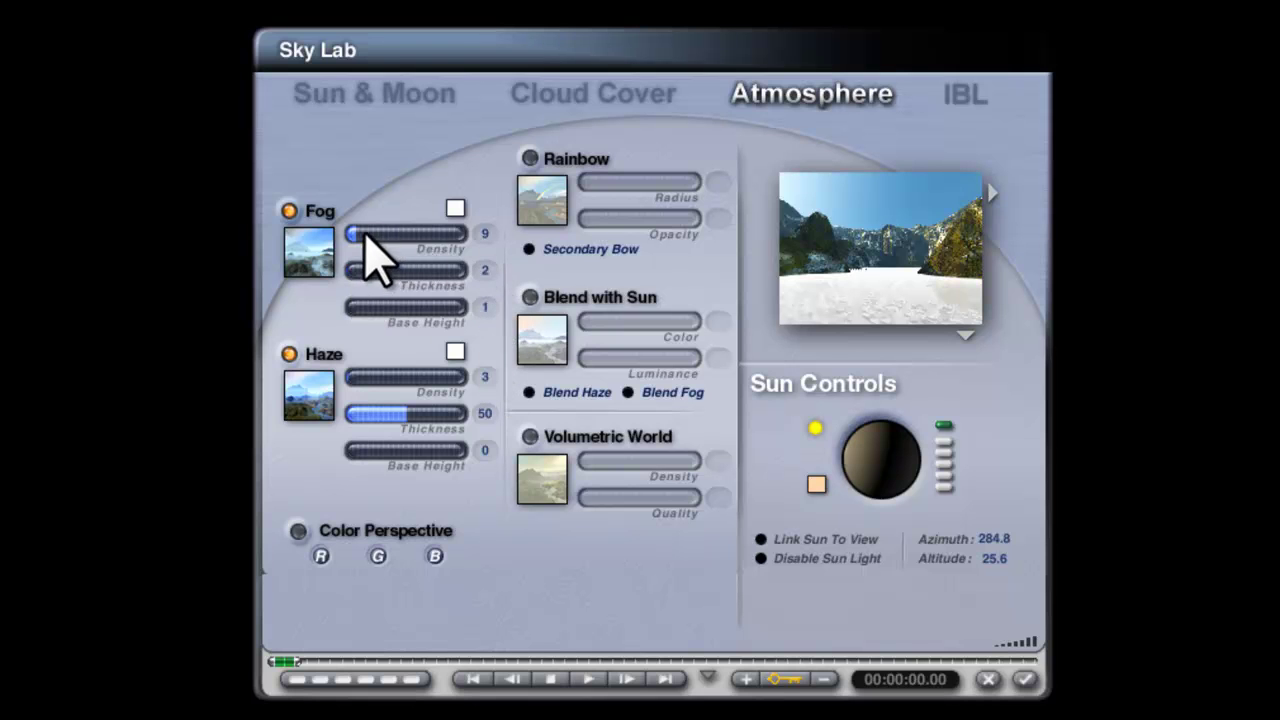
Set the fog density to 5 and thickness to 73, apply the Sky Lab settings, and render the scene
left_click(485, 233)
type("13")
key("Return")
left_click(398, 270)
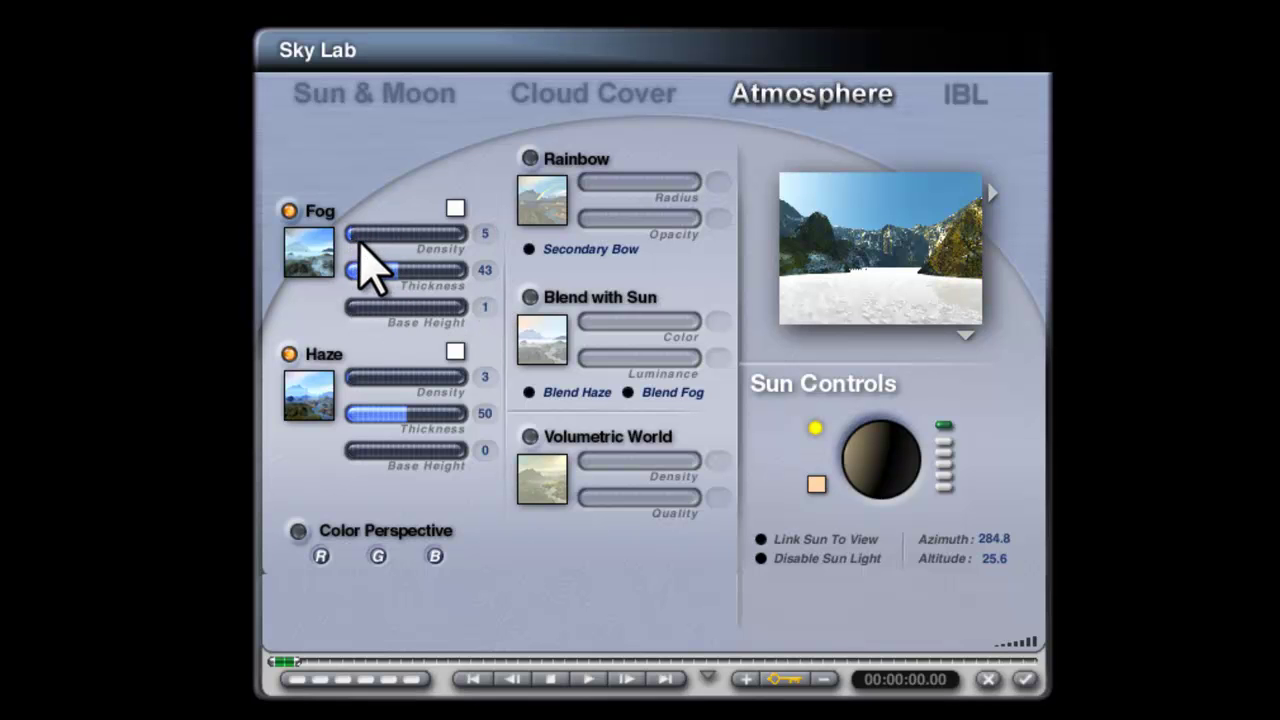
left_click(434, 271)
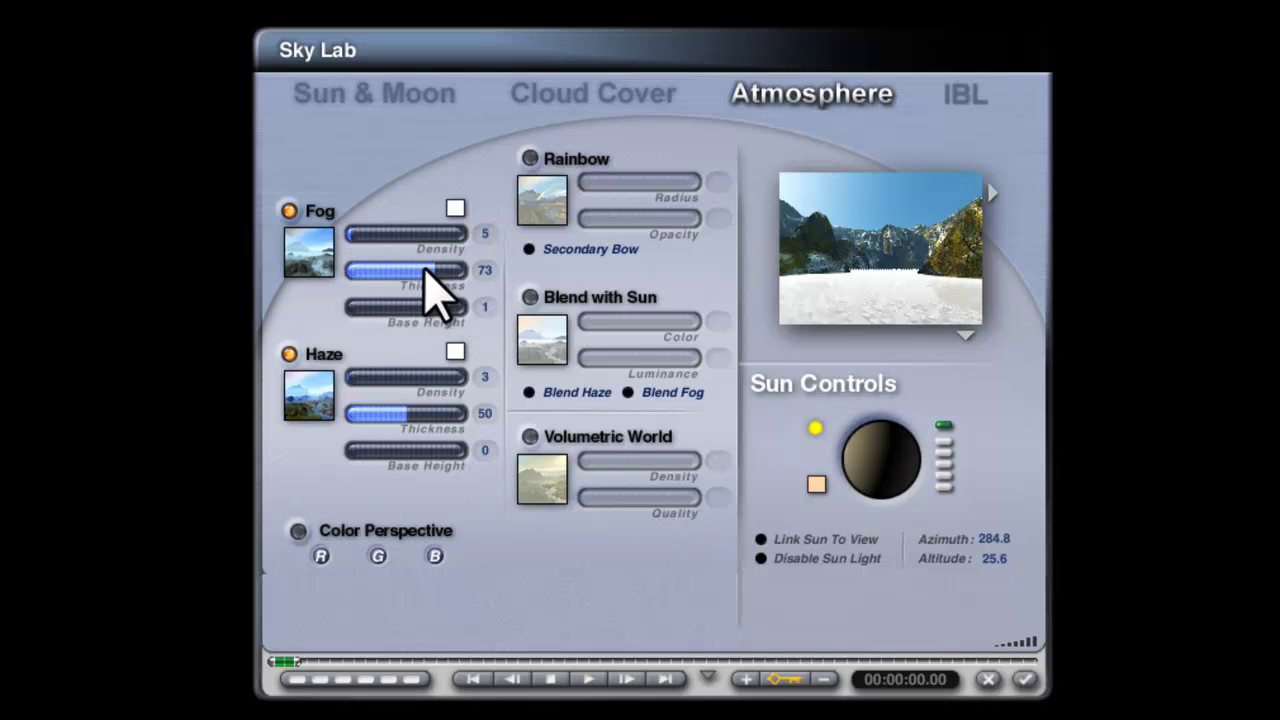
left_click(1025, 679)
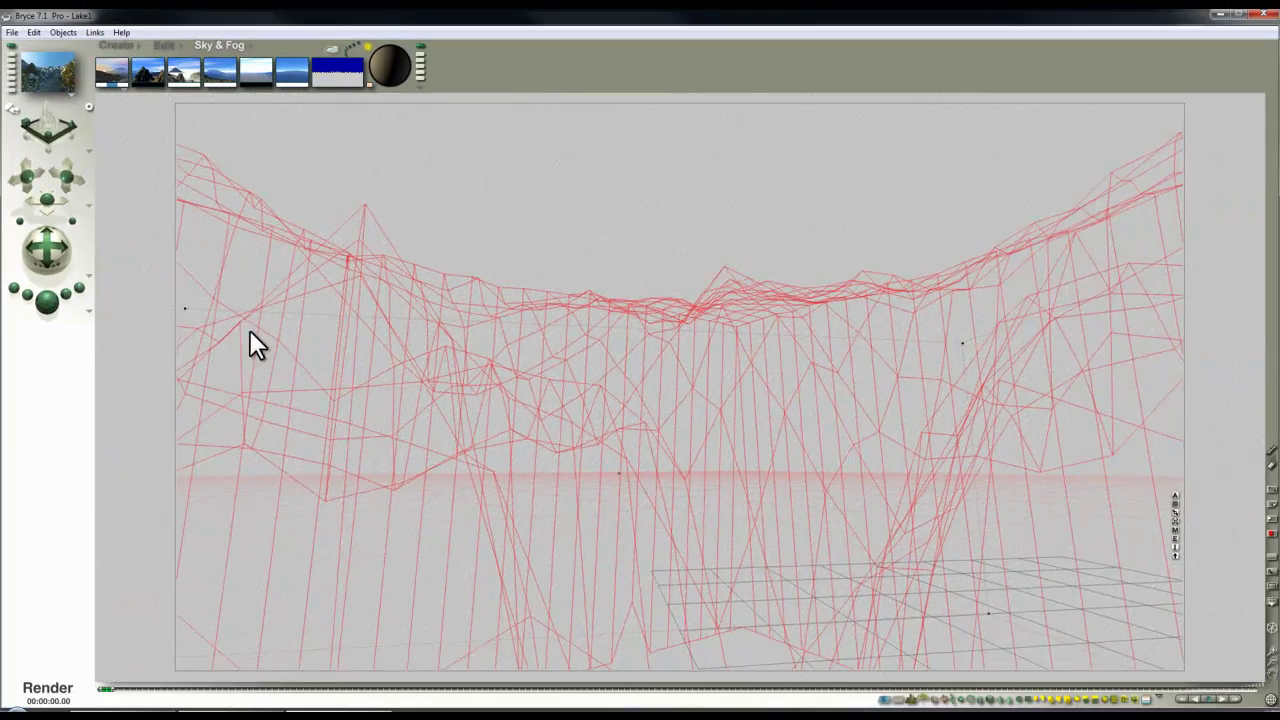
key("ctrl+r")
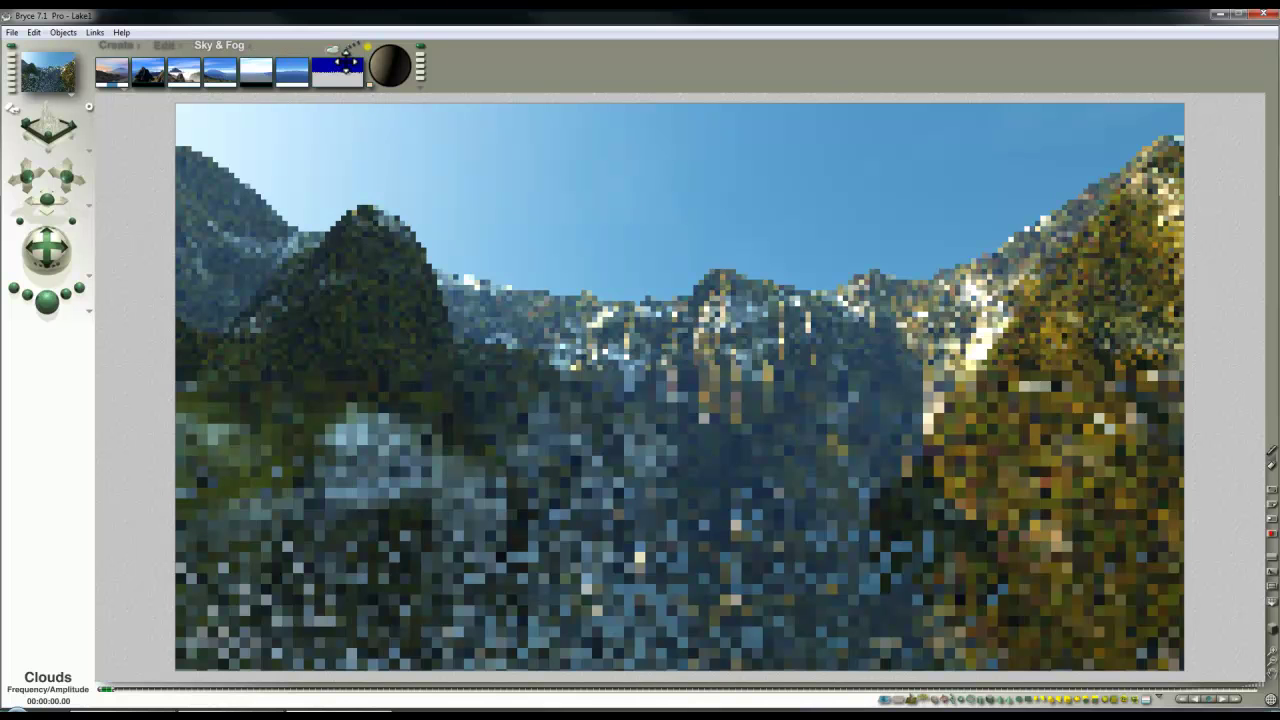
Disable the sun light, turn Sun/Moon Visible off, and regenerate the IBL HDRI image from the sky at resolution 600
left_click(331, 50)
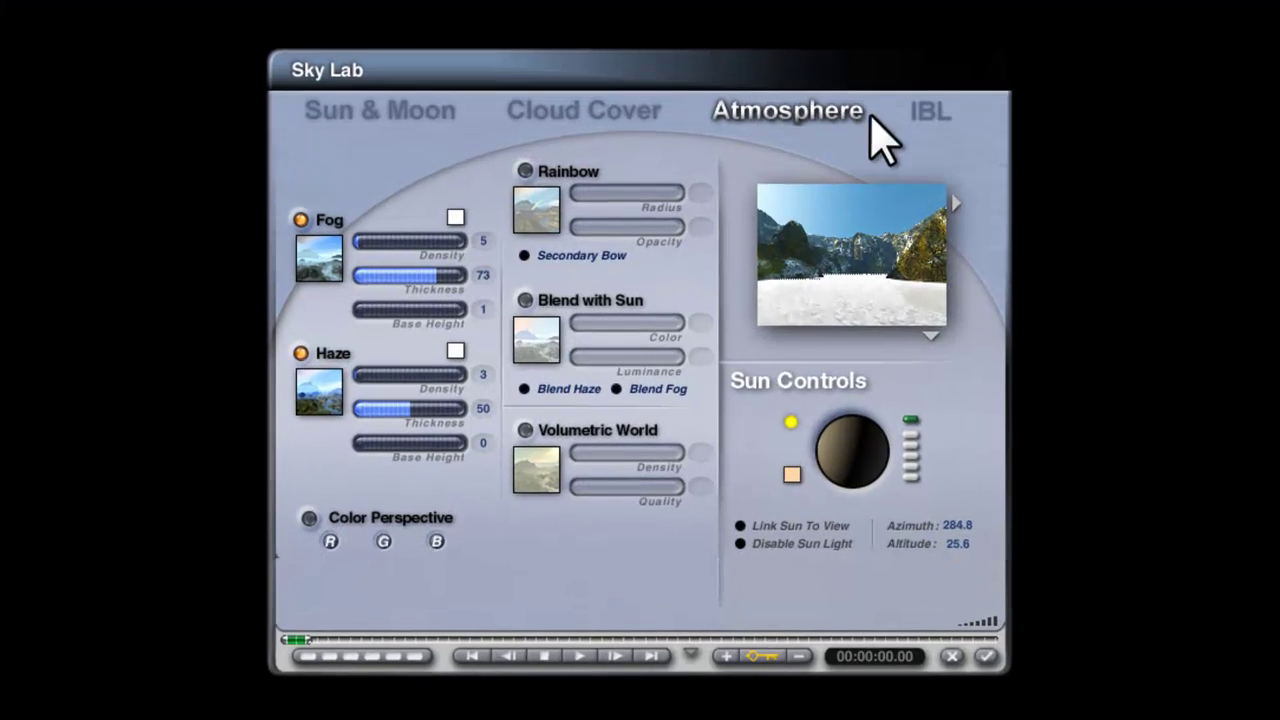
left_click(930, 110)
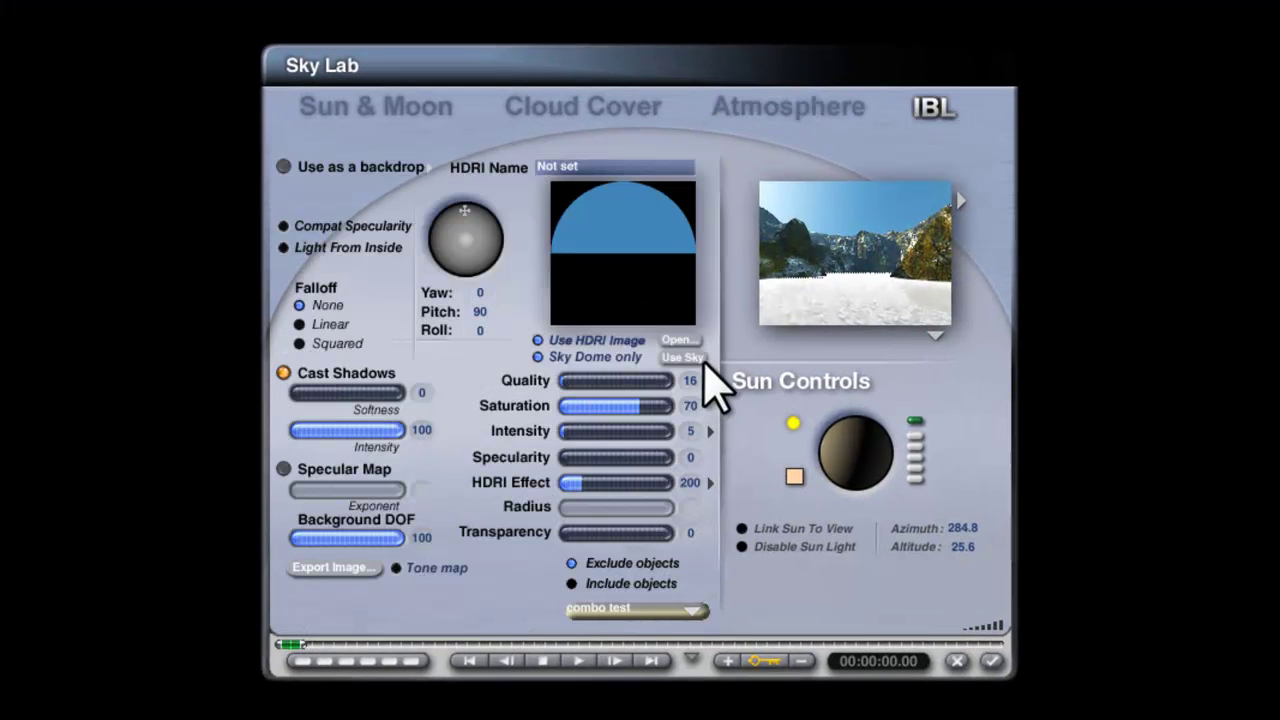
left_click(700, 362)
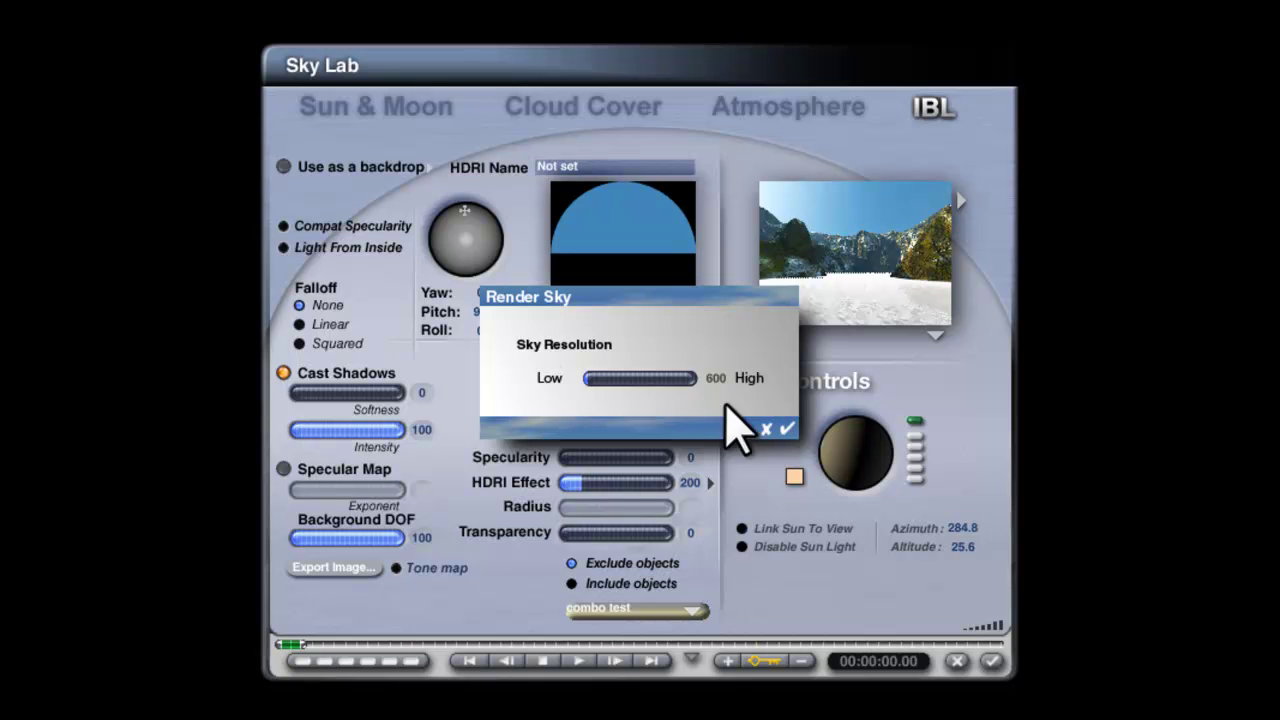
left_click(787, 428)
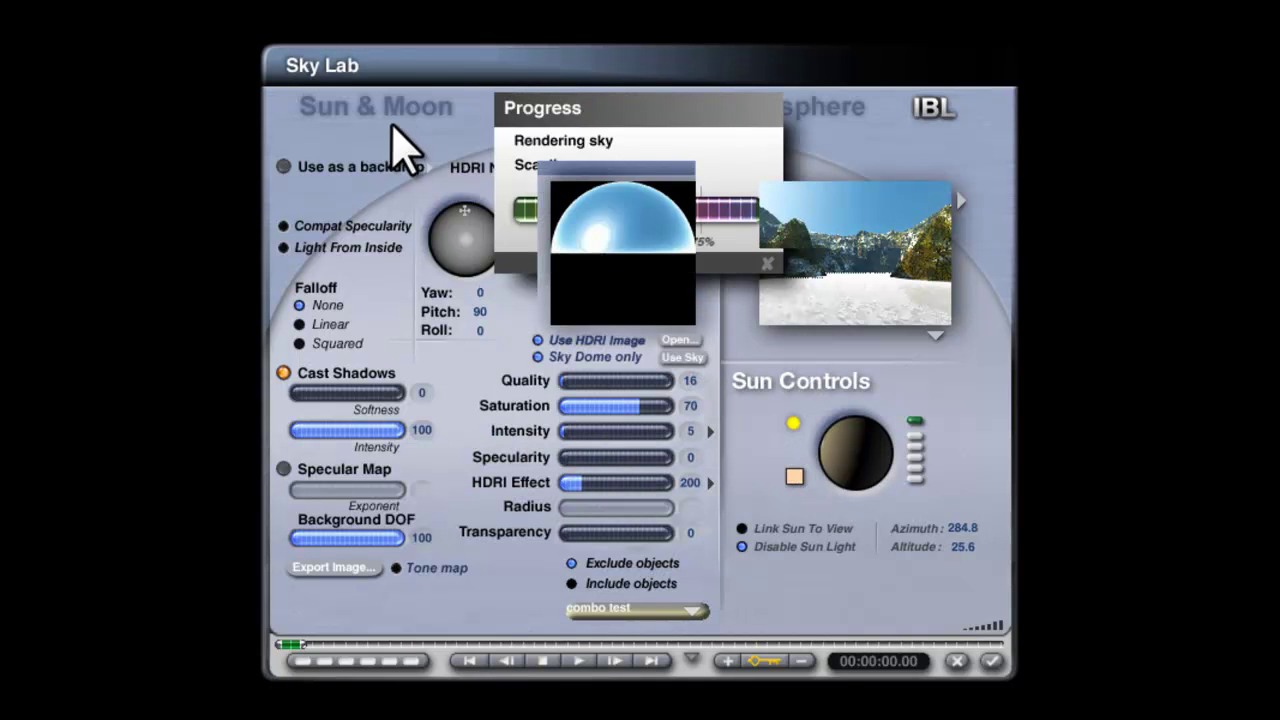
left_click(420, 114)
left_click(933, 107)
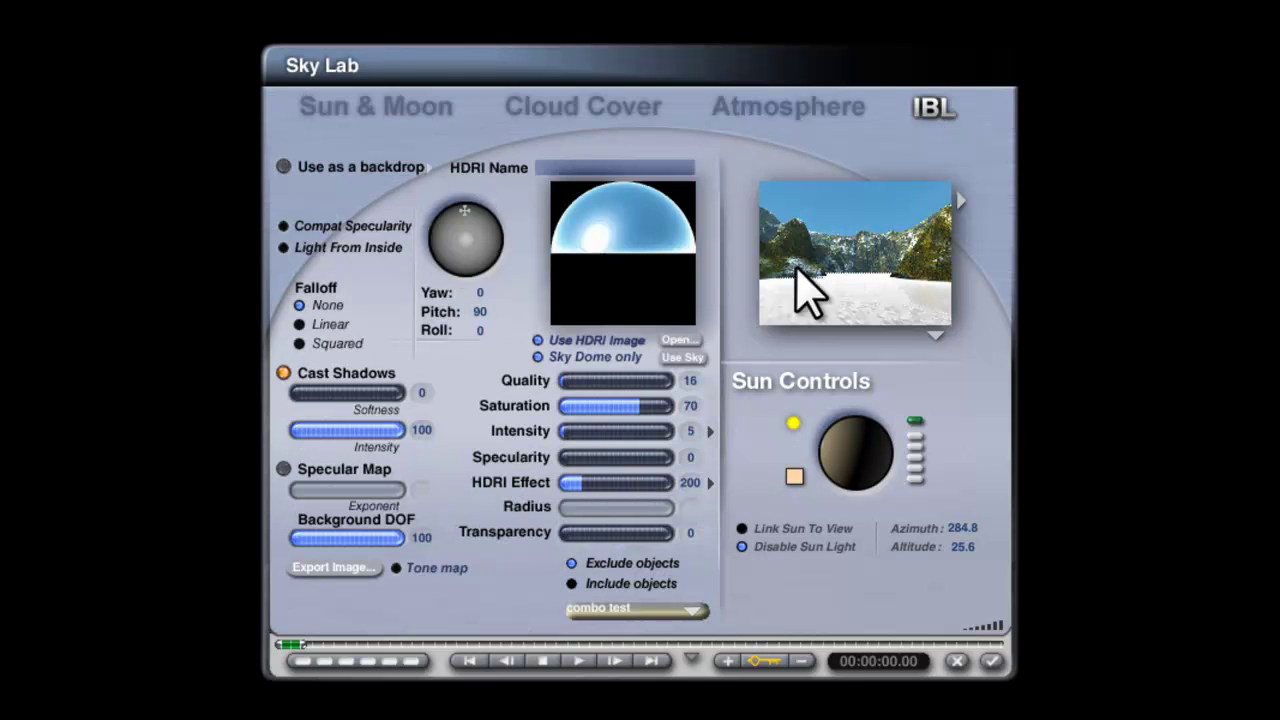
left_click(688, 343)
left_click(768, 426)
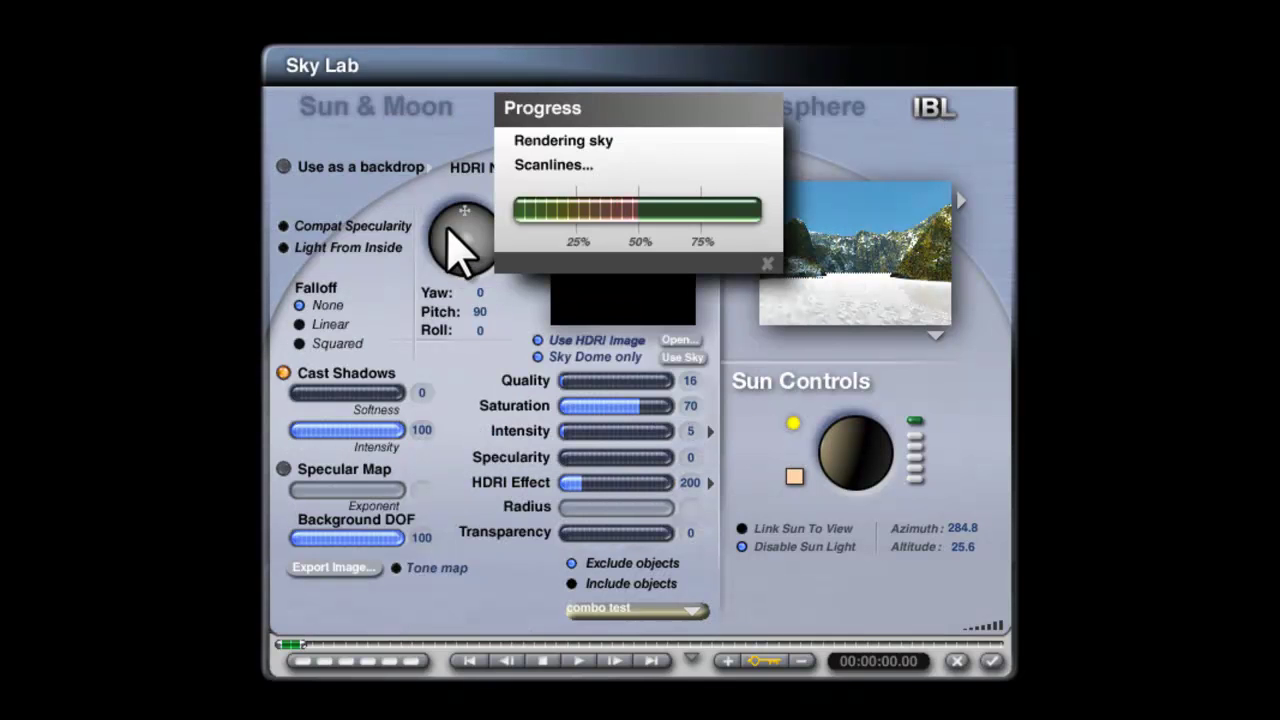
Turn Sun/Moon Visible back on and re-enable the sun light in the Sky Lab
left_click(381, 103)
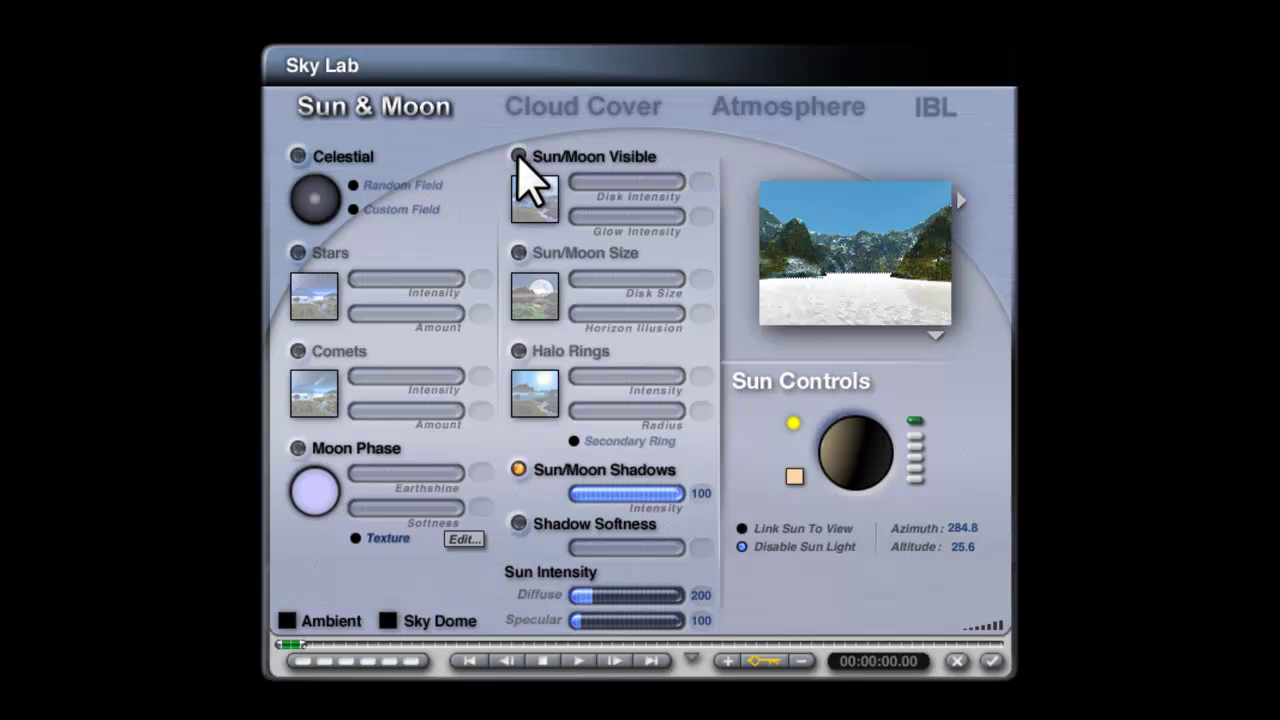
left_click(519, 157)
left_click(918, 118)
left_click(742, 547)
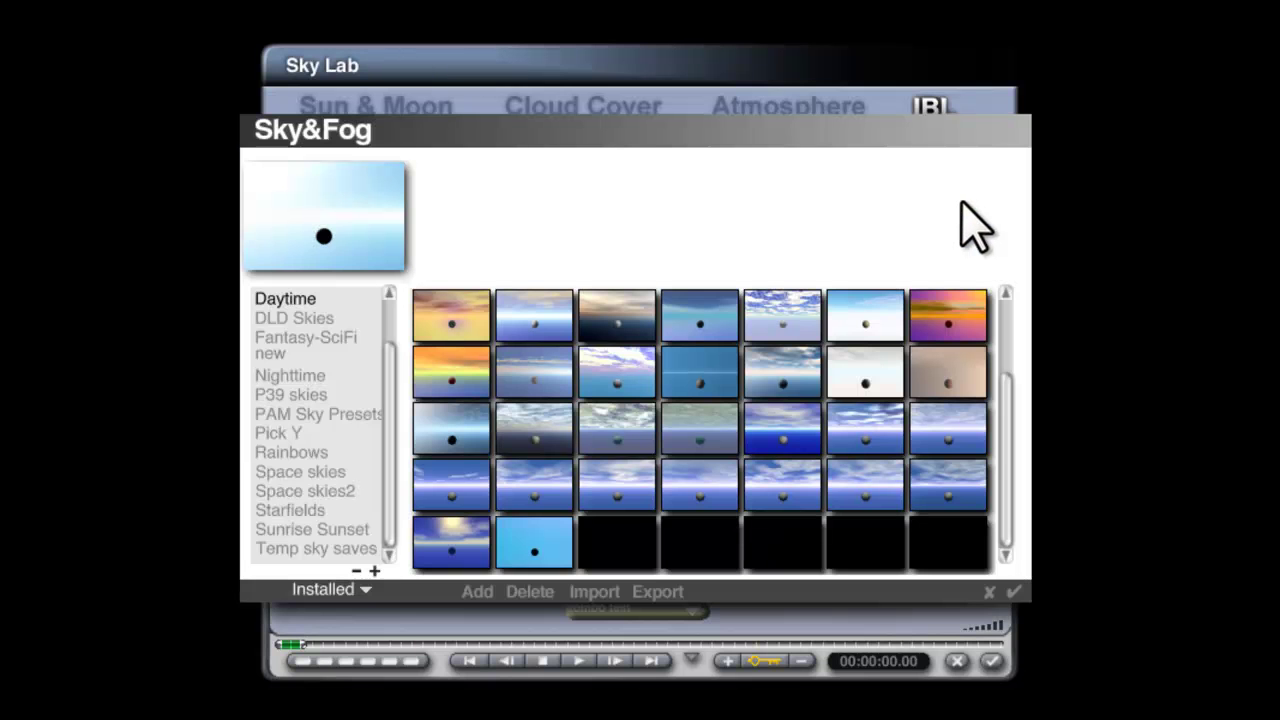
Add the current sky as a new preset to the Daytime category of the Sky&Fog library
left_click(955, 200)
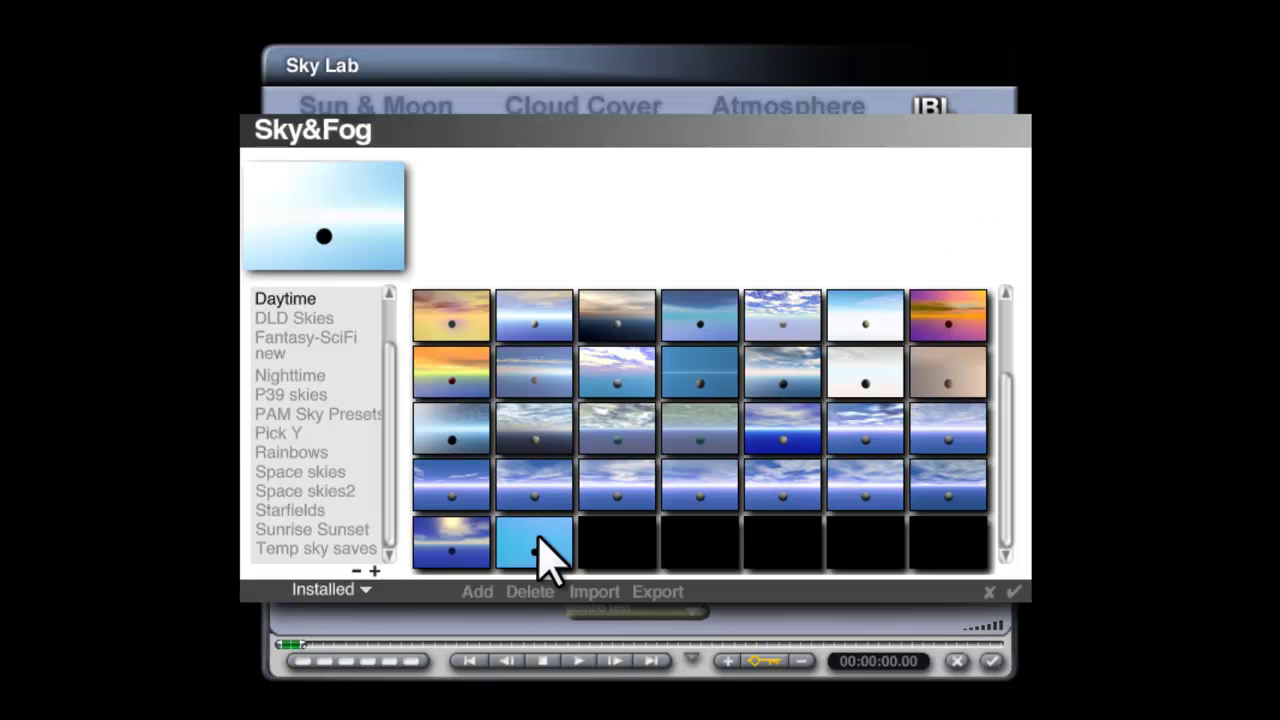
left_click(476, 592)
left_click(820, 451)
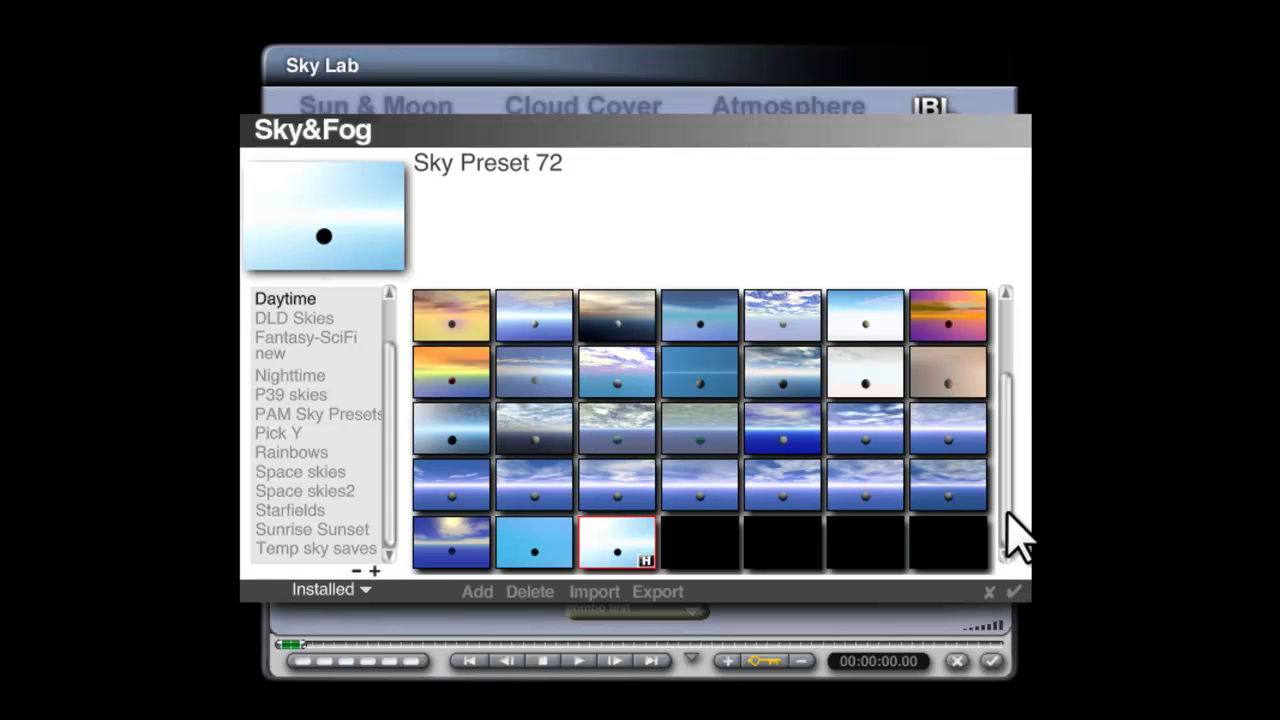
Load the Thermal sky from the Daytime presets, check its Atmosphere settings, and apply the Sky Lab changes
scroll(1012, 527, "up", 2)
left_click(782, 485)
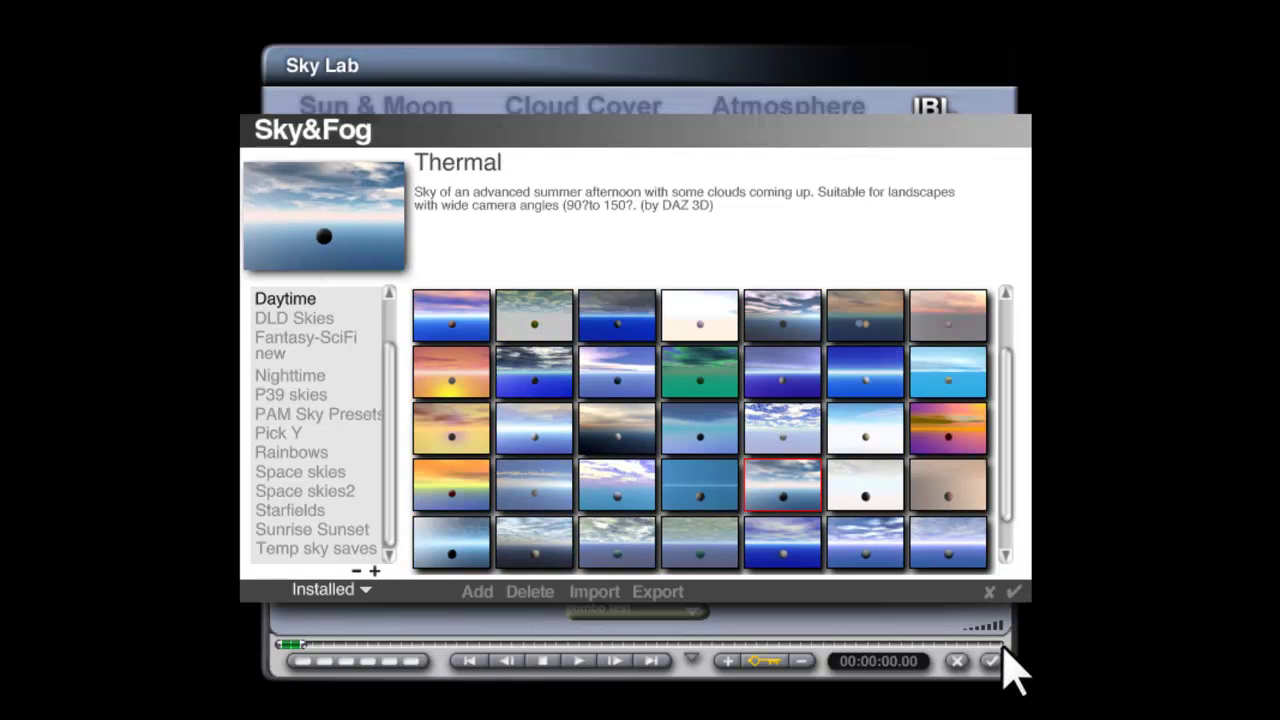
left_click(1013, 593)
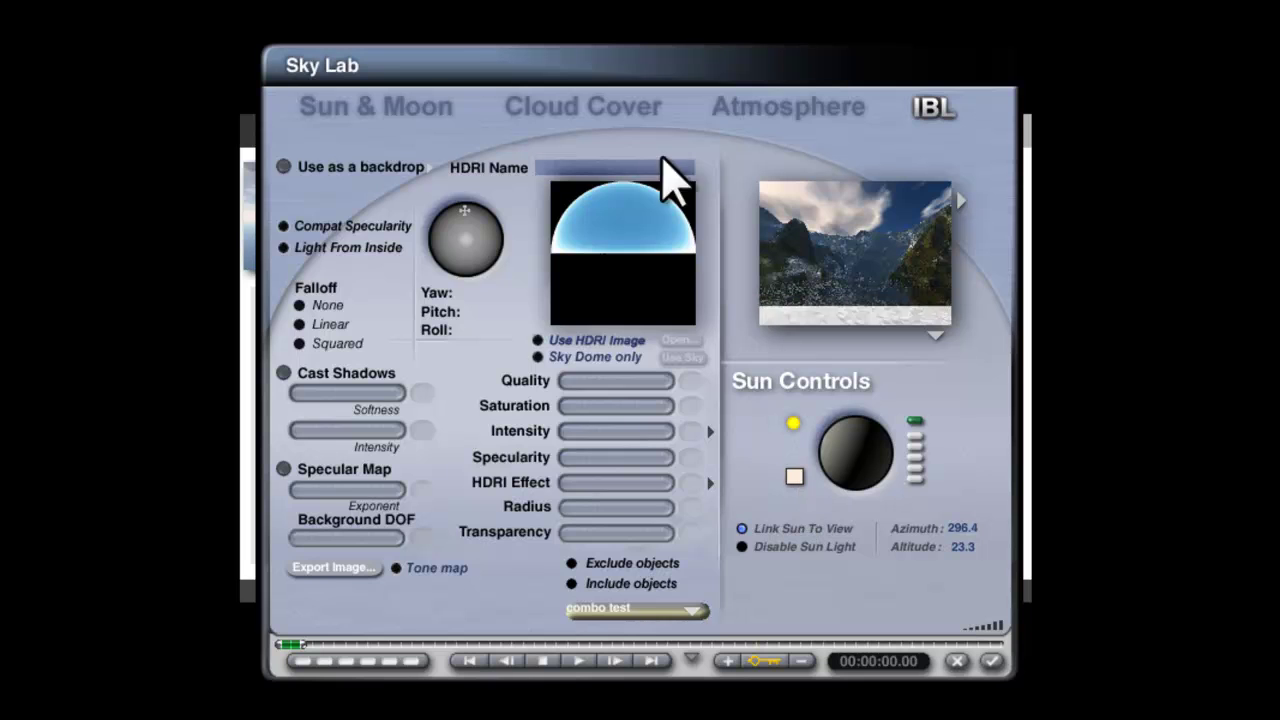
left_click(785, 108)
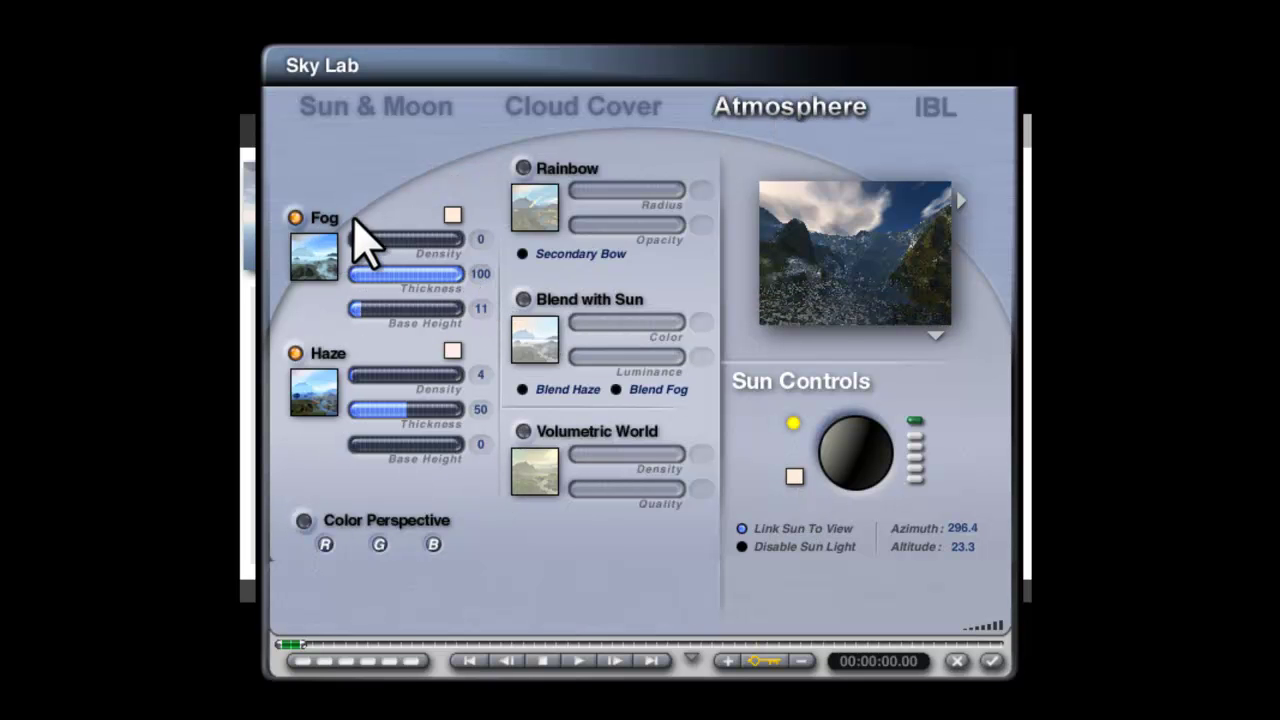
left_click(995, 661)
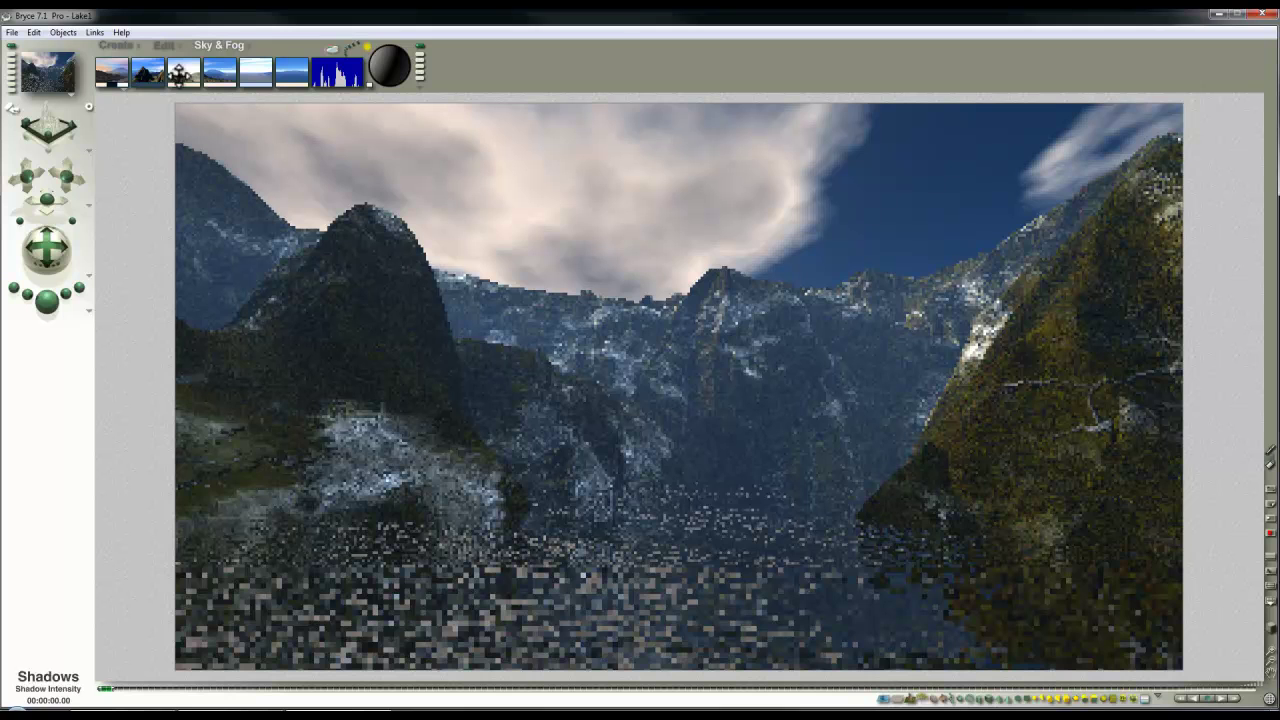
Thicken the fog over the lake and render, then readjust it to density 31 and thickness 85 and render again
mouse_move(179, 66)
left_mouse_down()
mouse_move(186, 76)
mouse_move(186, 65)
left_mouse_up()
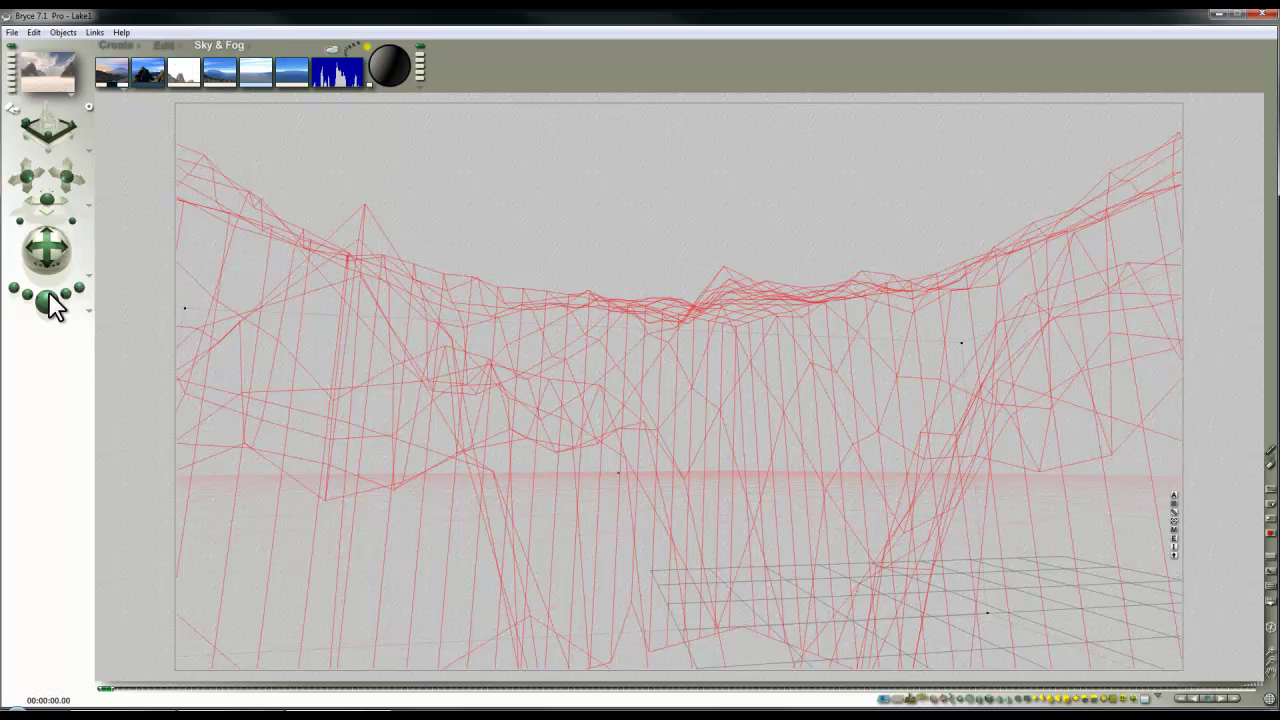
key("ctrl+r")
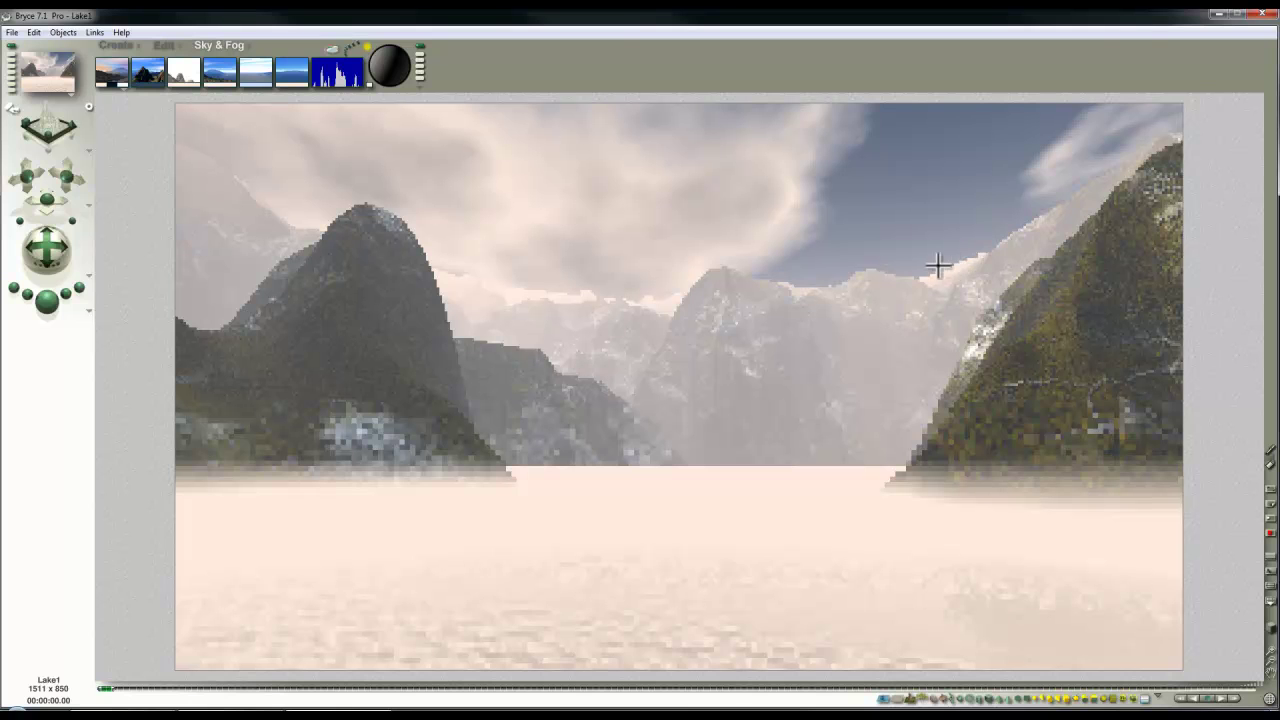
left_click_drag(180, 58, 190, 80)
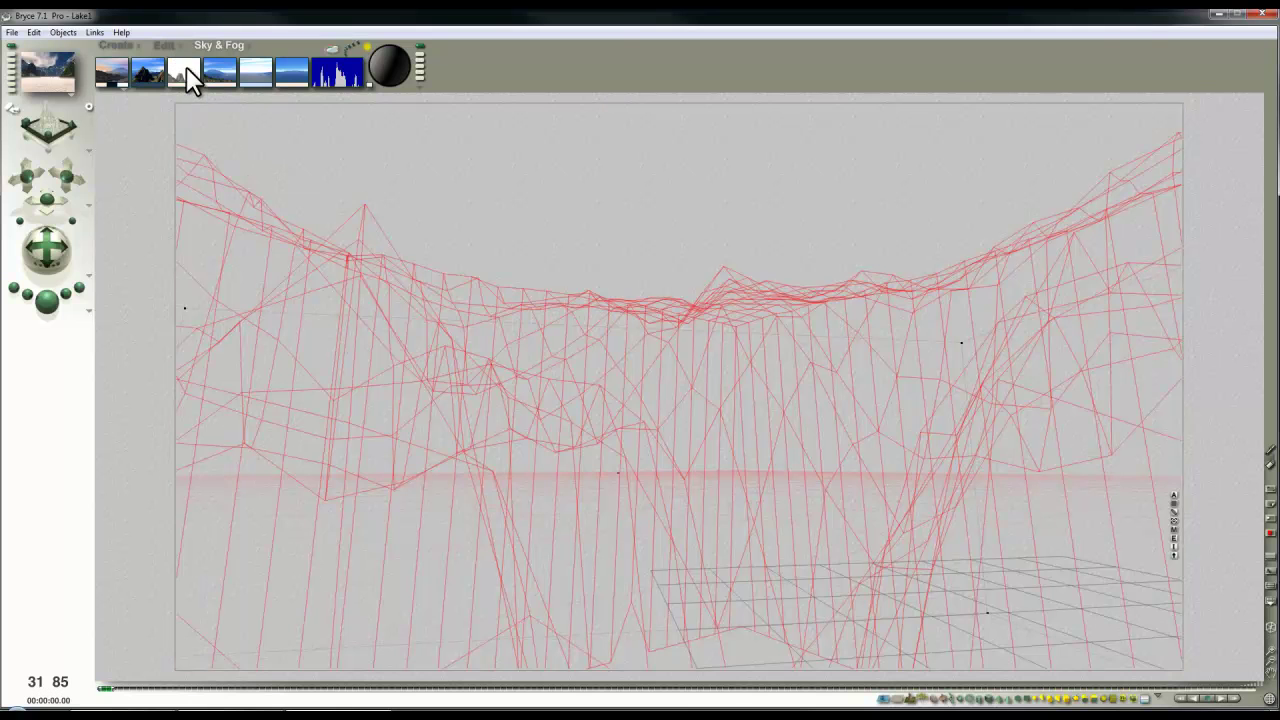
key("ctrl+r")
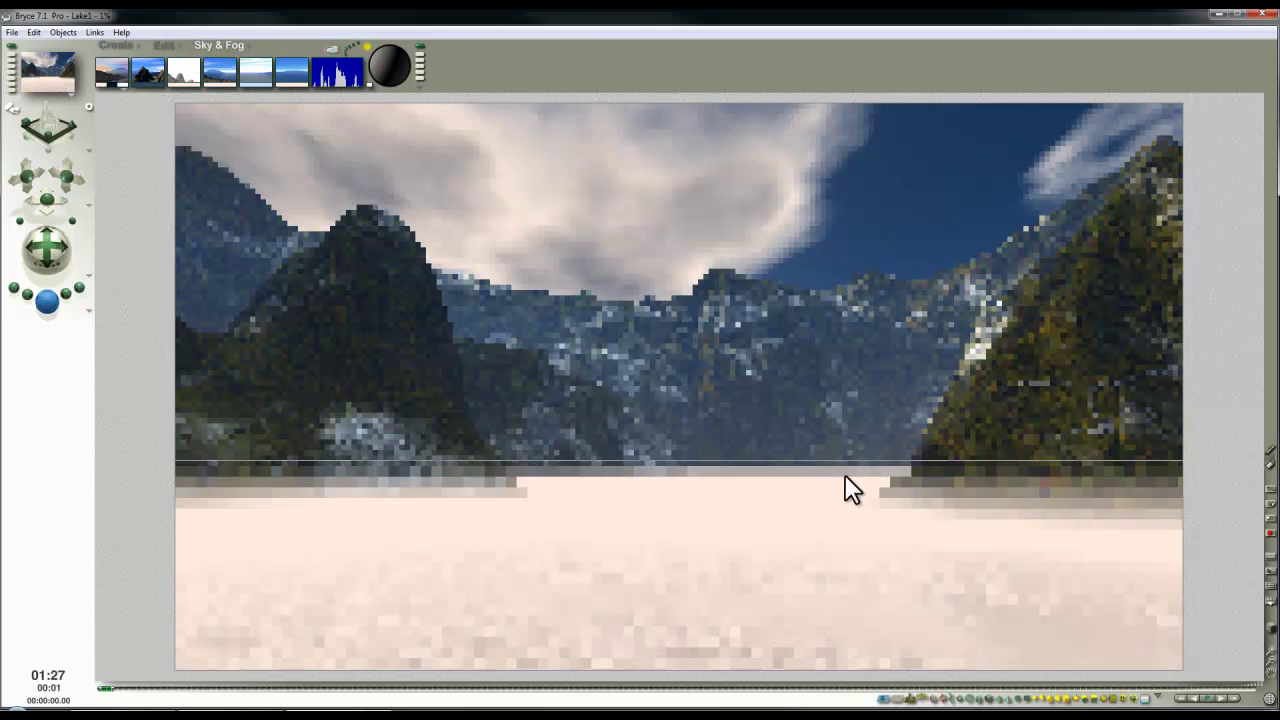
left_click(470, 383)
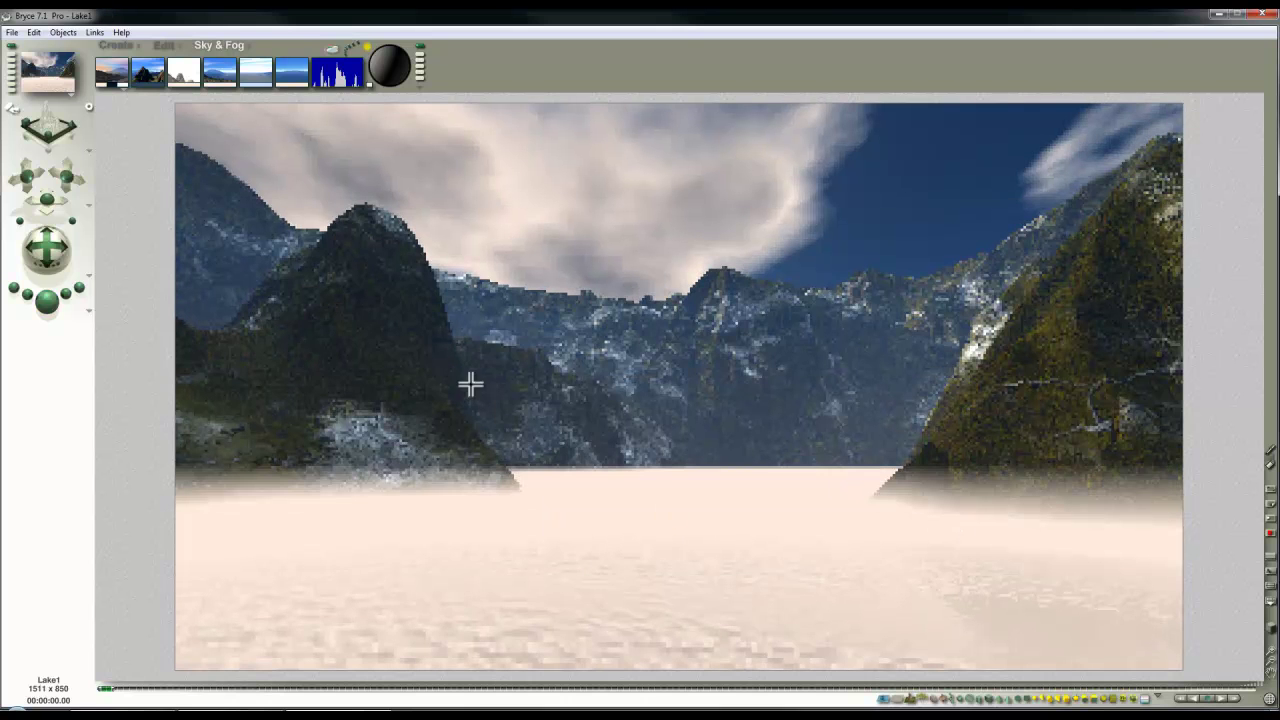
Set the fog to density 7 and thickness 83 in the Sky Lab's Atmosphere settings
left_click(334, 50)
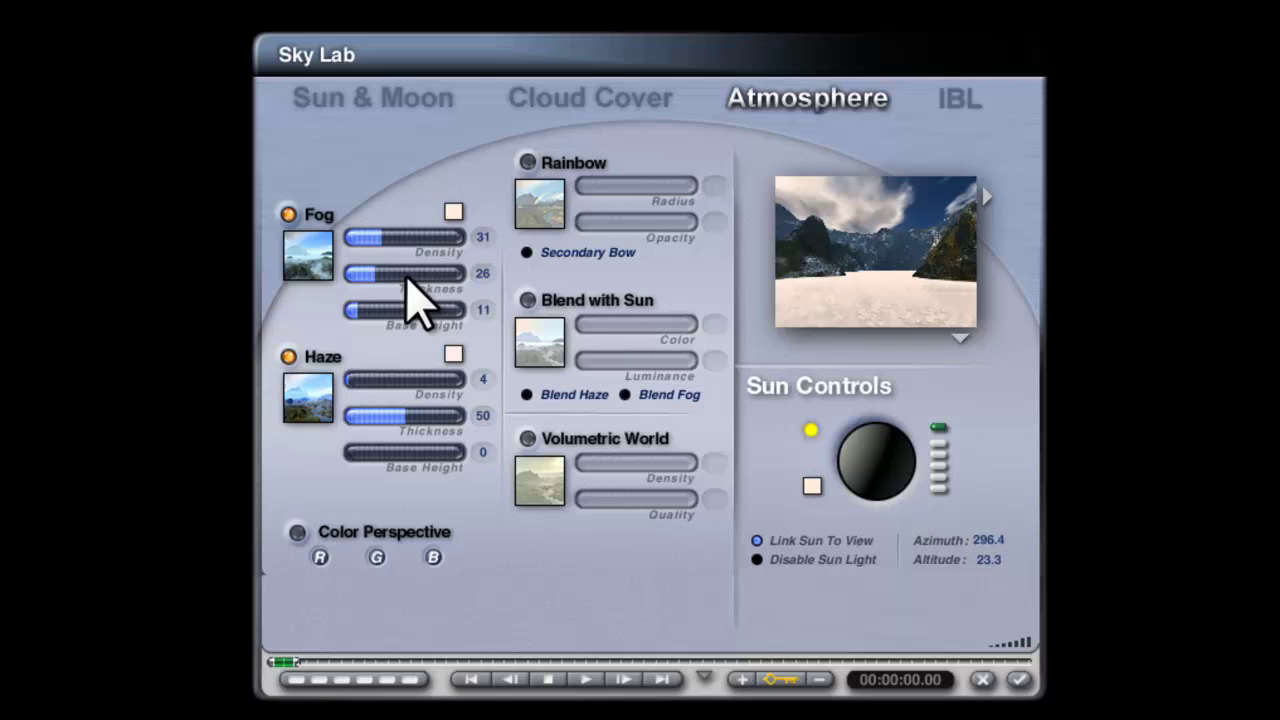
left_click_drag(391, 275, 445, 273)
left_click_drag(391, 237, 353, 240)
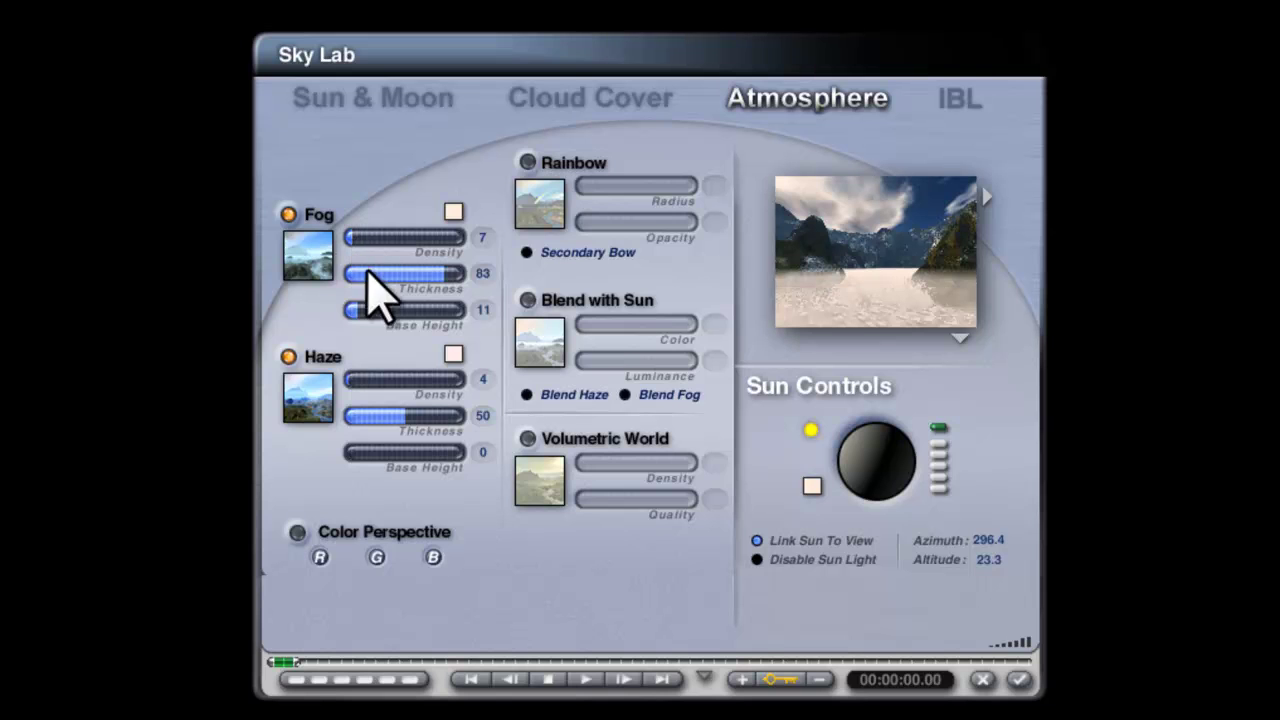
Load Sky Preset 72 from the Daytime category of the Sky&Fog library
left_click(988, 197)
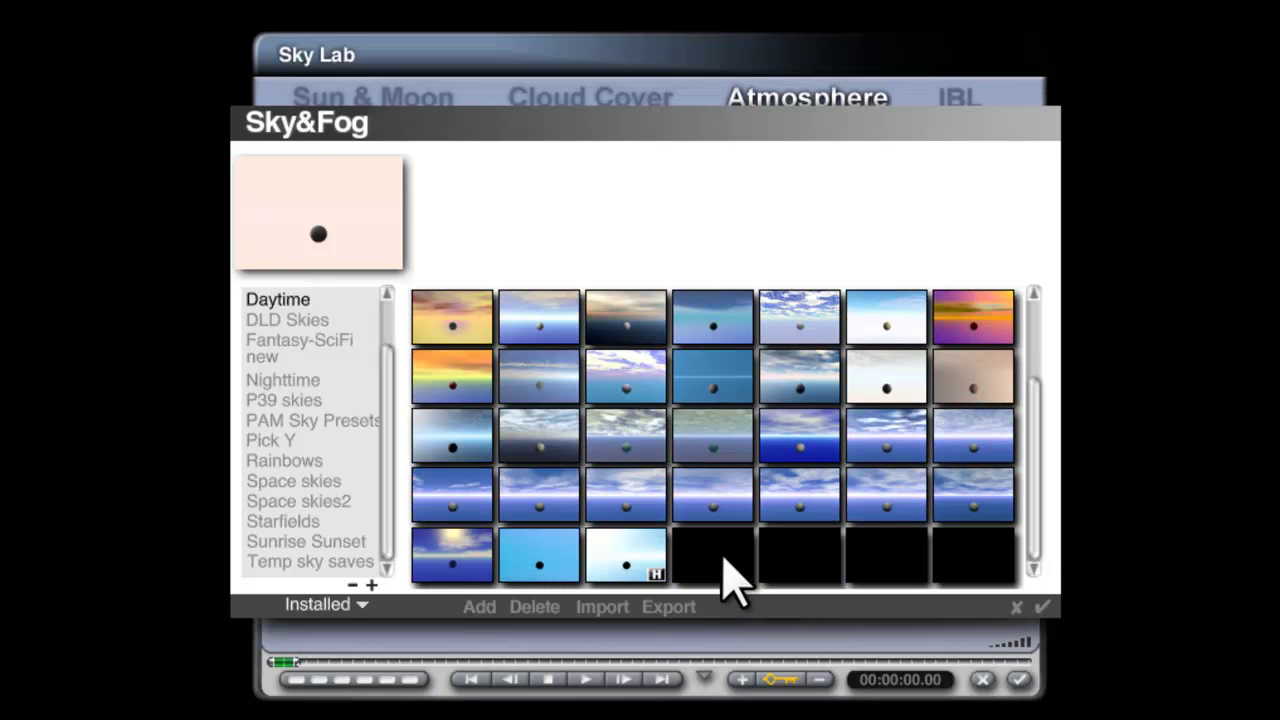
left_click(636, 550)
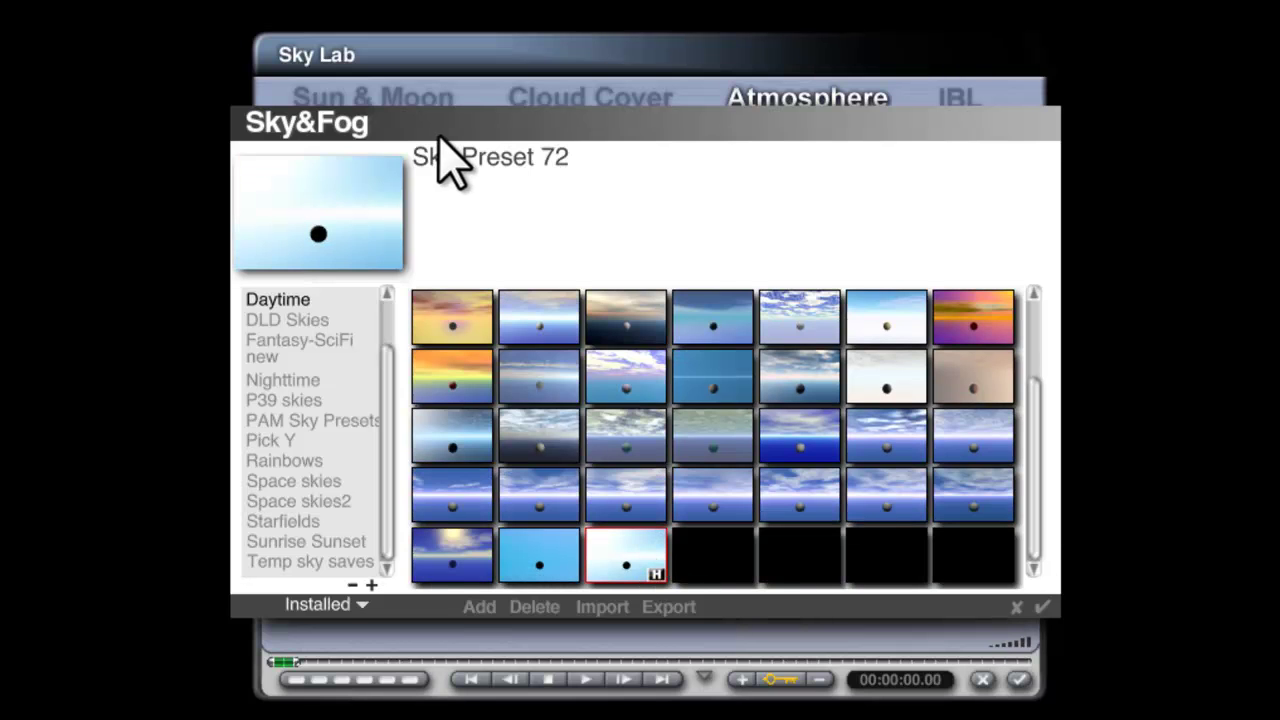
left_click(1044, 604)
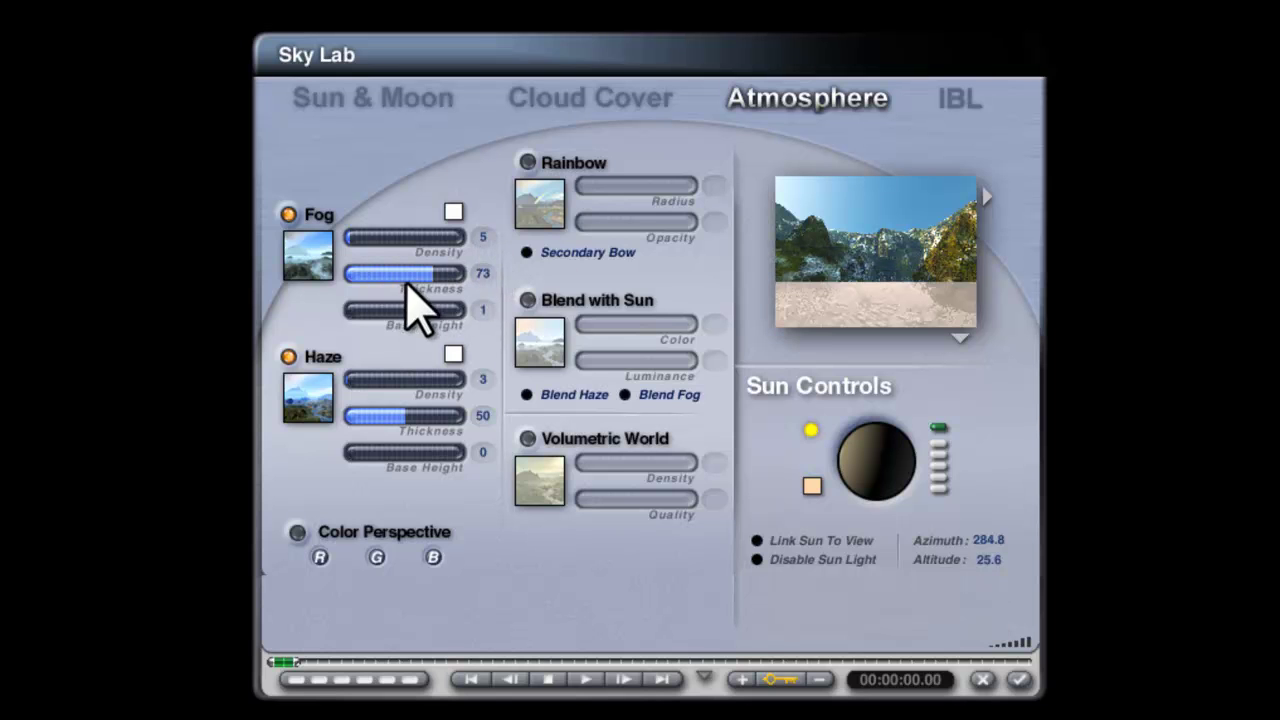
Adjust the preset's fog to density 6, thickness 100 and base height 3
left_click(359, 240)
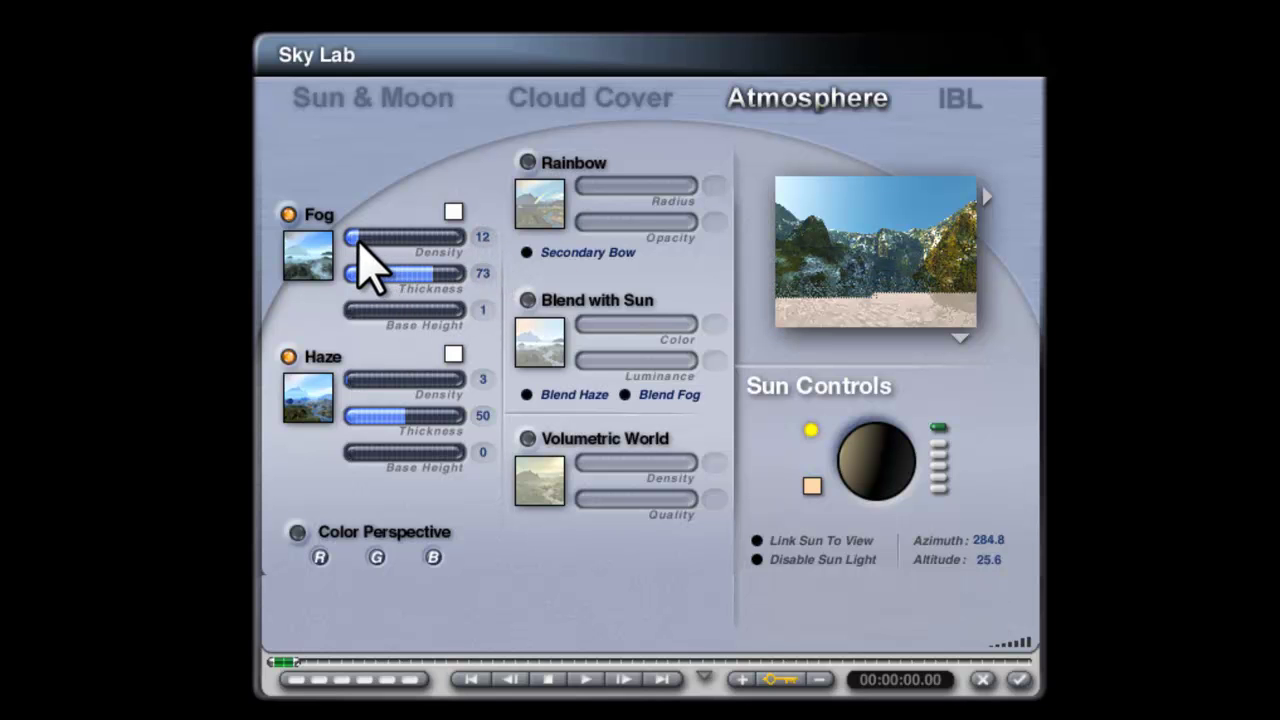
left_click(449, 274)
left_click(350, 312)
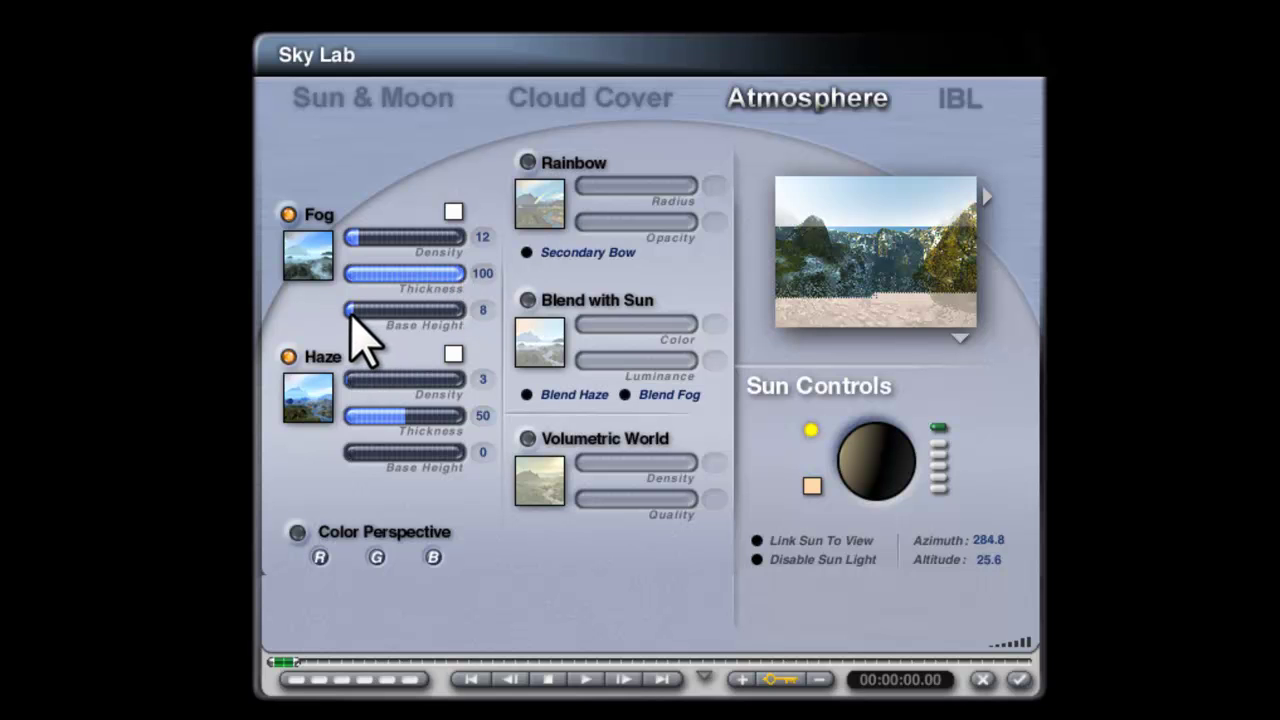
left_click(347, 312)
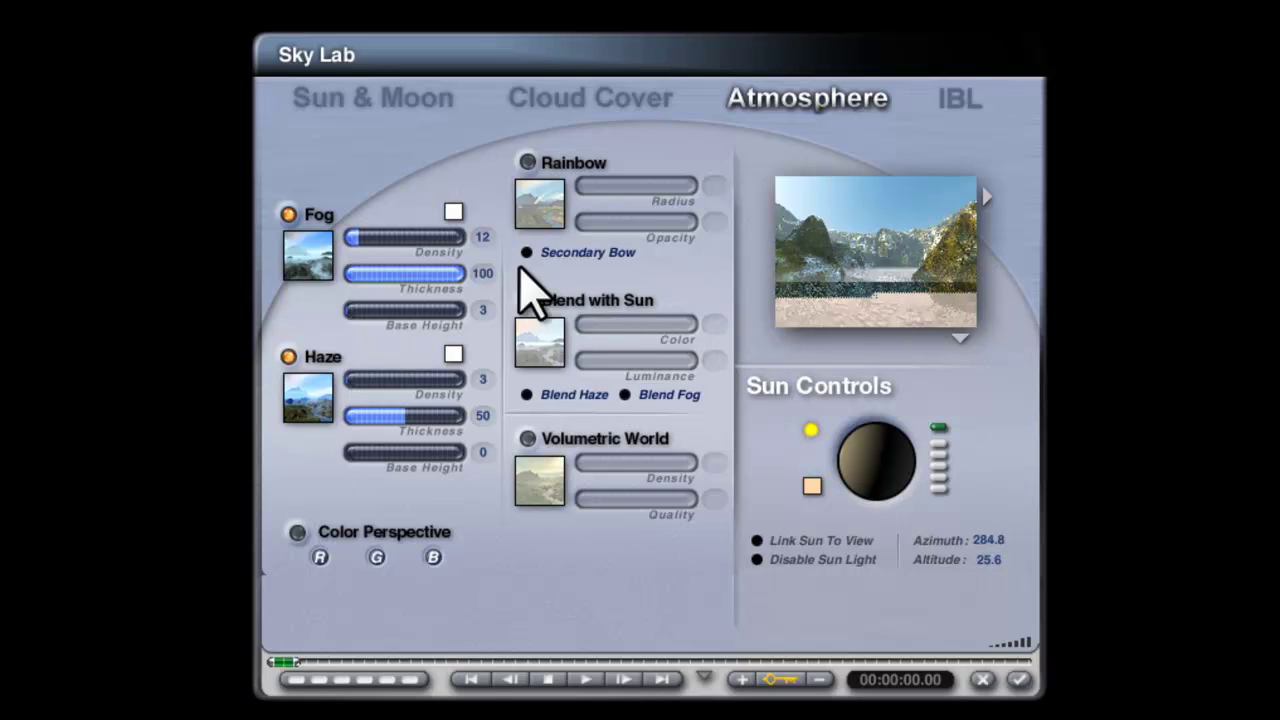
left_click(483, 237)
type("6")
key("Return")
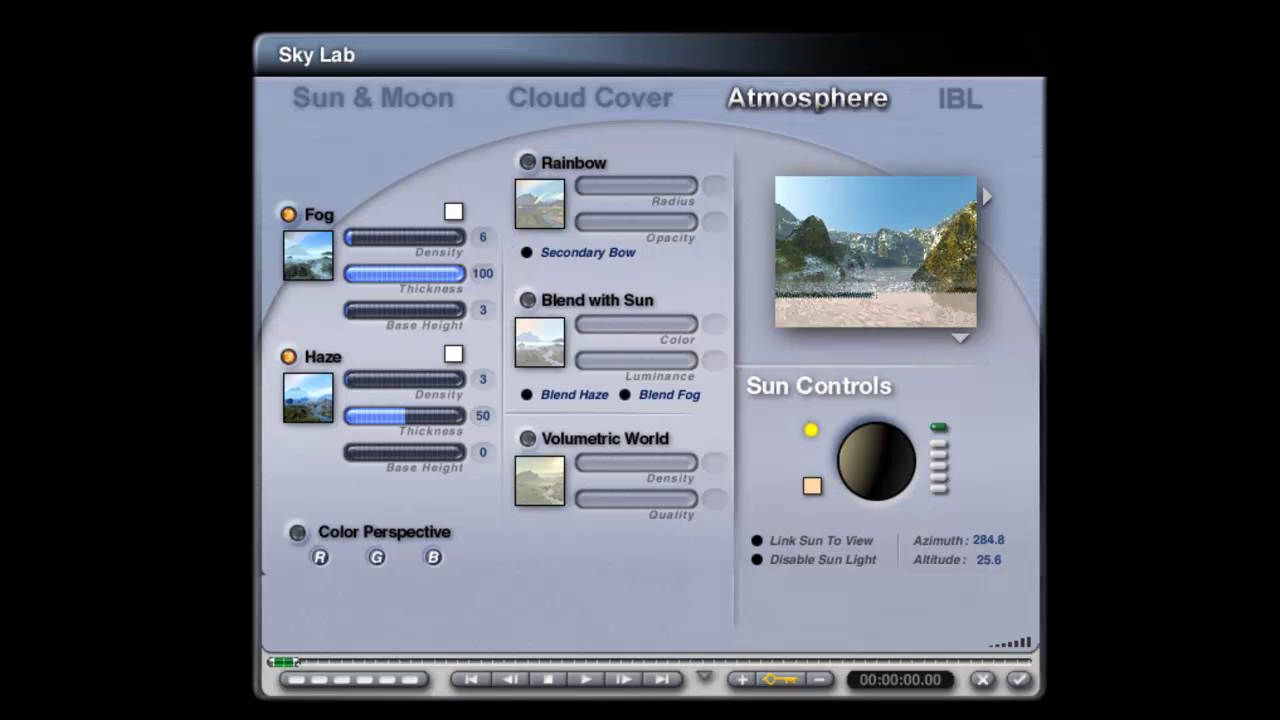
Apply the Sky Lab changes, render the lake scene and stop the render after the first passes
left_click(1018, 680)
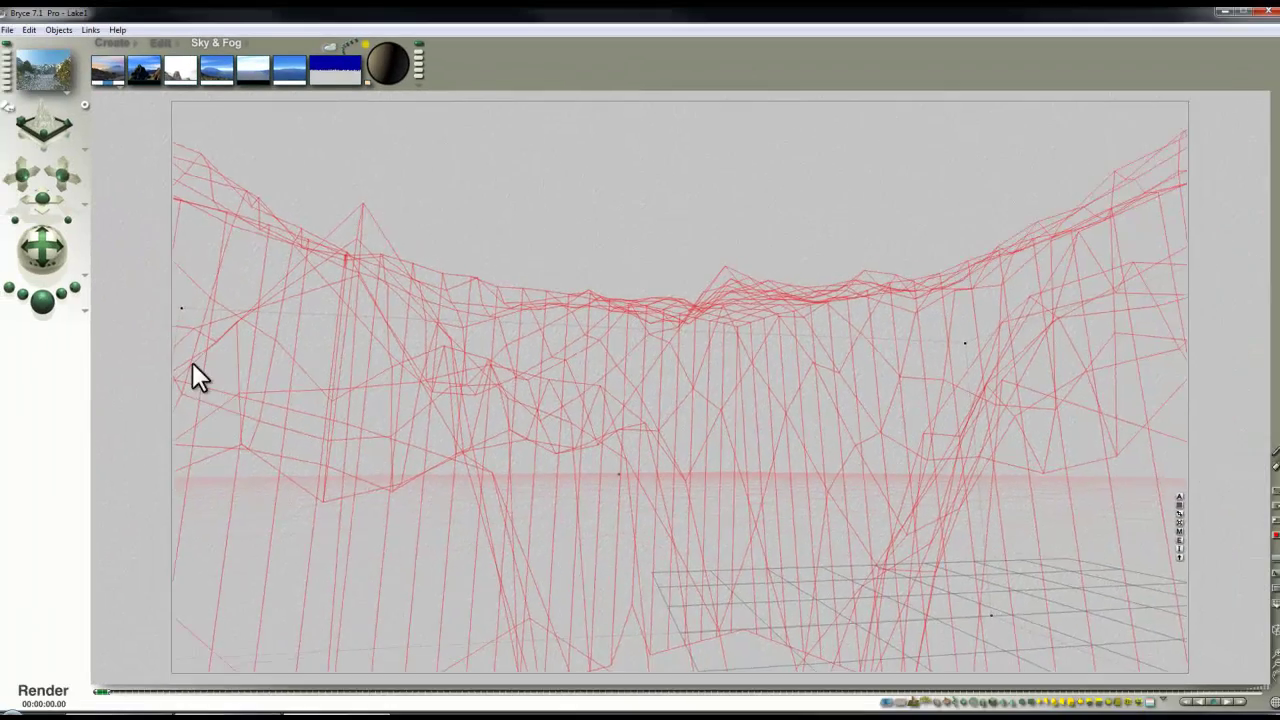
key("ctrl+r")
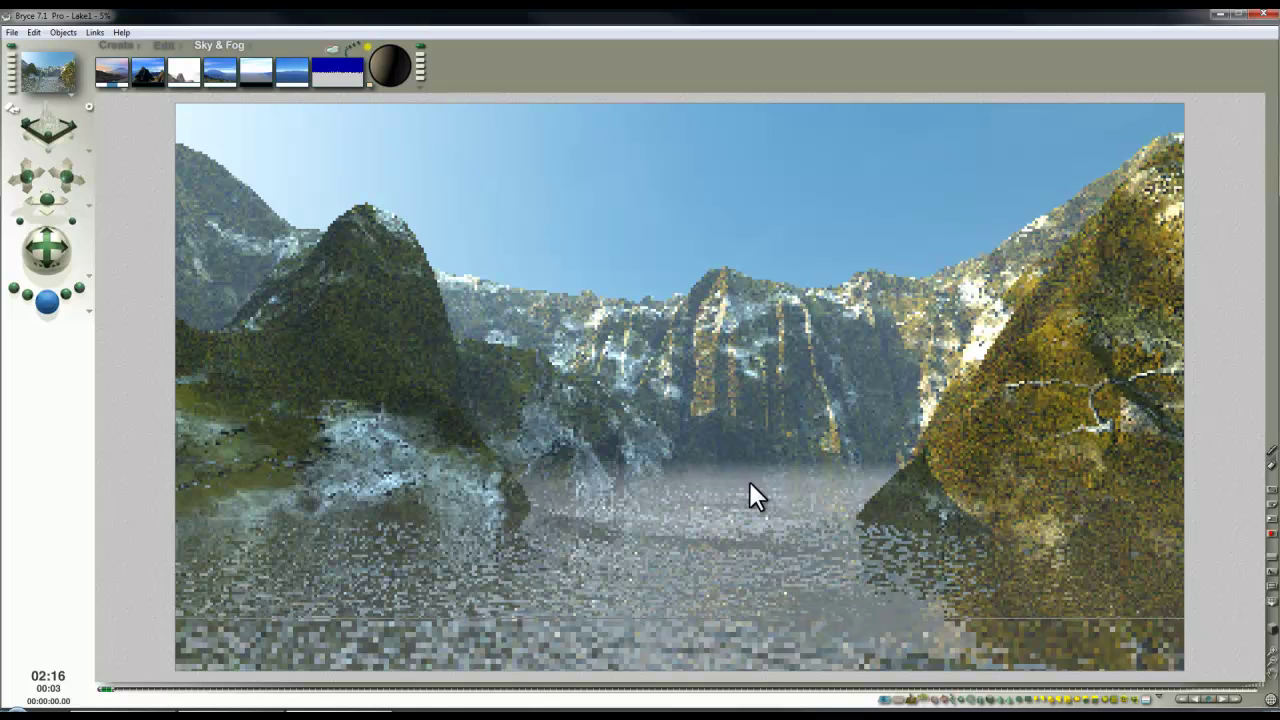
left_click(551, 368)
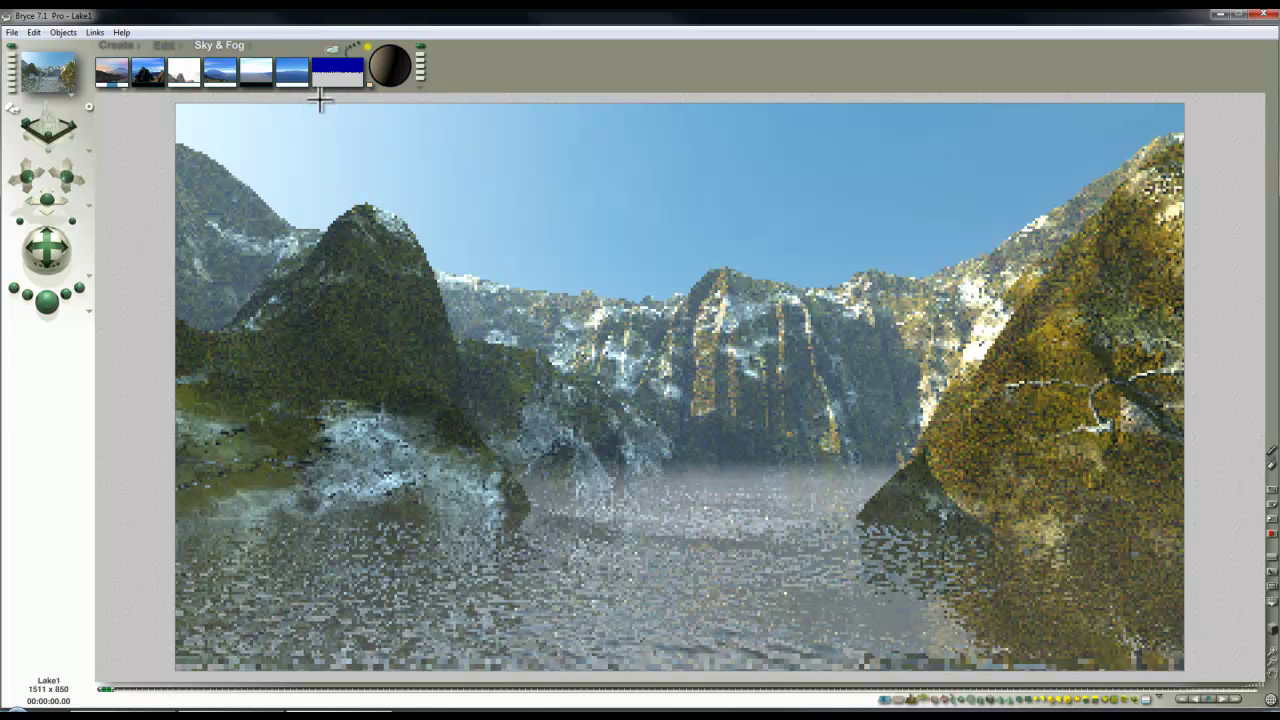
Set the IBL HDRI Effect to 100, apply the Sky Lab changes and render the scene again
left_click(333, 47)
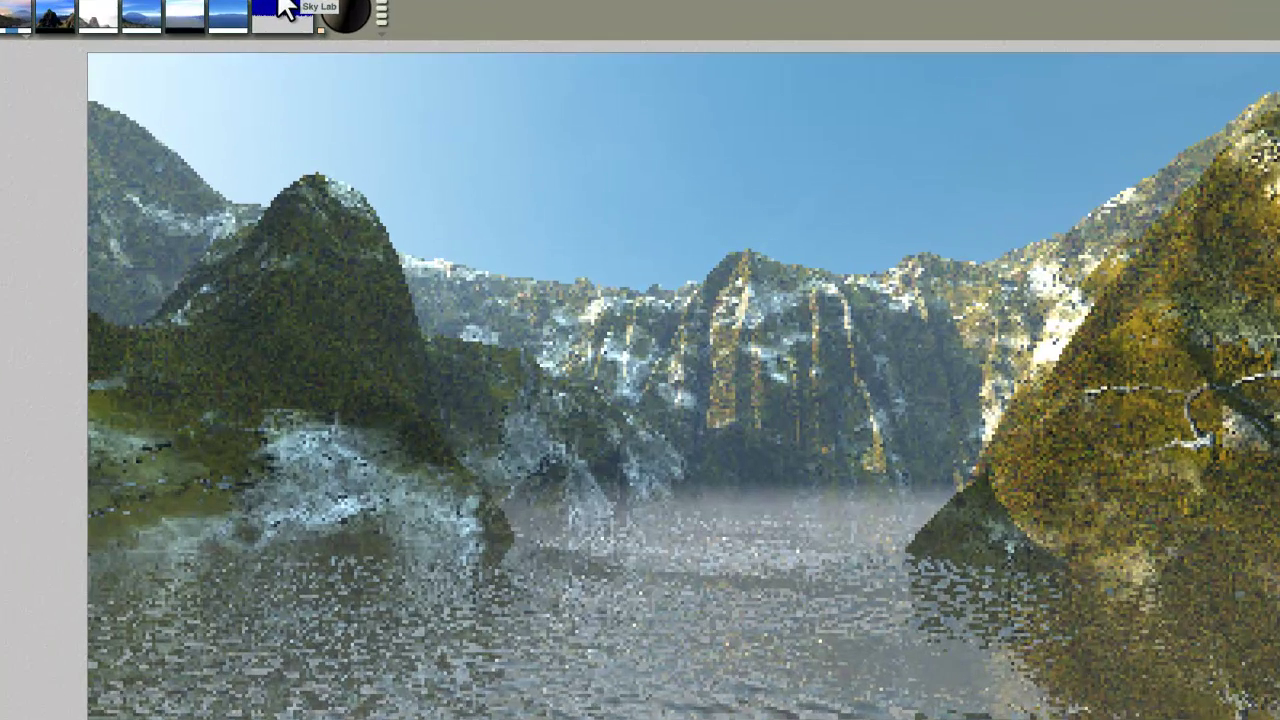
left_click(988, 96)
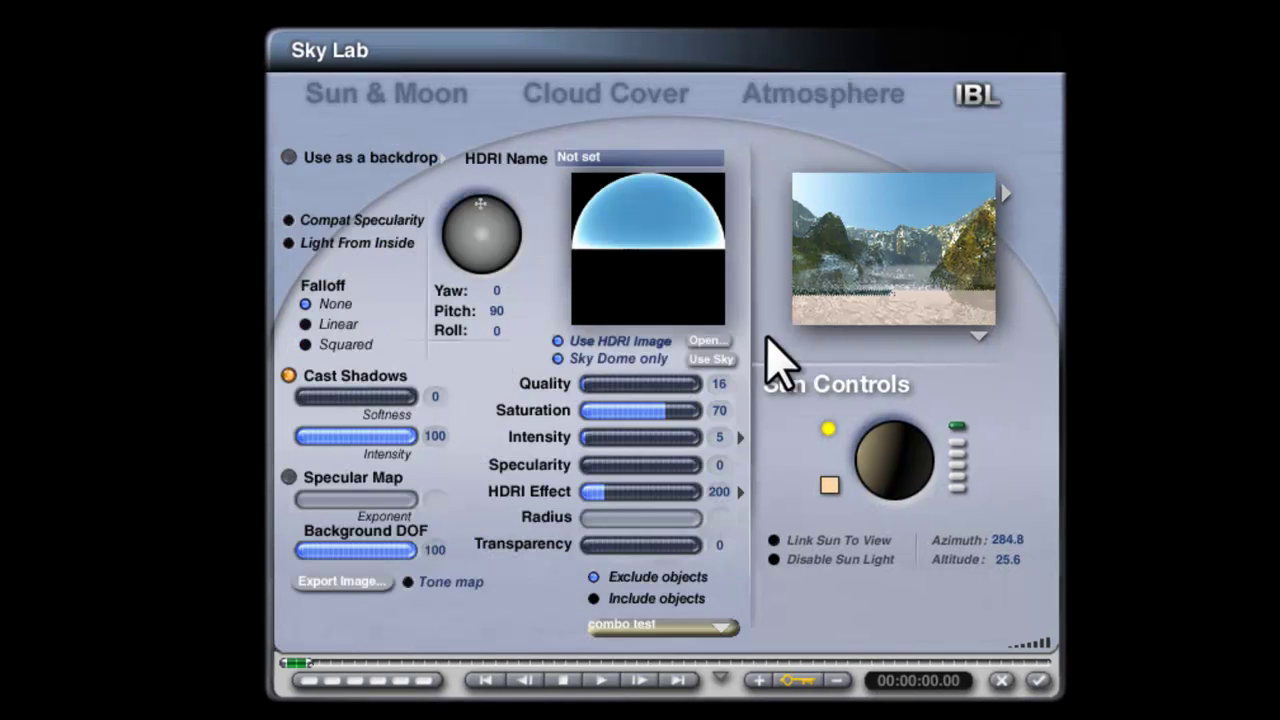
left_click(718, 491)
type("100")
key("Return")
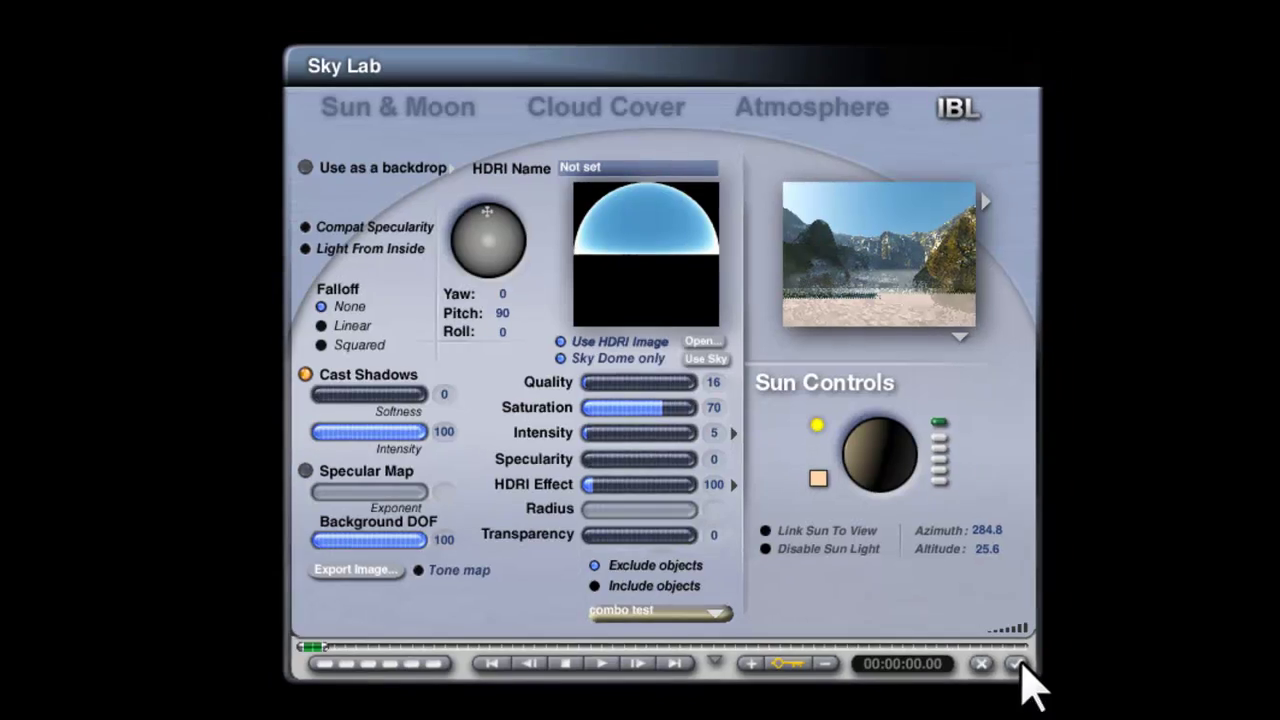
left_click(1037, 680)
left_click(56, 303)
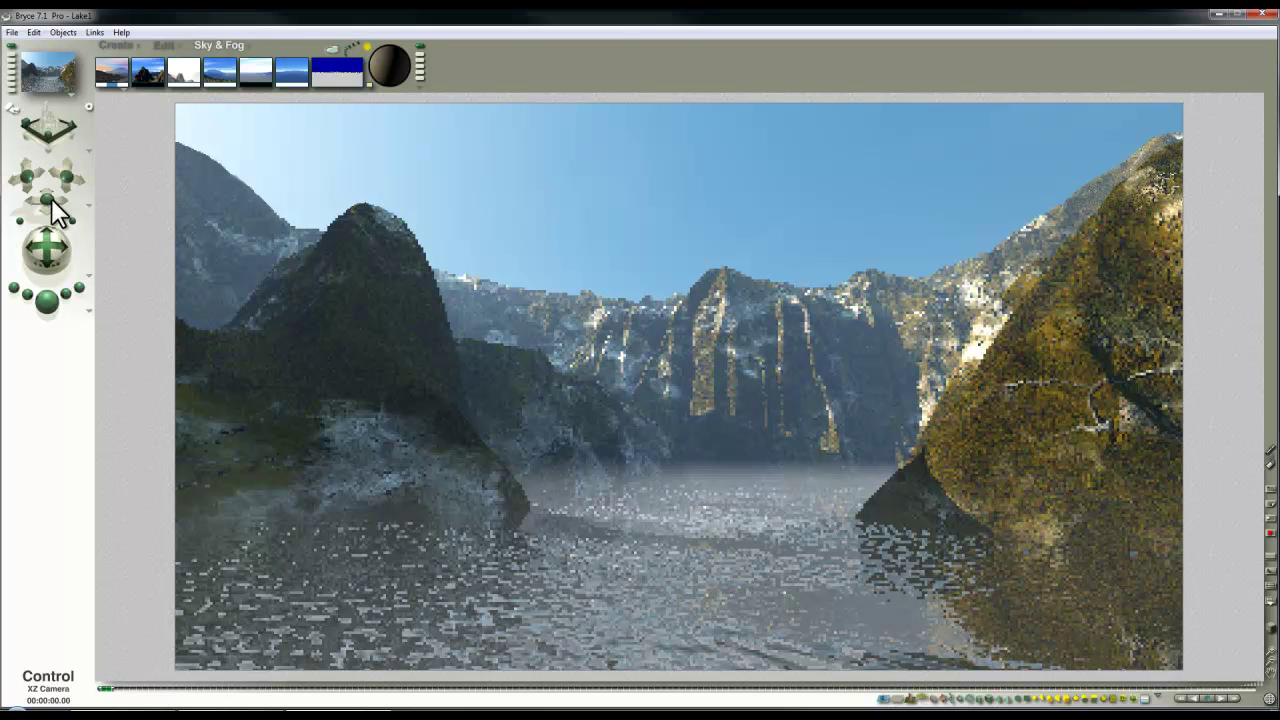
Swing the sun over the right-hand mountain, reposition it to light the left shore, and render each position
left_click_drag(377, 58, 364, 72)
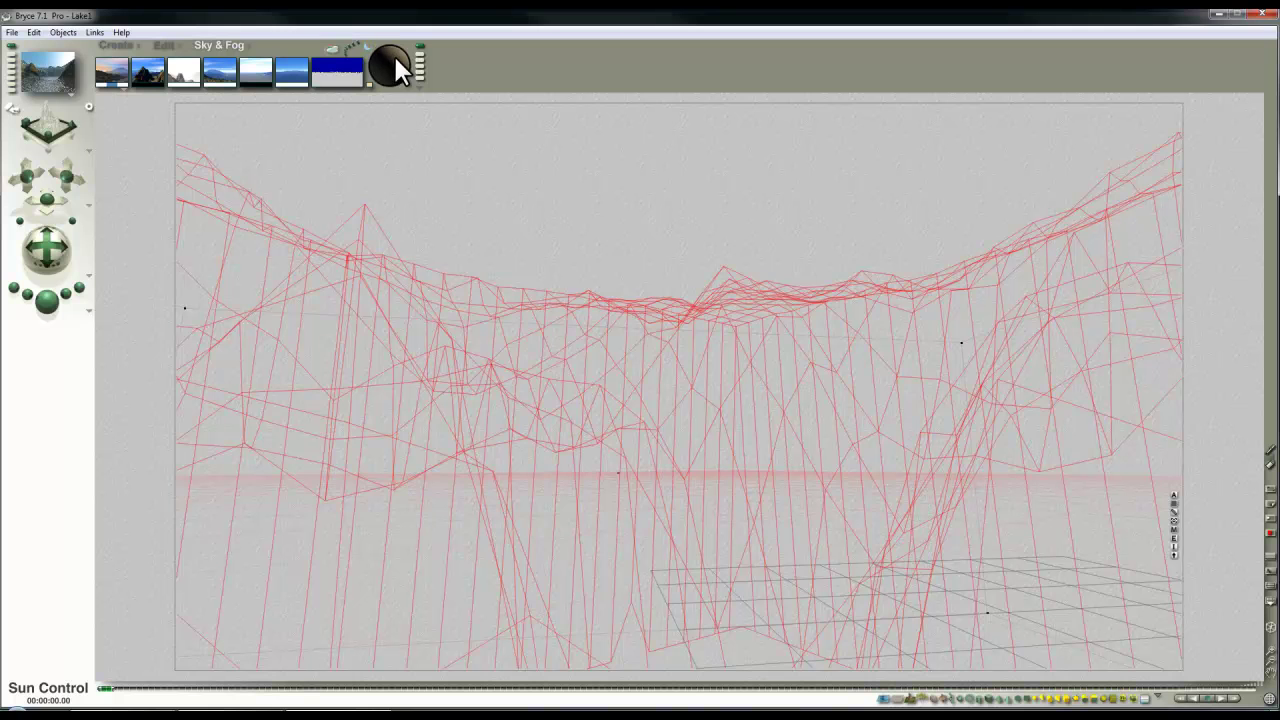
left_click(52, 306)
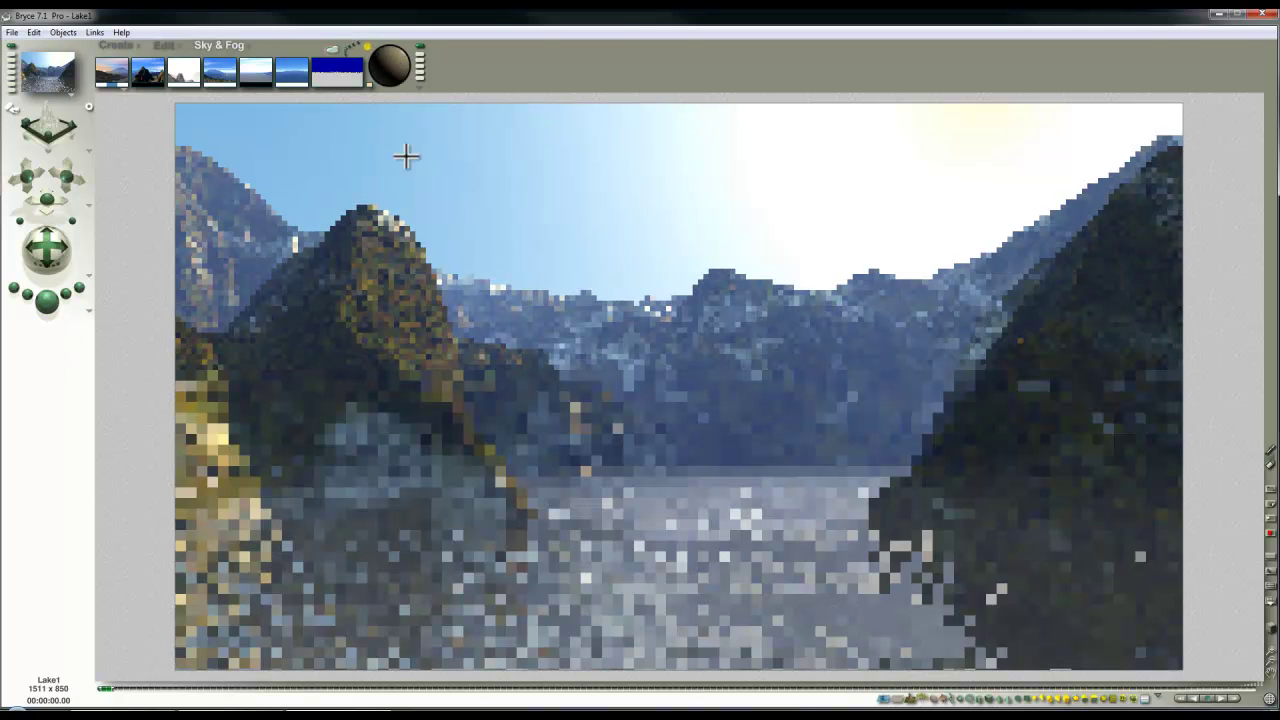
left_click_drag(393, 70, 316, 165)
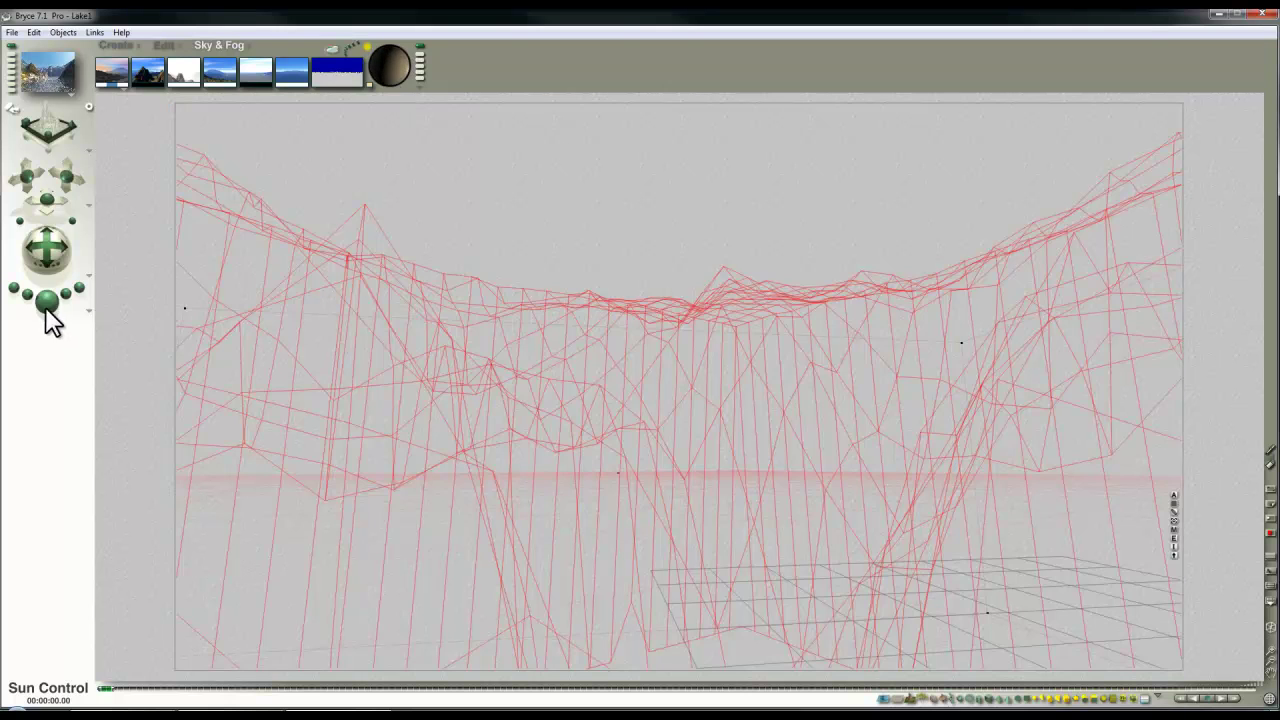
key("ctrl+r")
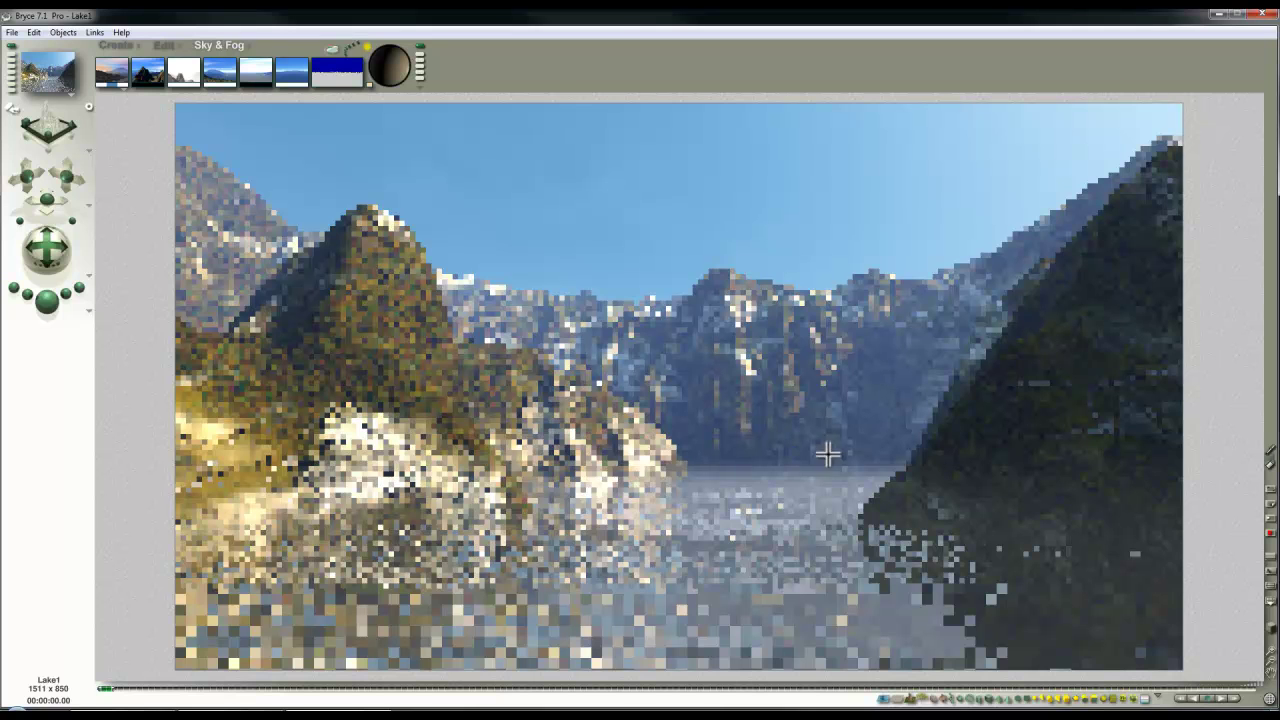
Try several small variations of the sun position for light on the left-hand mountains, rendering after each one
left_click_drag(388, 62, 463, 169)
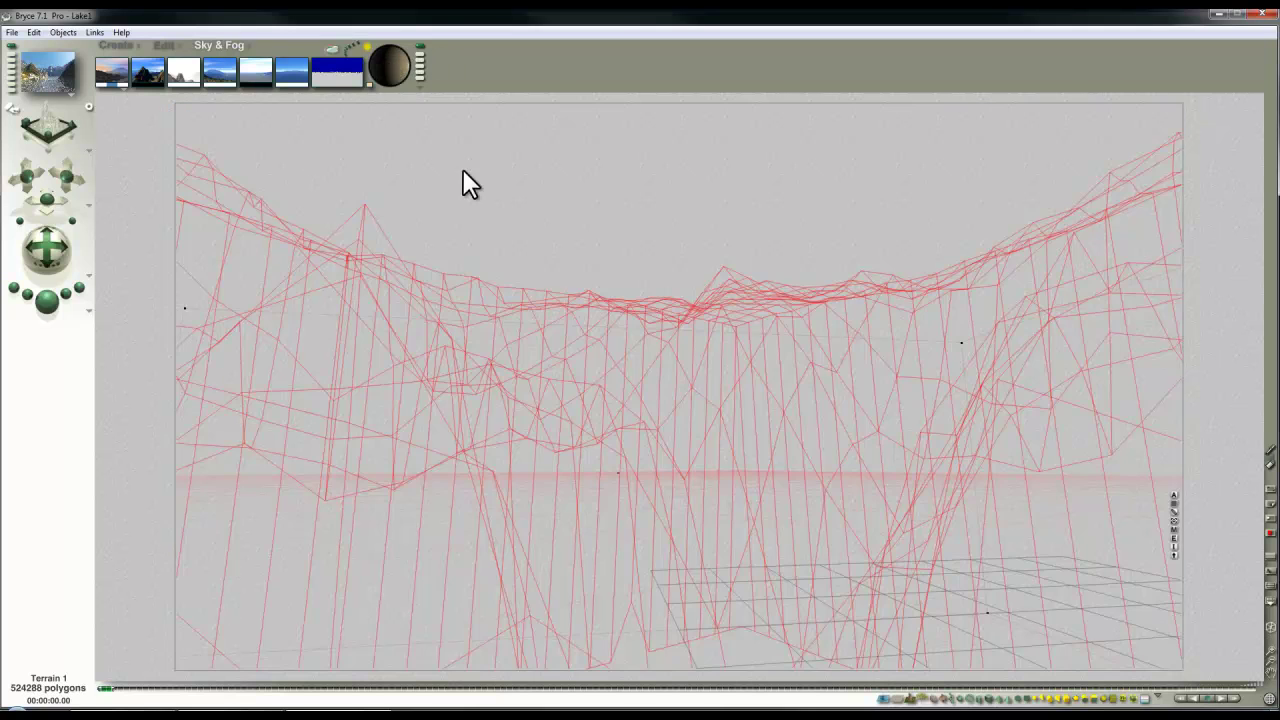
left_click(40, 306)
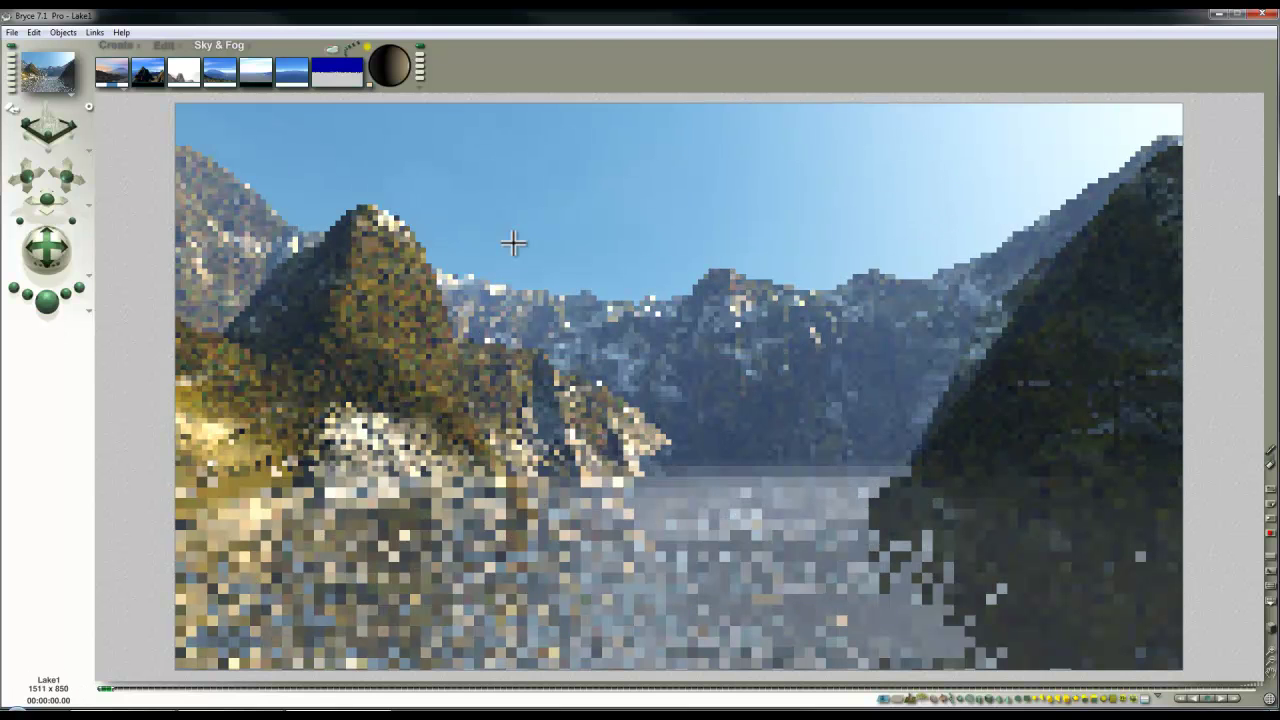
left_click(401, 66)
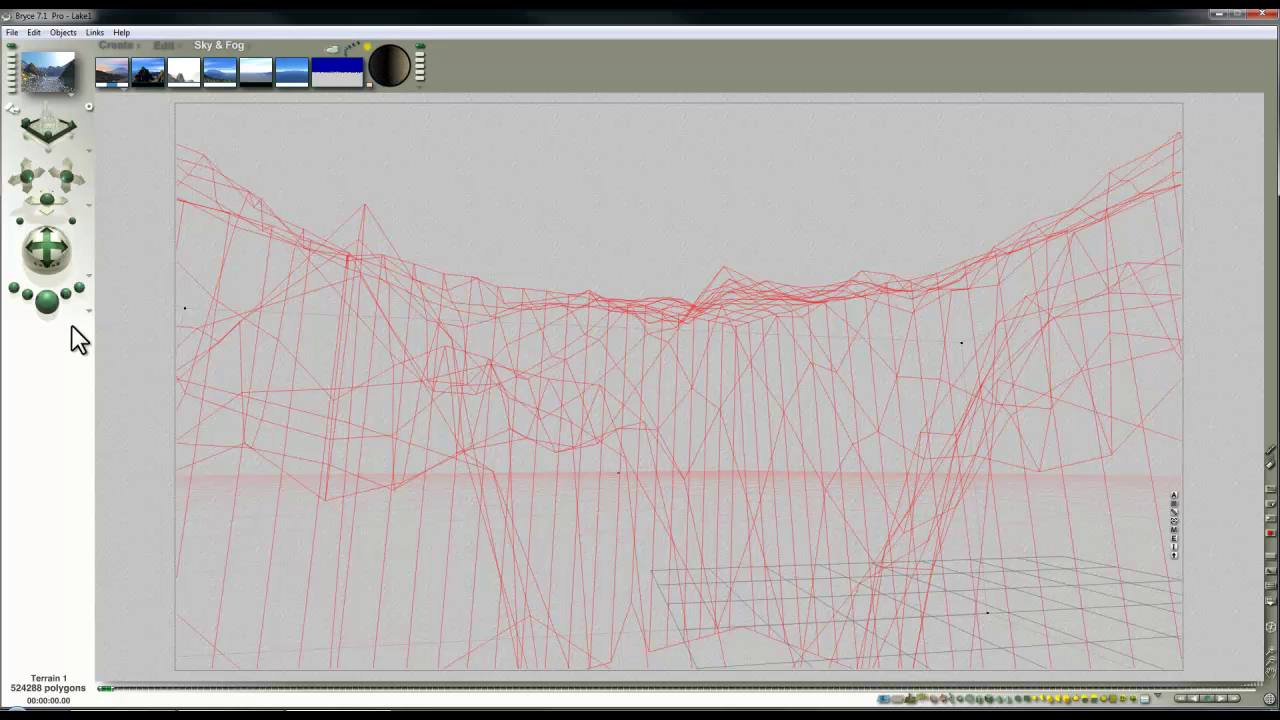
left_click(47, 302)
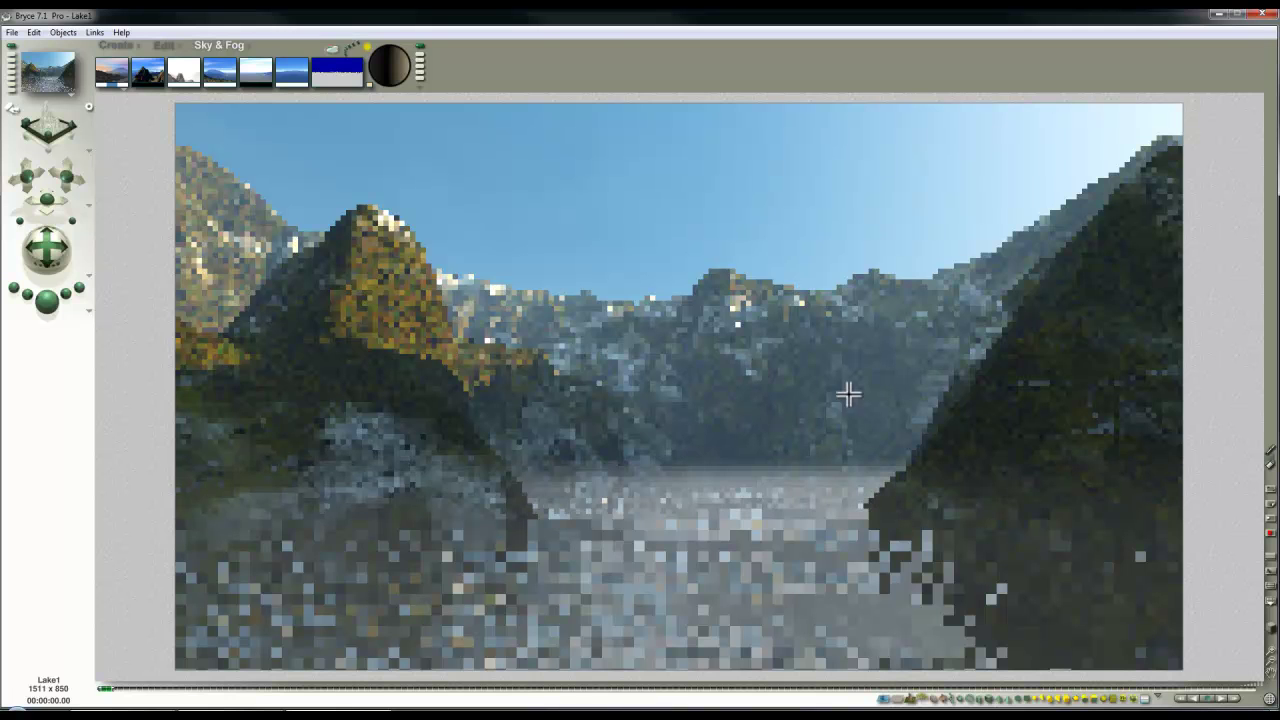
left_click(393, 62)
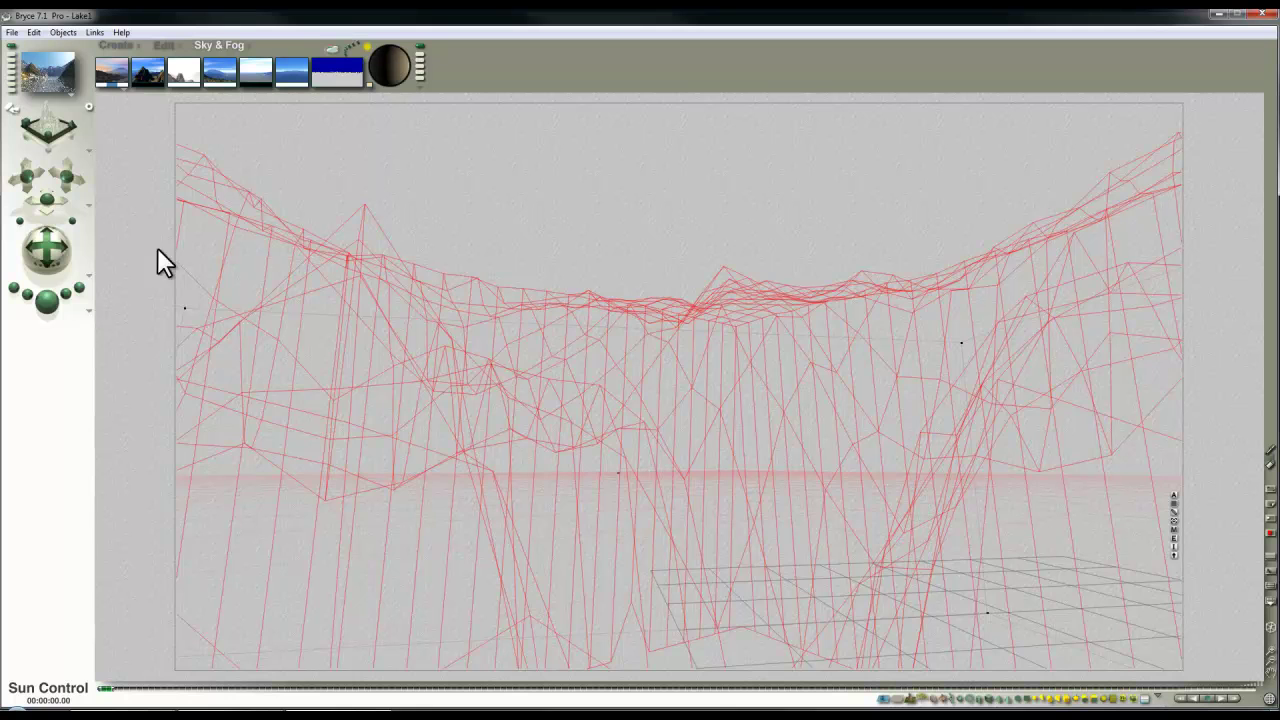
left_click(47, 302)
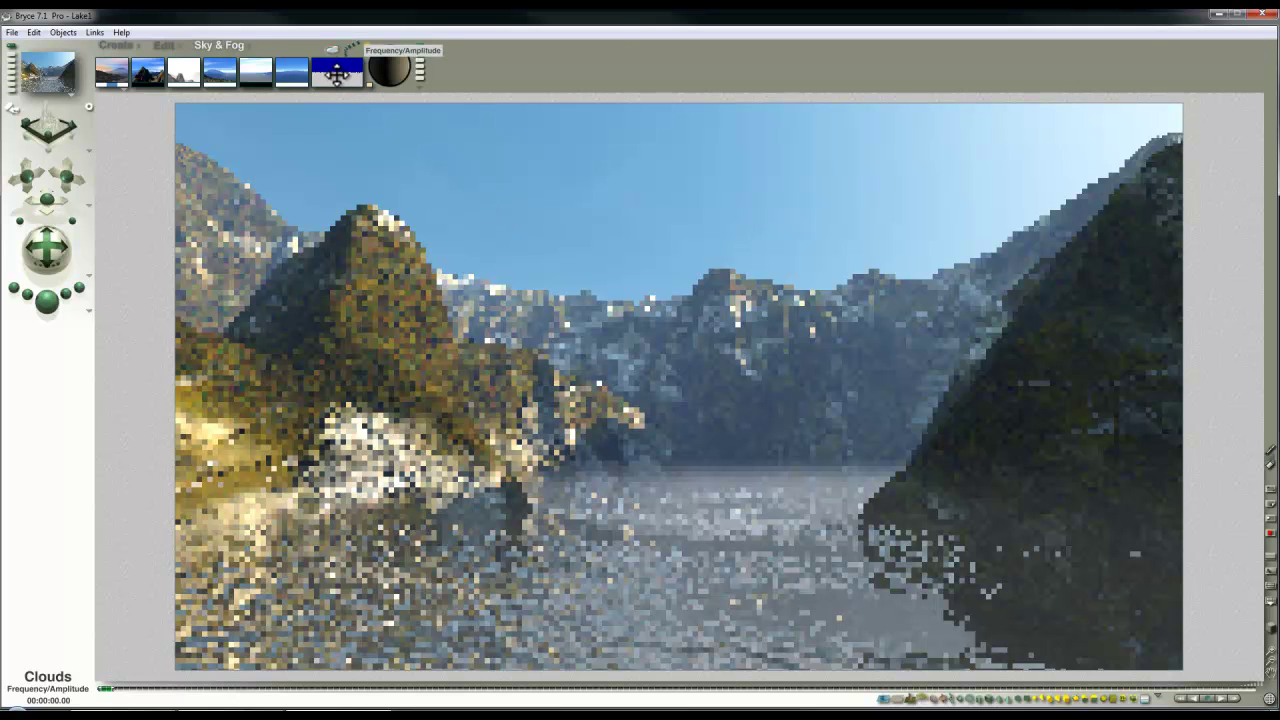
Adjust the cloud Frequency/Amplitude to bring wispy clouds into the blue sky, and render the scene
mouse_move(336, 70)
left_mouse_down()
mouse_move(309, 83)
mouse_move(331, 92)
left_mouse_up()
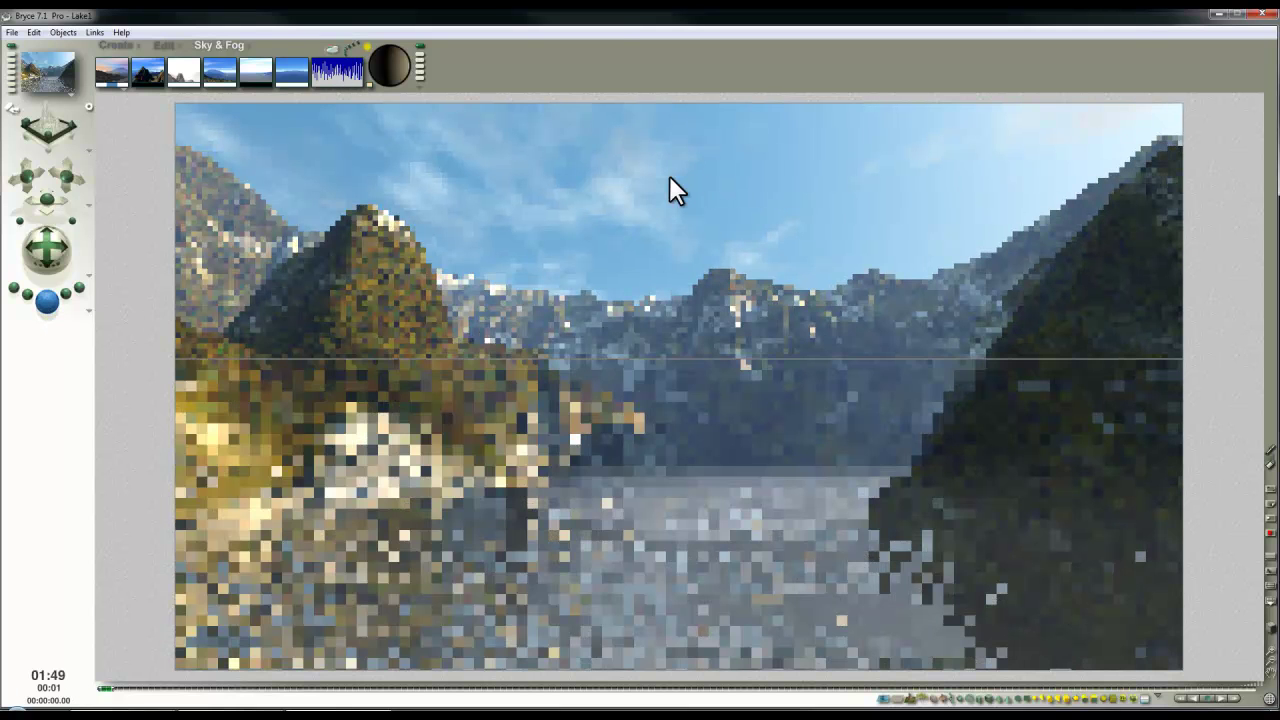
left_click_drag(338, 72, 345, 72)
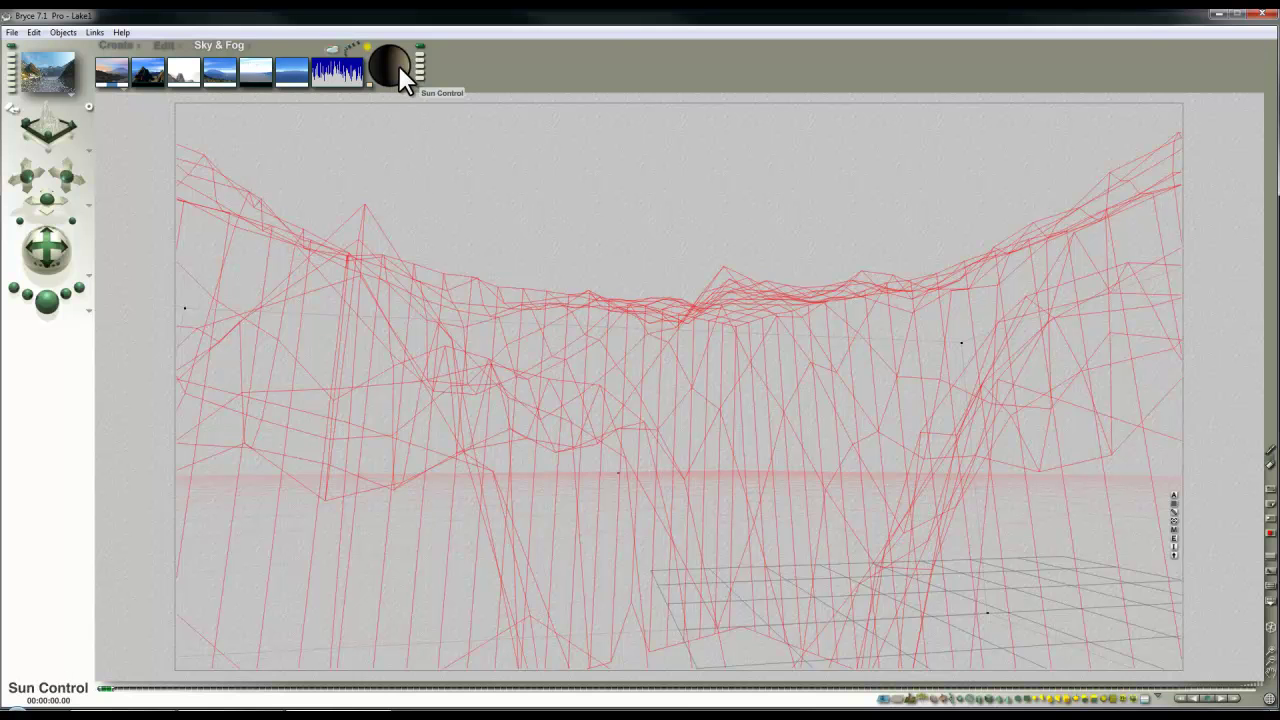
left_click(46, 300)
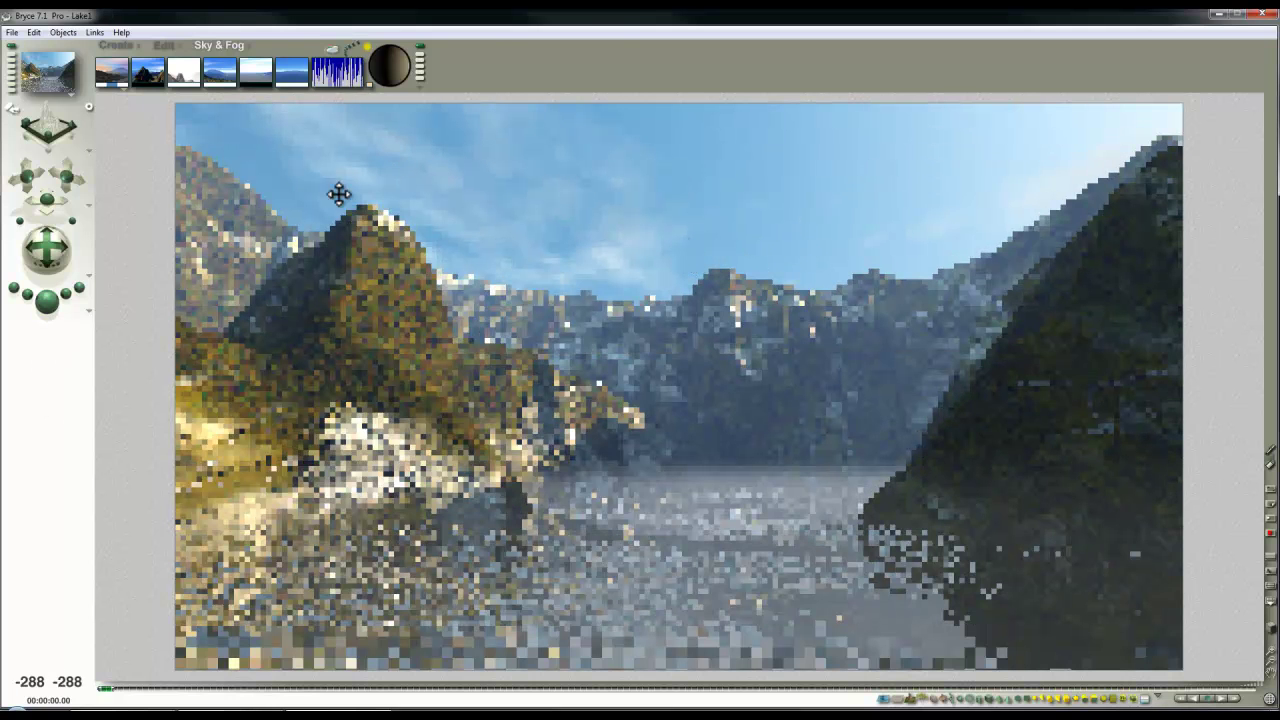
Strengthen the clouds with Frequency/Amplitude and render, then soften them with a lower amplitude and render again
left_click(292, 78)
left_click(50, 300)
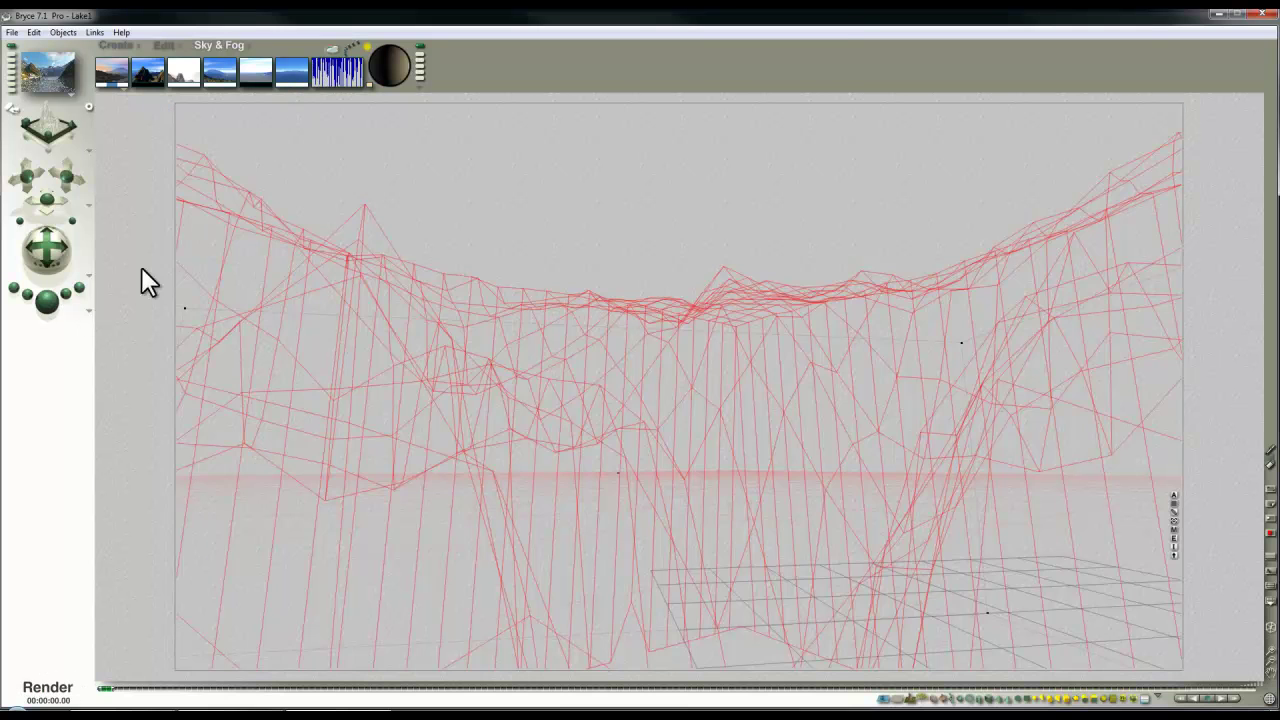
left_click_drag(378, 69, 326, 30)
left_click(48, 300)
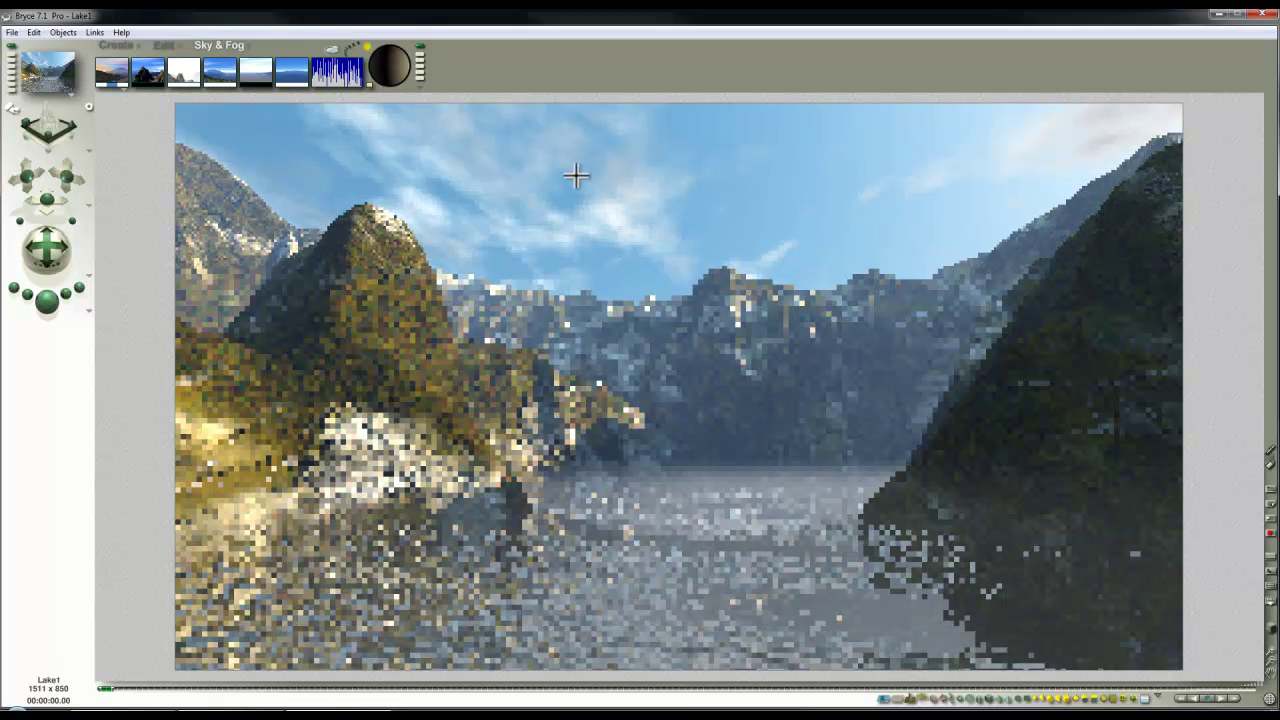
left_click_drag(337, 70, 340, 97)
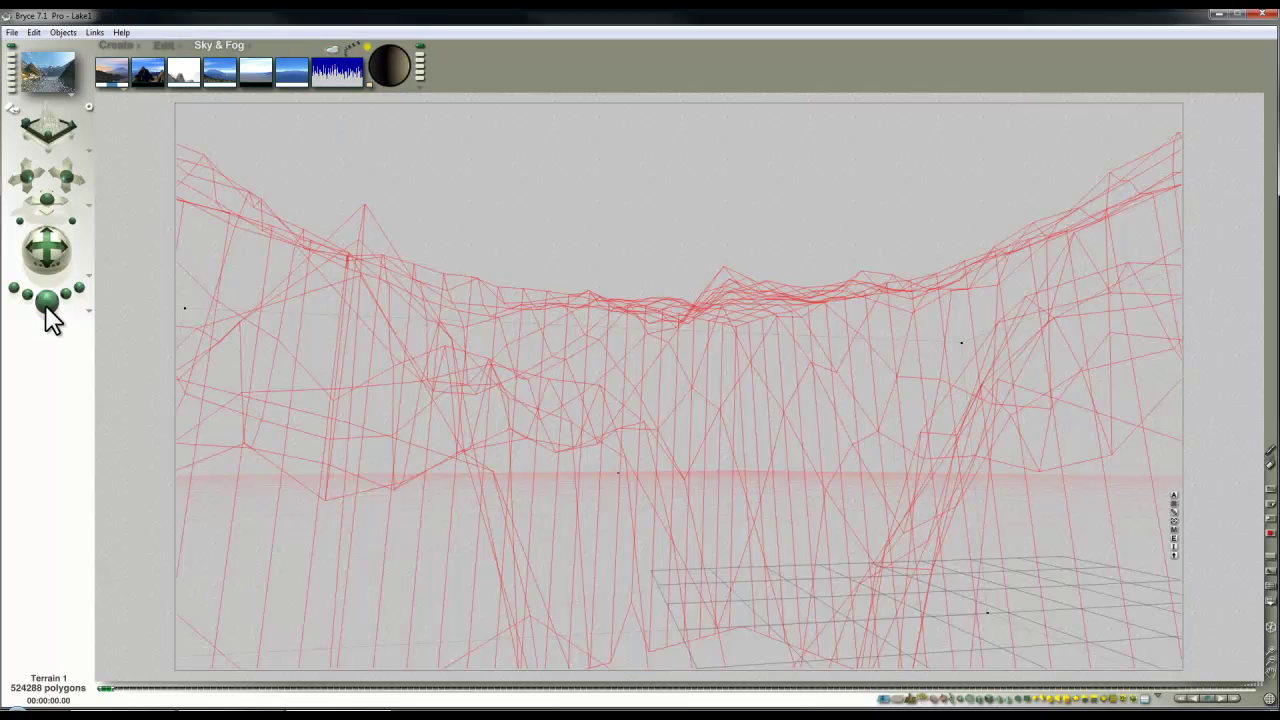
left_click(46, 302)
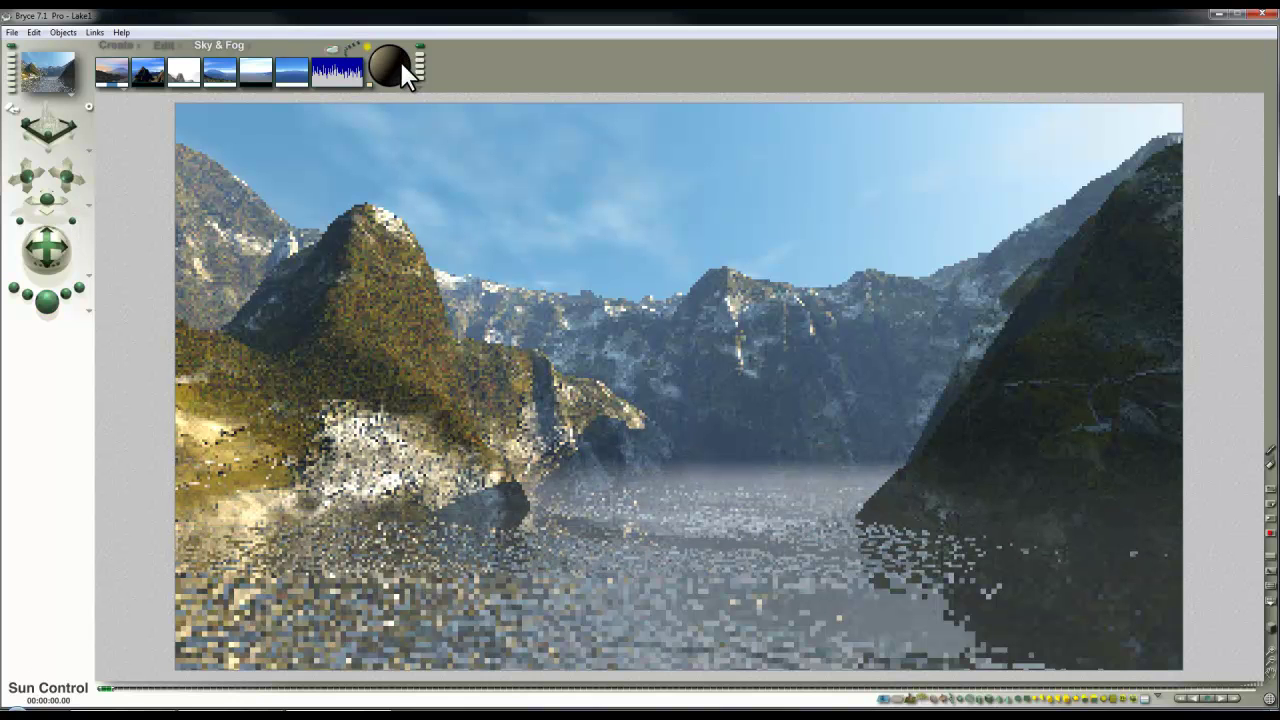
Move the sun over the left-hand mountains so it lights the right-hand slope, and render the scene
left_click(268, 210)
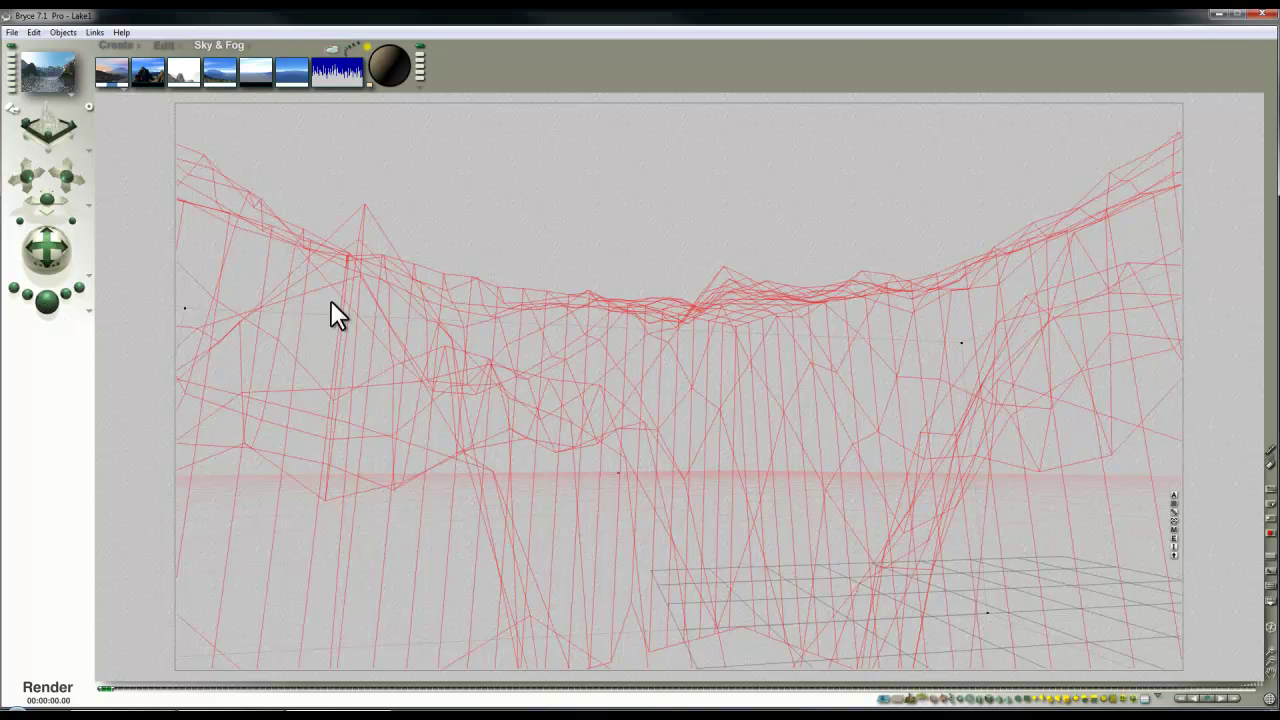
key("ctrl+r")
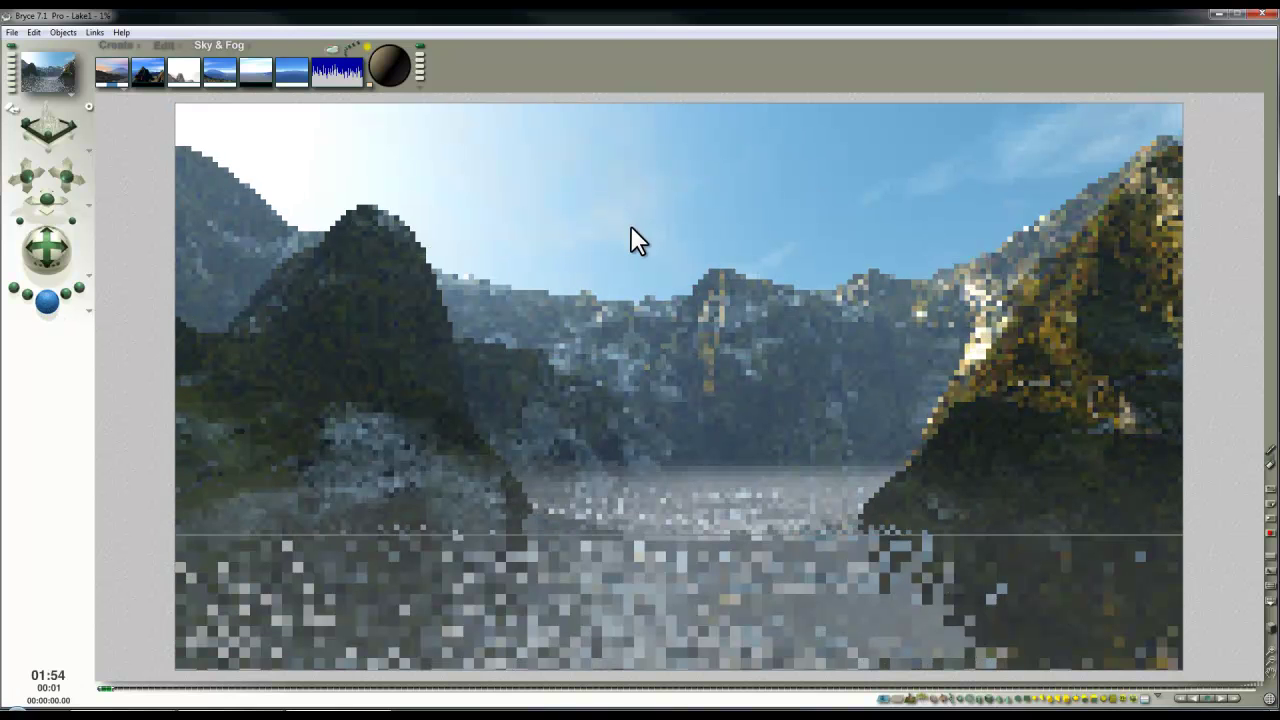
Shift the sun so its light reaches the back mountains and the upper right-hand slopes, and render the scene
left_click(362, 173)
left_click(388, 64)
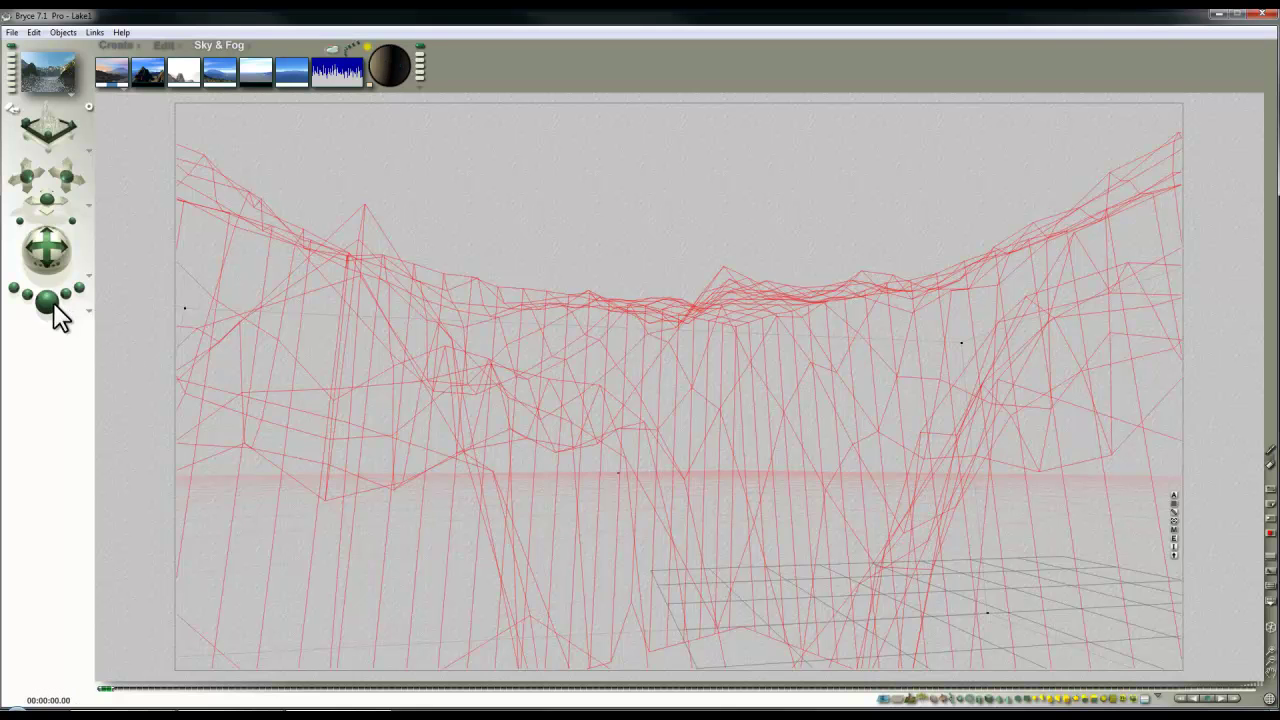
left_click(47, 300)
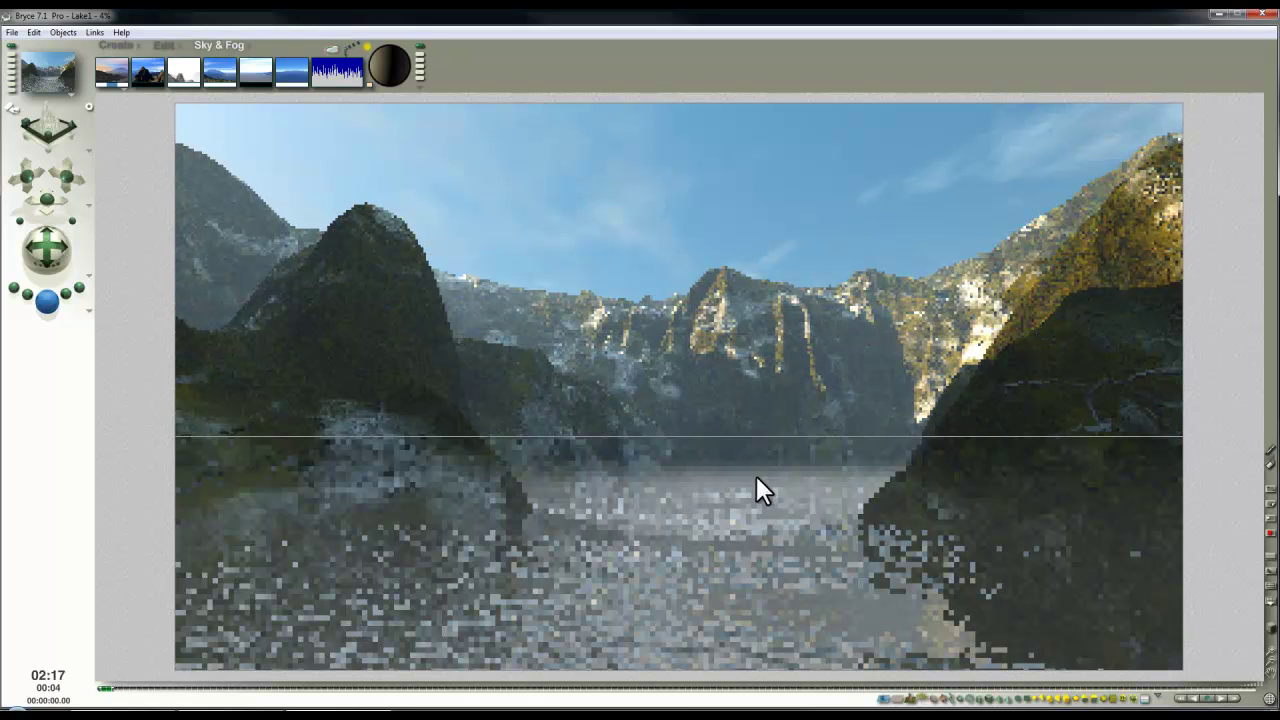
left_click(755, 476)
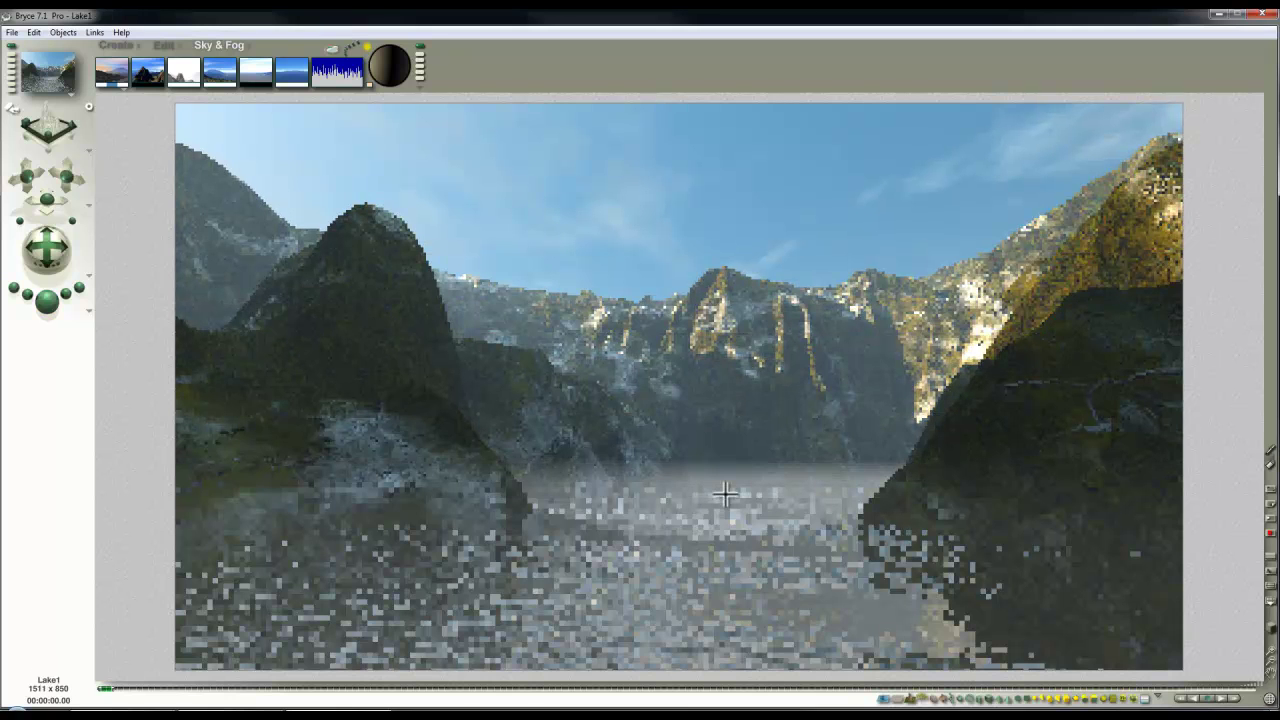
Thin the fog over the lake by setting its values to 2 and 100, and render the scene
left_click(181, 70)
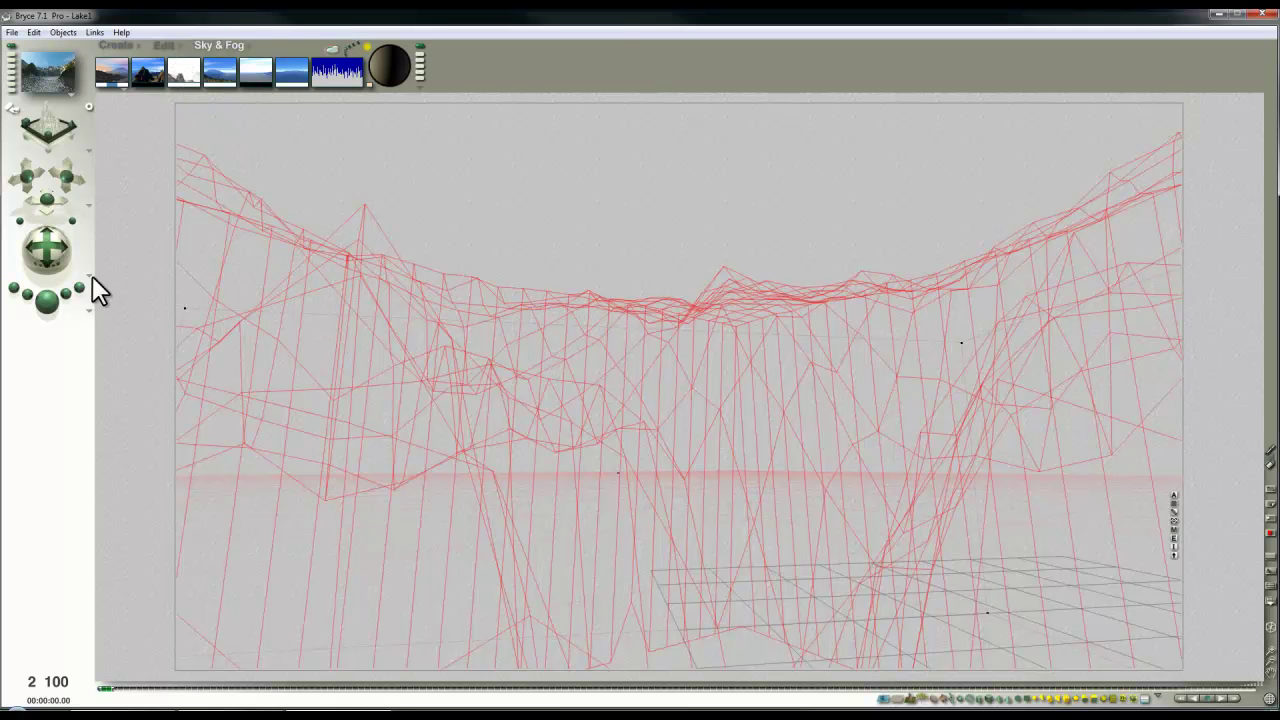
left_click(45, 302)
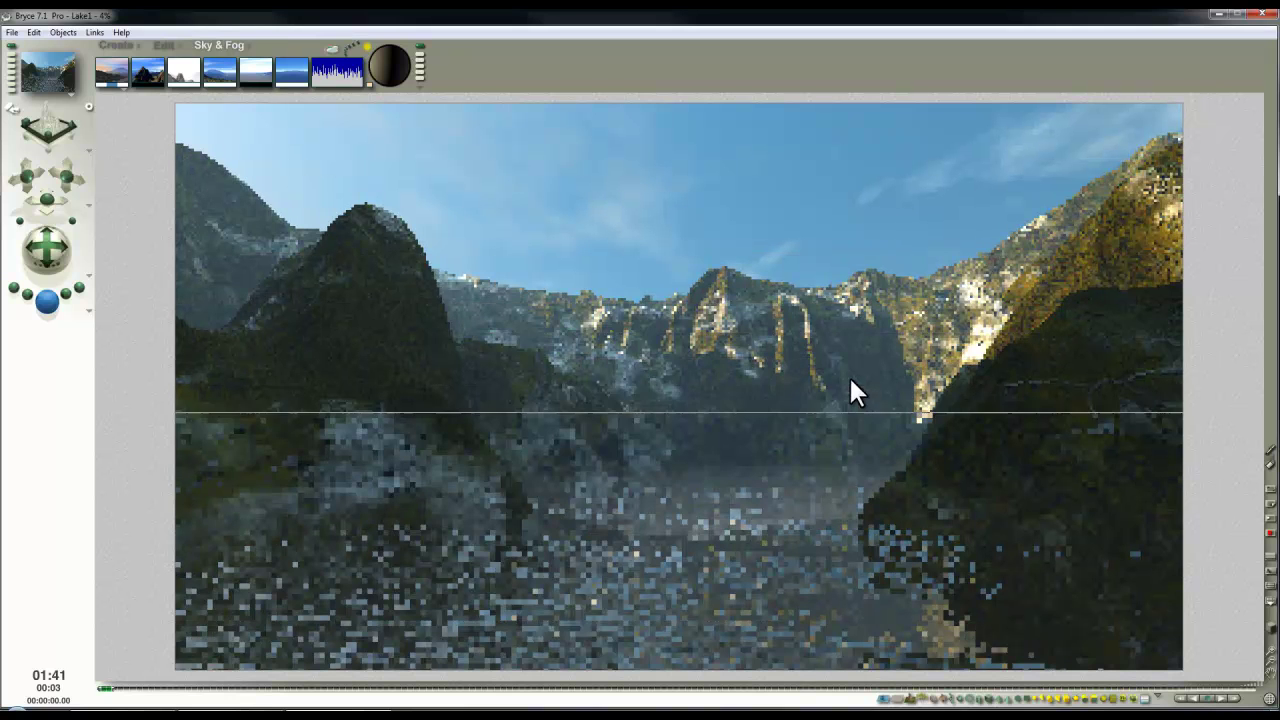
left_click(780, 525)
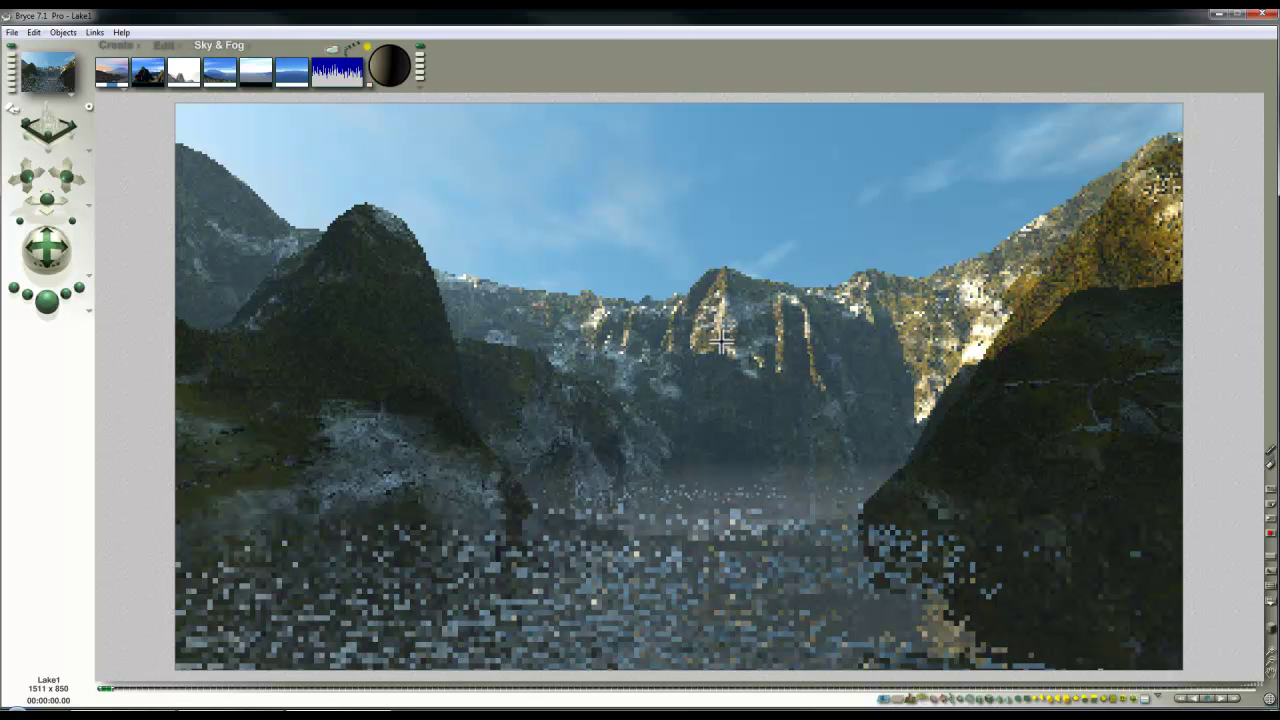
Move the camera to reframe the lake between the left-hand peak and the right-hand slope, and render the scene
mouse_move(47, 200)
left_mouse_down()
mouse_move(57, 214)
mouse_move(45, 200)
left_mouse_up()
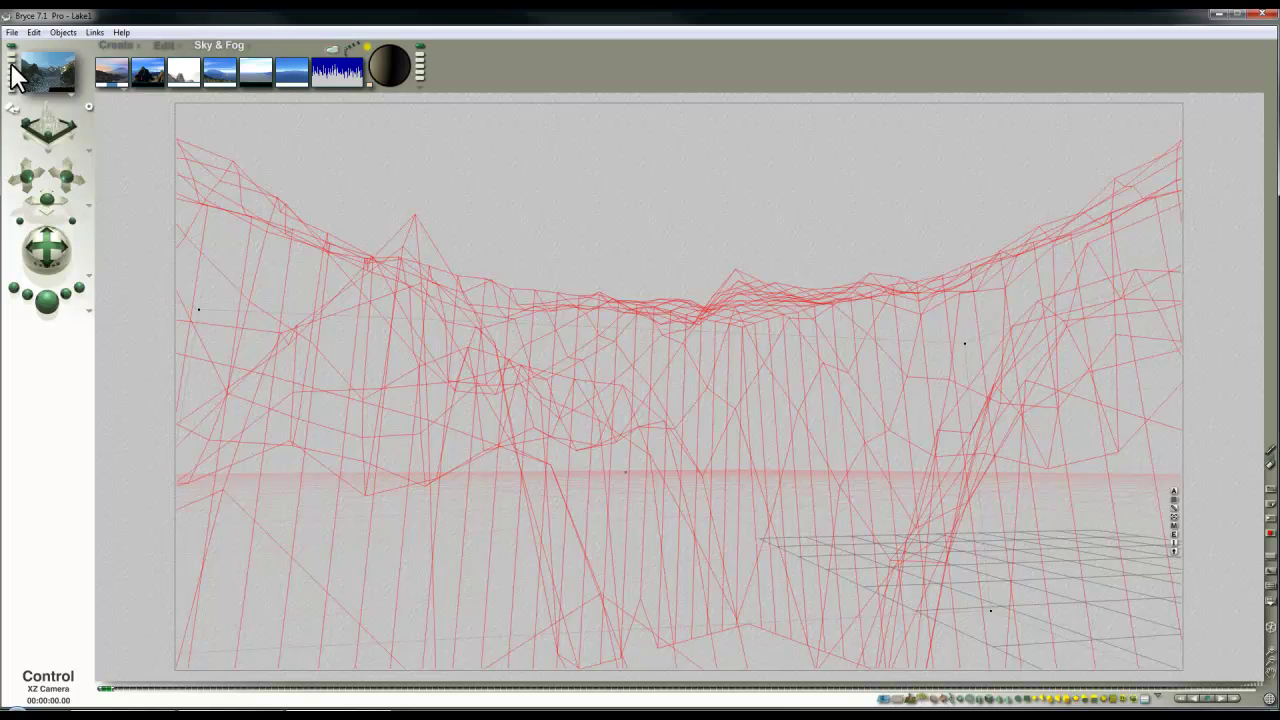
left_click(47, 298)
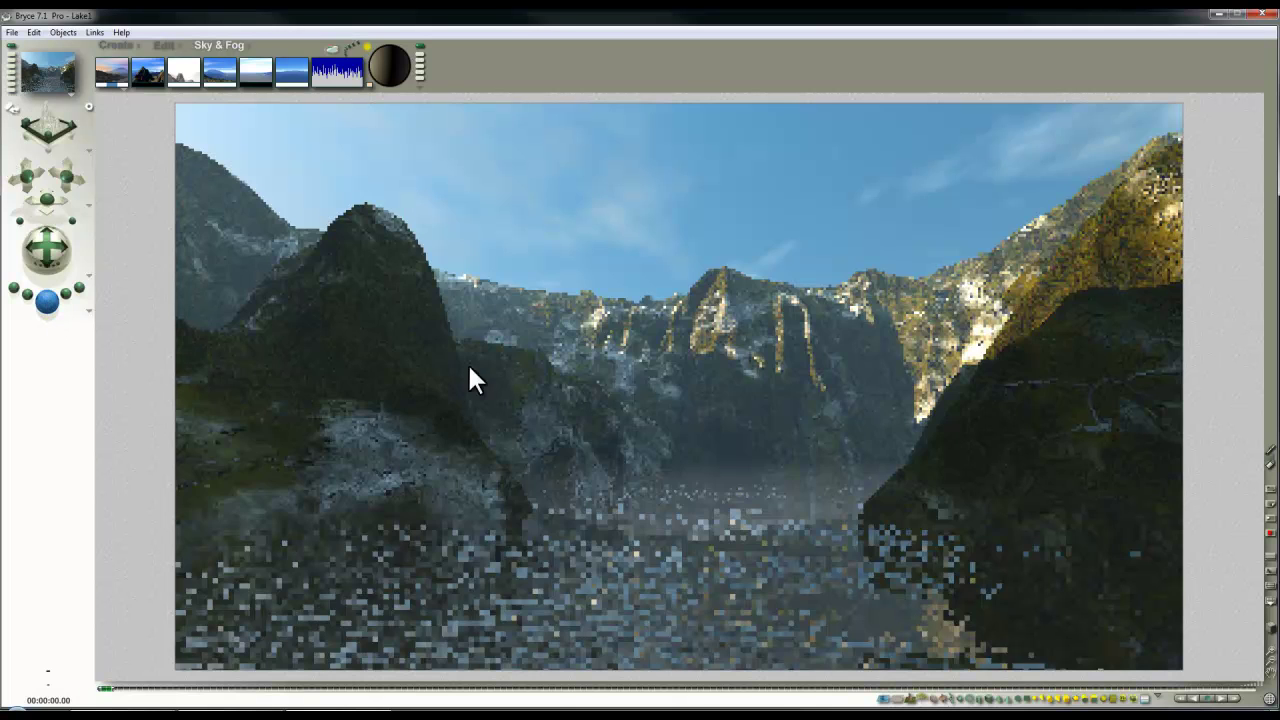
left_click(199, 207)
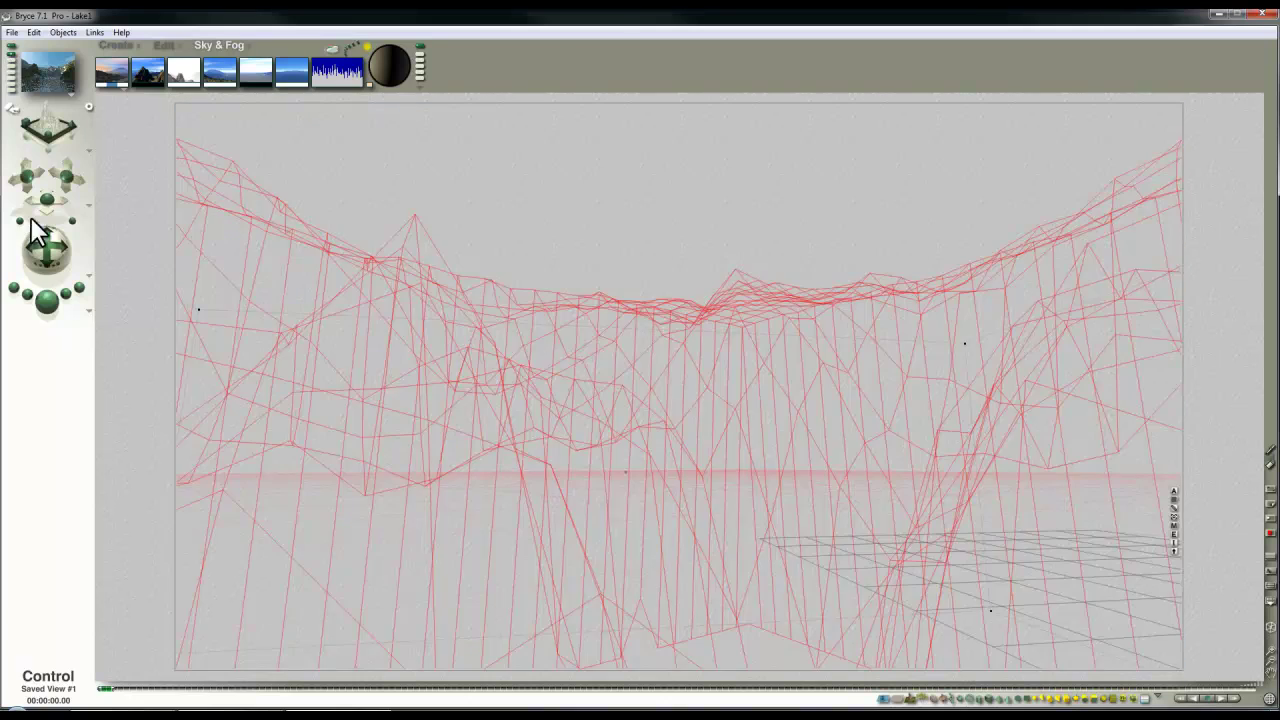
left_click_drag(47, 206, 46, 263)
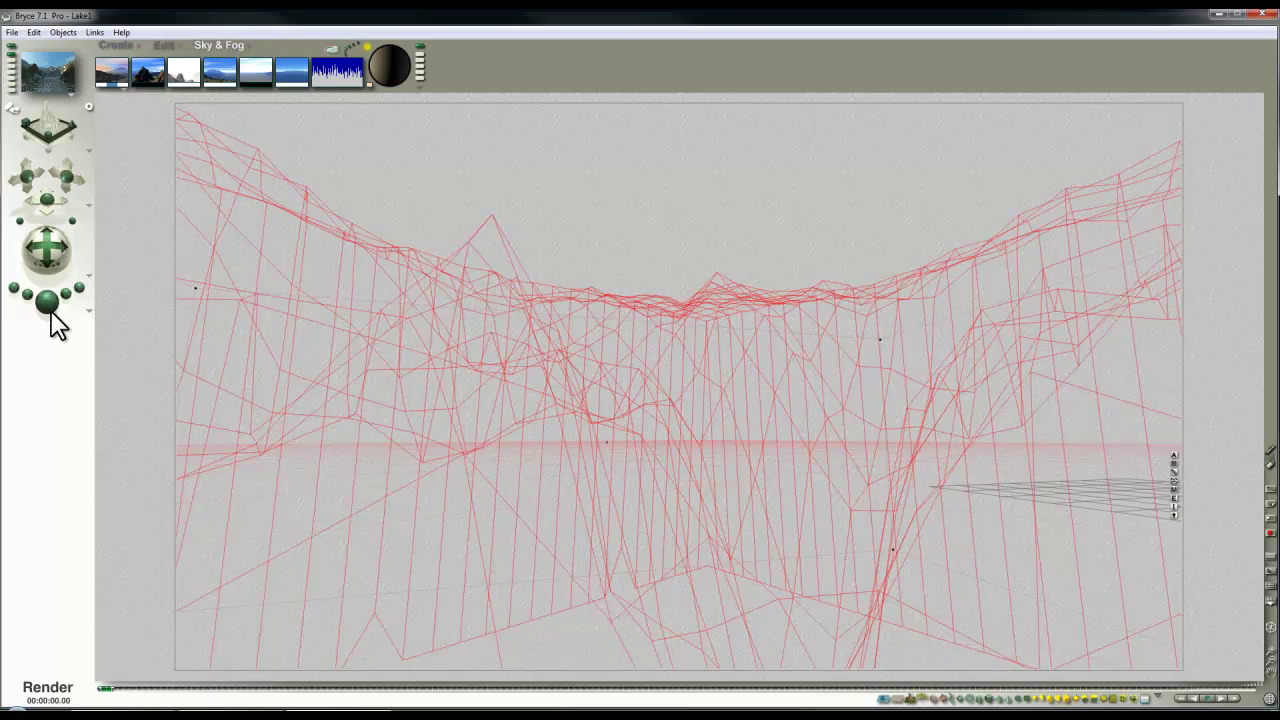
left_click(51, 311)
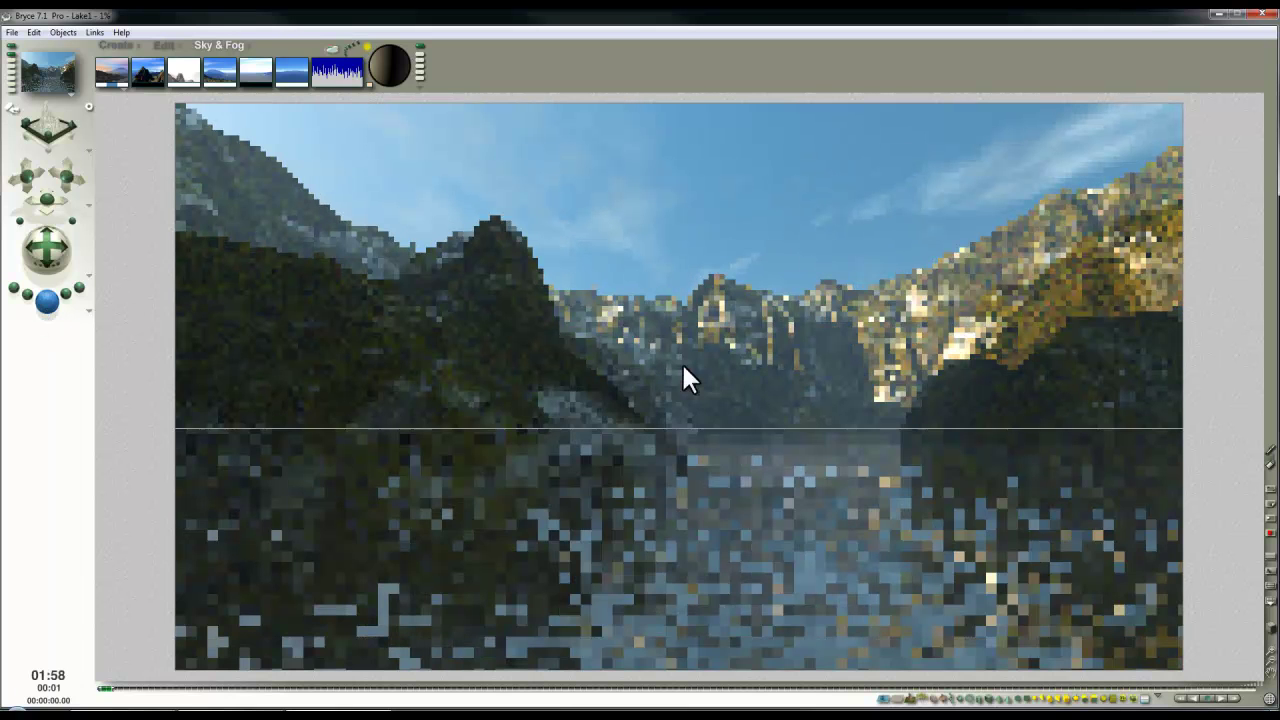
left_click(701, 367)
Adjust the camera position and tilt the view upward to include more sky above the mountains, and render the scene
left_click_drag(66, 177, 52, 210)
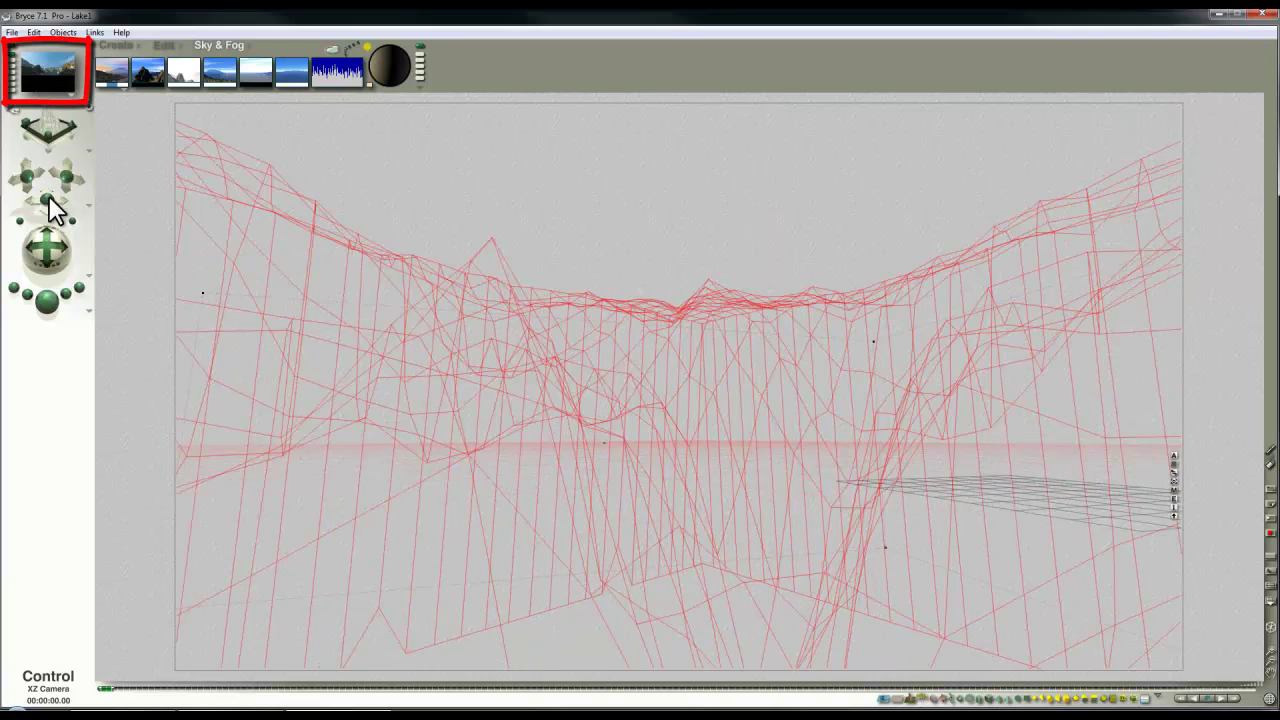
left_click(46, 312)
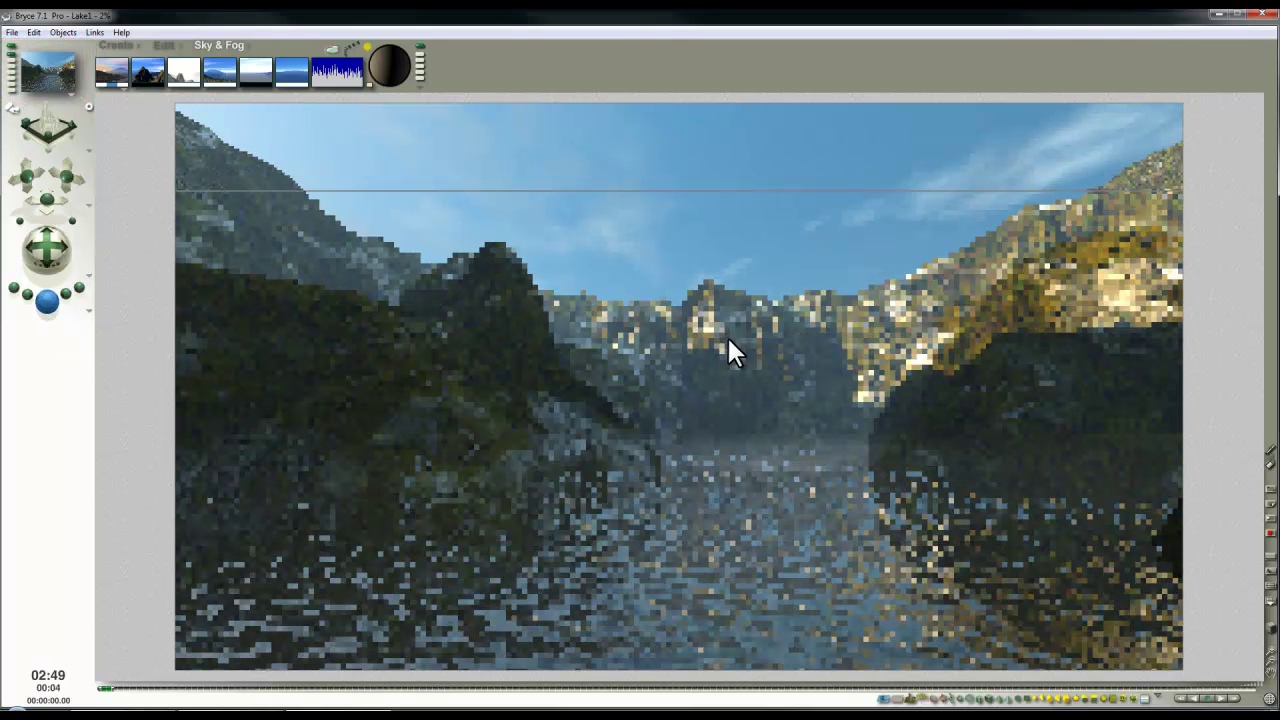
left_click_drag(47, 248, 52, 250)
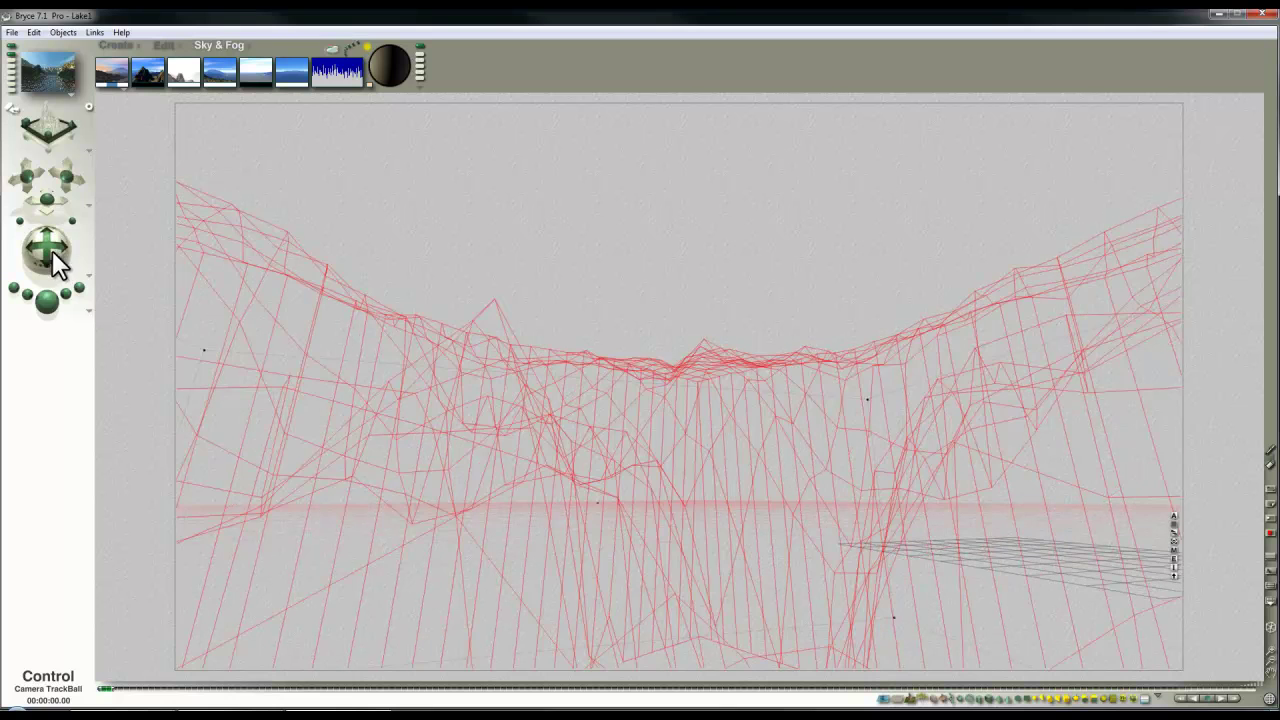
left_click_drag(56, 193, 70, 180)
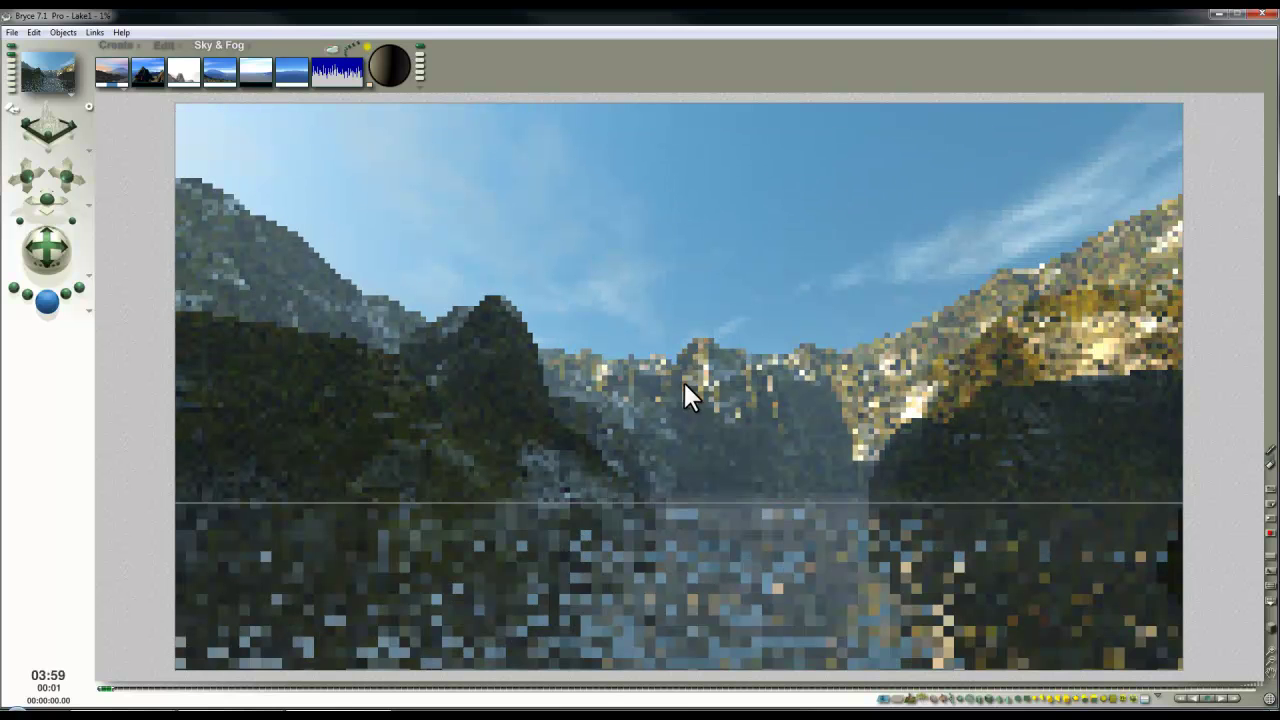
left_click(819, 320)
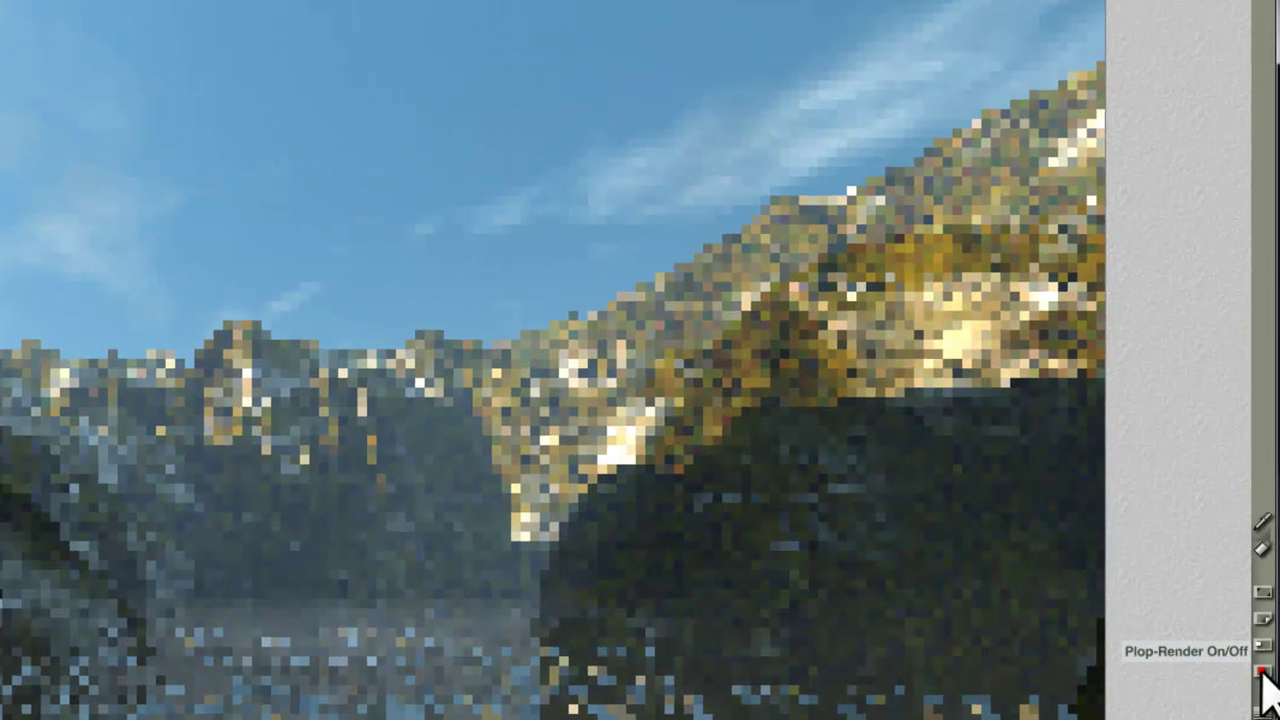
Use Plop-Render to preview a small area around the distant central peak, and continue rendering the whole scene
left_click(1262, 672)
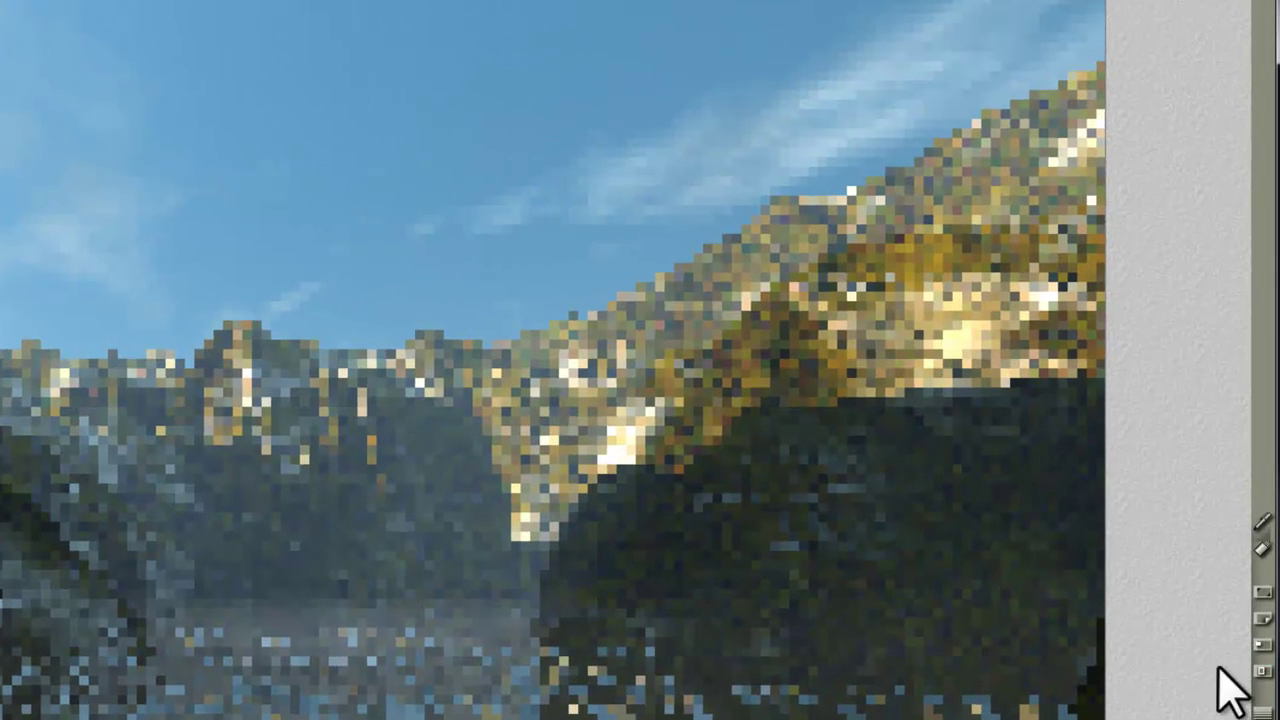
left_click_drag(566, 515, 5, 260)
left_click_drag(480, 514, 40, 226)
left_click_drag(154, 358, 0, 171)
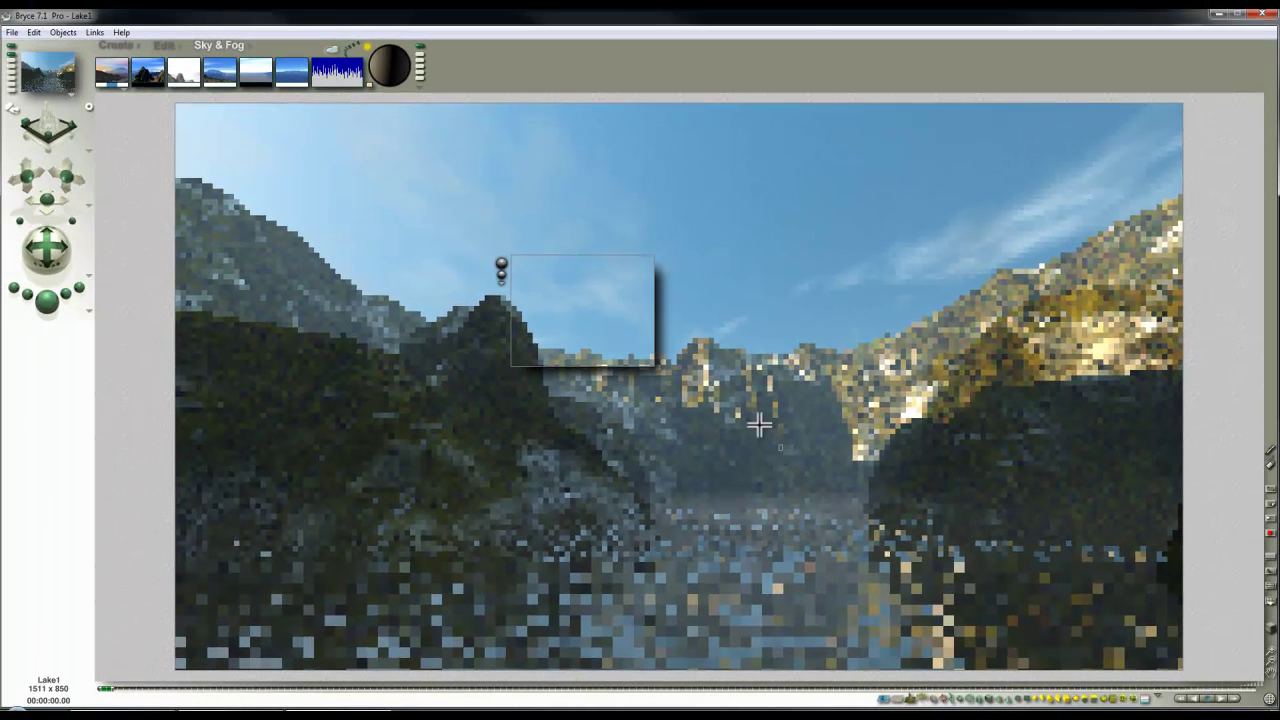
left_click_drag(491, 264, 597, 318)
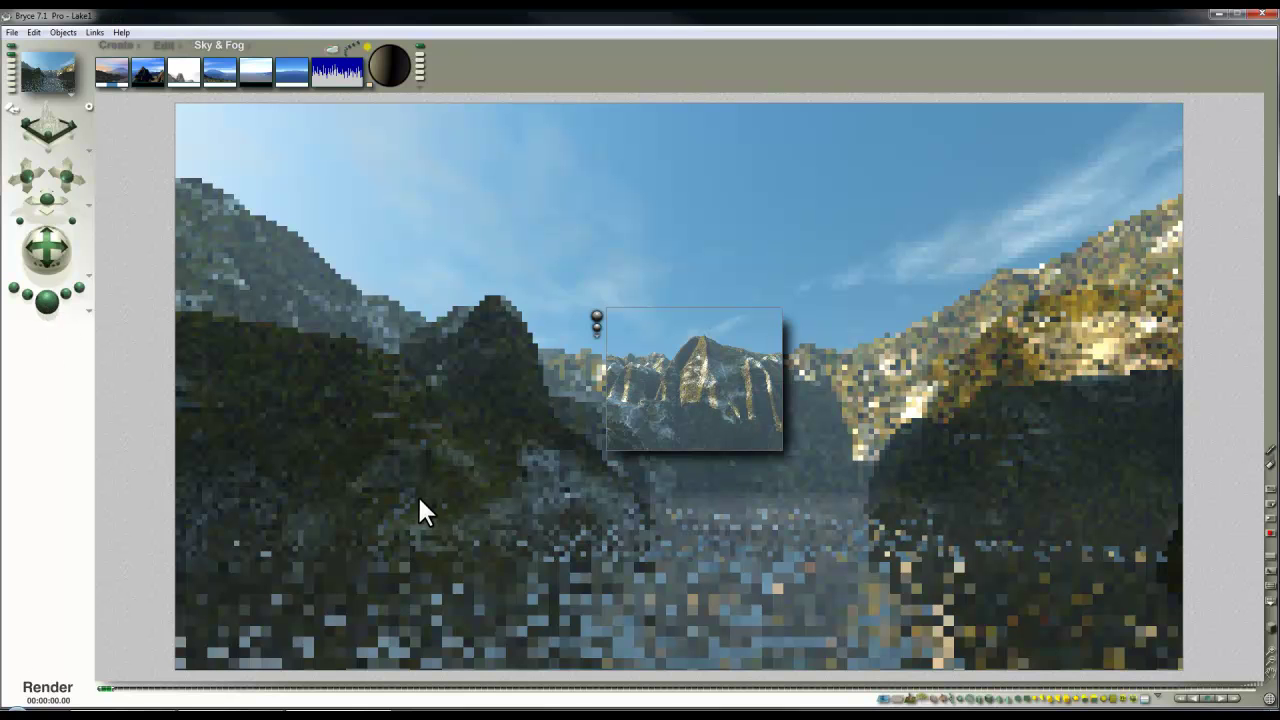
key("ctrl+r")
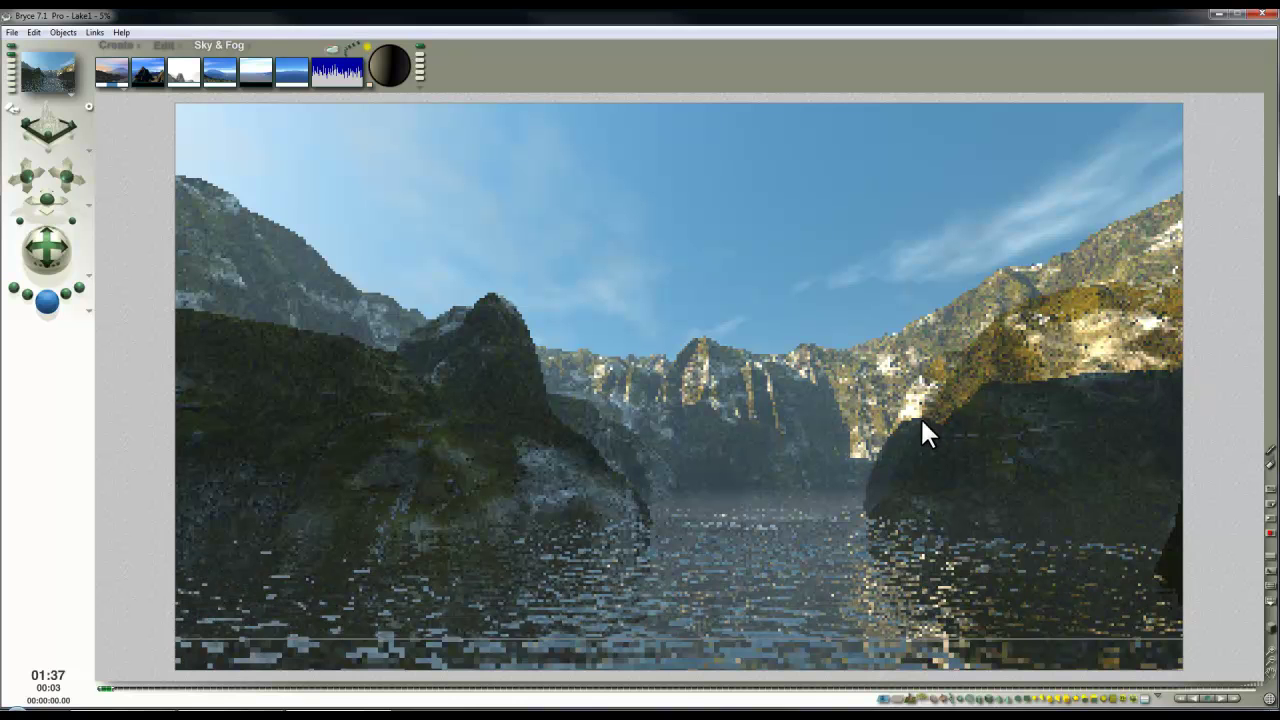
left_click(1106, 406)
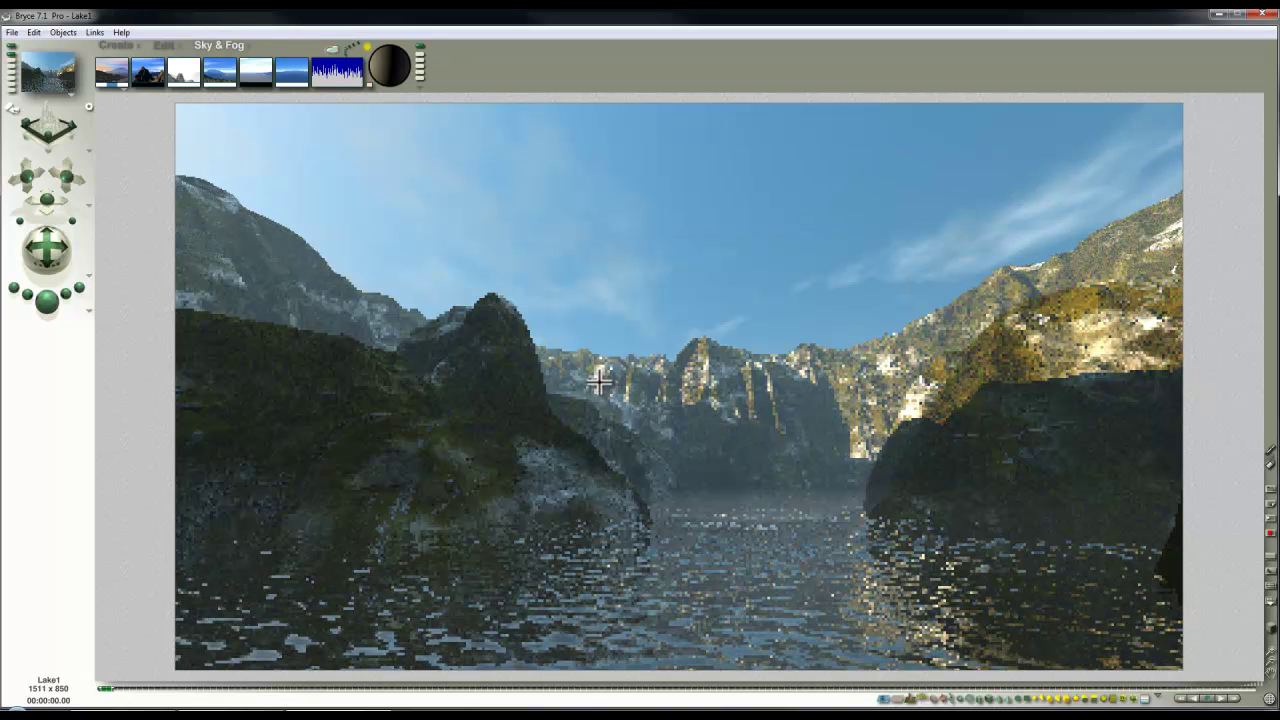
In Sky Lab's Sun & Moon settings, enable Shadow Softness at 15, apply it, and render the scene
key("Escape")
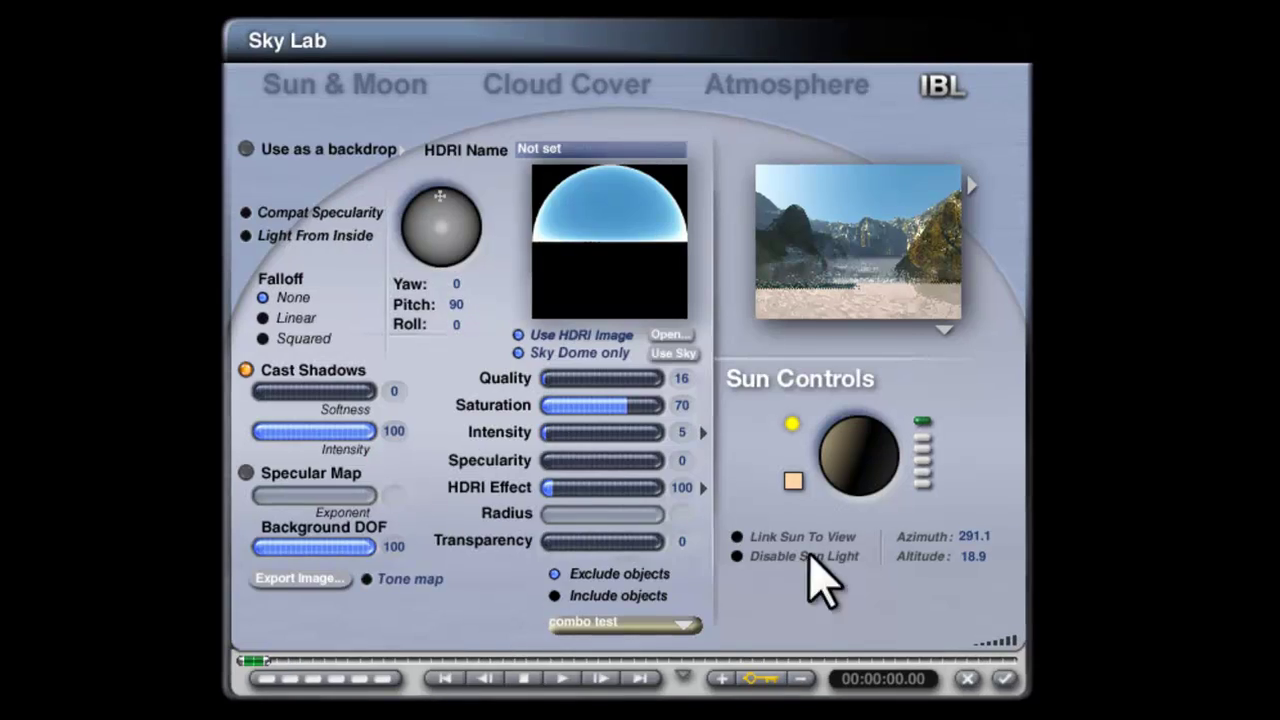
left_click(420, 86)
left_click(497, 531)
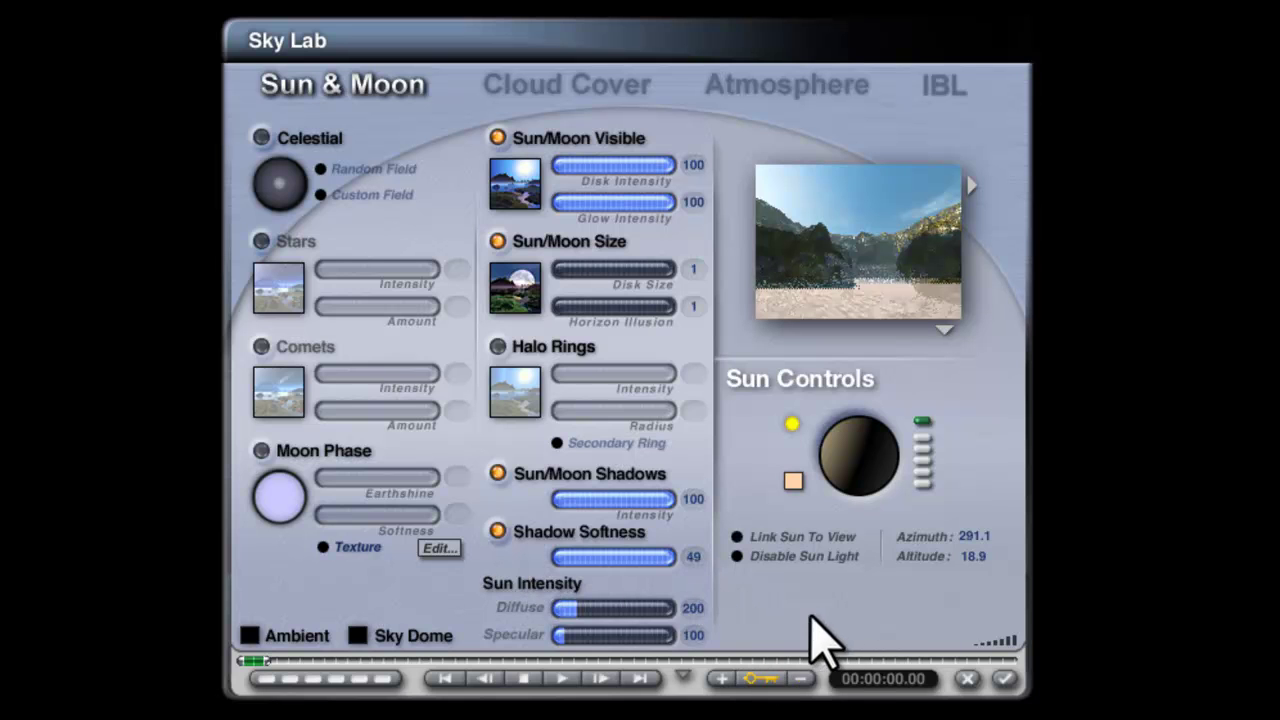
left_click_drag(654, 554, 678, 553)
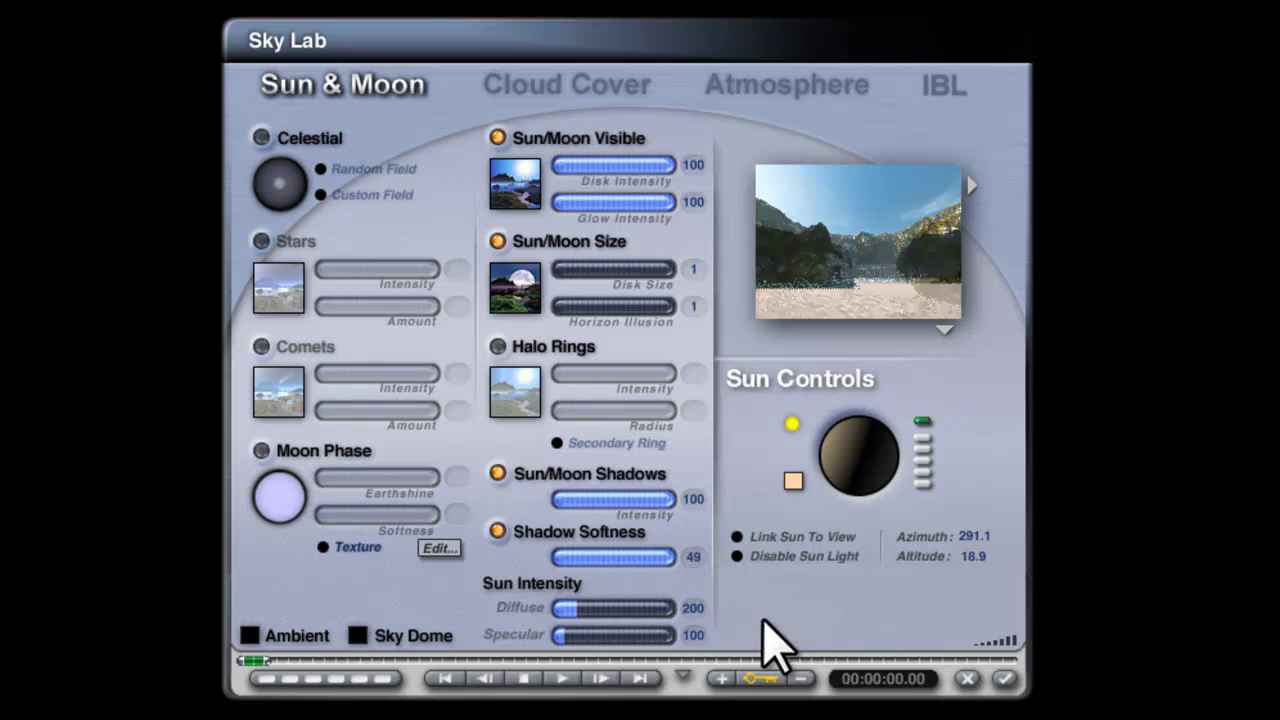
left_click(586, 558)
mouse_move(583, 560)
left_mouse_down()
mouse_move(569, 563)
mouse_move(597, 560)
mouse_move(592, 582)
mouse_move(596, 549)
mouse_move(598, 560)
left_mouse_up()
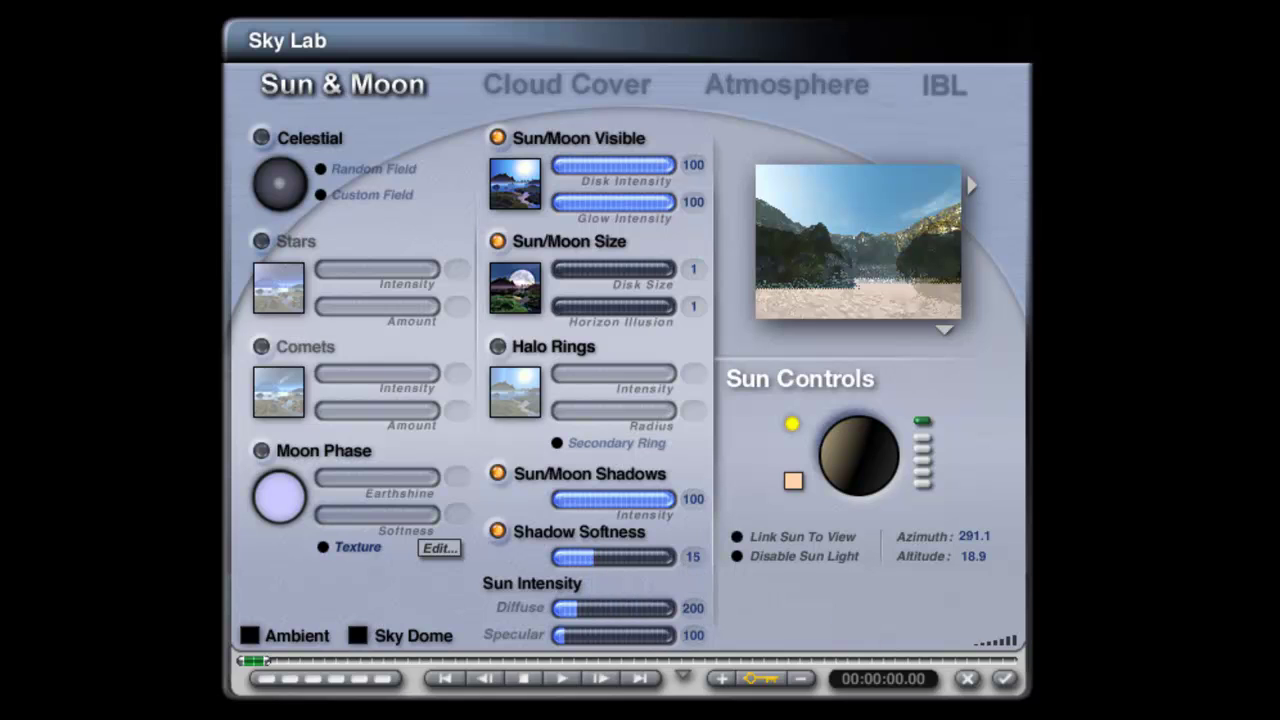
left_click(1008, 678)
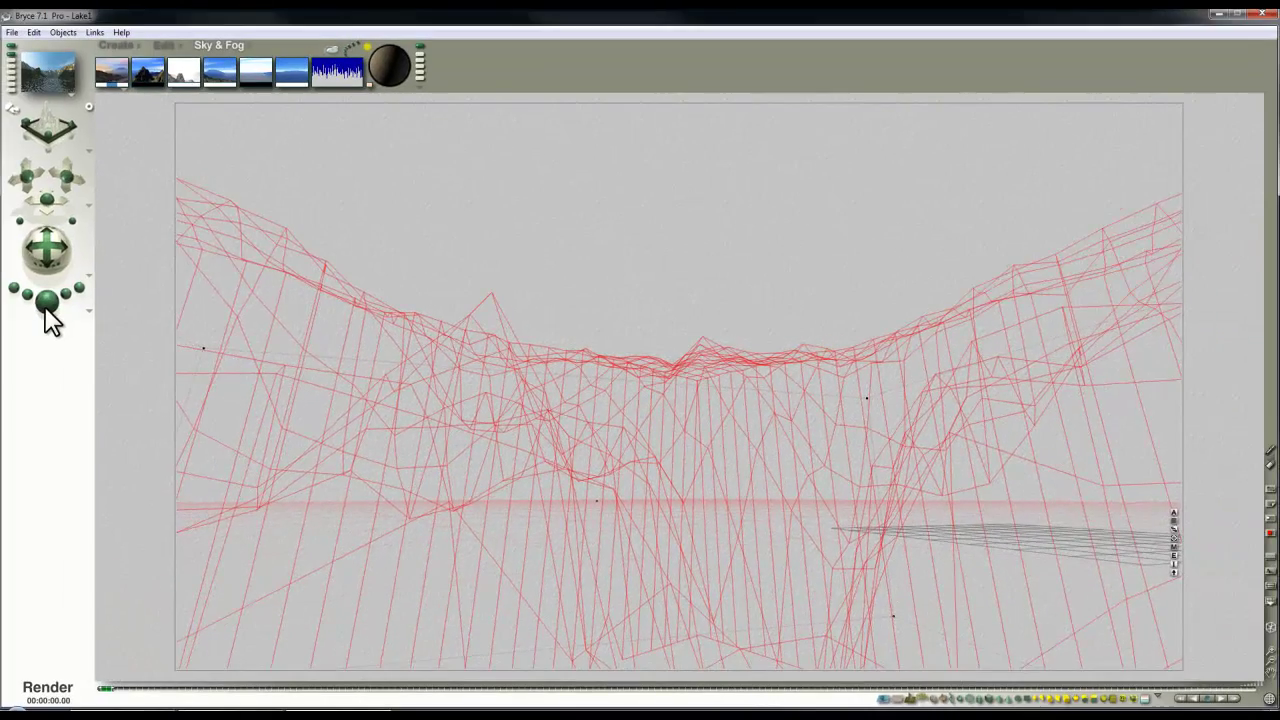
key("ctrl+r")
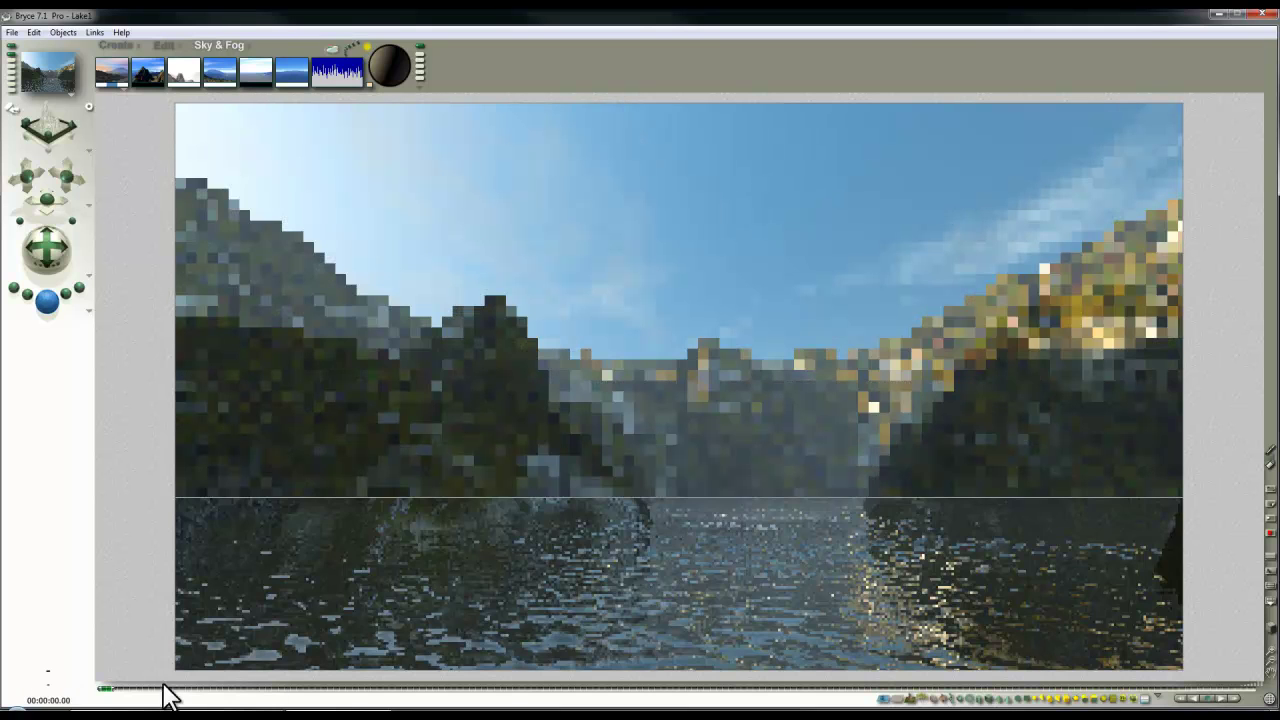